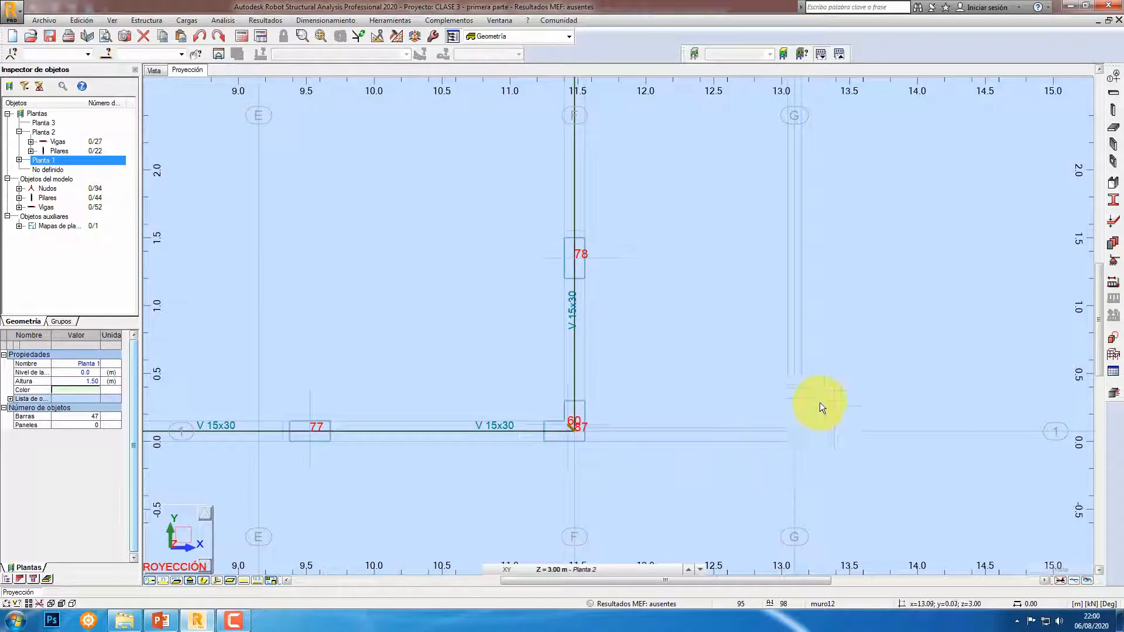
Step: Add a V 15x30 reinforced concrete beam on Planta 2 along axis 1, from axis F to axis G
left_click(1115, 96)
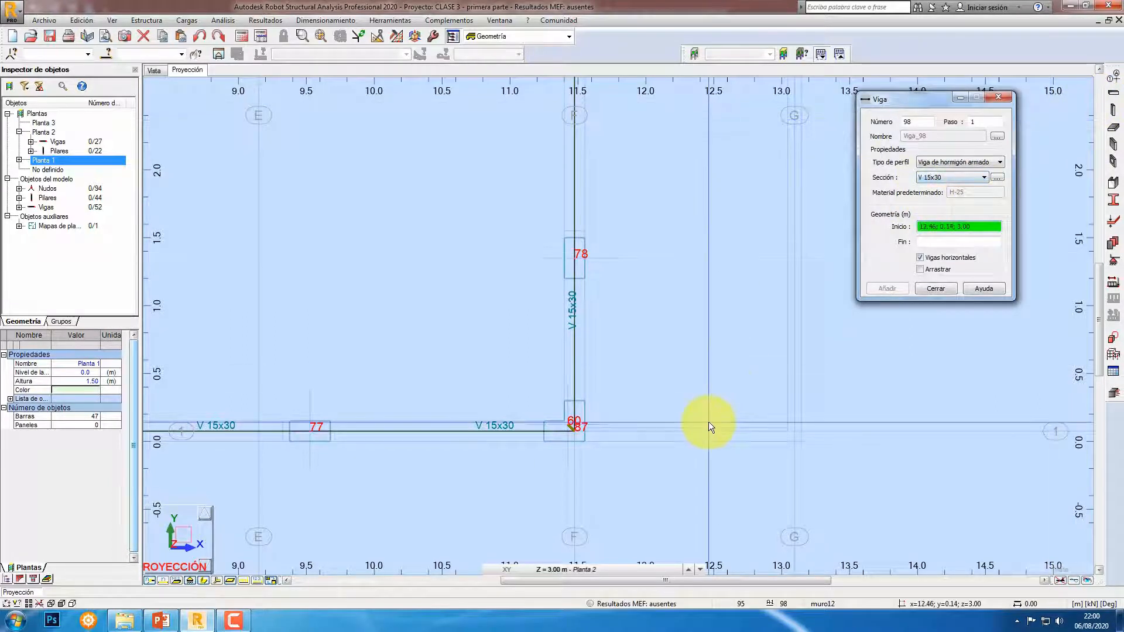
middle_click_drag(657, 448, 614, 456)
scroll(587, 452, "up", 4)
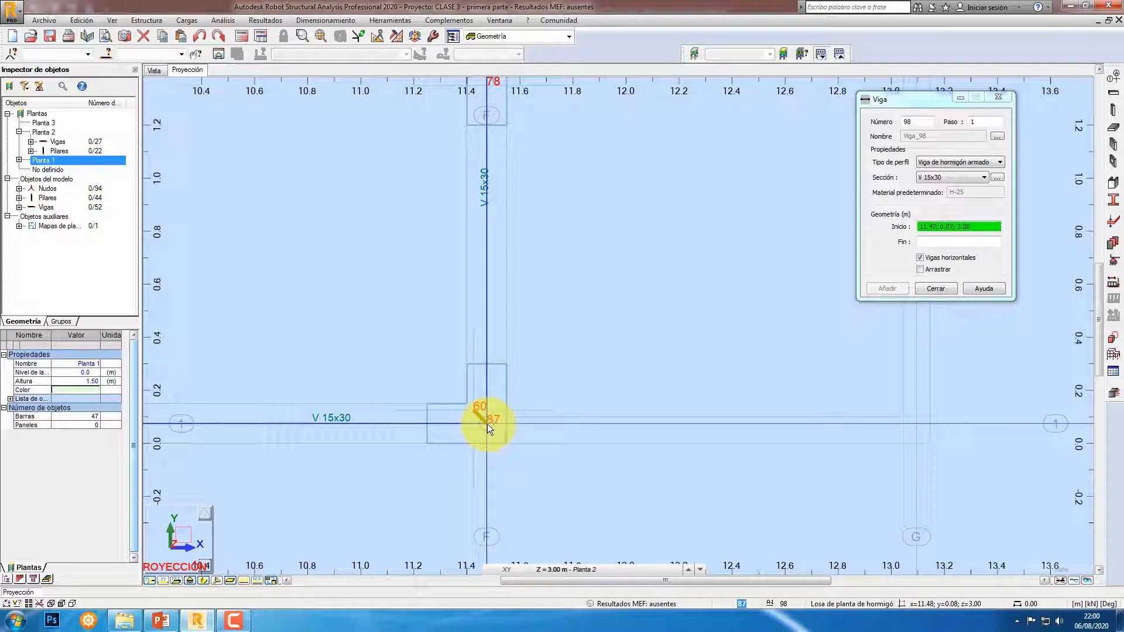
left_click(487, 425)
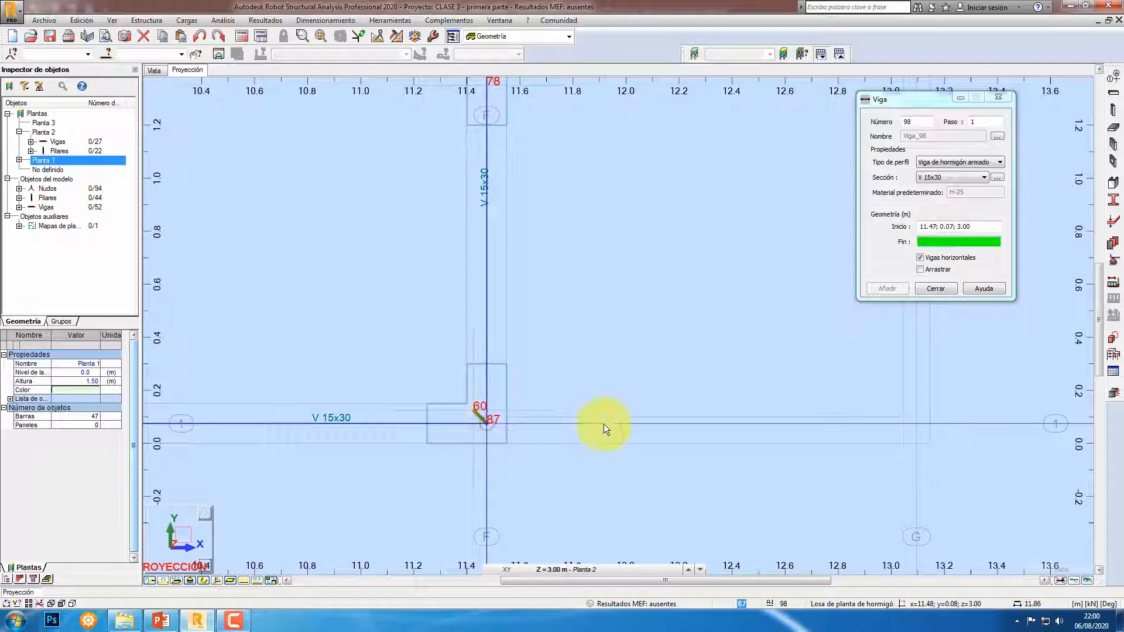
left_click(915, 422)
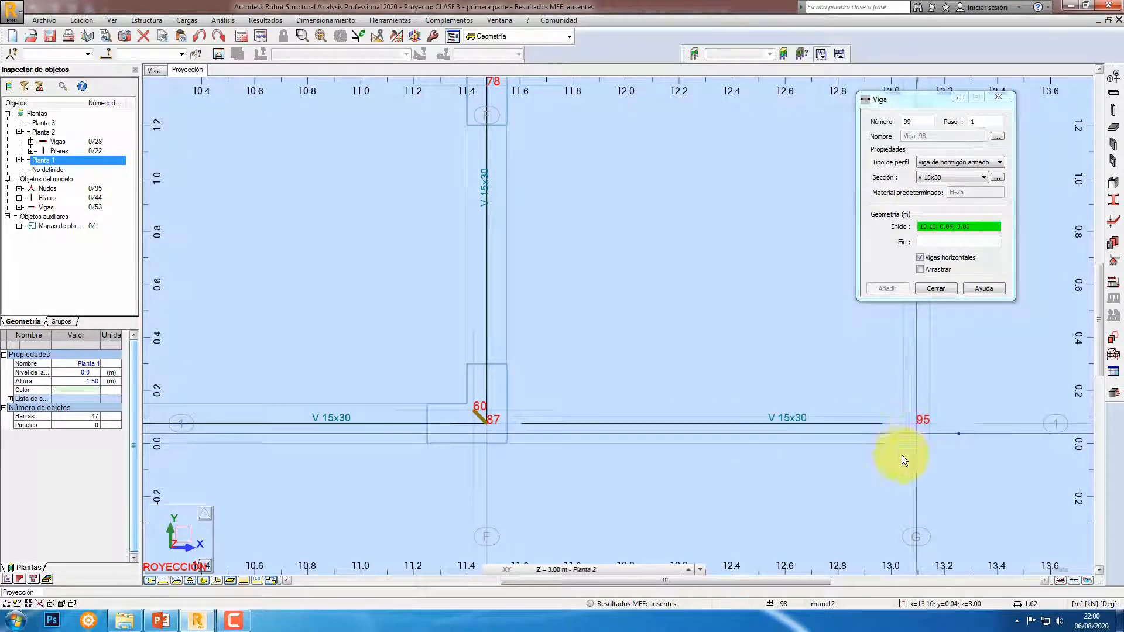
Step: Add a V 15x30 beam along axis 4, from the column at axis F to axis G
middle_click_drag(810, 486, 748, 527)
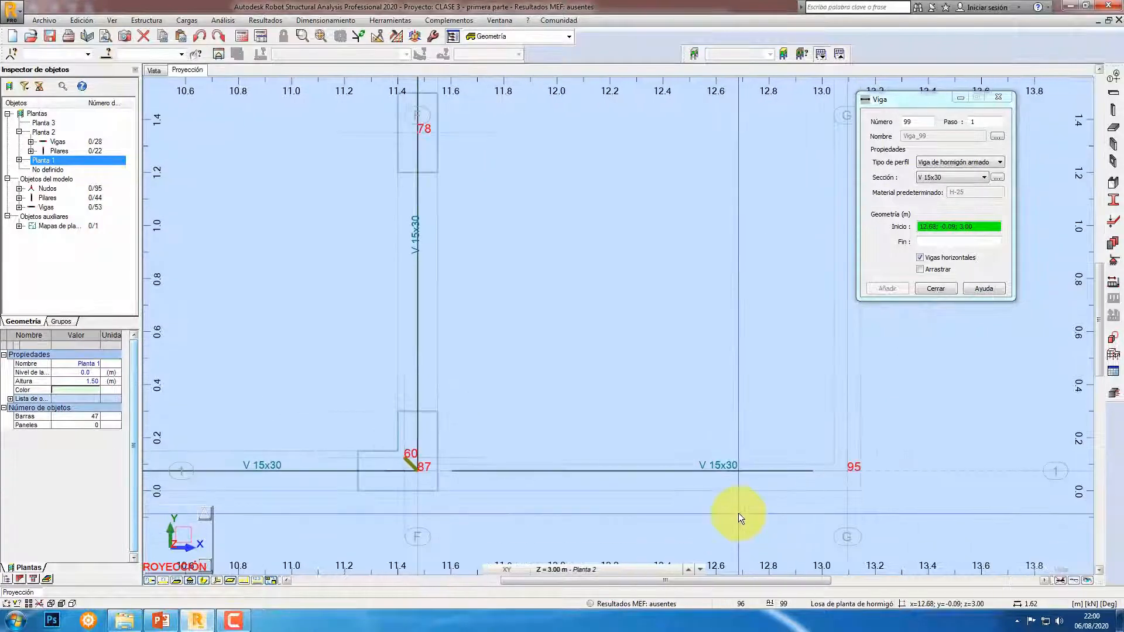
middle_click_drag(690, 373, 681, 463)
scroll(676, 440, "down", 4)
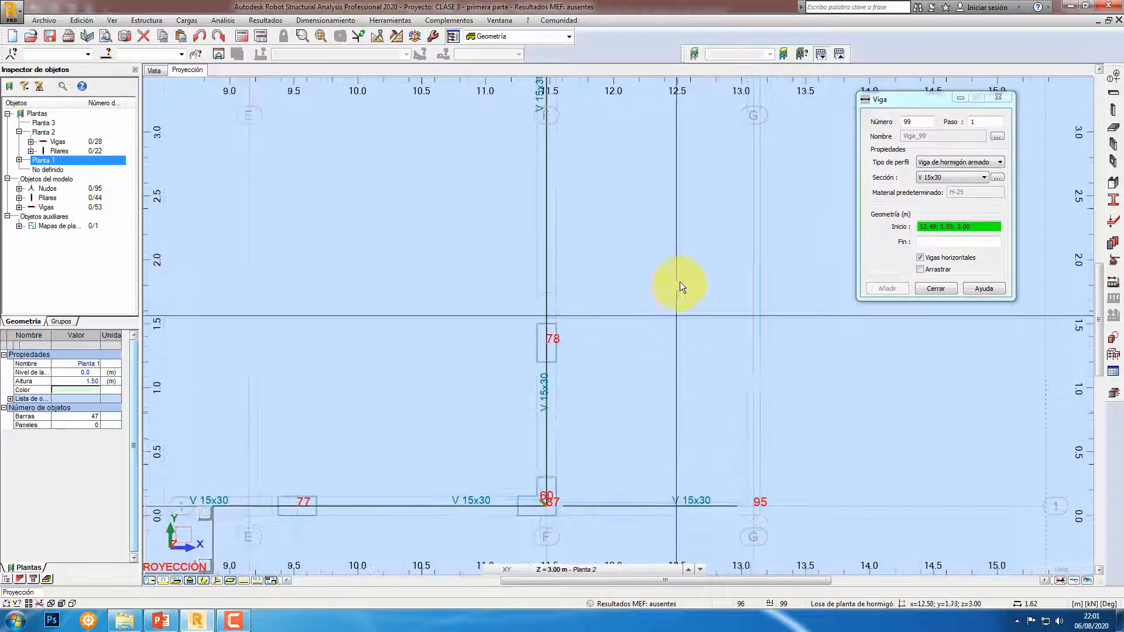
middle_click_drag(680, 281, 659, 446)
mouse_move(626, 283)
middle_mouse_down()
mouse_move(610, 418)
mouse_move(619, 428)
middle_mouse_up()
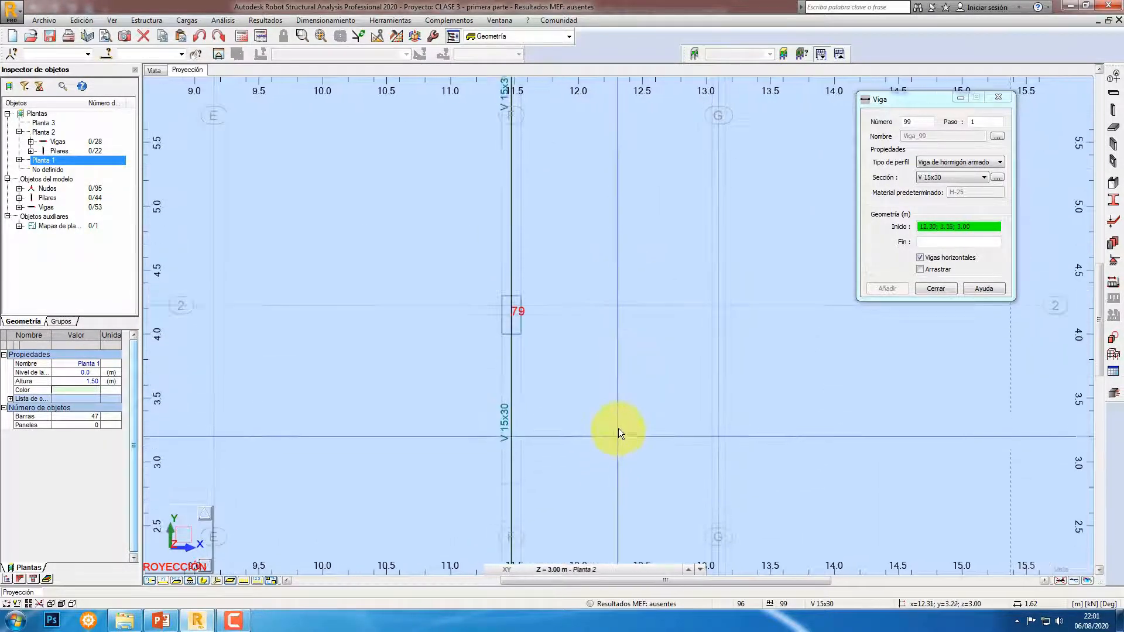
scroll(619, 428, "down", 3)
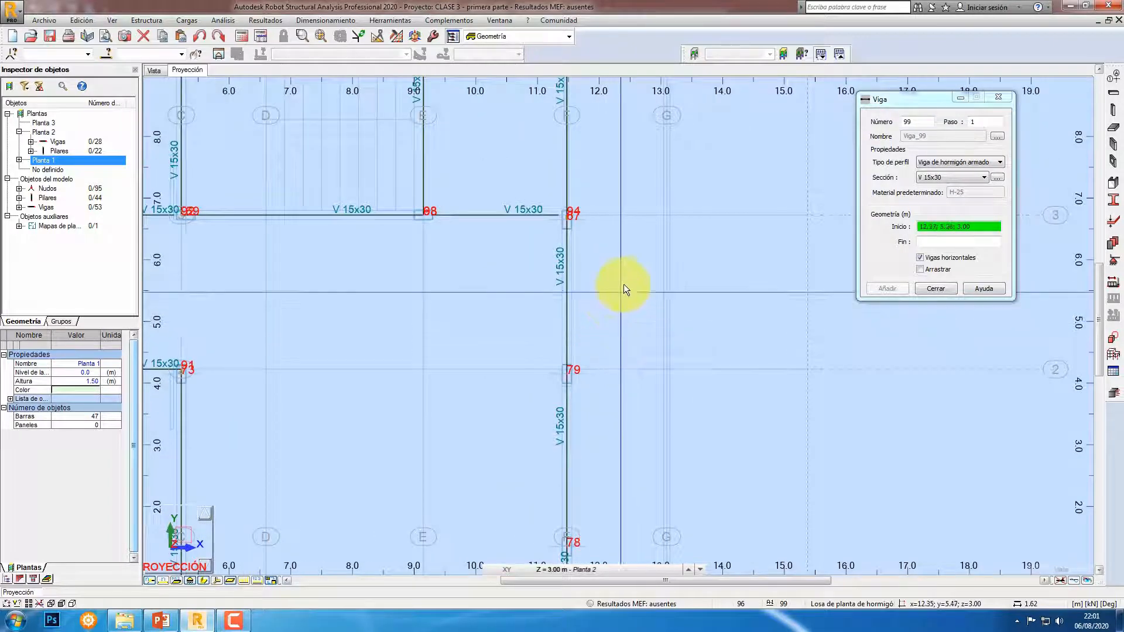
middle_click_drag(623, 283, 618, 435)
scroll(587, 221, "up", 10)
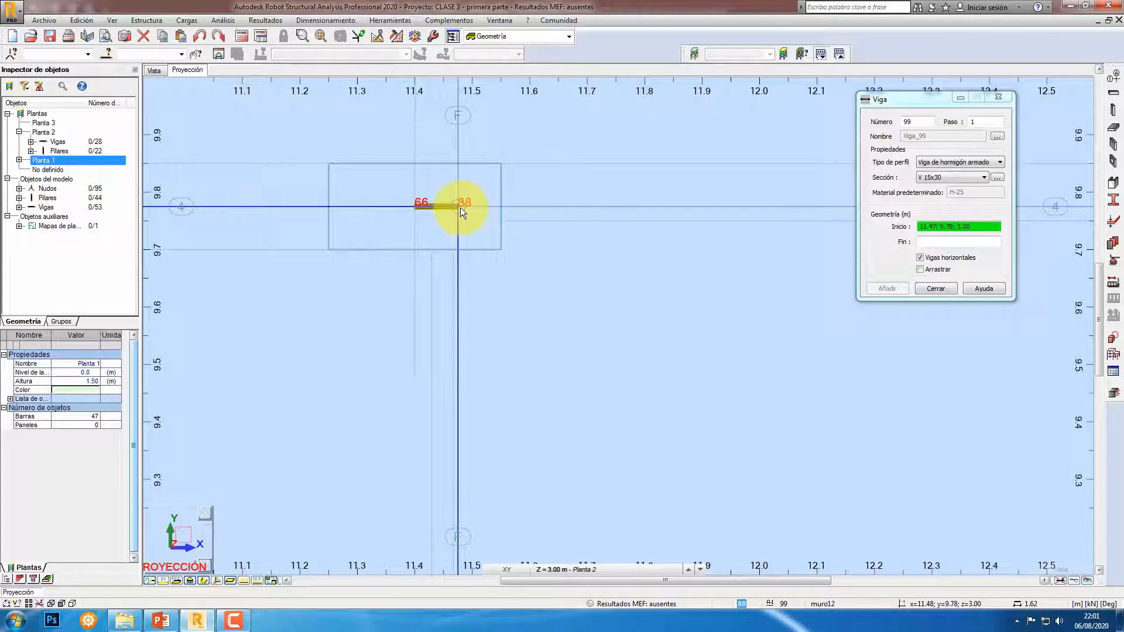
left_click(460, 207)
scroll(643, 290, "down", 5)
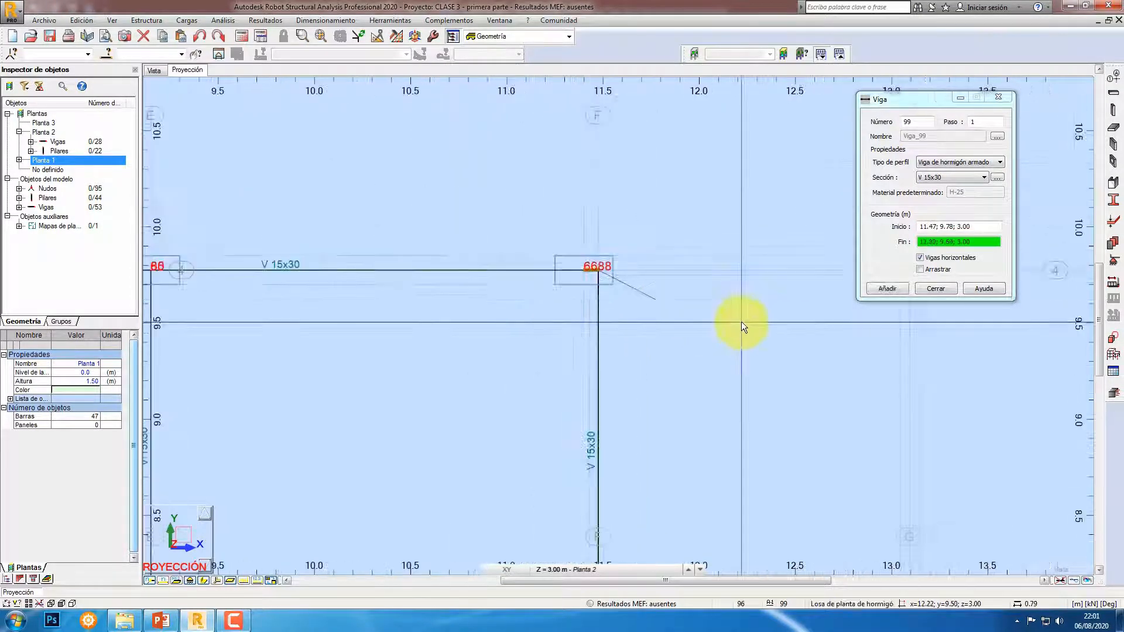
scroll(710, 251, "up", 4)
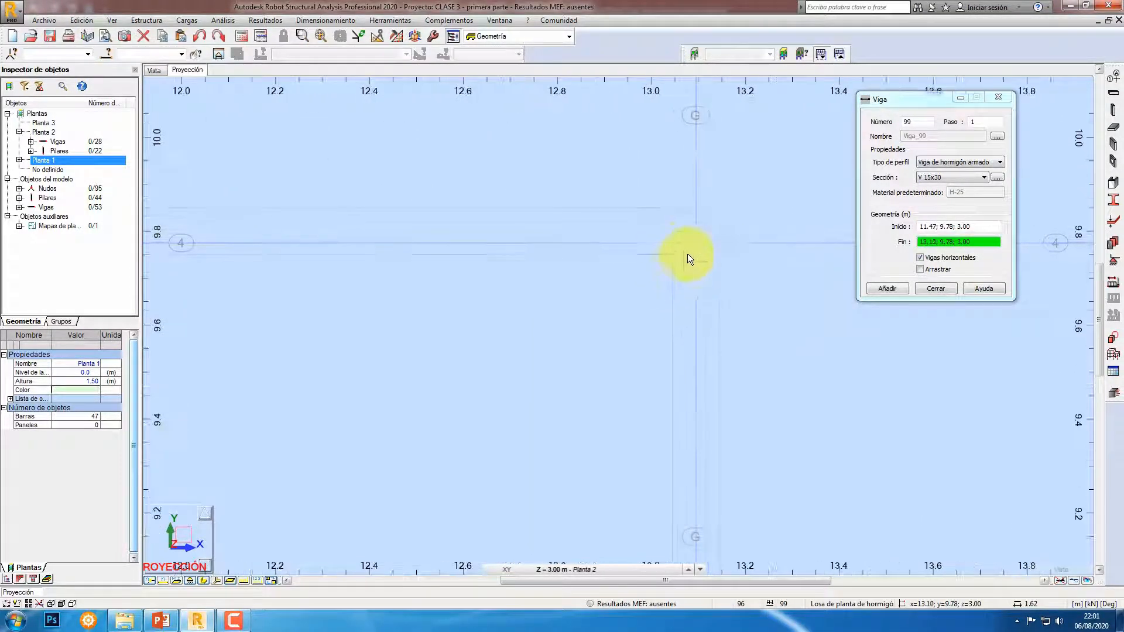
left_click(695, 244)
Step: Add a V 15x30 beam along axis 3, from node 94 at axis F to axis G
scroll(752, 240, "down", 4)
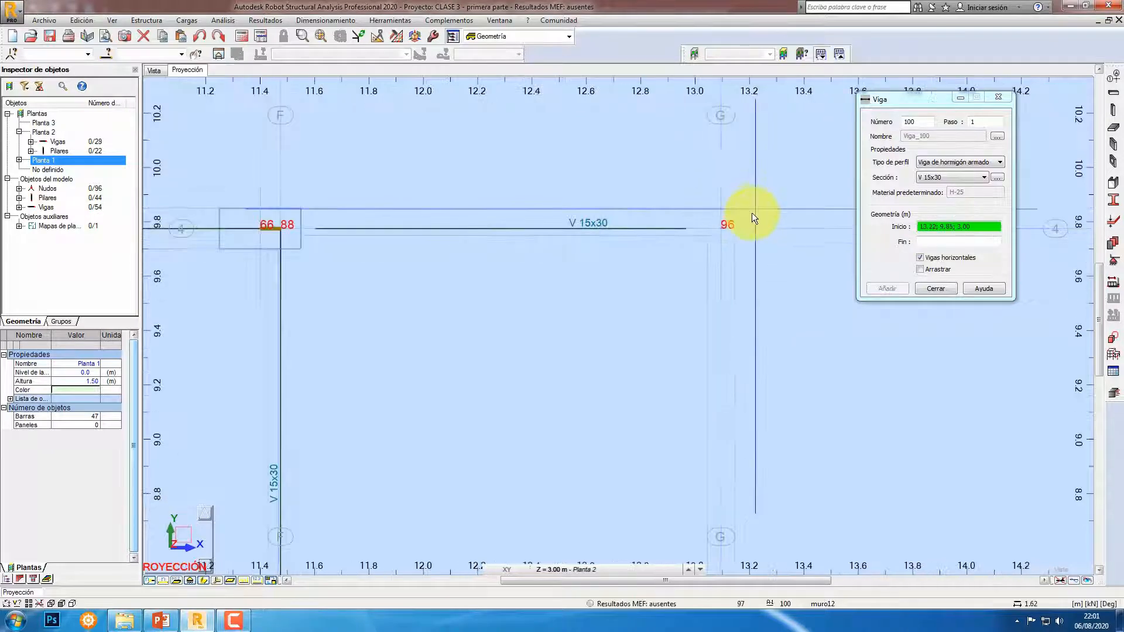
scroll(752, 247, "down", 4)
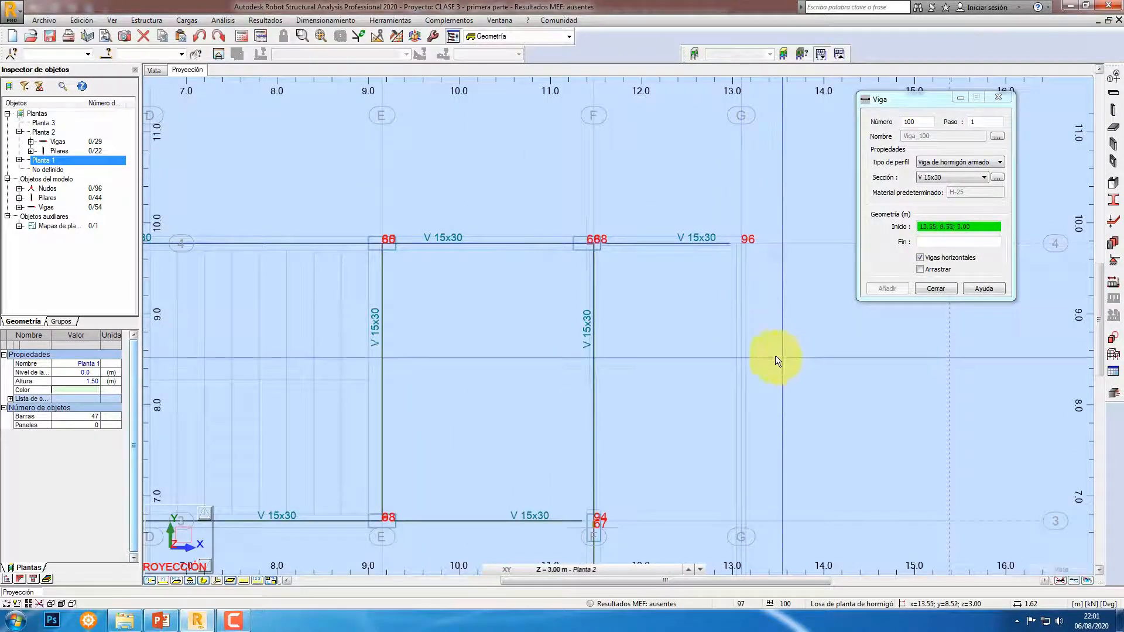
middle_click_drag(781, 356, 715, 137)
scroll(579, 304, "up", 5)
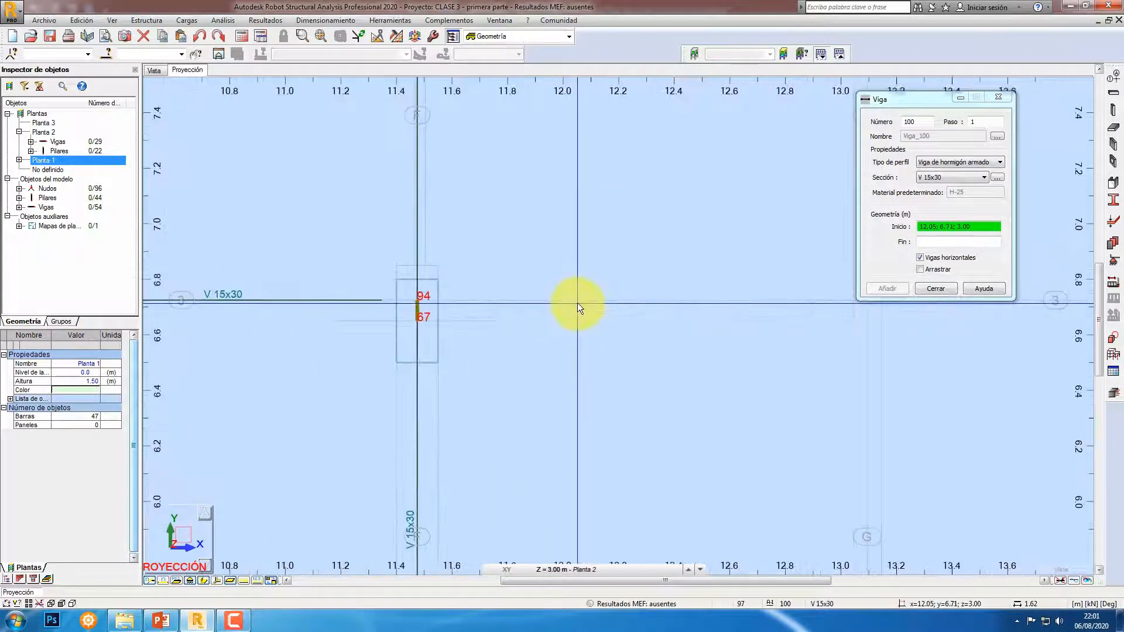
left_click(419, 299)
middle_click_drag(673, 329, 494, 334)
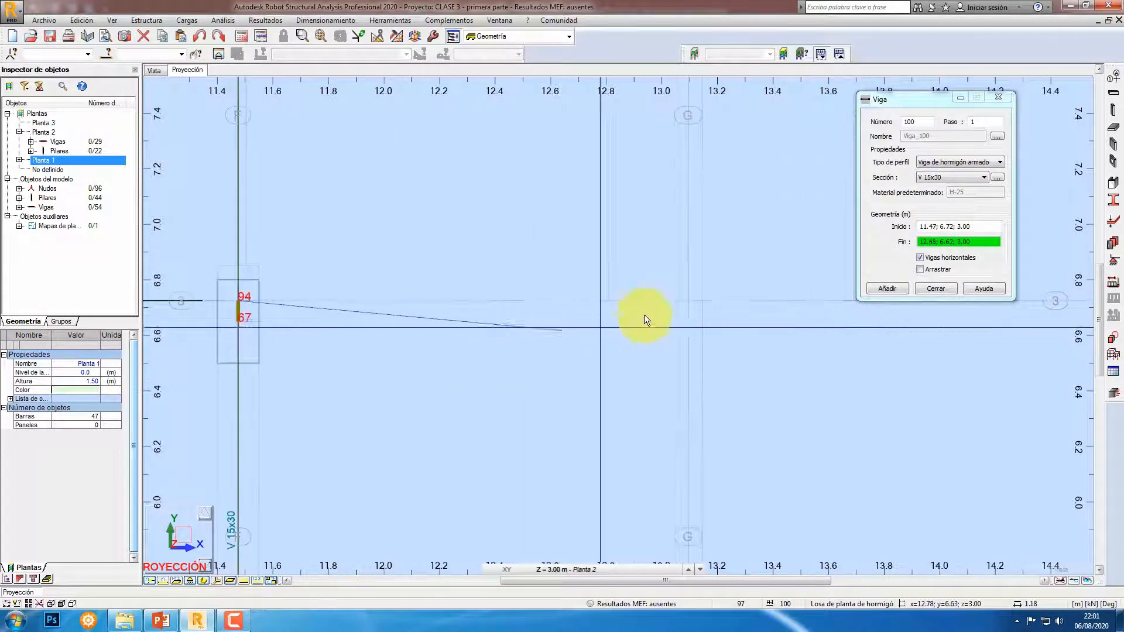
left_click(687, 301)
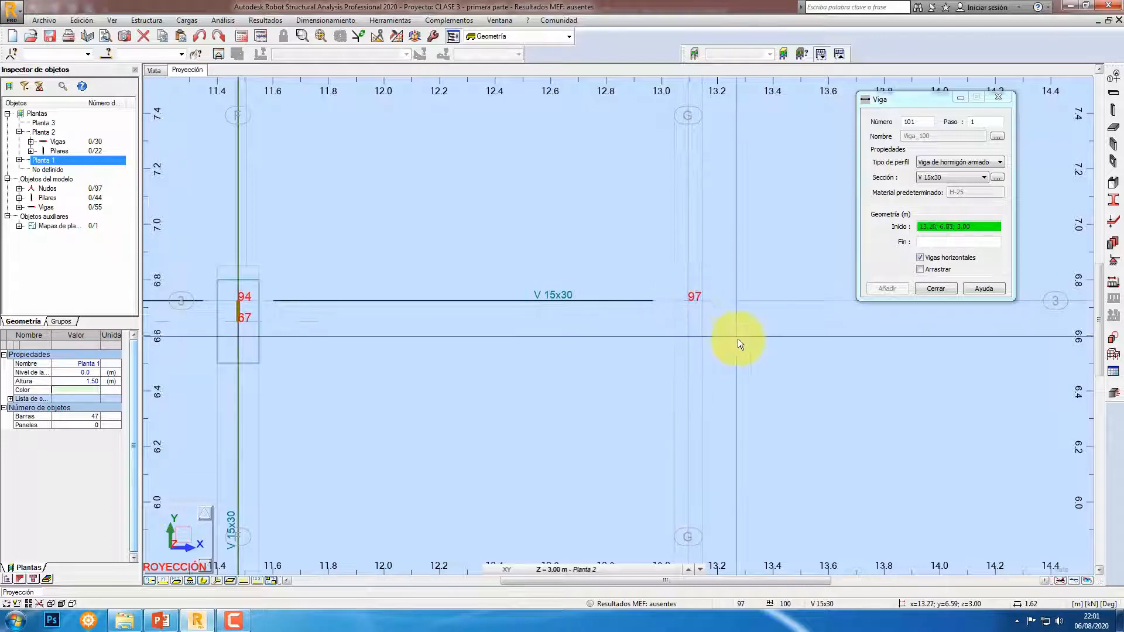
Step: Add a V 15x30 beam along axis 2, from its intersection with axis F to axis G
middle_click_drag(738, 338, 723, 155)
scroll(704, 229, "down", 5)
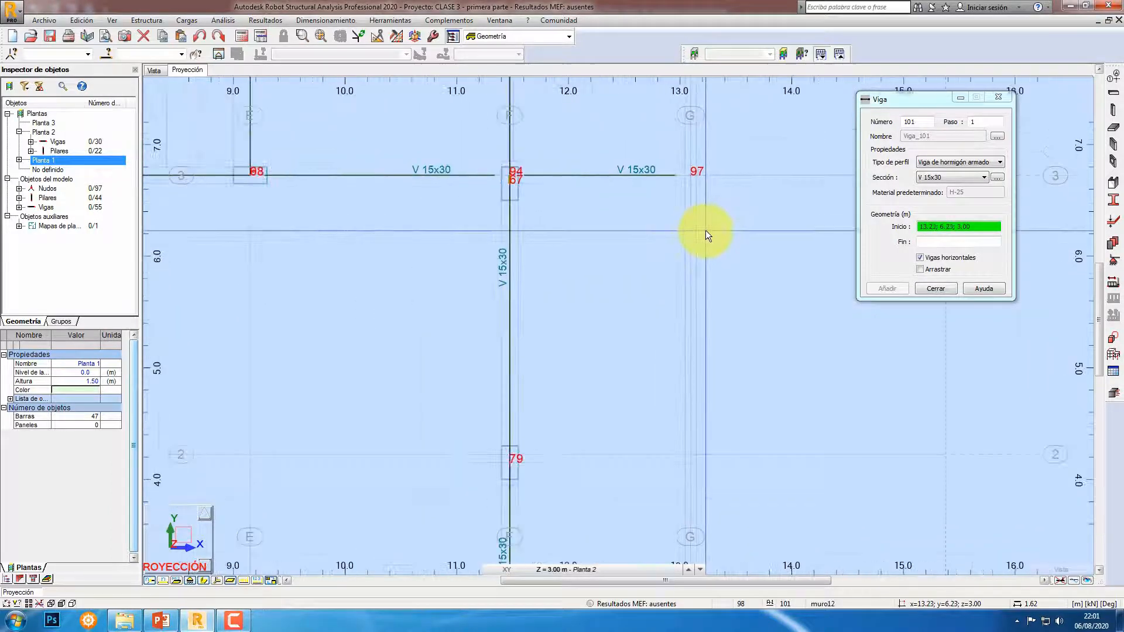
scroll(714, 235, "down", 3)
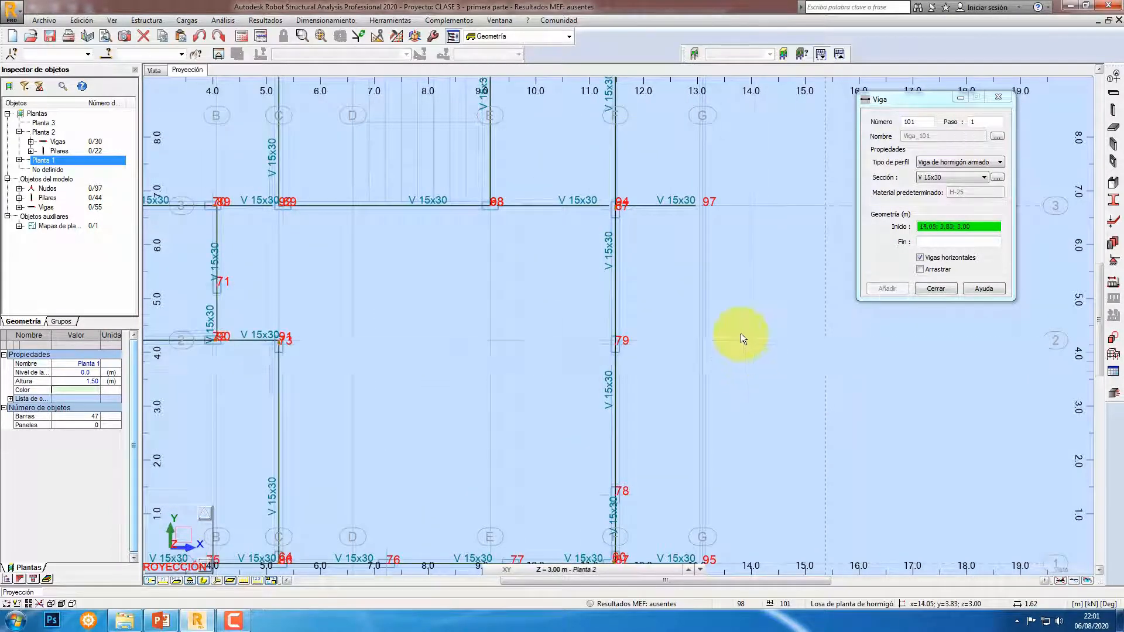
scroll(732, 253, "up", 2)
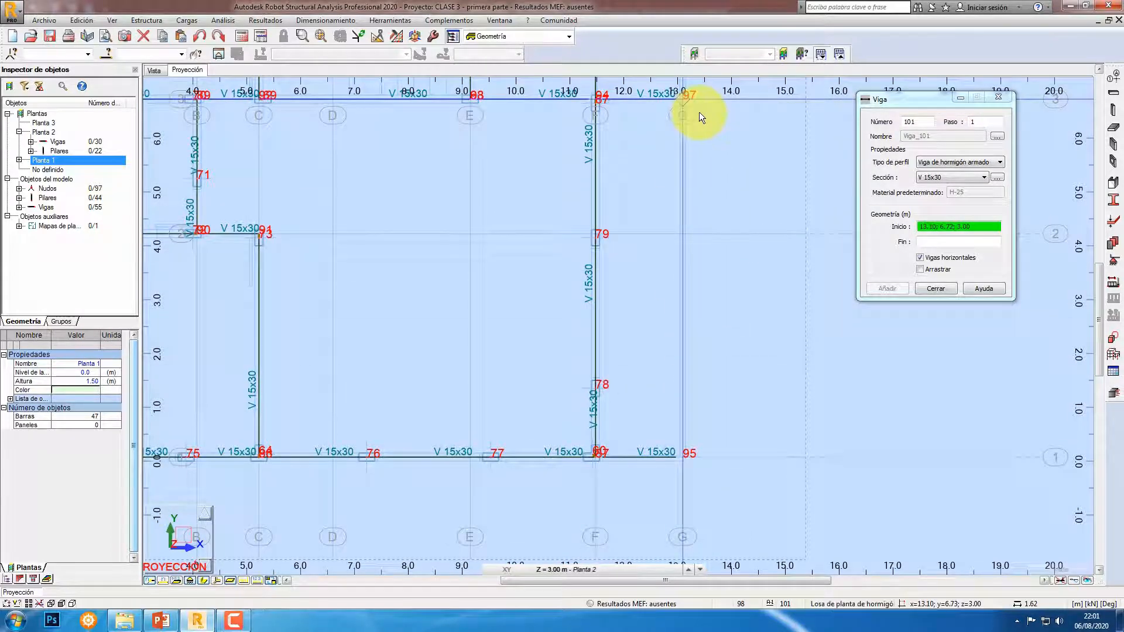
scroll(626, 238, "up", 5)
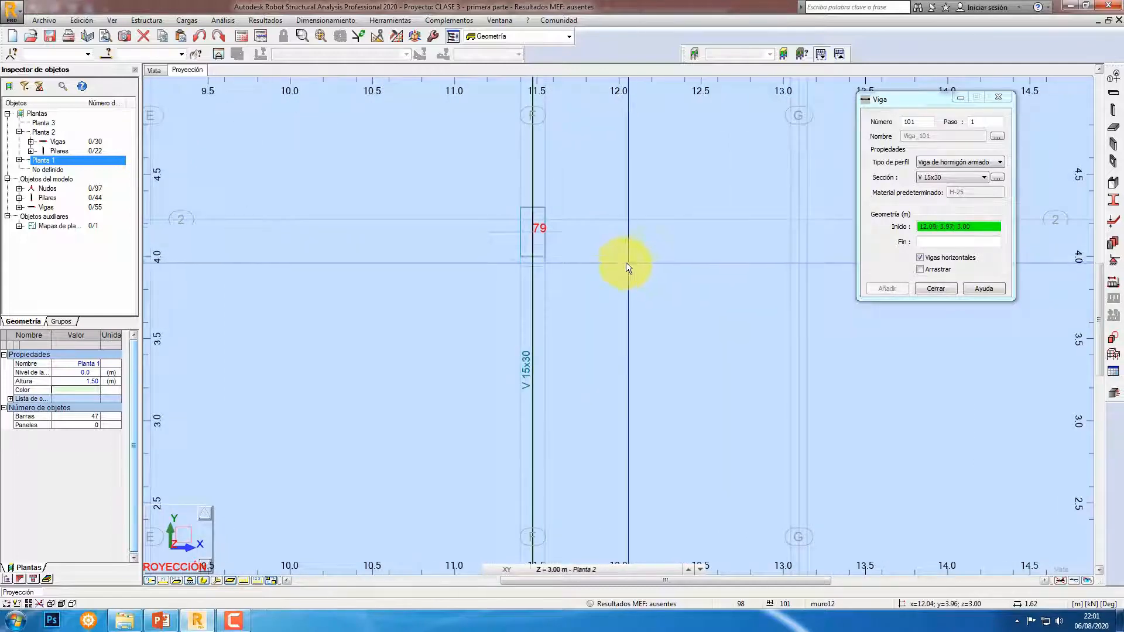
middle_click_drag(627, 263, 436, 297)
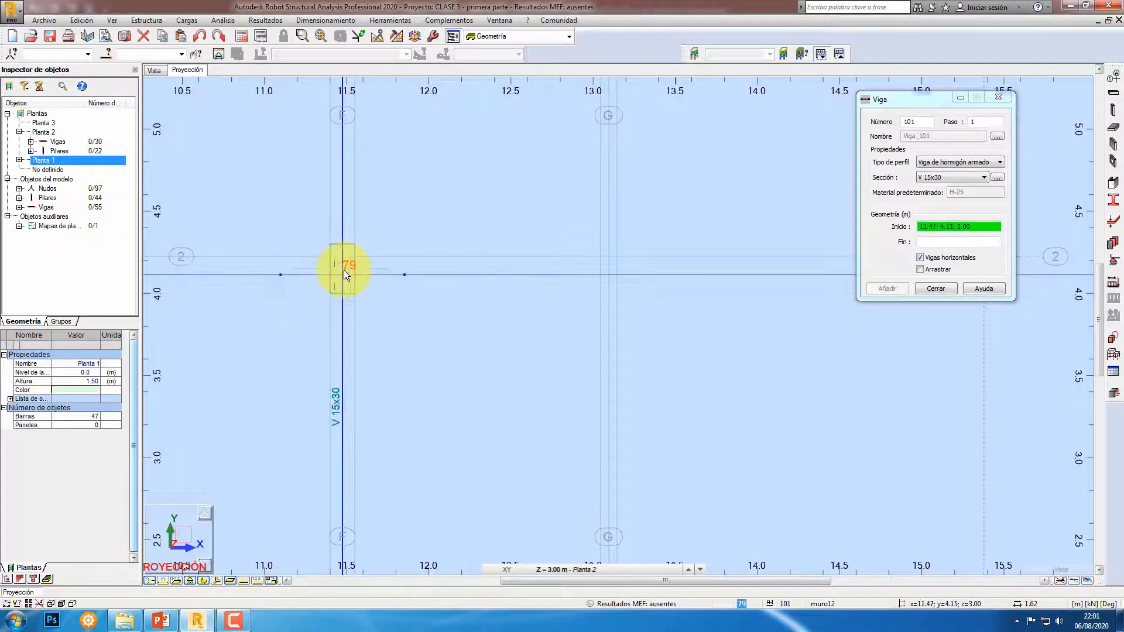
scroll(341, 273, "up", 1)
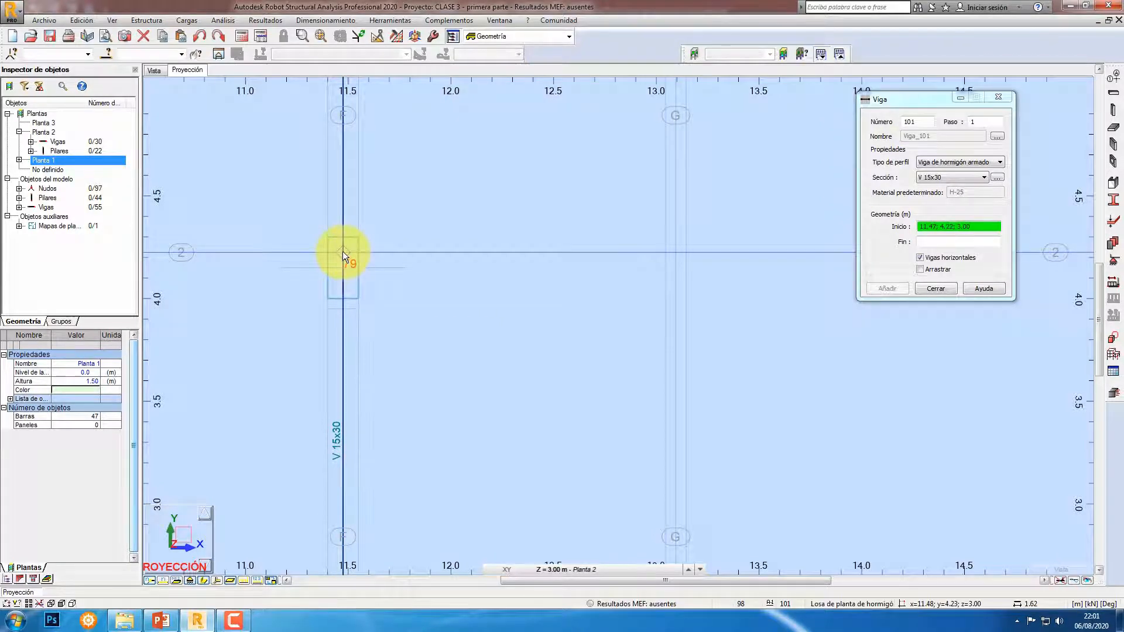
scroll(568, 335, "down", 3)
scroll(569, 336, "down", 2)
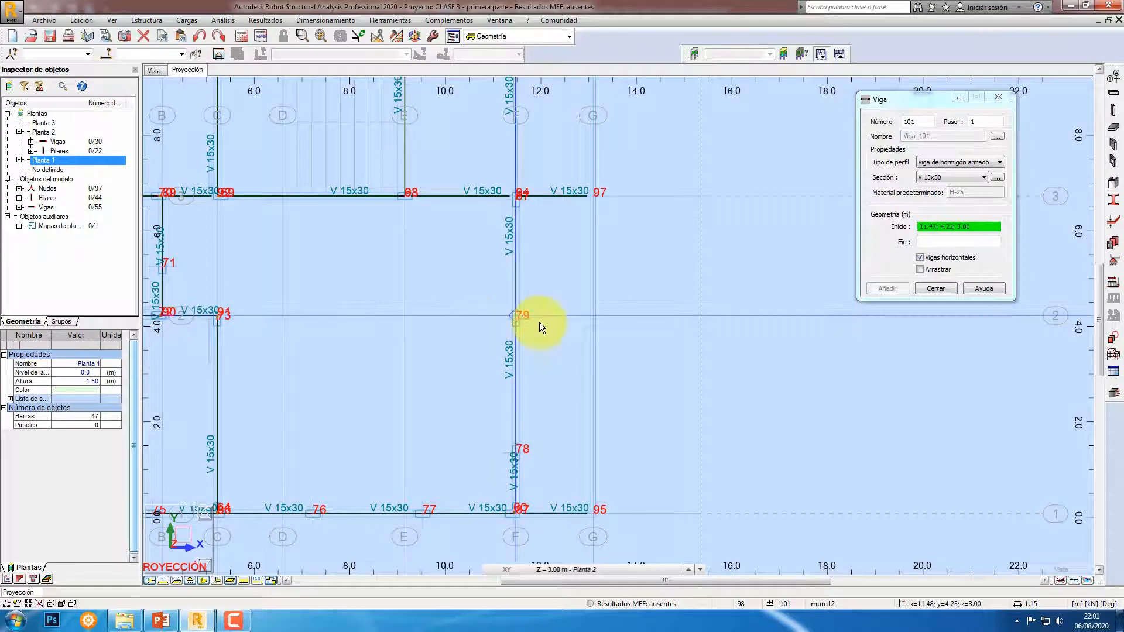
scroll(543, 322, "up", 3)
scroll(553, 303, "up", 2)
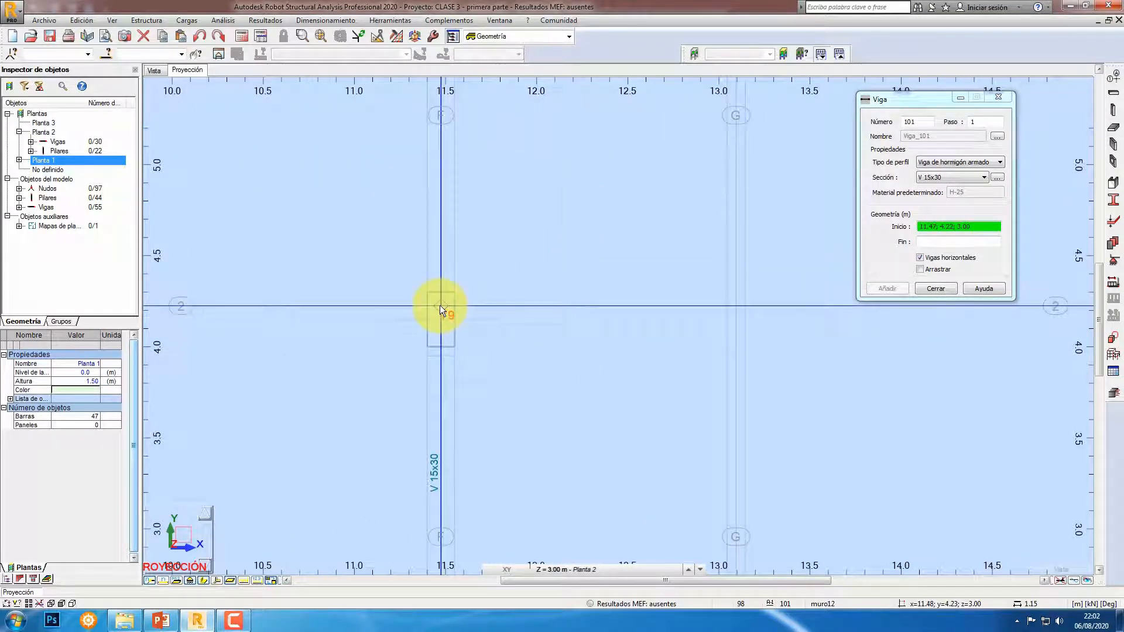
left_click(440, 307)
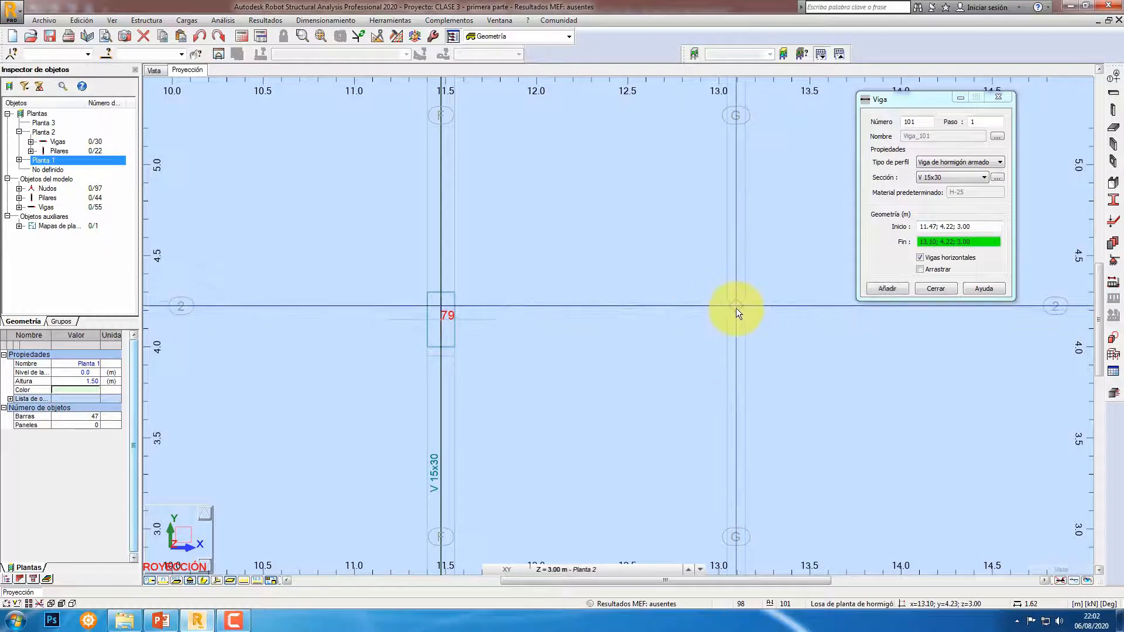
left_click(737, 309)
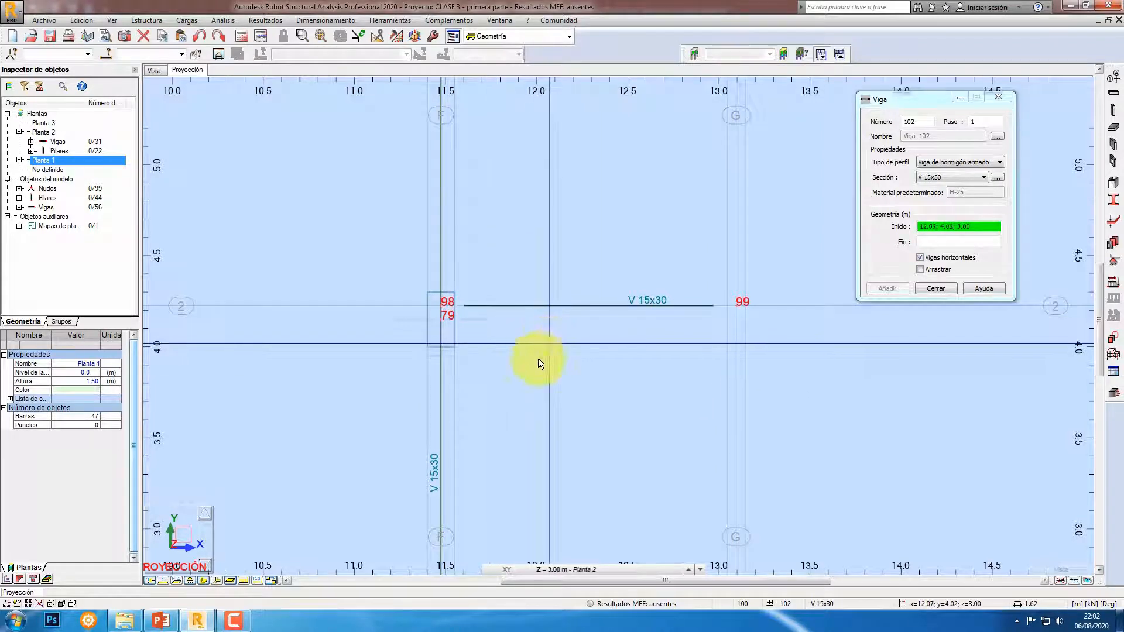
Step: Add a V 15x30 beam along axis G, joining the cantilever beam ends at axes 4 and 3
scroll(538, 358, "down", 5)
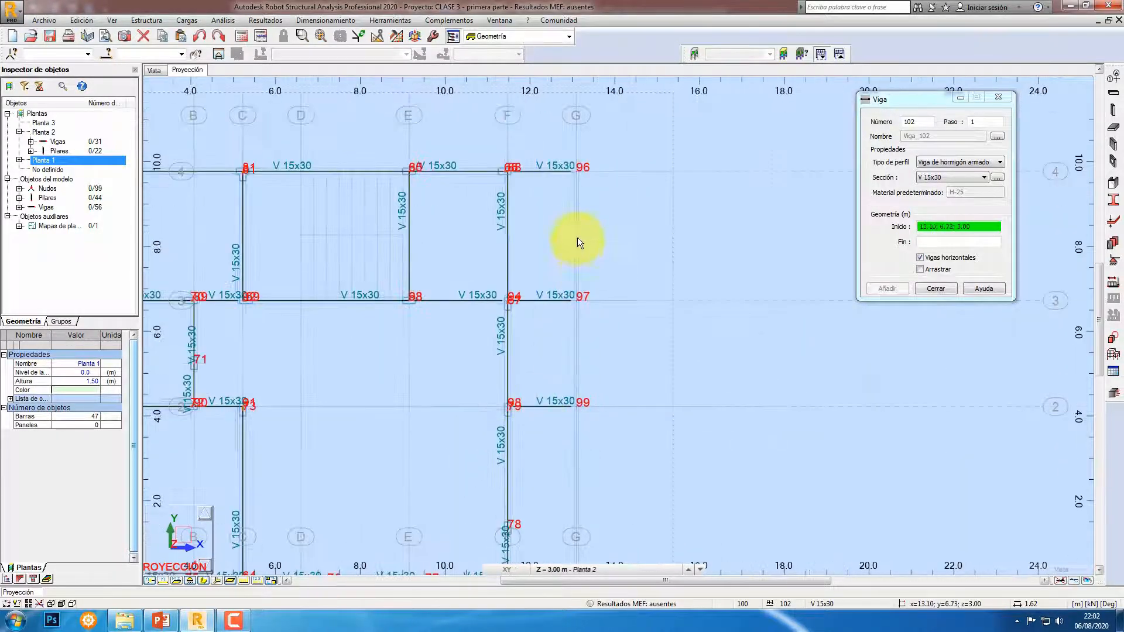
scroll(577, 146, "up", 5)
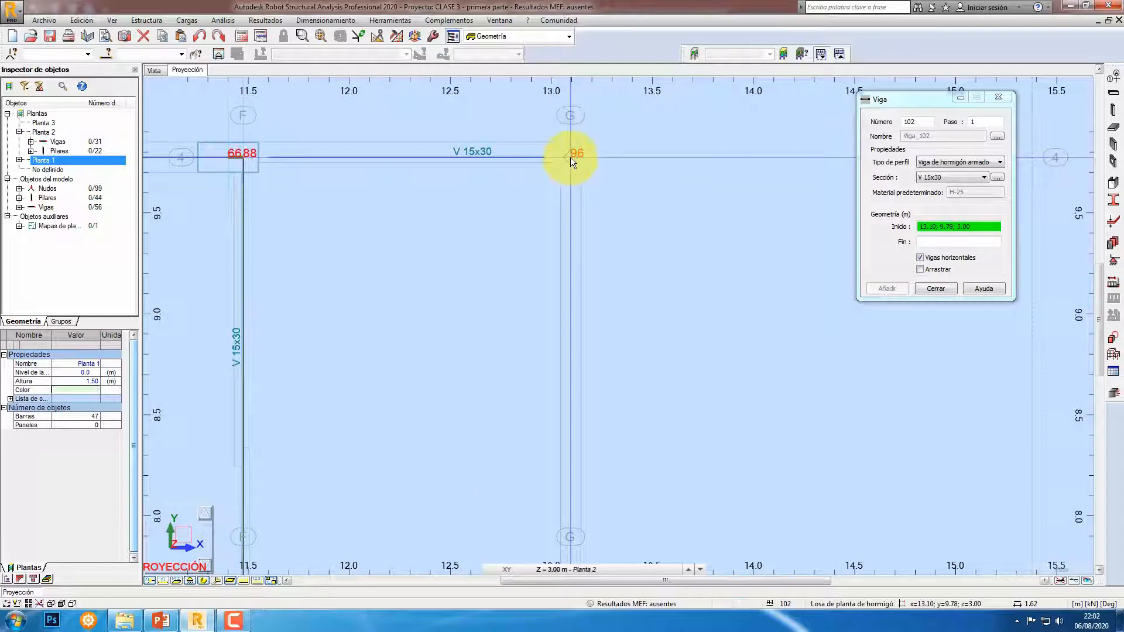
left_click(570, 157)
middle_click_drag(637, 418, 633, 259)
scroll(637, 294, "down", 4)
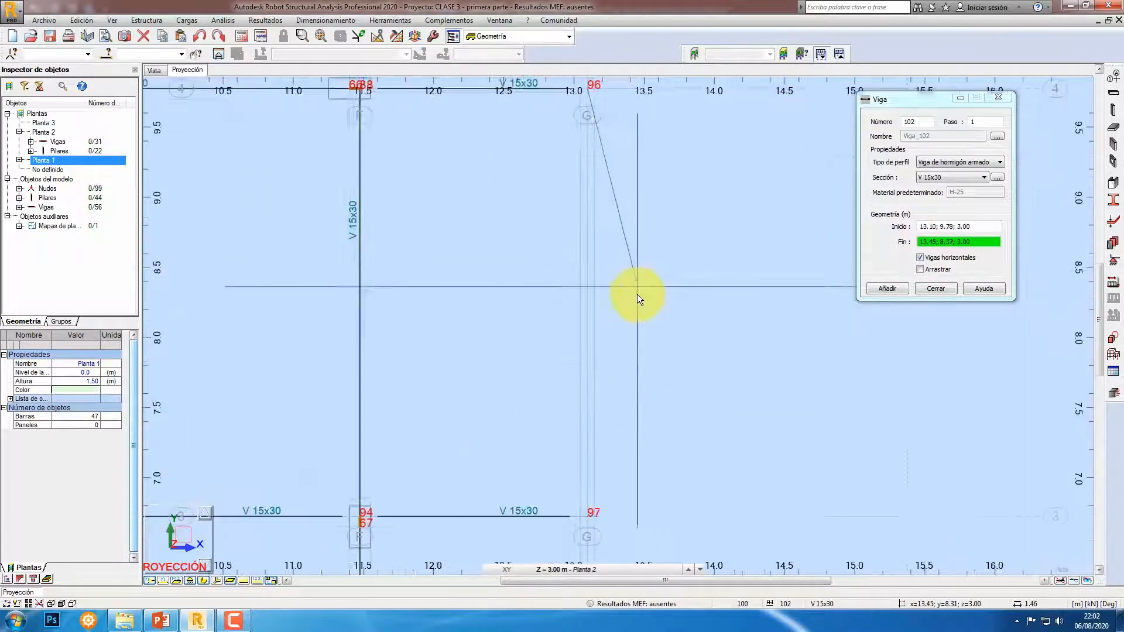
scroll(597, 480, "up", 5)
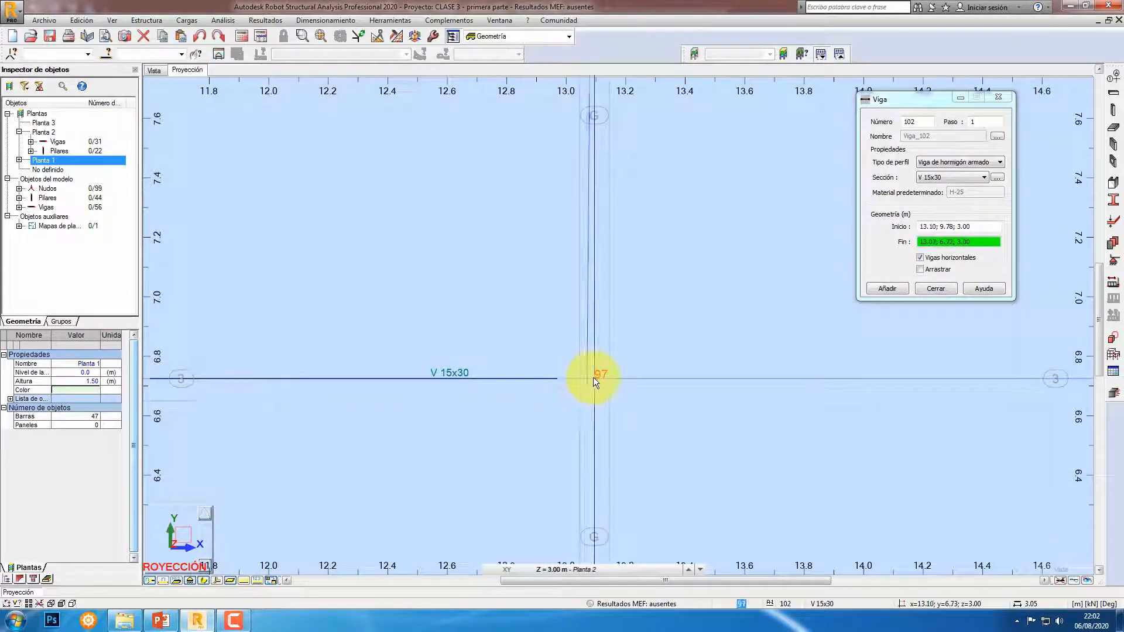
left_click(595, 378)
Step: Add a V 15x30 beam along axis G, joining node 99 at axis 2 to node 97 at axis 3
middle_click_drag(667, 476, 681, 223)
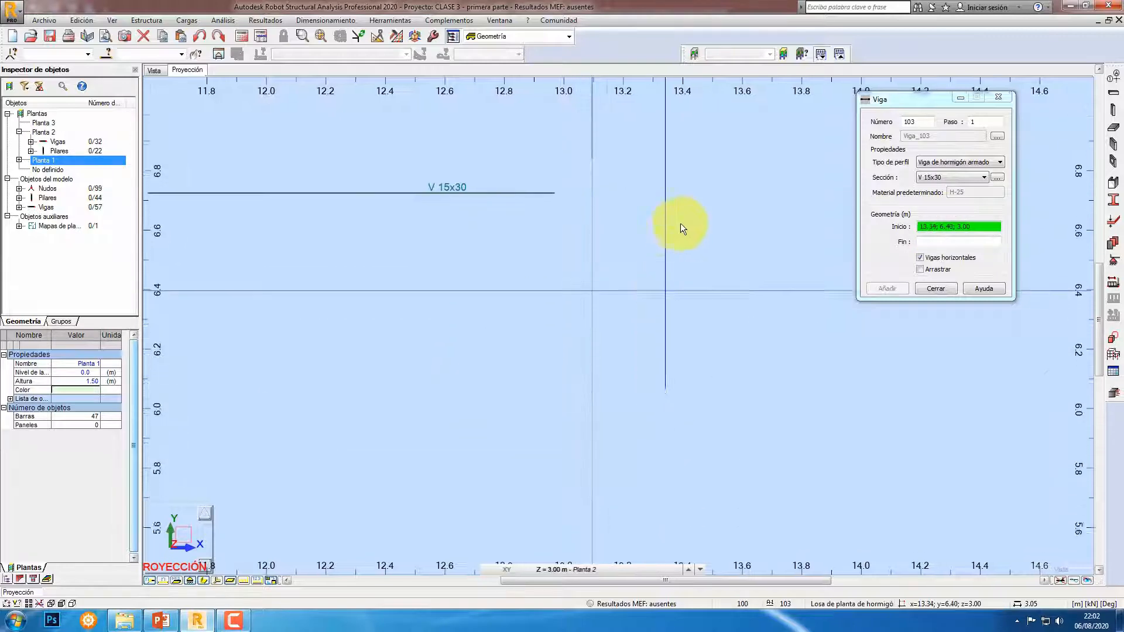
scroll(676, 217, "down", 4)
scroll(674, 417, "up", 5)
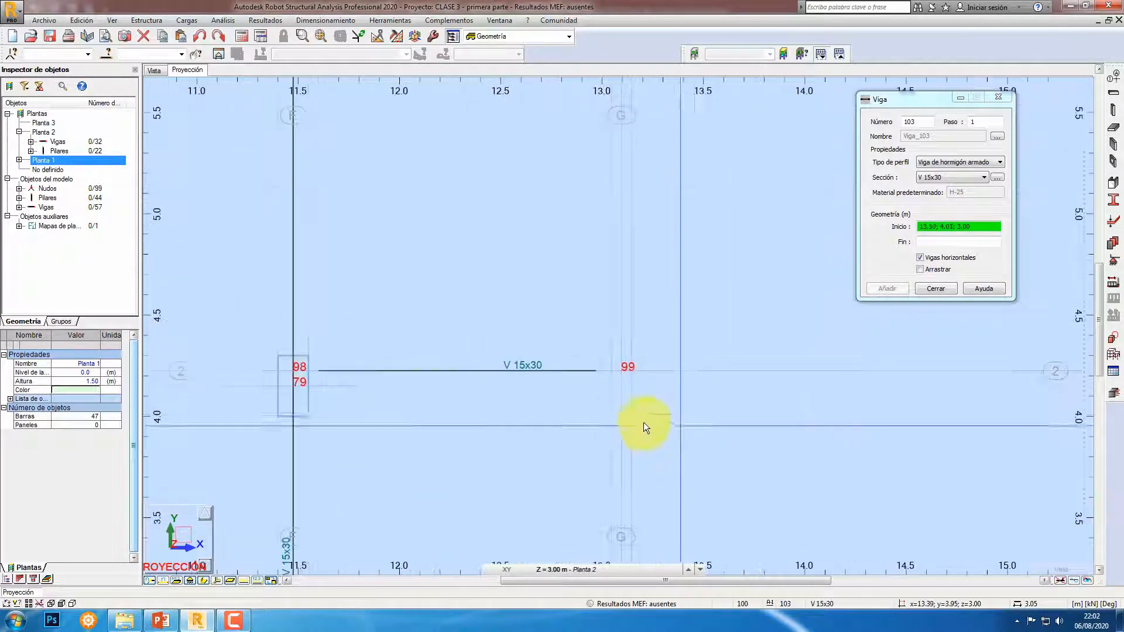
left_click(607, 345)
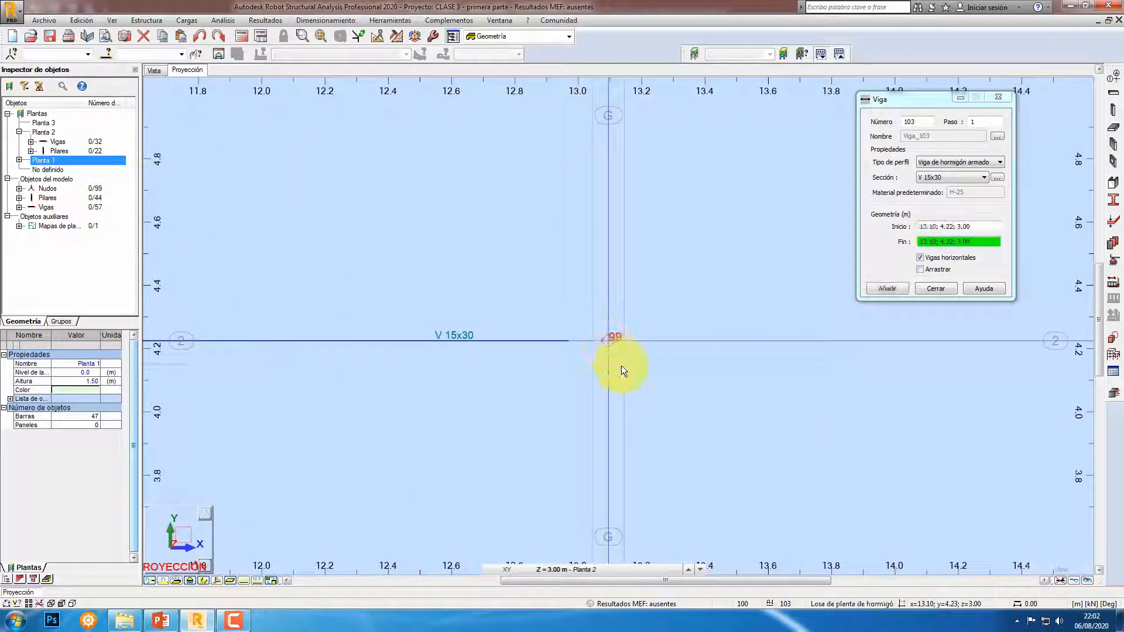
scroll(715, 431, "down", 4)
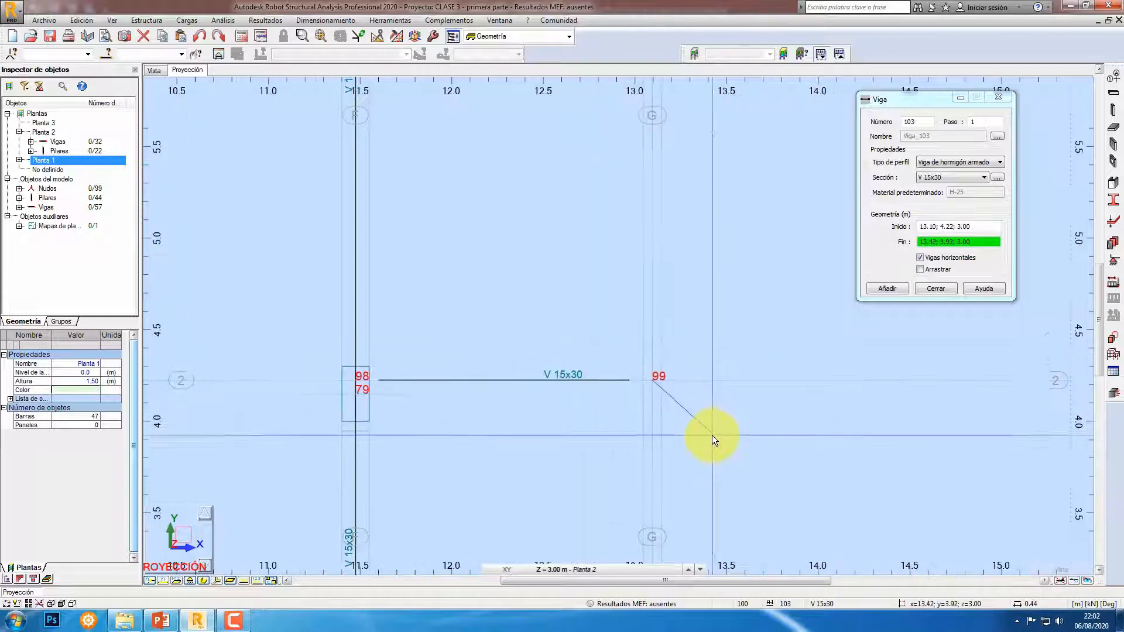
scroll(696, 122, "up", 3)
scroll(705, 163, "up", 1)
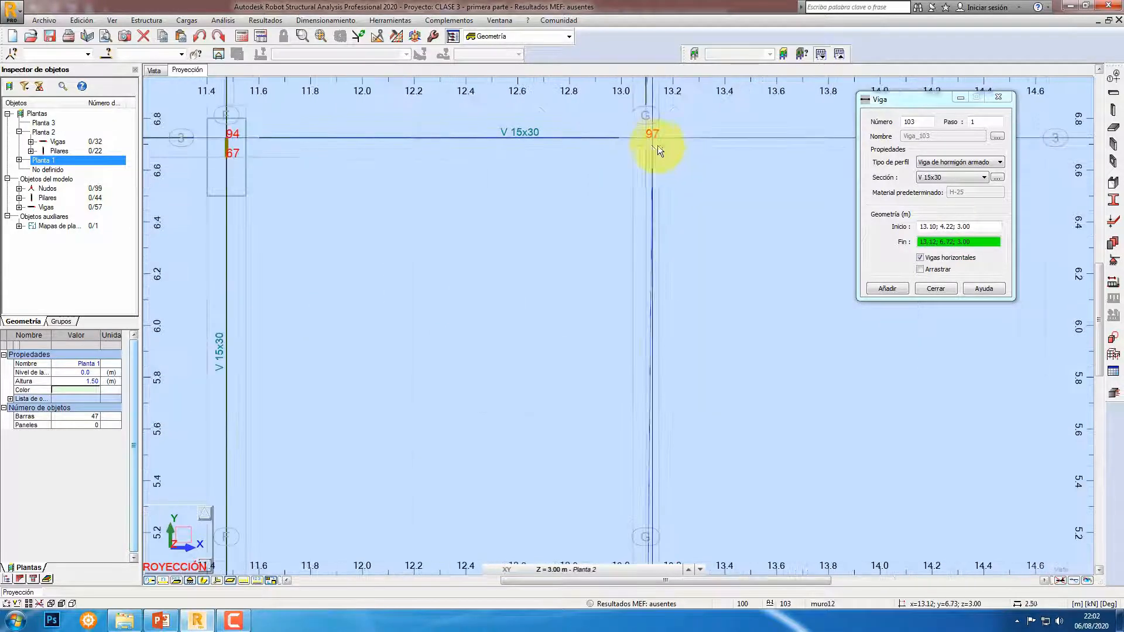
left_click(648, 141)
Step: Add a V 15x30 beam along axis G from node 99 at axis 2 to node 95 at axis 1, and finish beam creation
scroll(692, 215, "down", 6)
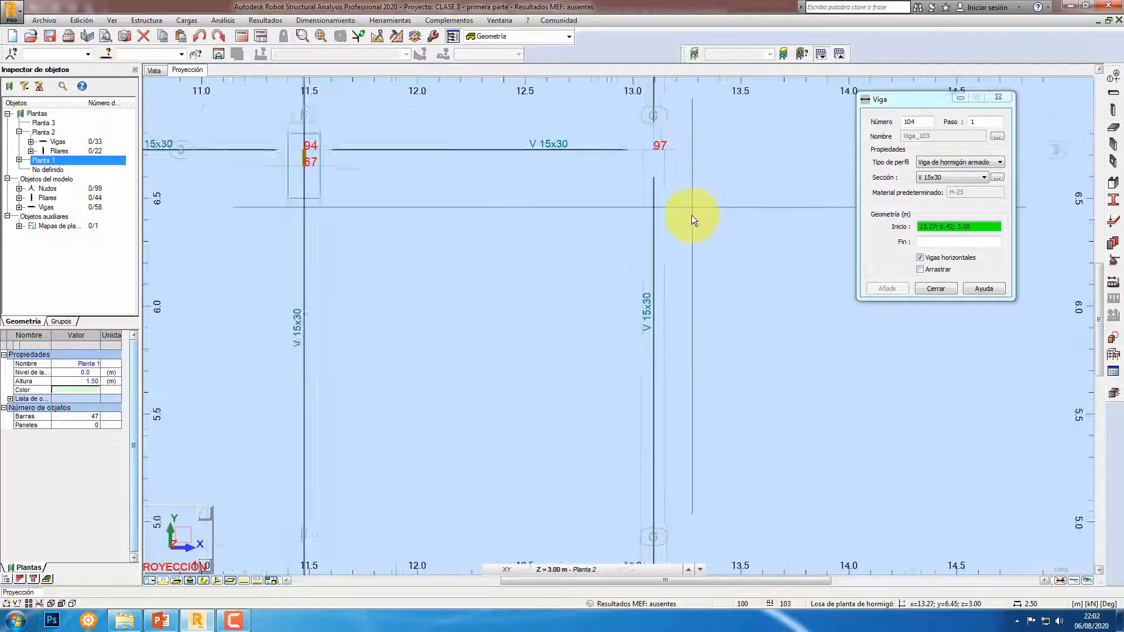
scroll(681, 193, "up", 4)
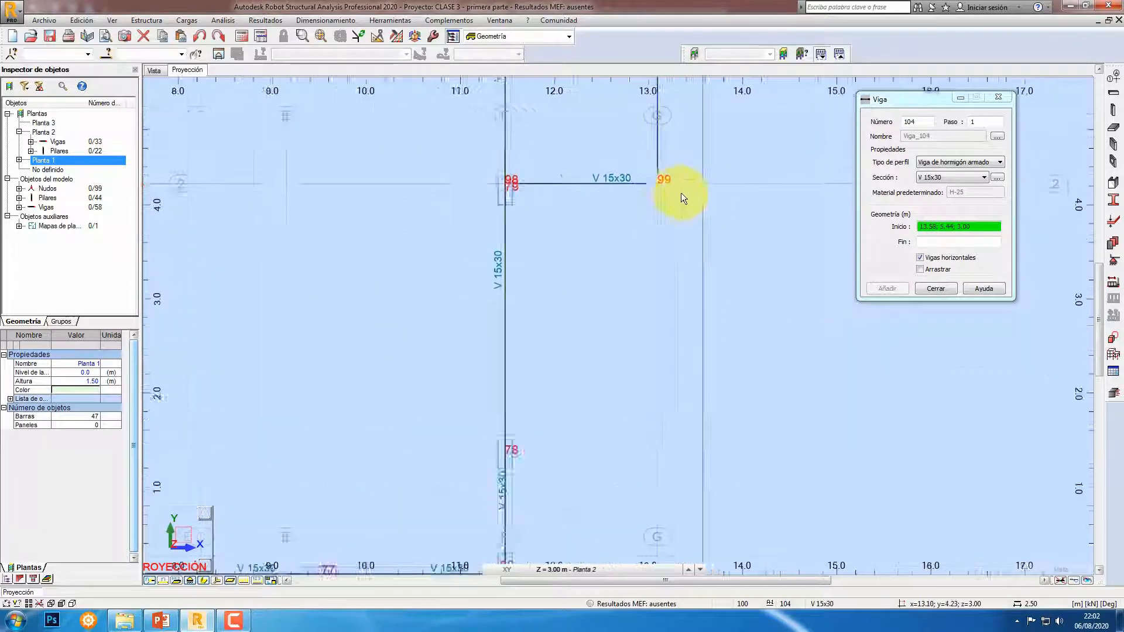
left_click(647, 200)
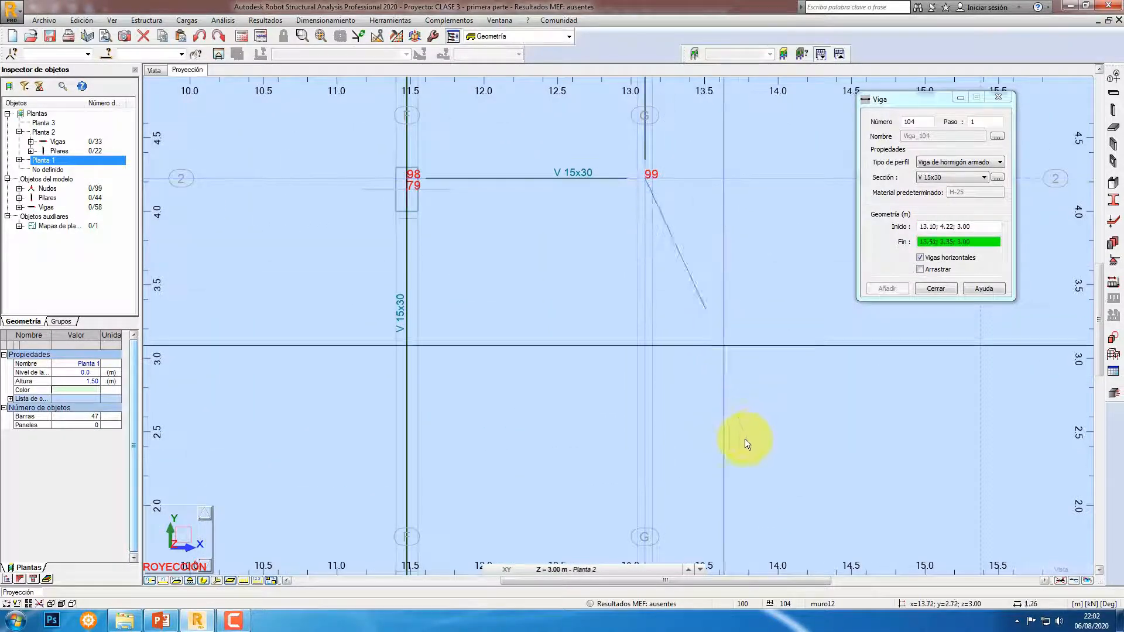
middle_click_drag(731, 442, 705, 272)
middle_click_drag(691, 460, 701, 201)
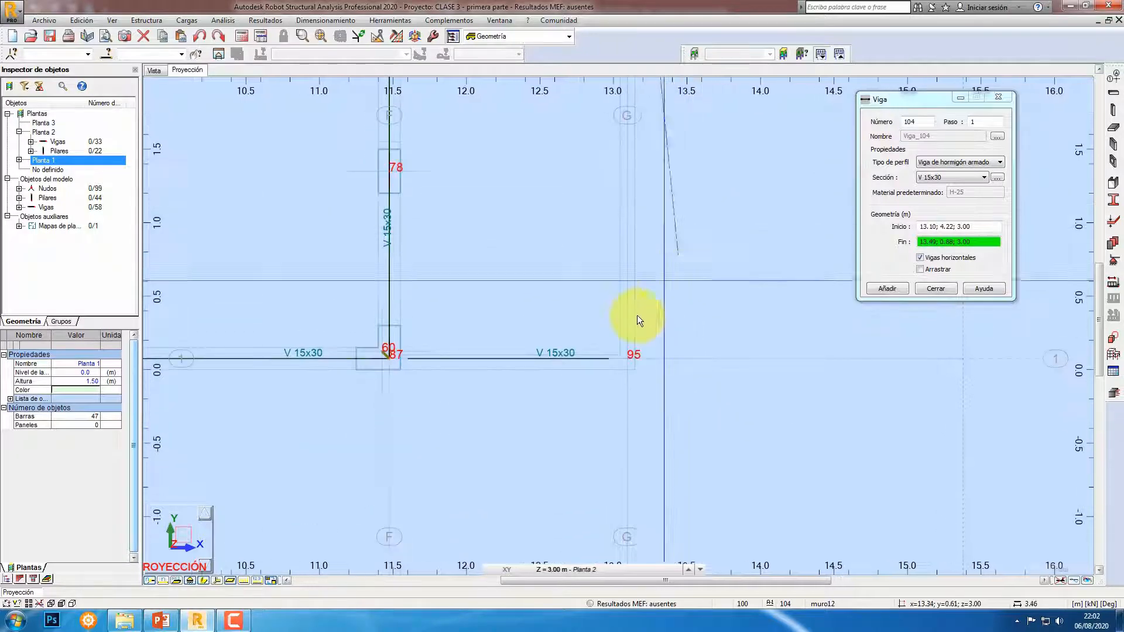
scroll(636, 334, "up", 2)
left_click(624, 379)
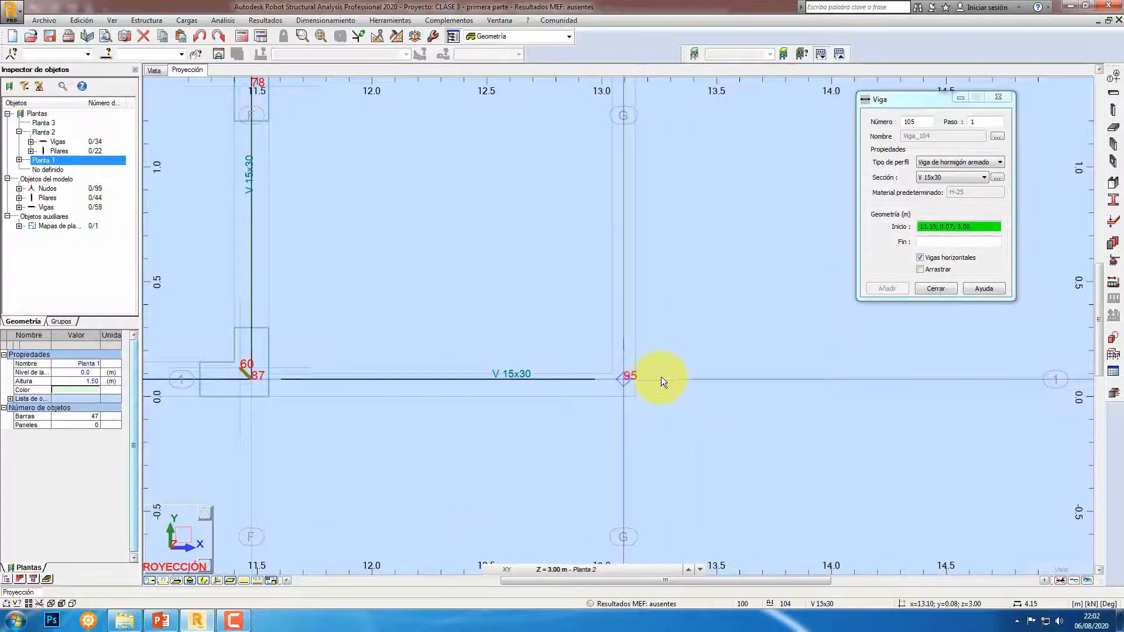
scroll(685, 377, "down", 3)
scroll(699, 386, "down", 1)
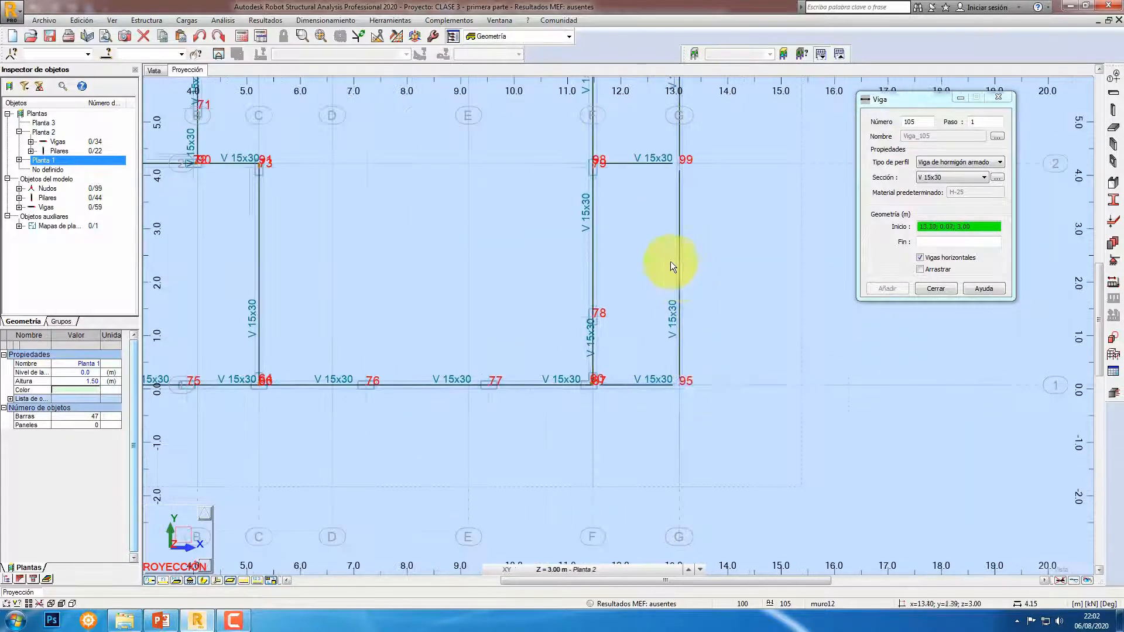
scroll(595, 156, "up", 5)
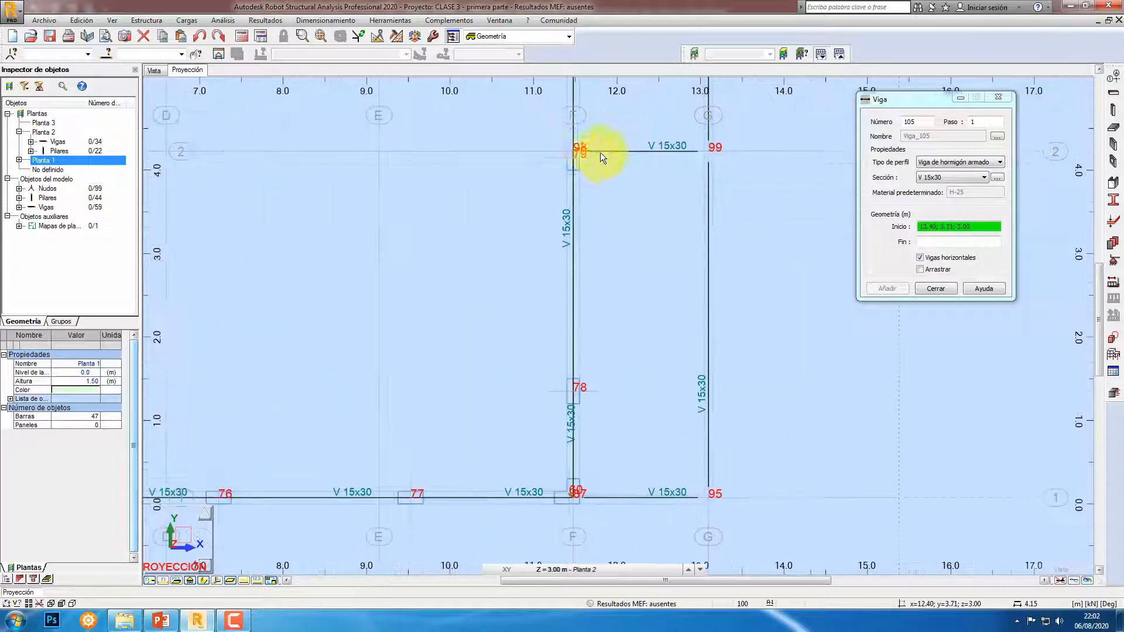
left_click(936, 288)
Step: Assign a Brazo rígido rigid link with 79 as the main node and 98 as the linked node at axes F and 2
middle_click_drag(742, 245, 754, 372)
scroll(713, 358, "up", 2)
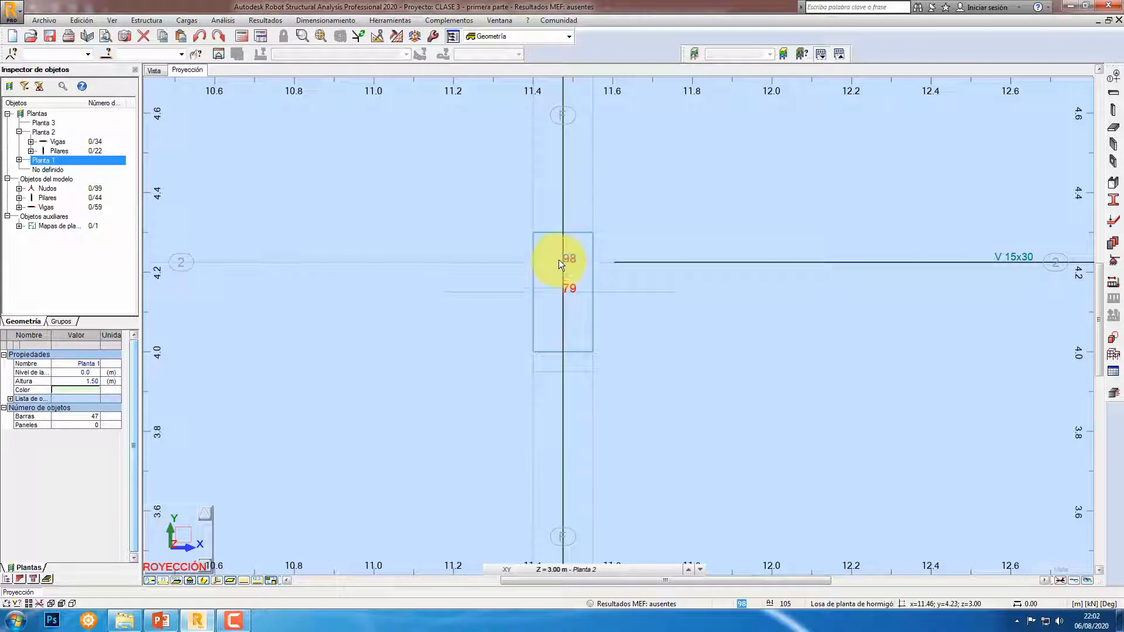
left_click(1116, 357)
left_click(1008, 313)
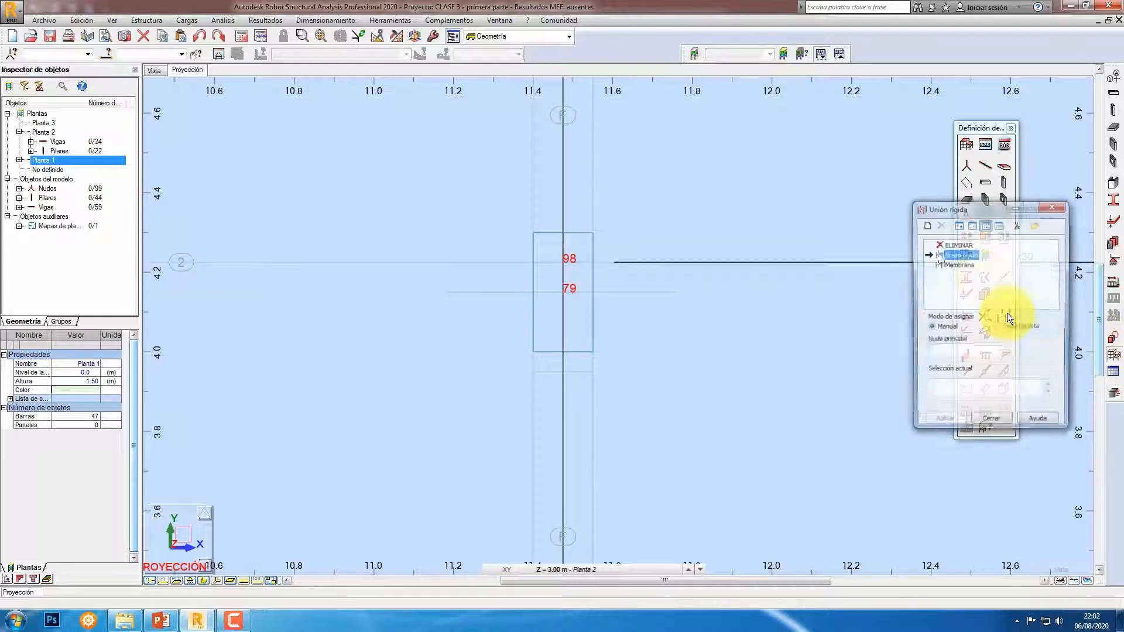
left_click(958, 352)
type("79")
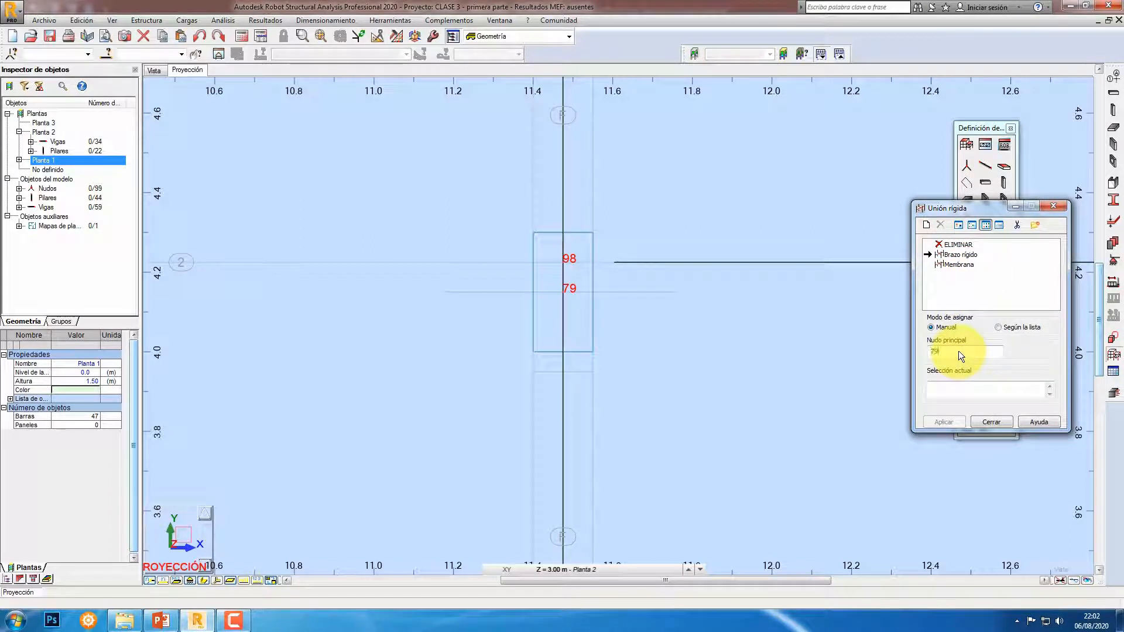
left_click(953, 388)
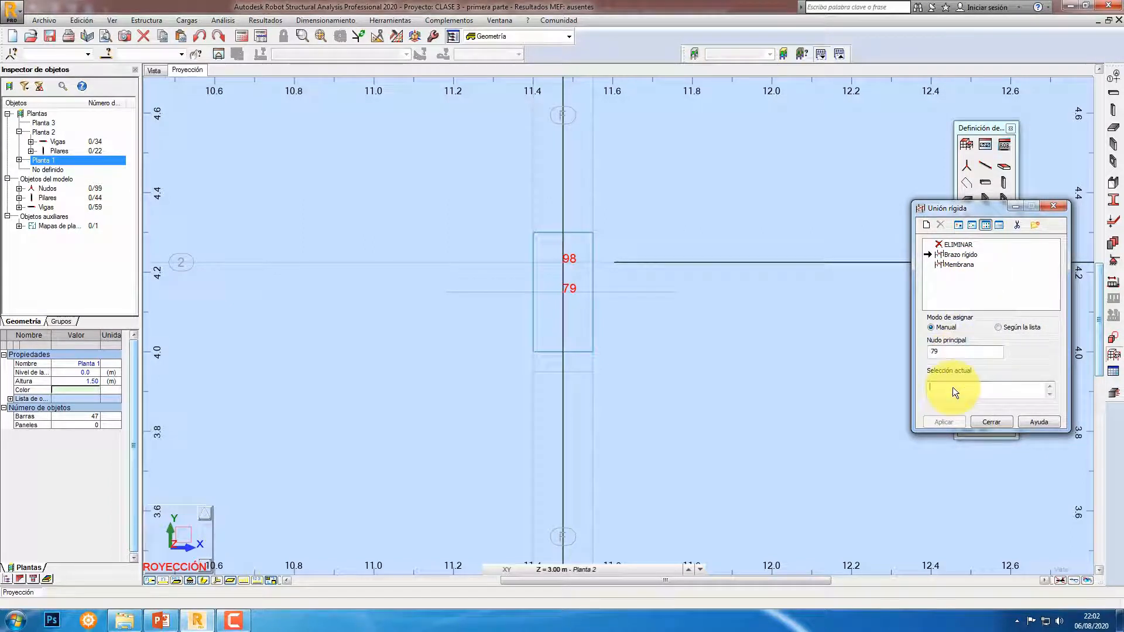
type("98")
left_click(944, 422)
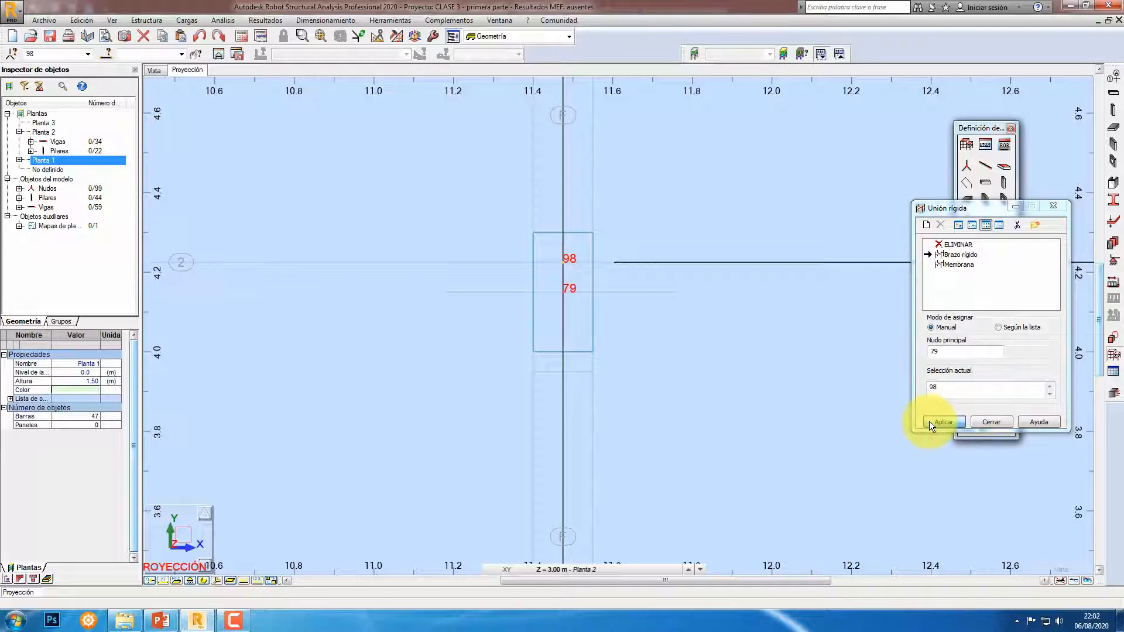
left_click(991, 422)
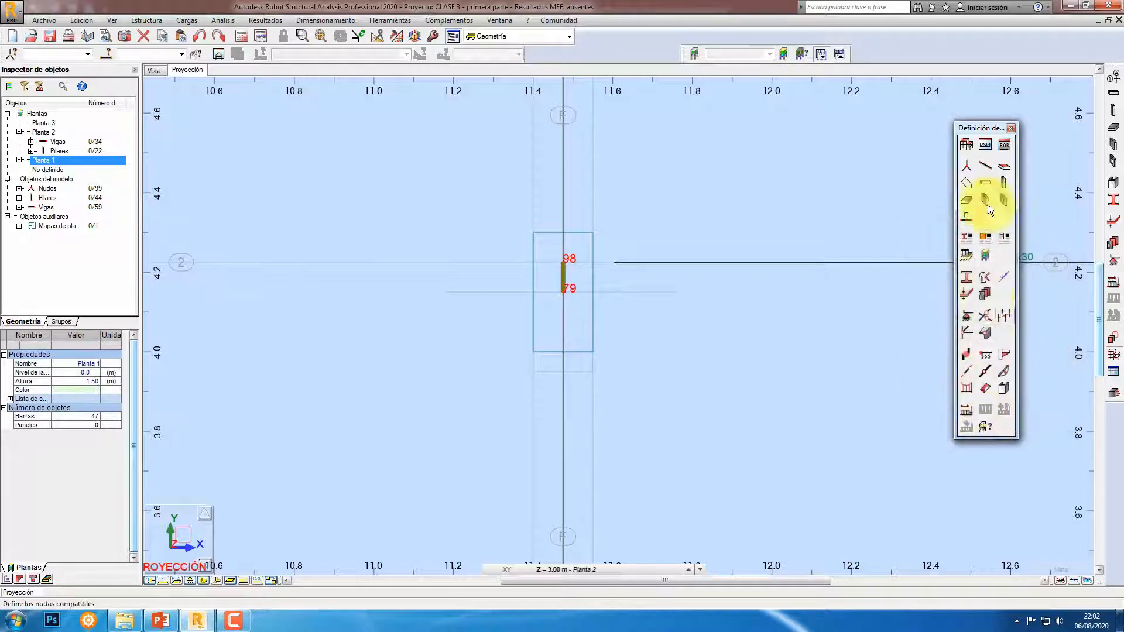
left_click(1012, 128)
Step: Inspect the complete beam layout of Planta 2 in plan and orbit the structure in the 3D view
scroll(846, 350, "down", 10)
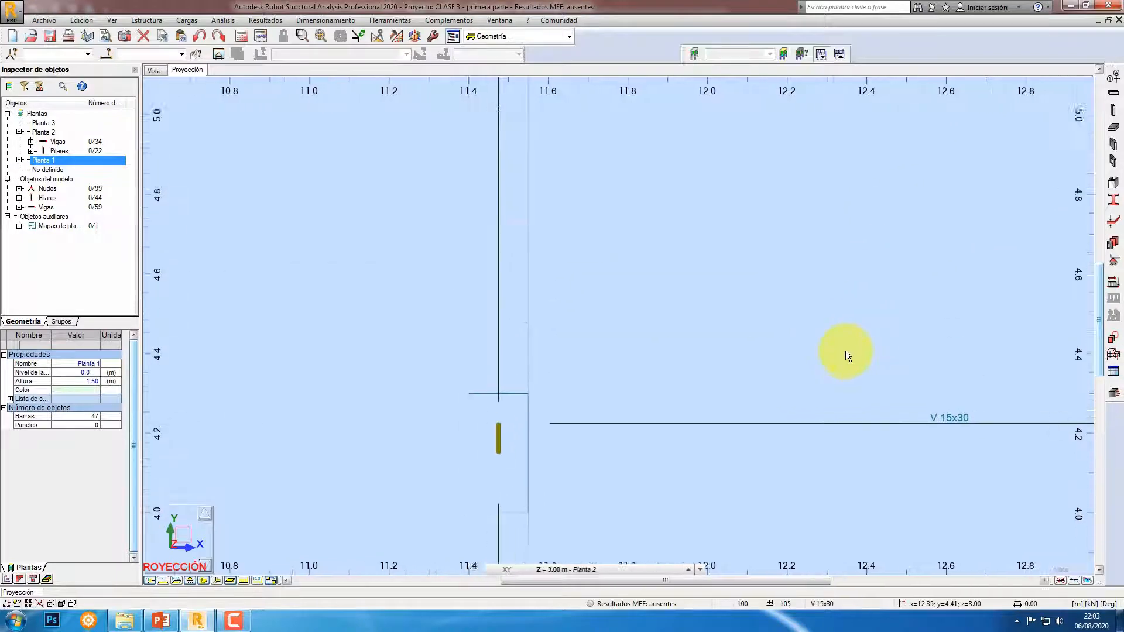
scroll(846, 350, "down", 3)
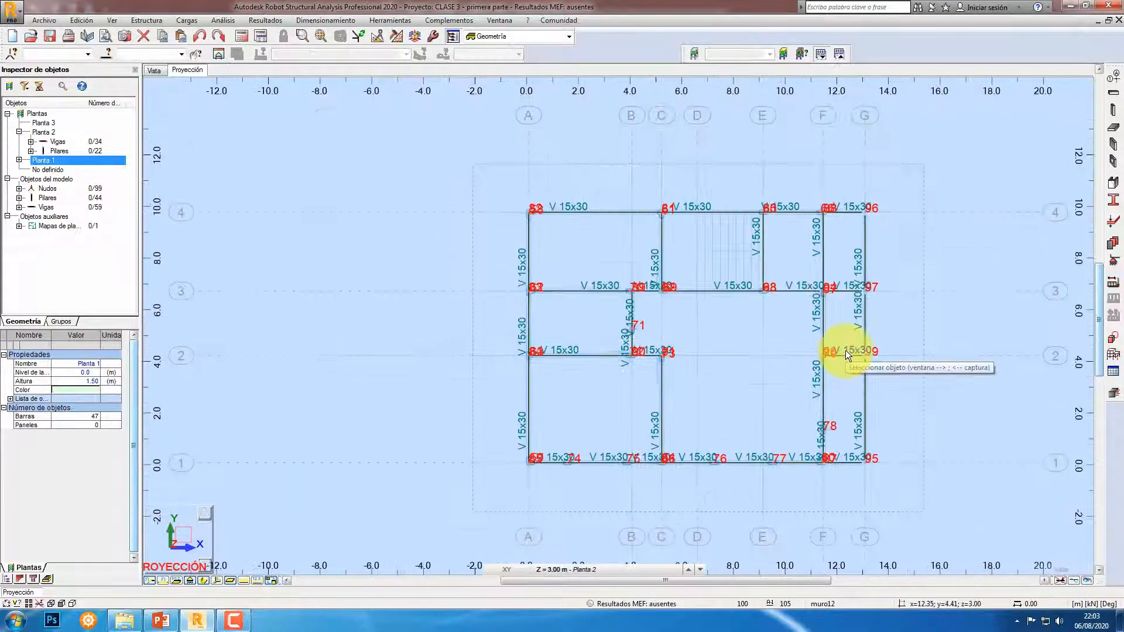
middle_click_drag(838, 308, 717, 278)
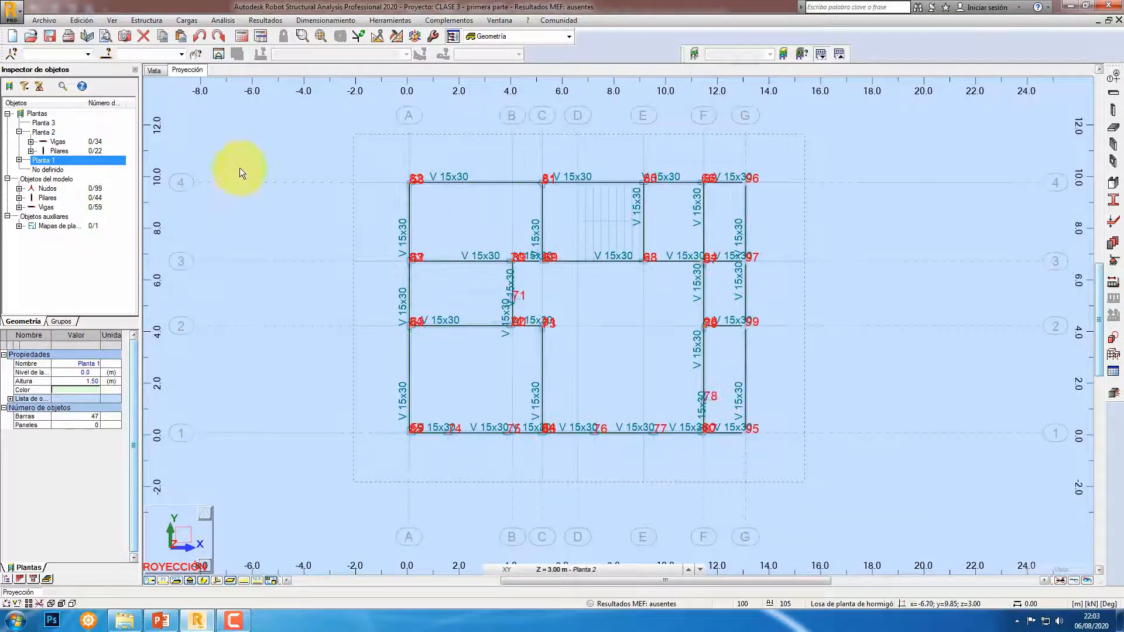
left_click(156, 70)
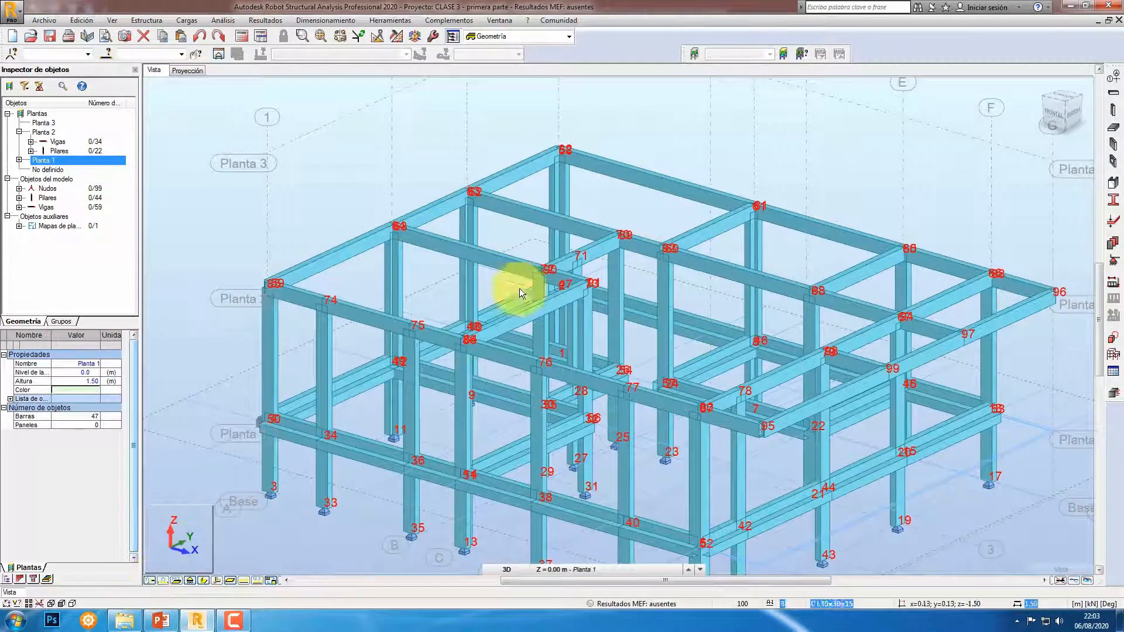
right_click(674, 155)
left_click(662, 205)
mouse_move(662, 205)
left_mouse_down()
mouse_move(813, 323)
mouse_move(748, 328)
mouse_move(758, 369)
mouse_move(753, 343)
left_mouse_up()
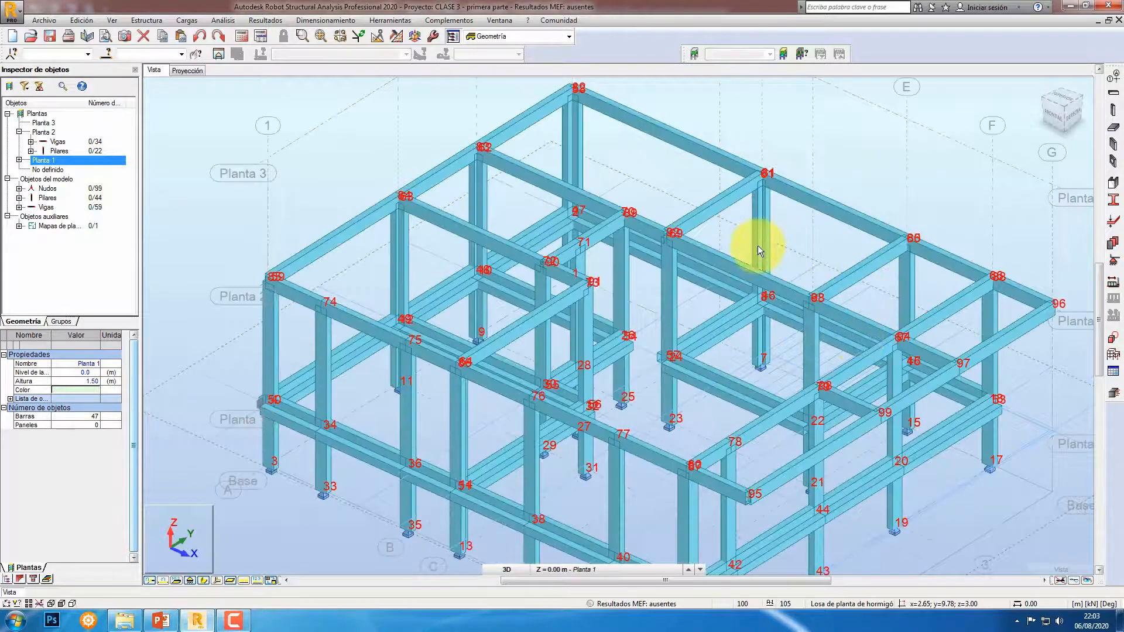
right_click(384, 163)
left_click(382, 164)
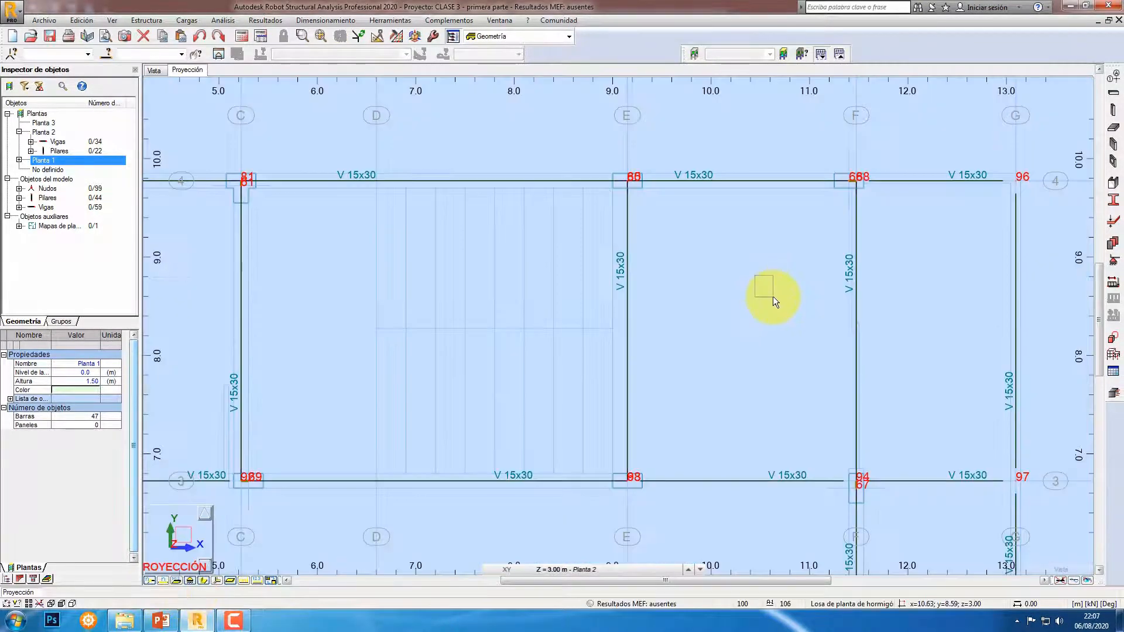
Step: Hide the node numbers in the plan view of Planta 2
scroll(758, 296, "up", 2)
scroll(728, 325, "up", 2)
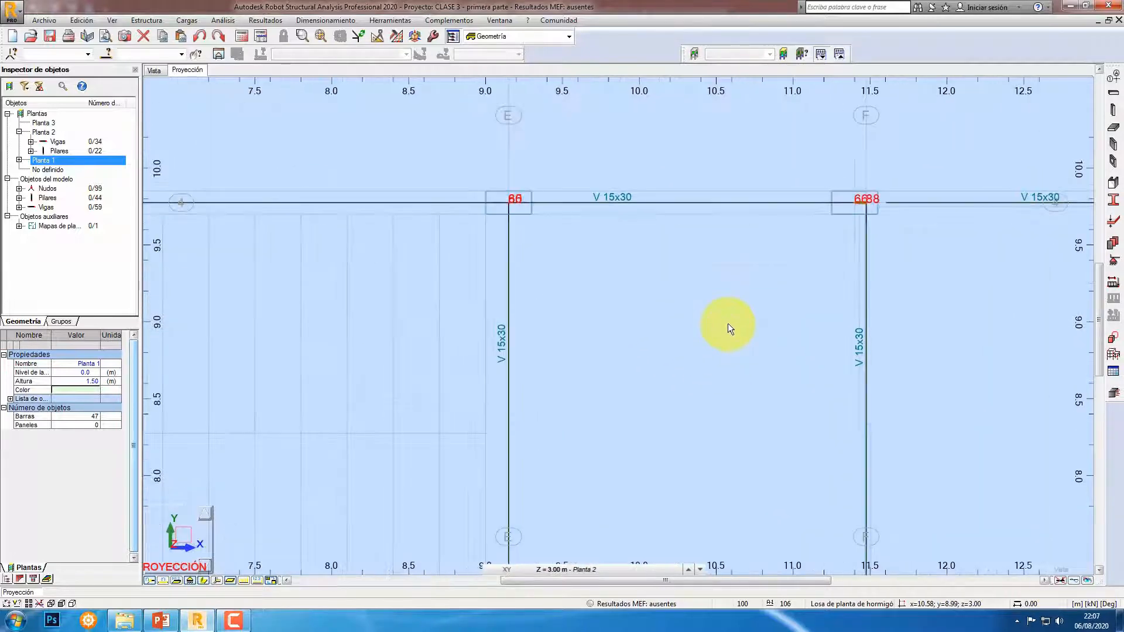
scroll(728, 324, "down", 1)
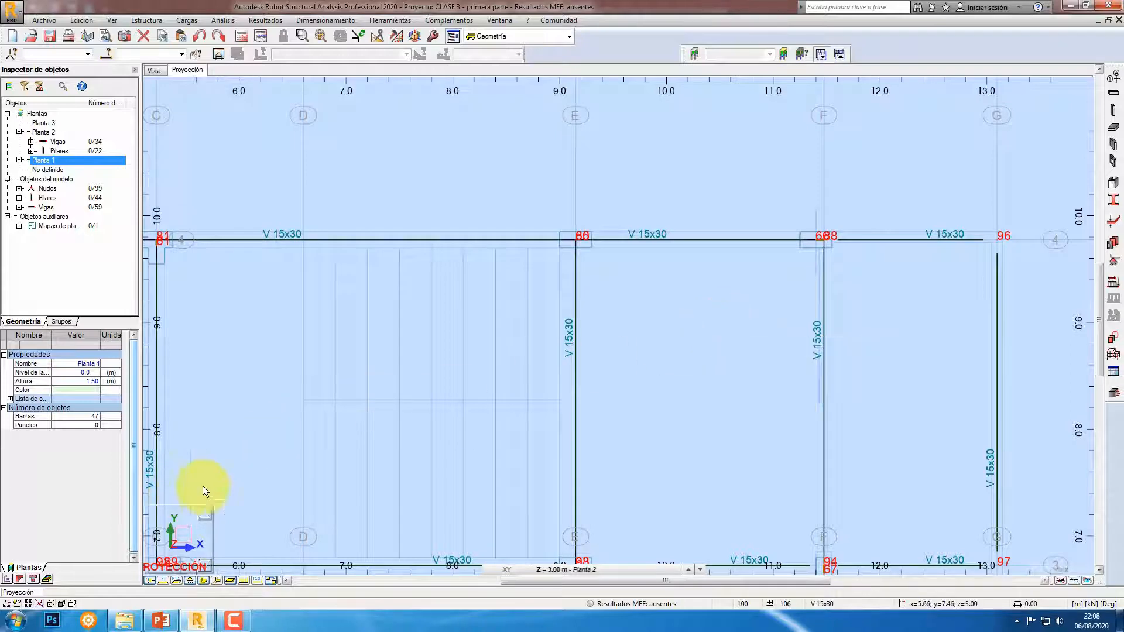
left_click(149, 581)
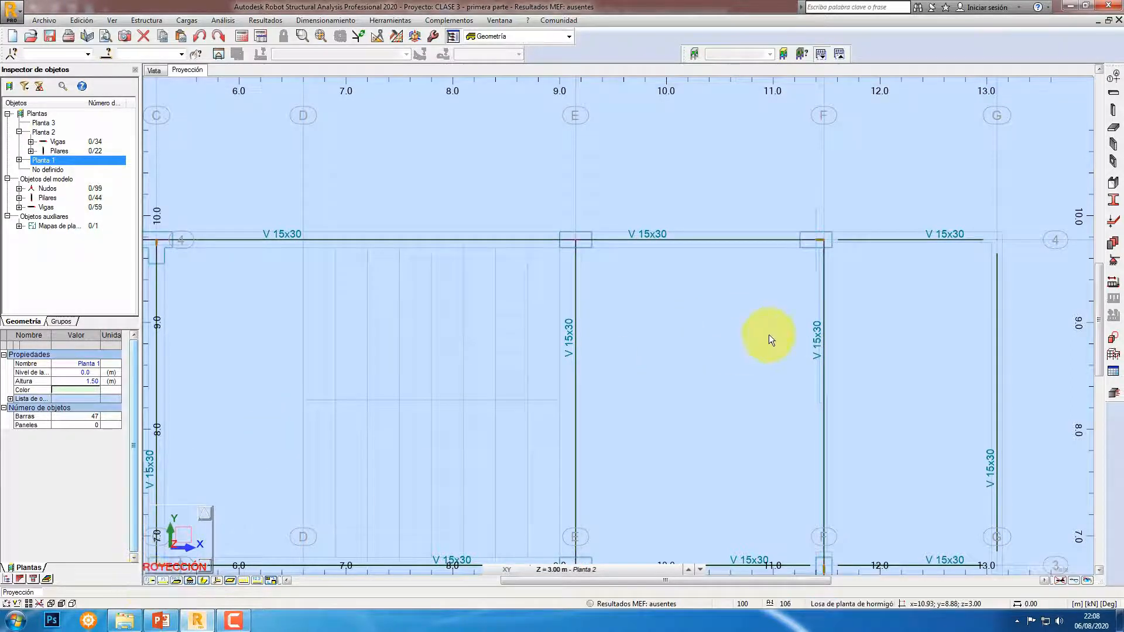
middle_click_drag(774, 354, 823, 357)
scroll(835, 301, "up", 2)
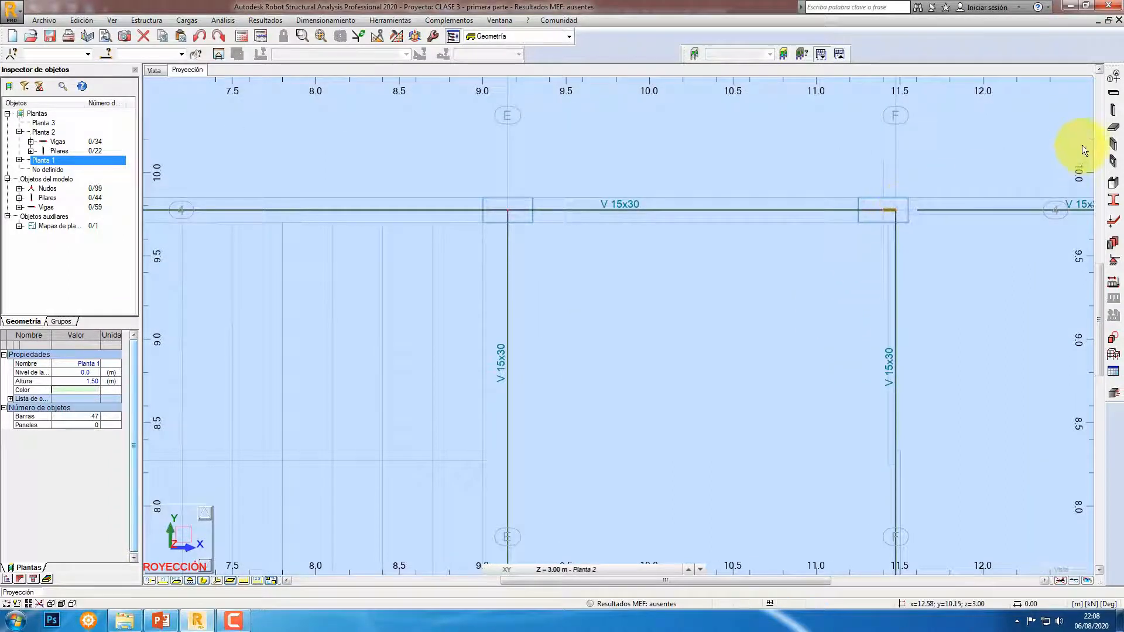
left_click(1115, 146)
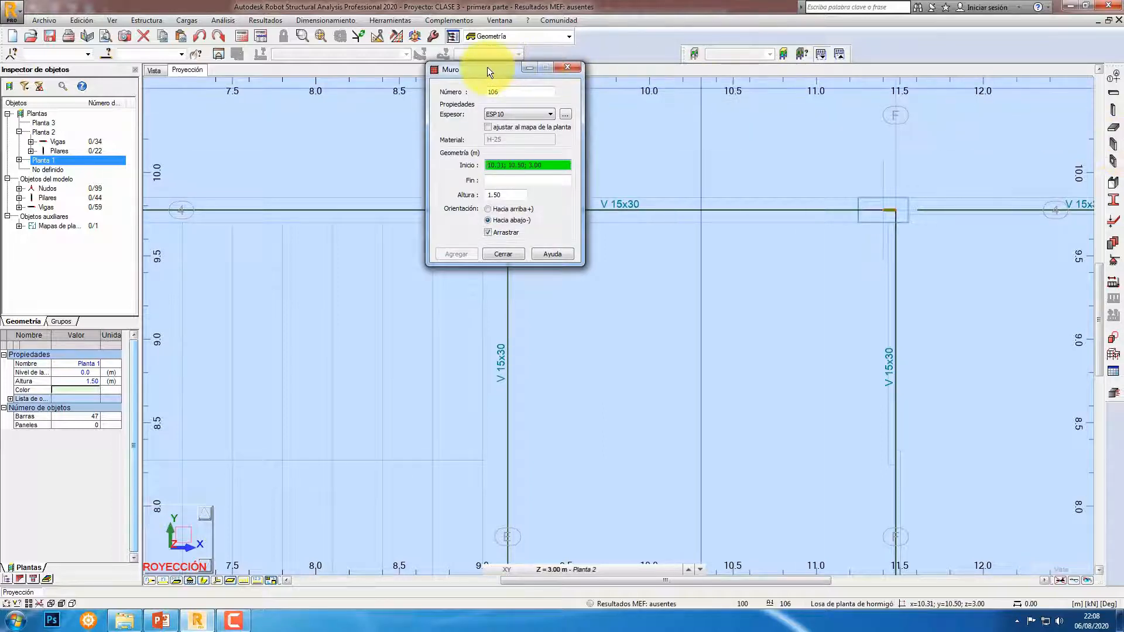
left_click_drag(488, 69, 770, 252)
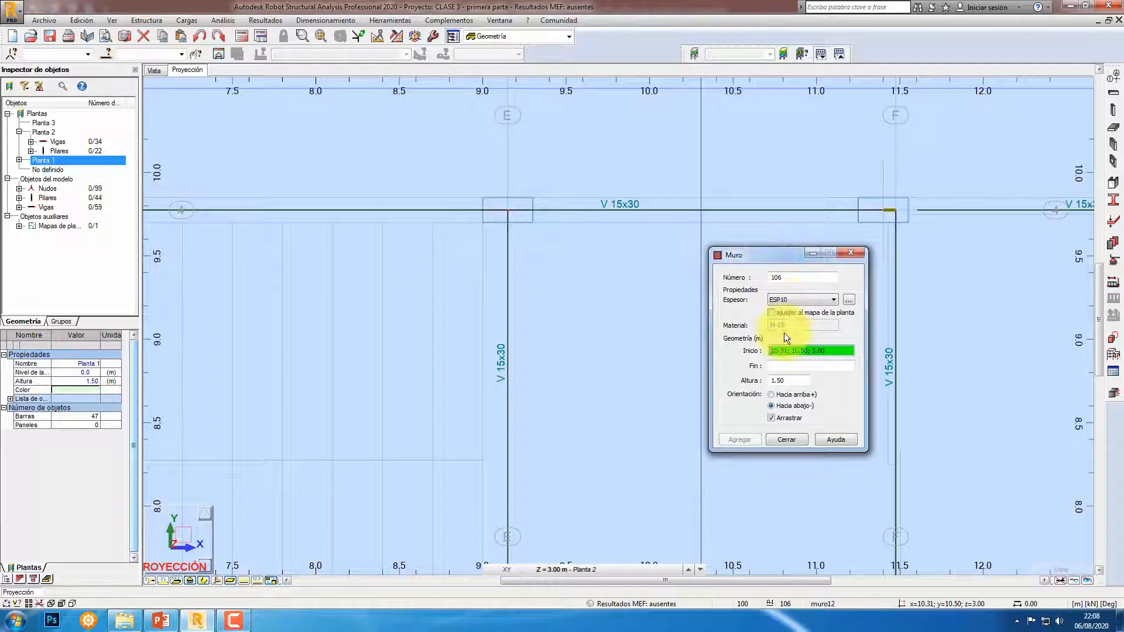
left_click(790, 300)
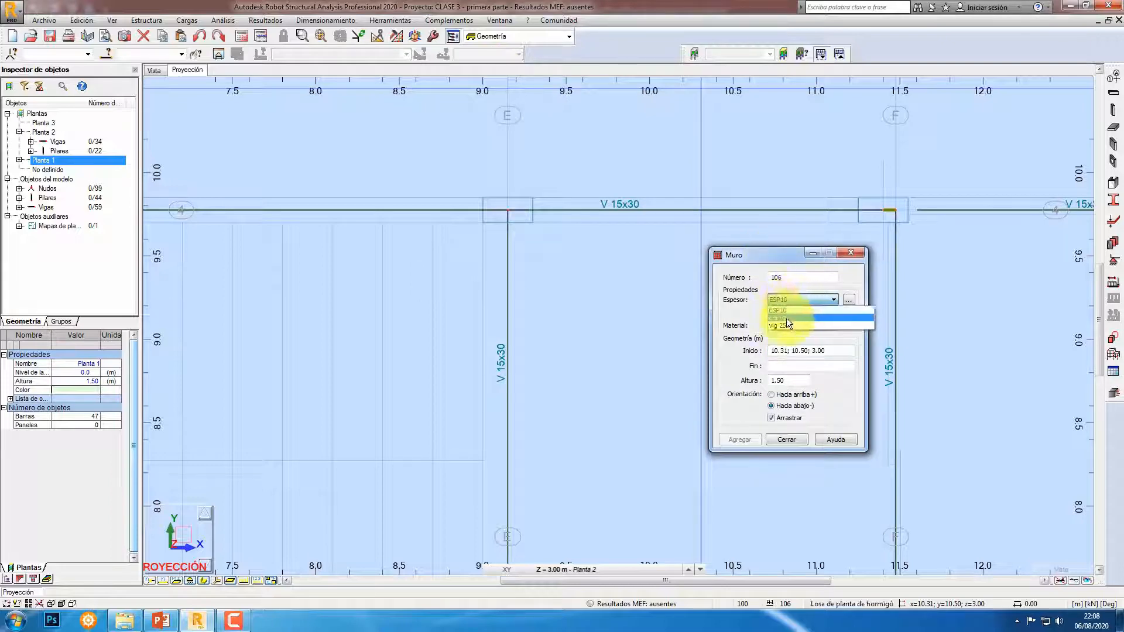
left_click(787, 319)
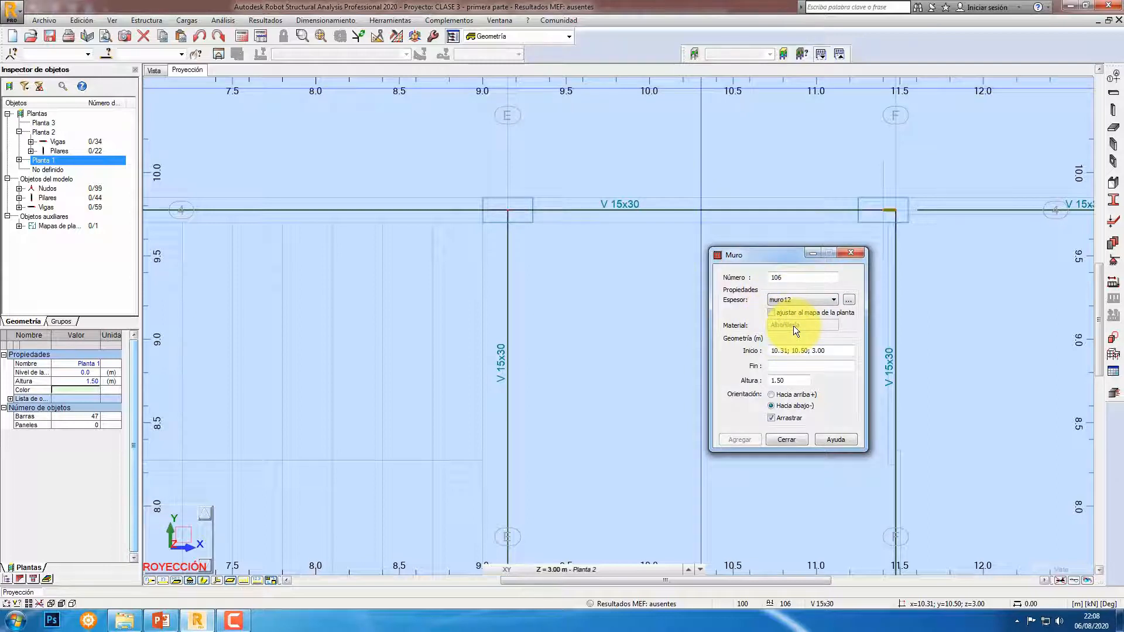
left_click(776, 347)
Step: Switch the plan's working level to Planta 1 at 0.00 m and close the wall definition
left_click(556, 568)
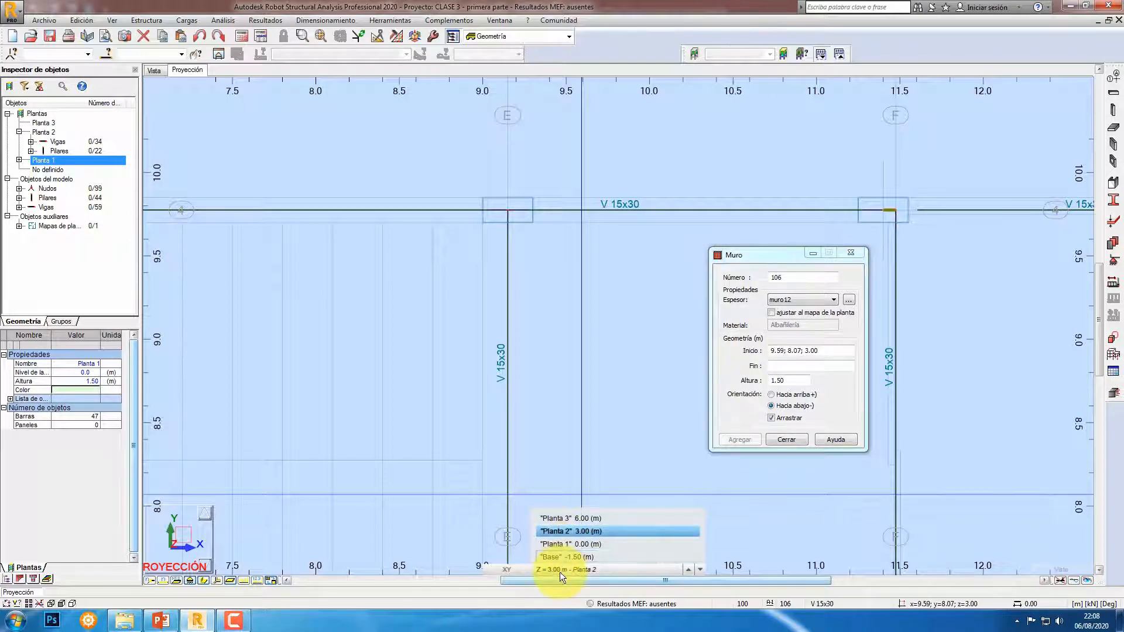
left_click(567, 544)
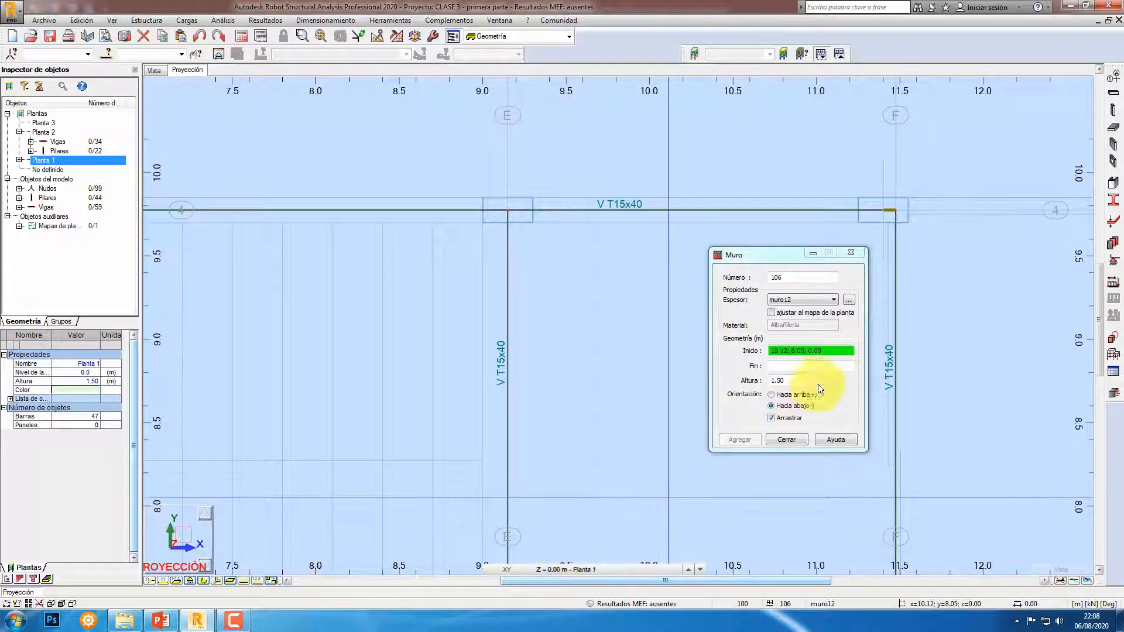
left_click(786, 440)
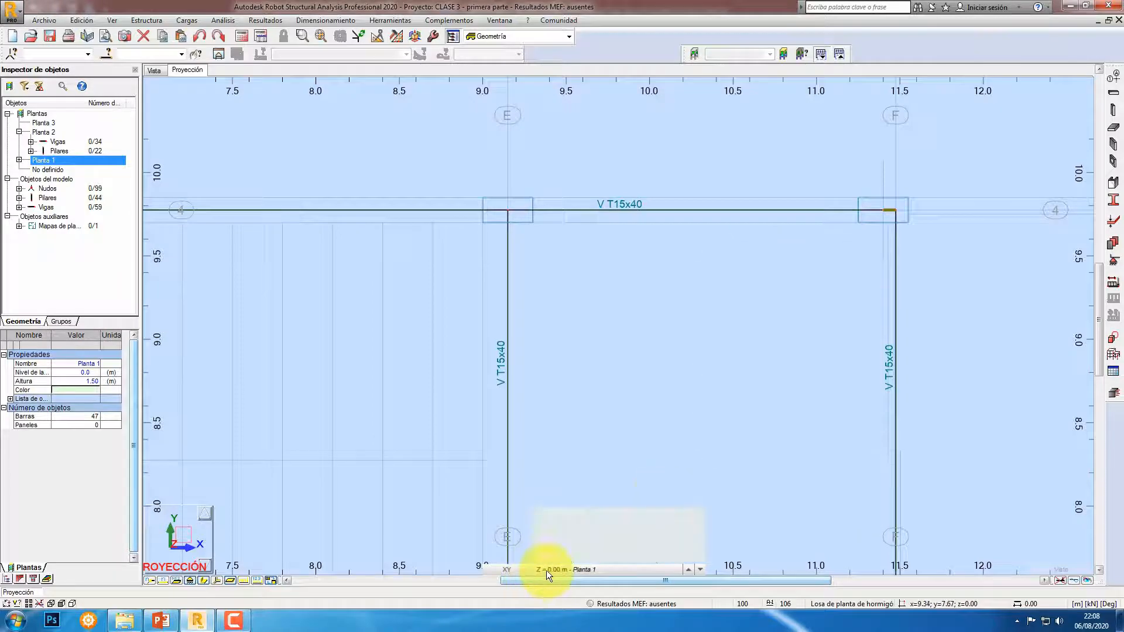
Step: Switch the plan's working level to Planta 2 at 3.00 m
left_click(573, 542)
left_click(566, 567)
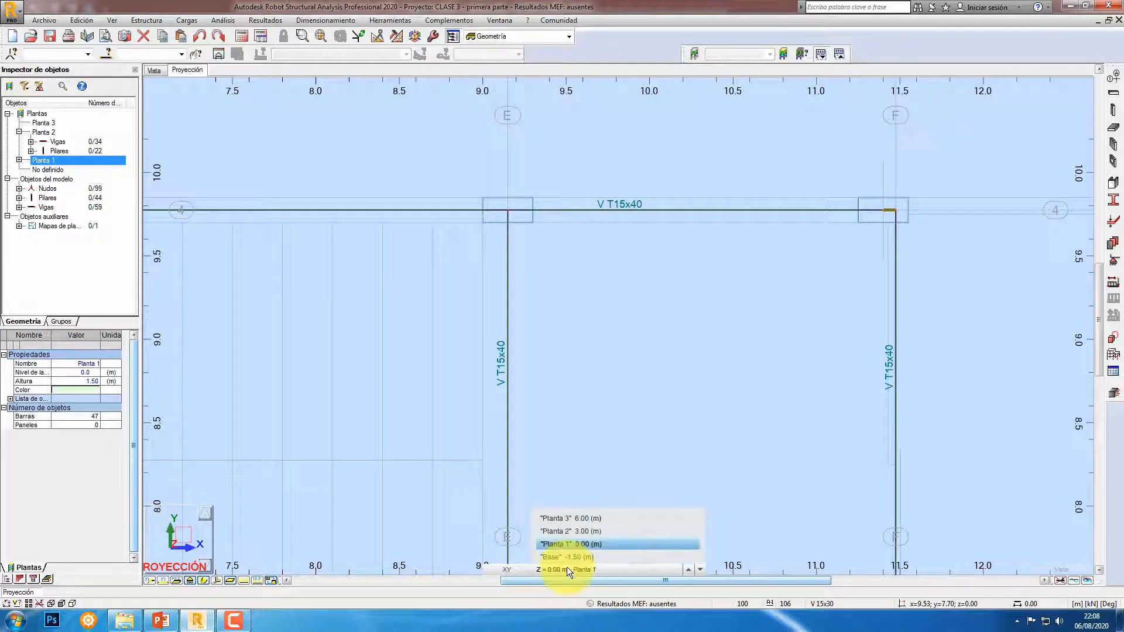
left_click(568, 531)
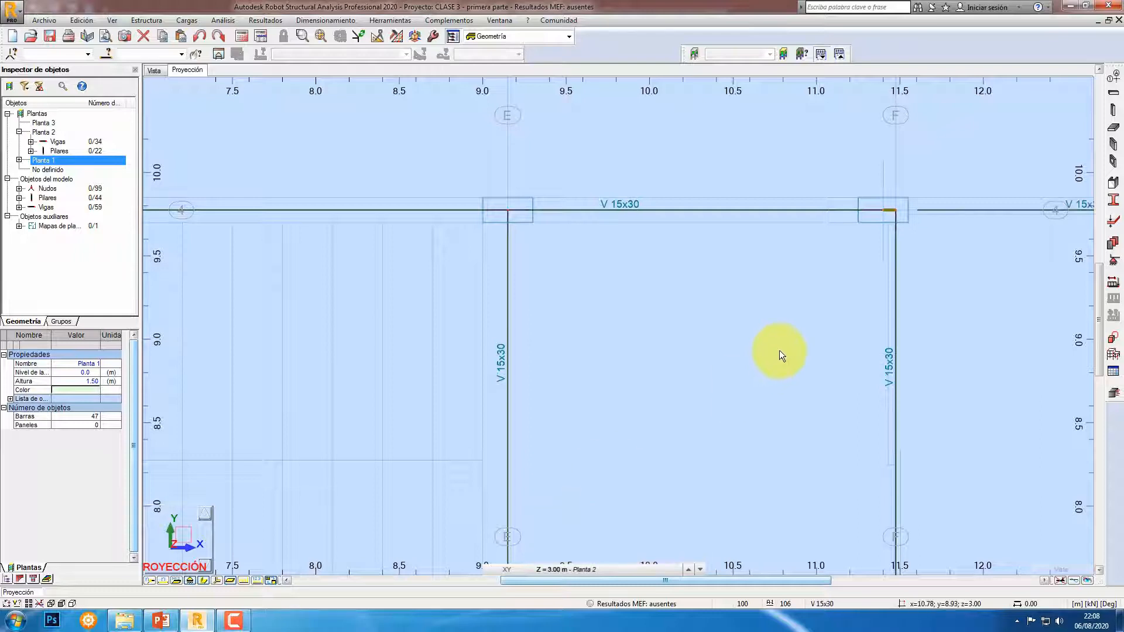
Step: Start a muro12 wall definition with a height of 3 m and move its dialog clear of the beams on axis 4
middle_click_drag(779, 351, 534, 387)
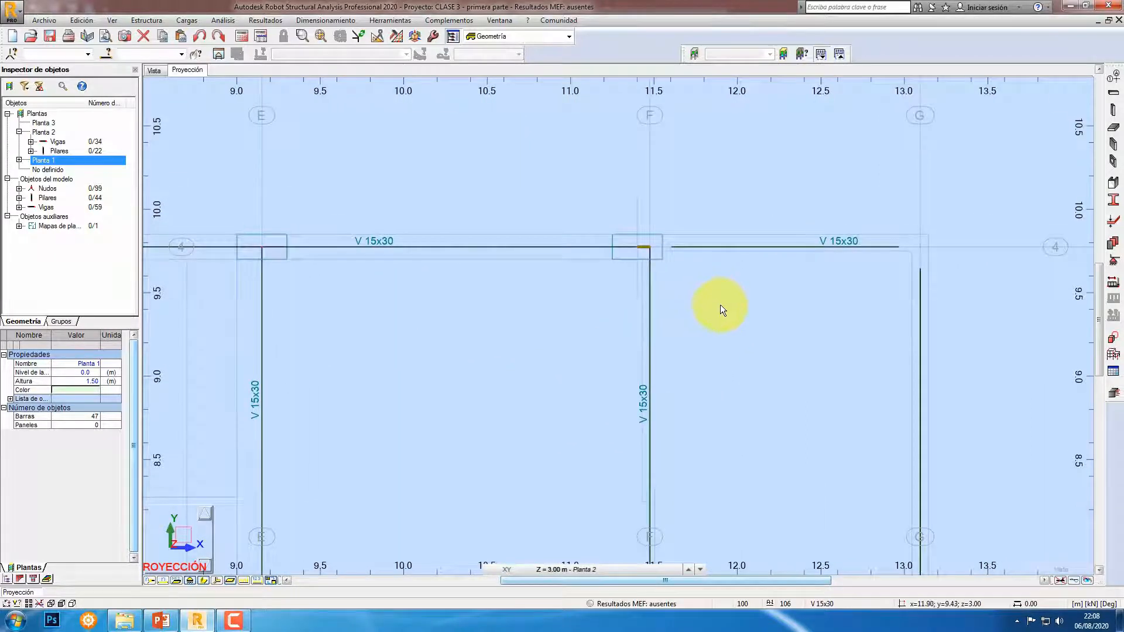
middle_click_drag(718, 310, 781, 293)
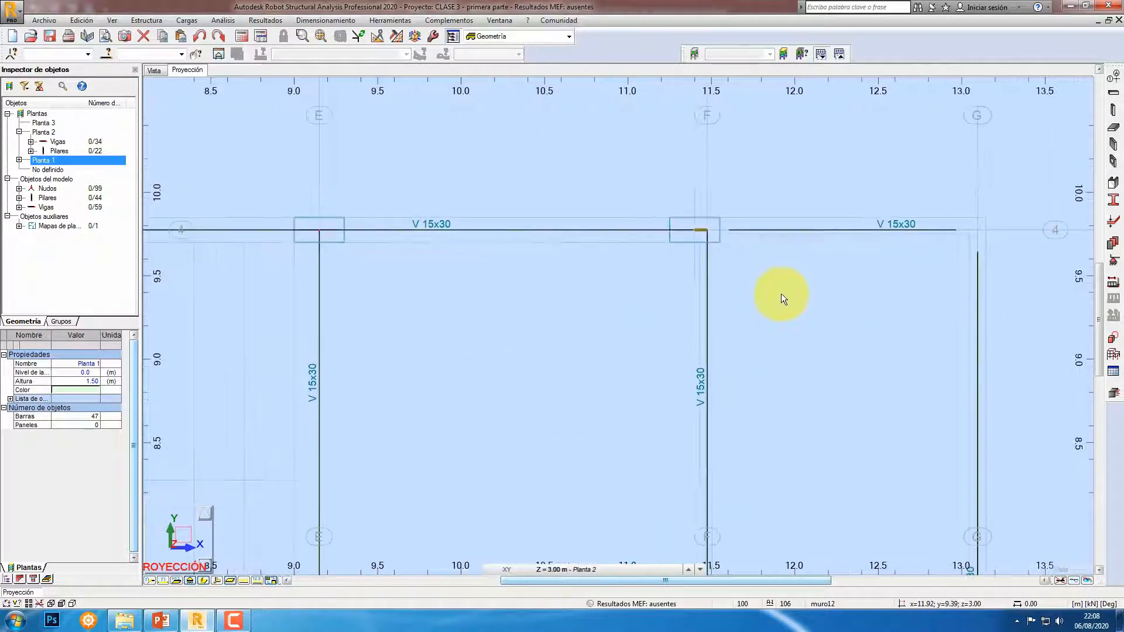
left_click(1116, 149)
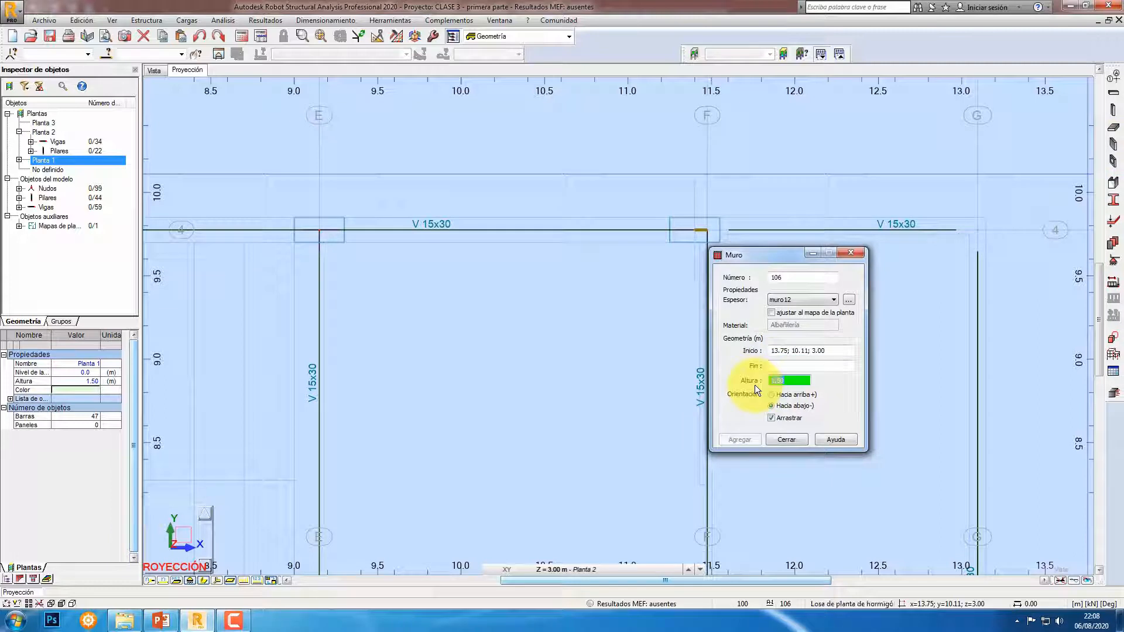
type("3")
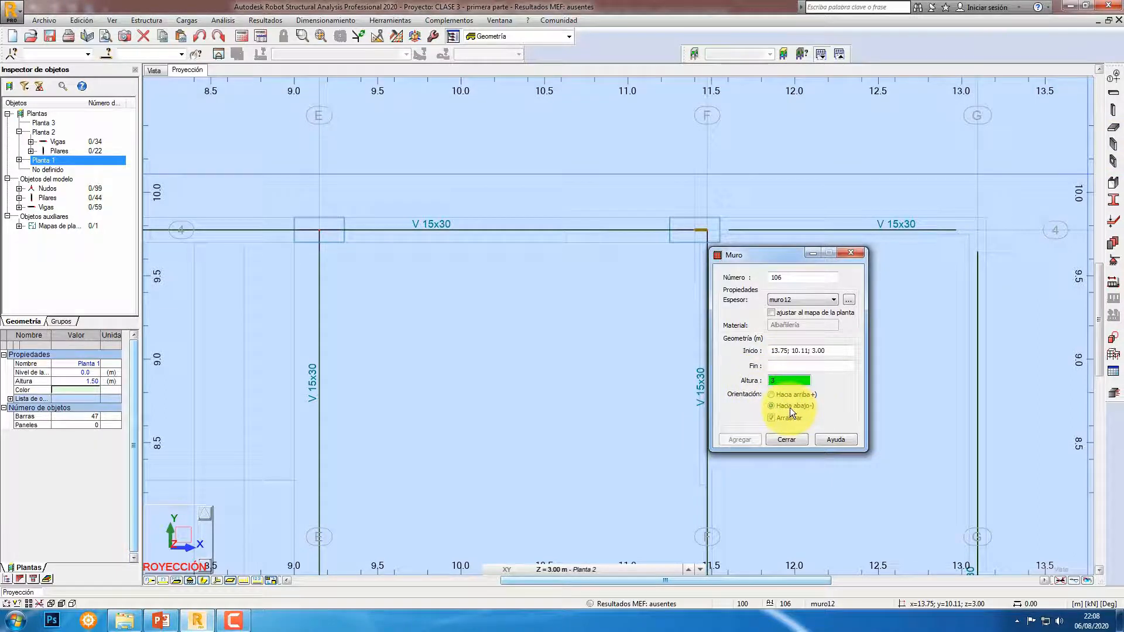
left_click(830, 346)
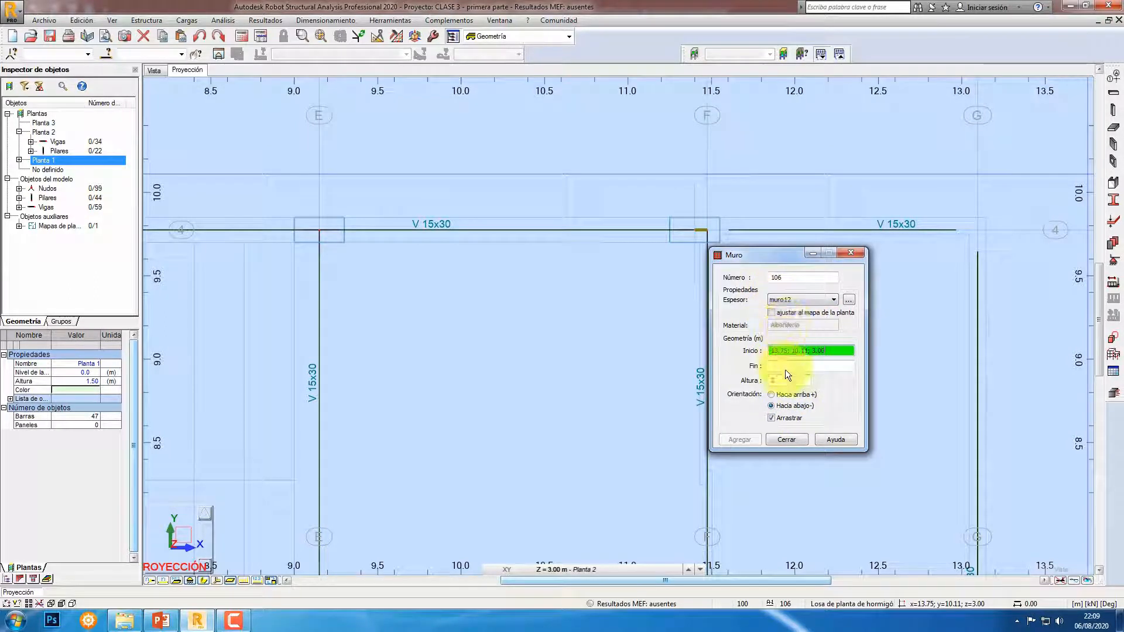
left_click(832, 351)
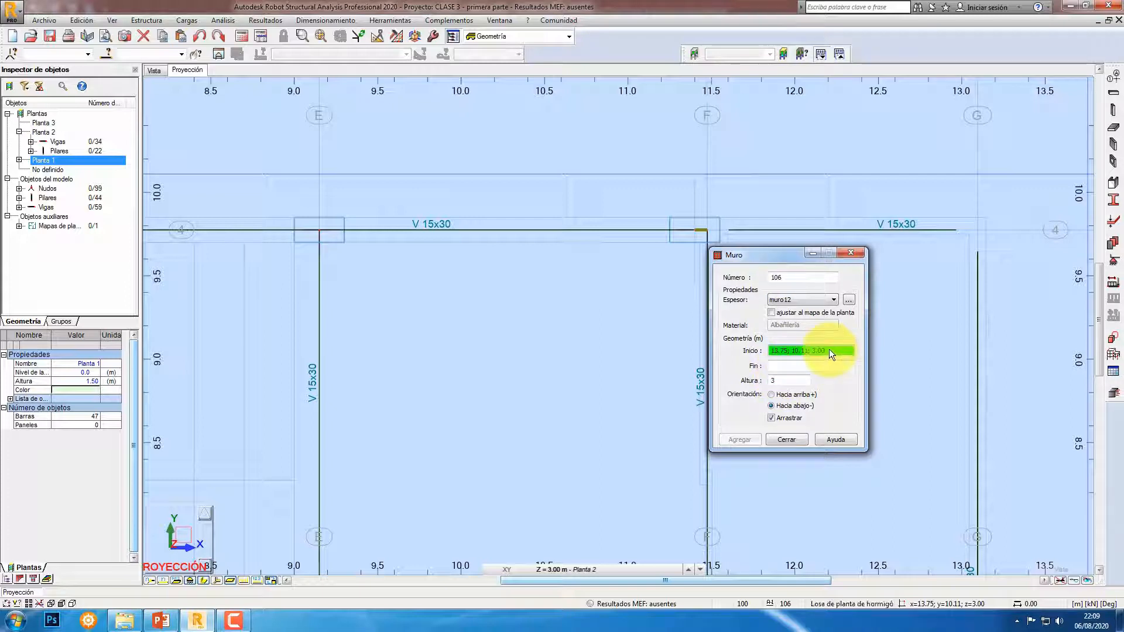
left_click_drag(795, 253, 867, 342)
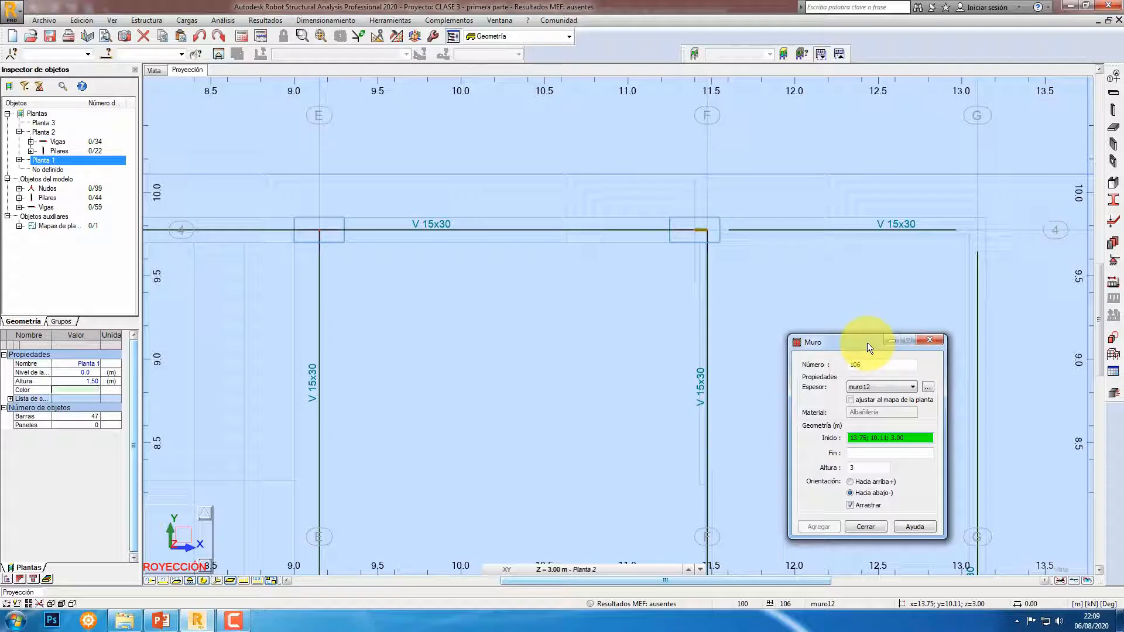
left_click_drag(866, 343, 866, 325)
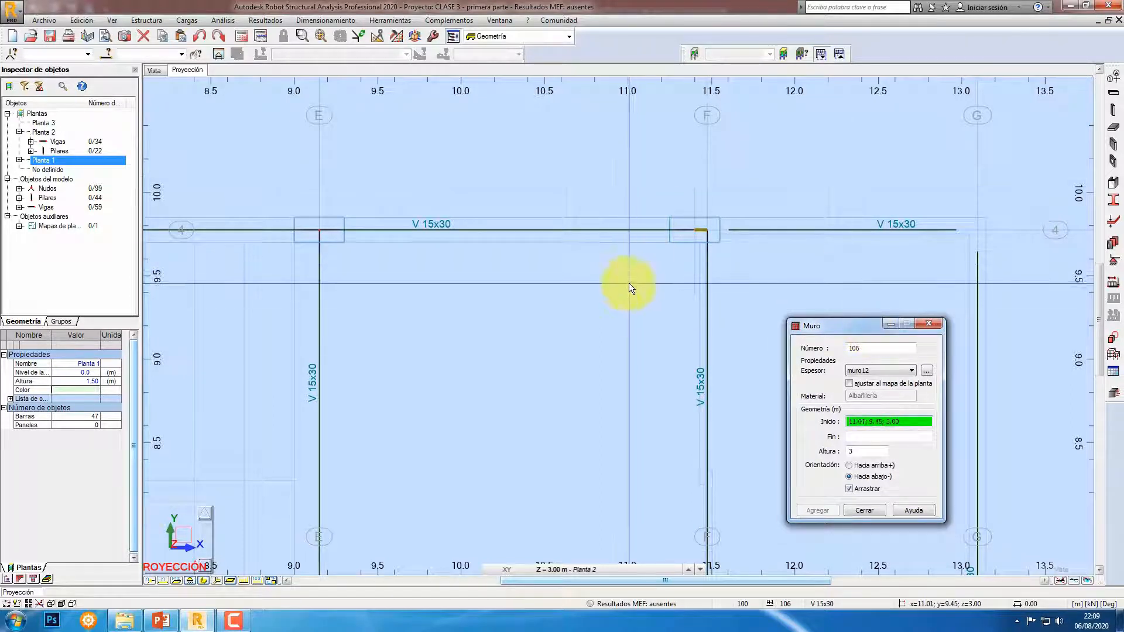
Step: Draw a muro12 wall along axis 4 from the column at axis F to the column at axis E
middle_click_drag(629, 283, 785, 255)
scroll(756, 236, "up", 3)
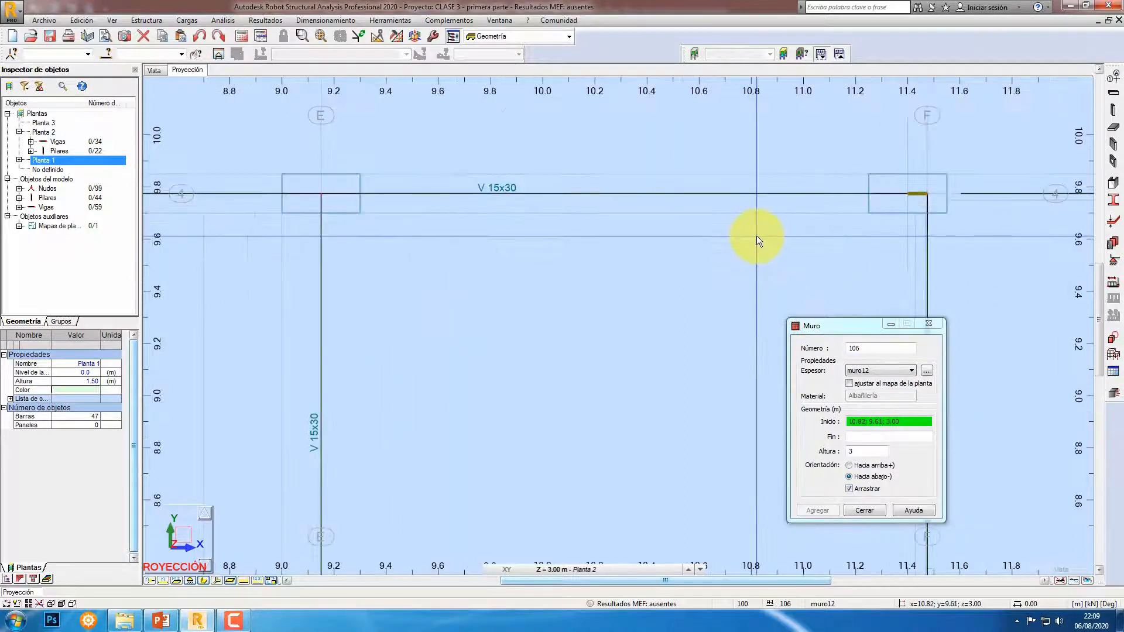
scroll(757, 236, "down", 1)
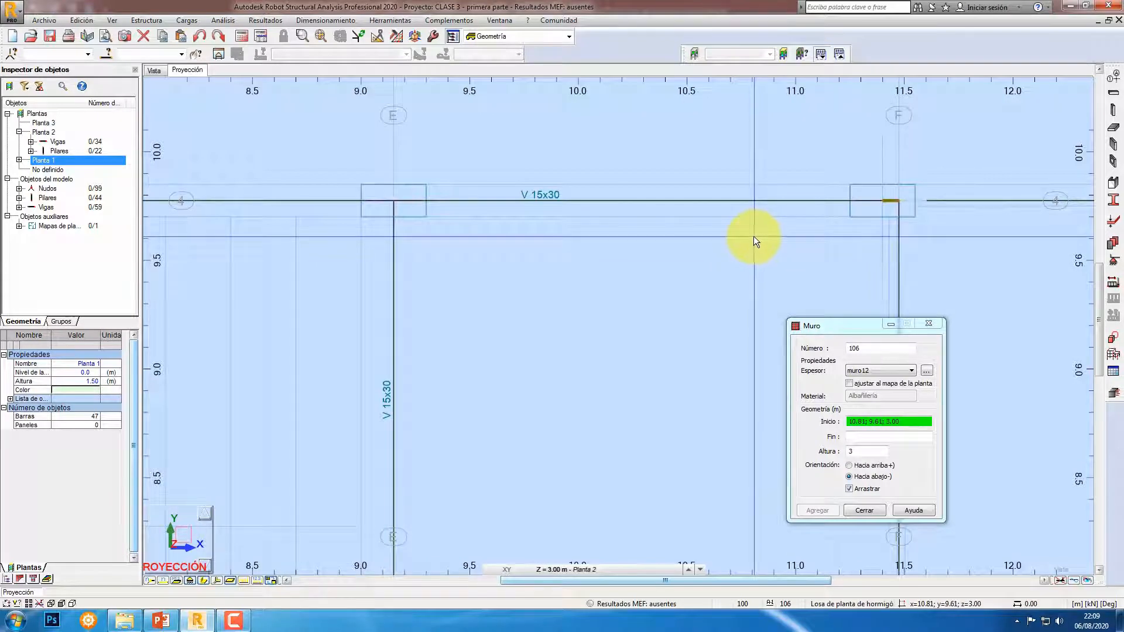
left_click(900, 202)
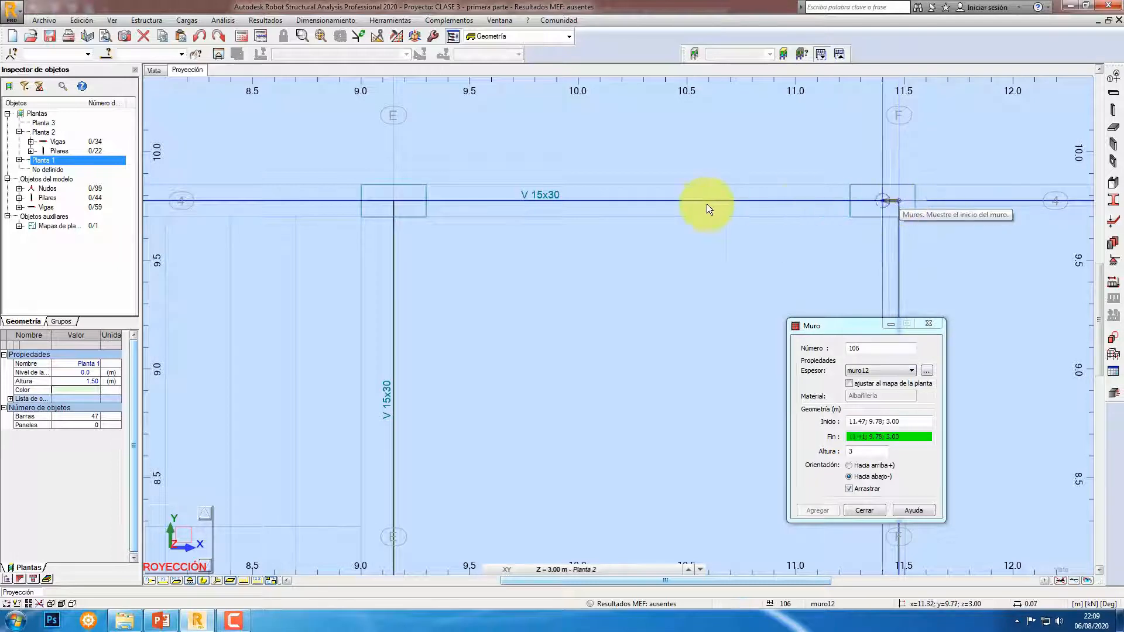
left_click(393, 201)
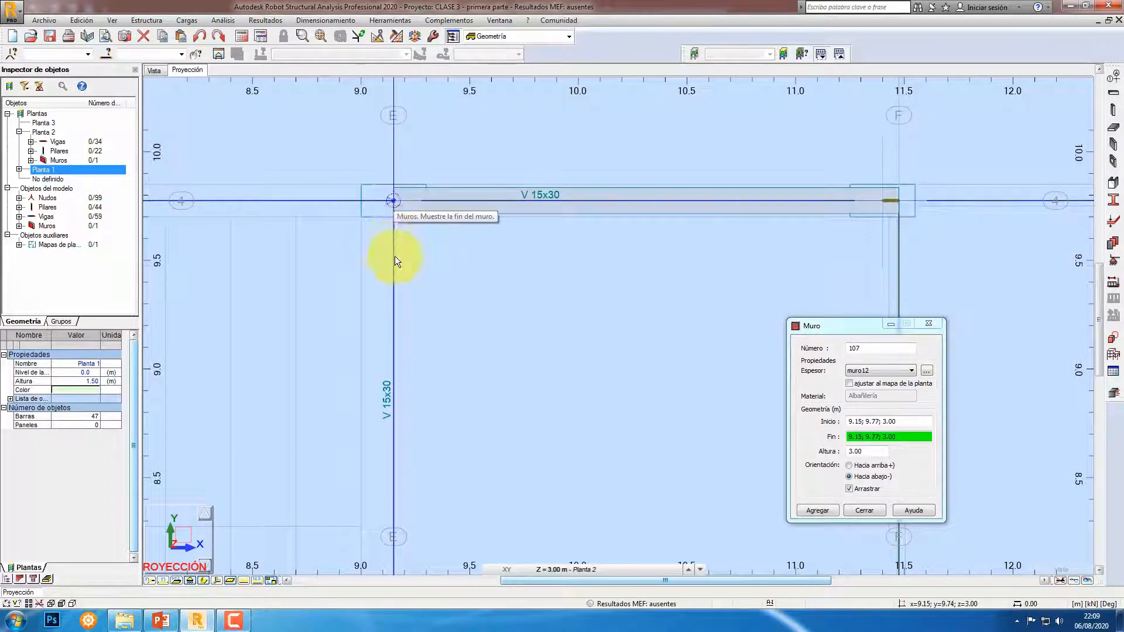
Step: Continue the muro12 walls along axis 4 with one segment from axis E to C and another from C to A
scroll(788, 269, "down", 3)
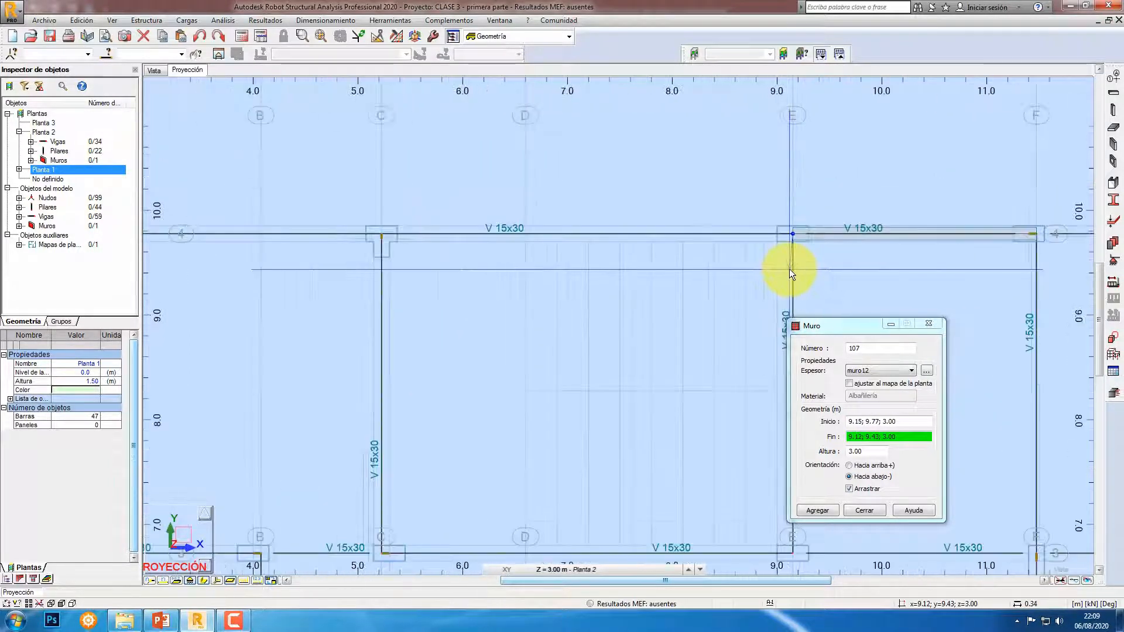
scroll(326, 257, "up", 4)
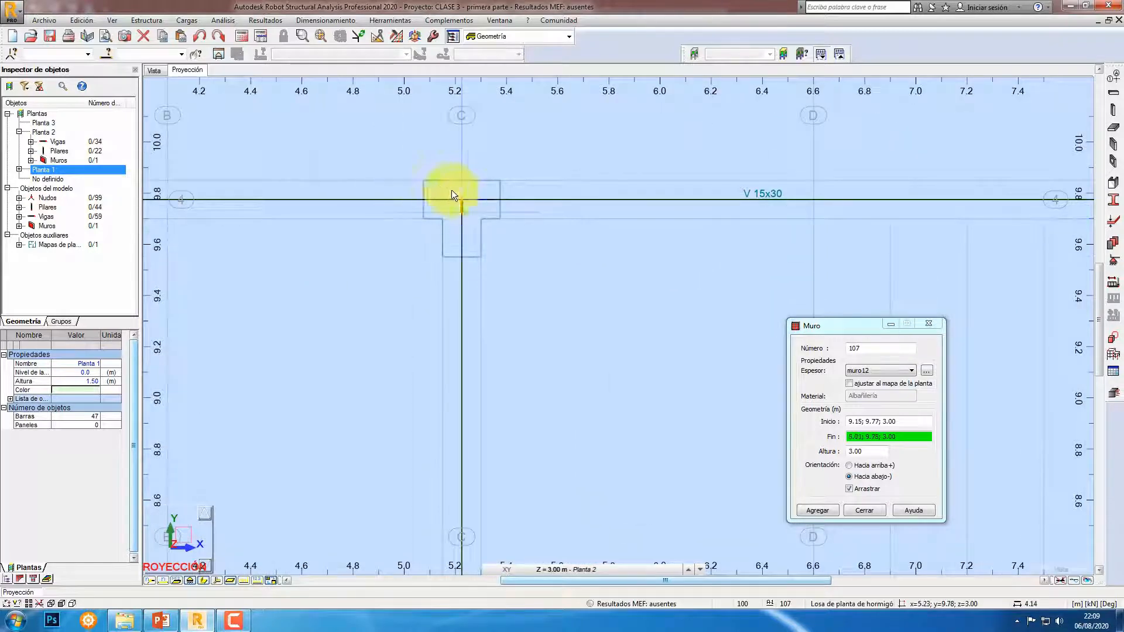
left_click(463, 199)
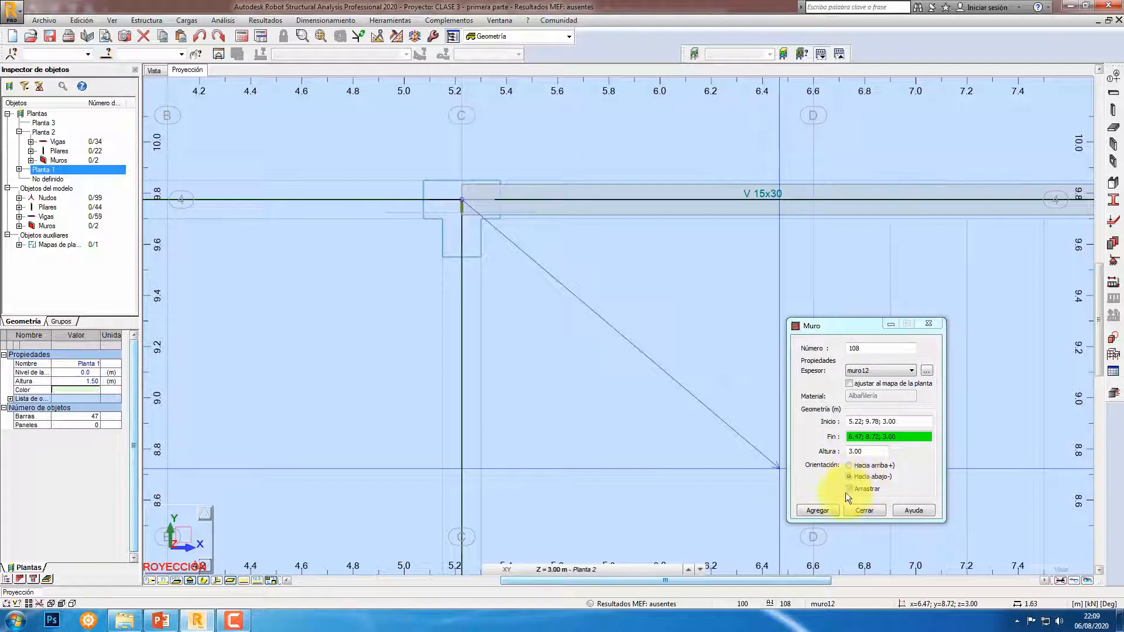
middle_click_drag(345, 340, 735, 334)
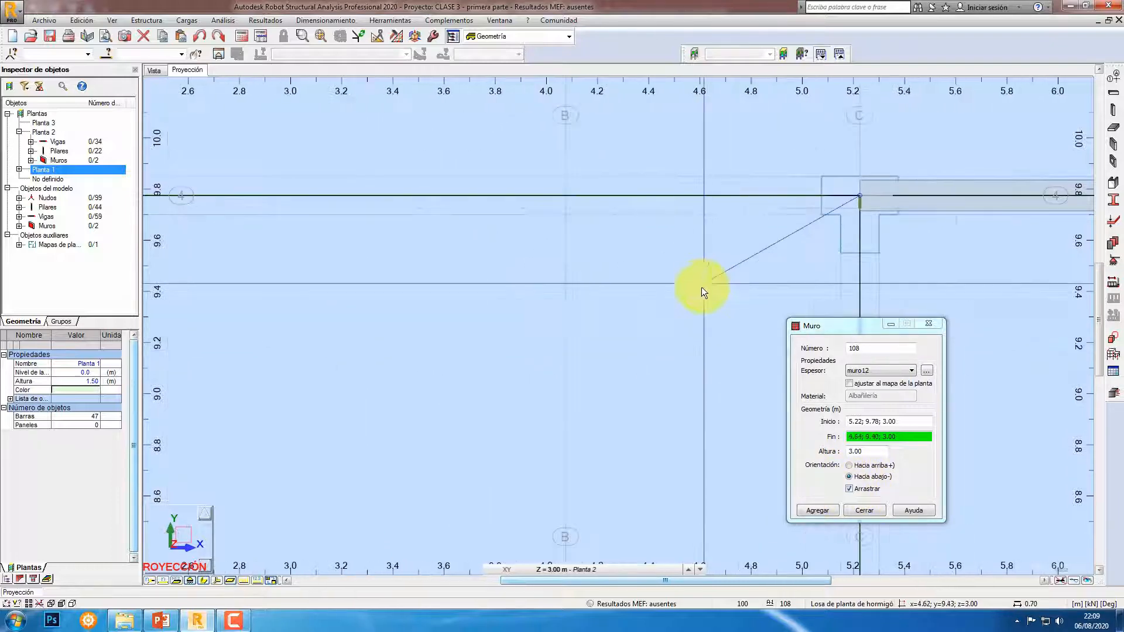
scroll(684, 290, "down", 4)
scroll(185, 267, "up", 3)
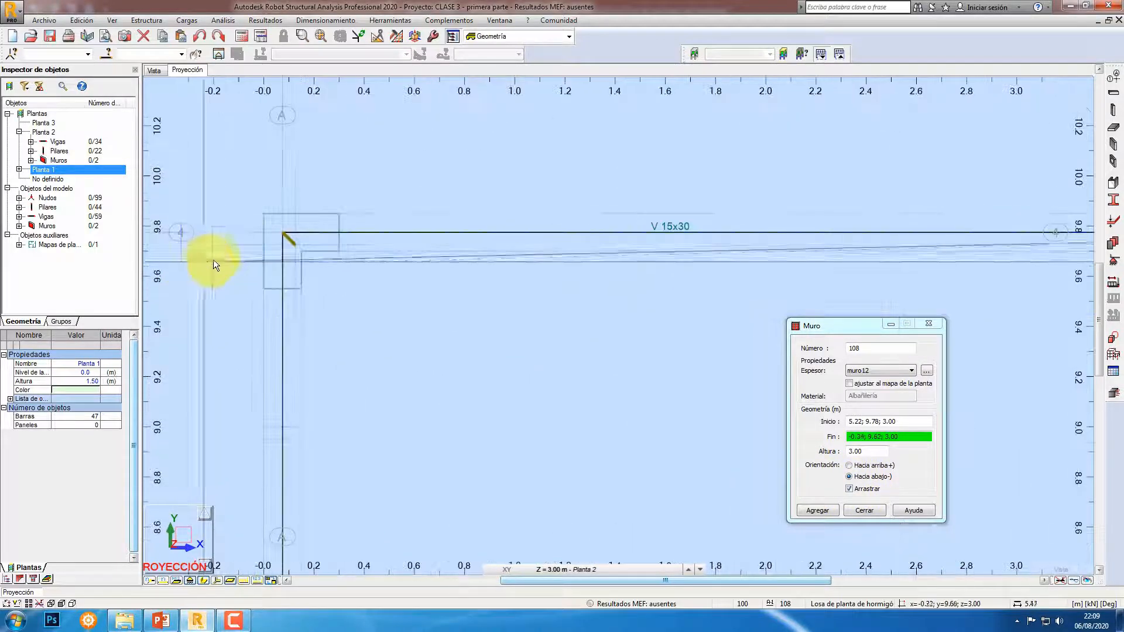
left_click(283, 233)
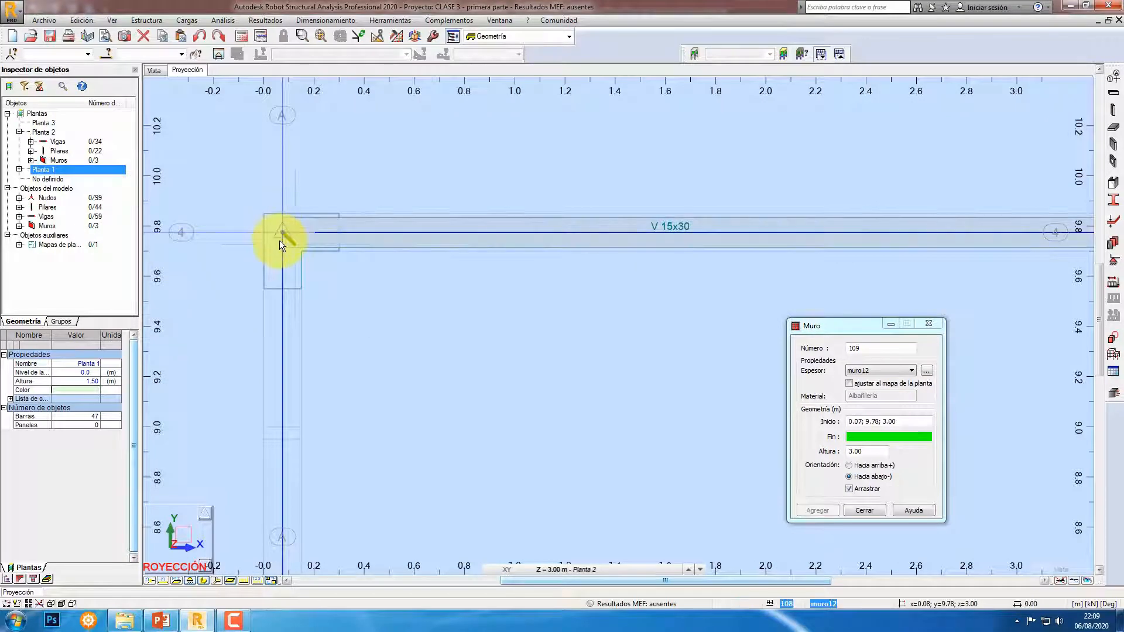
Step: Draw the next muro12 wall along axis A from axis 4 to axis 3
scroll(355, 230, "down", 3)
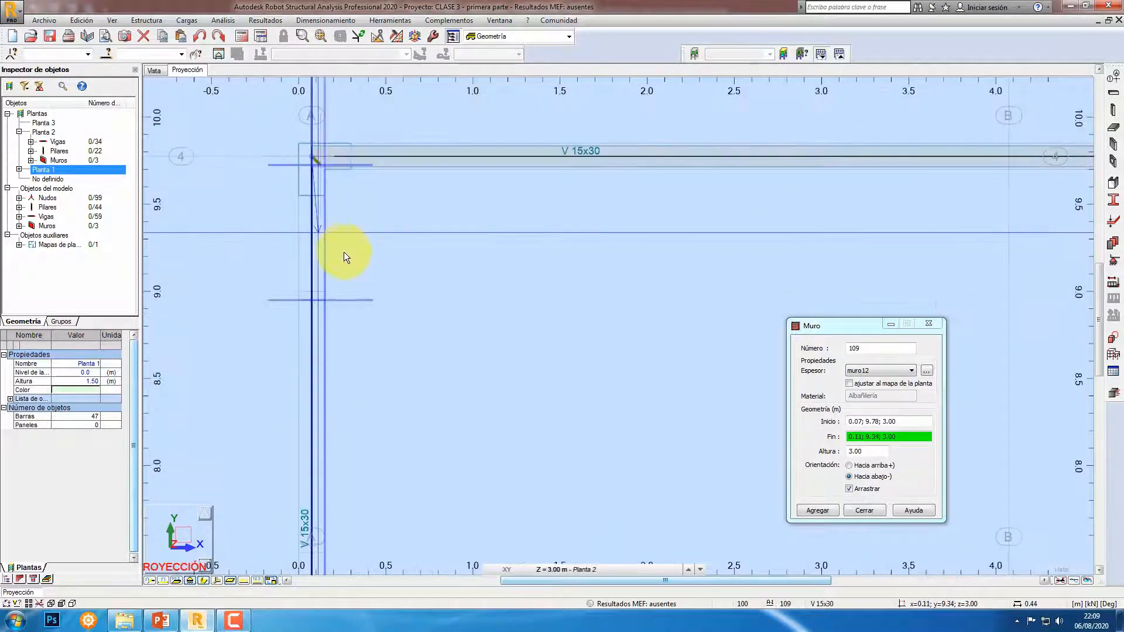
middle_click_drag(401, 380, 428, 128)
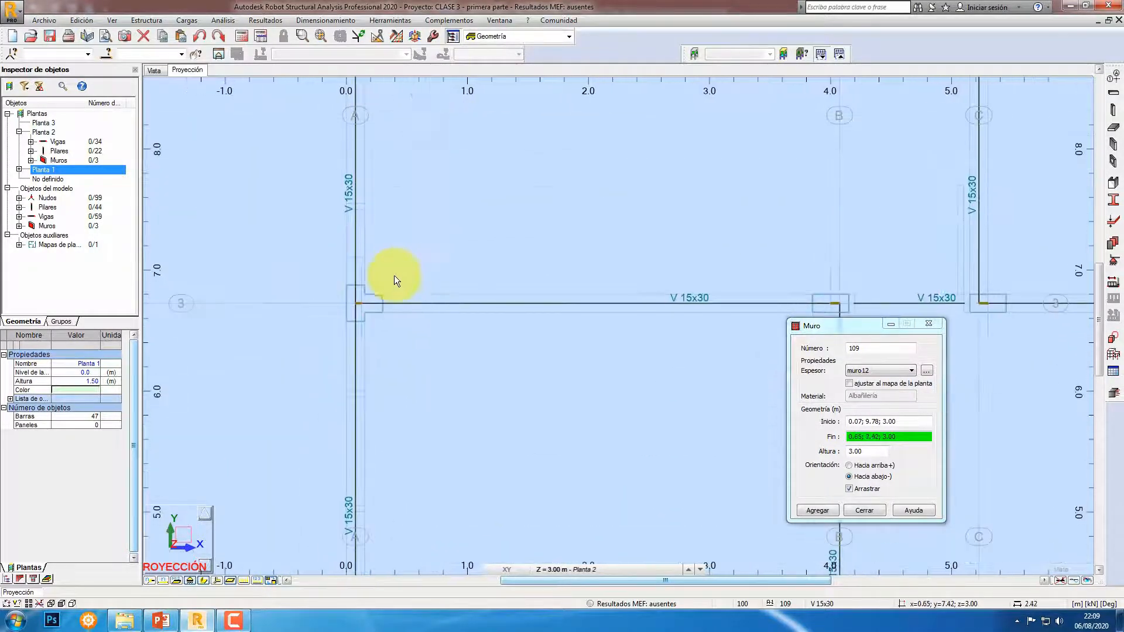
scroll(394, 275, "up", 2)
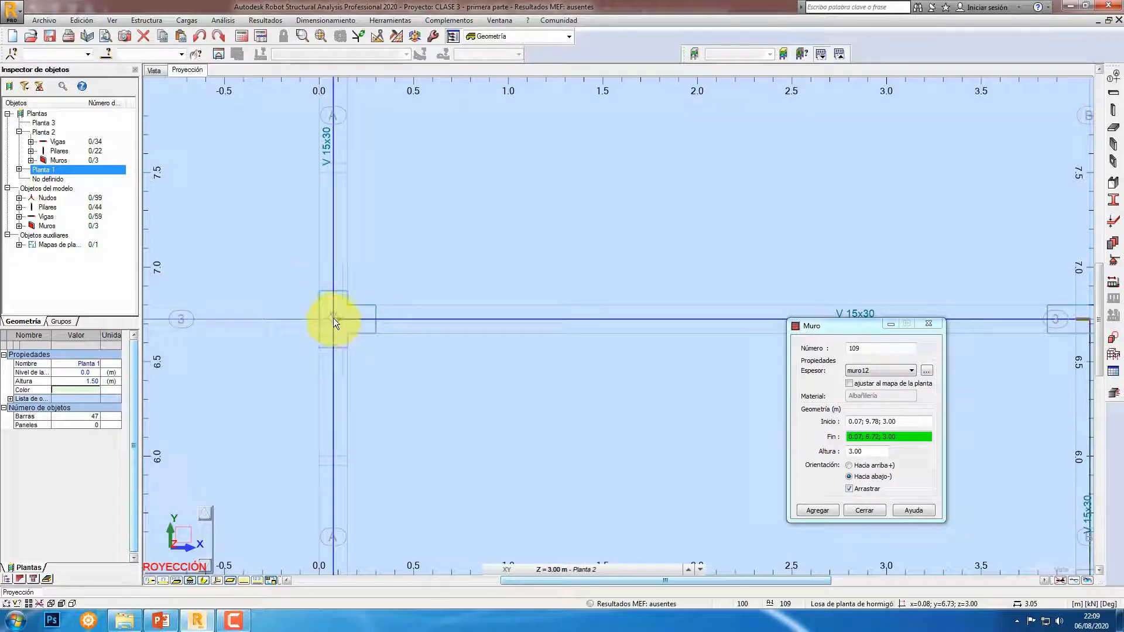
left_click(332, 318)
Step: Draw the next muro12 wall along axis A from axis 3 to axis 2
scroll(406, 214, "down", 2)
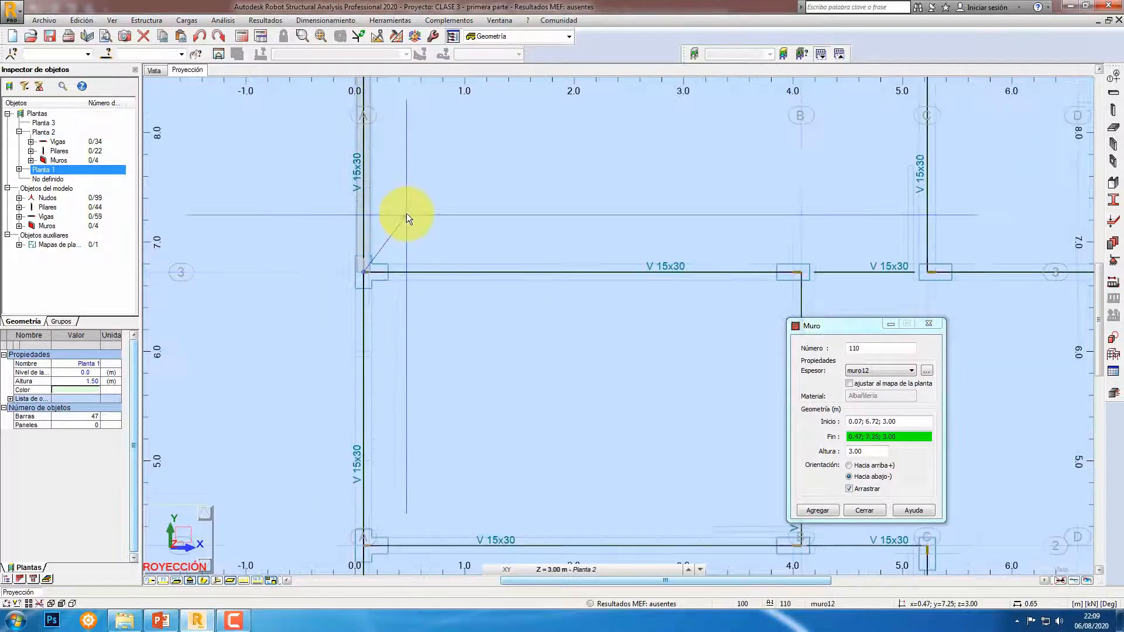
scroll(407, 213, "down", 3)
middle_click_drag(429, 323, 424, 200)
scroll(424, 201, "up", 3)
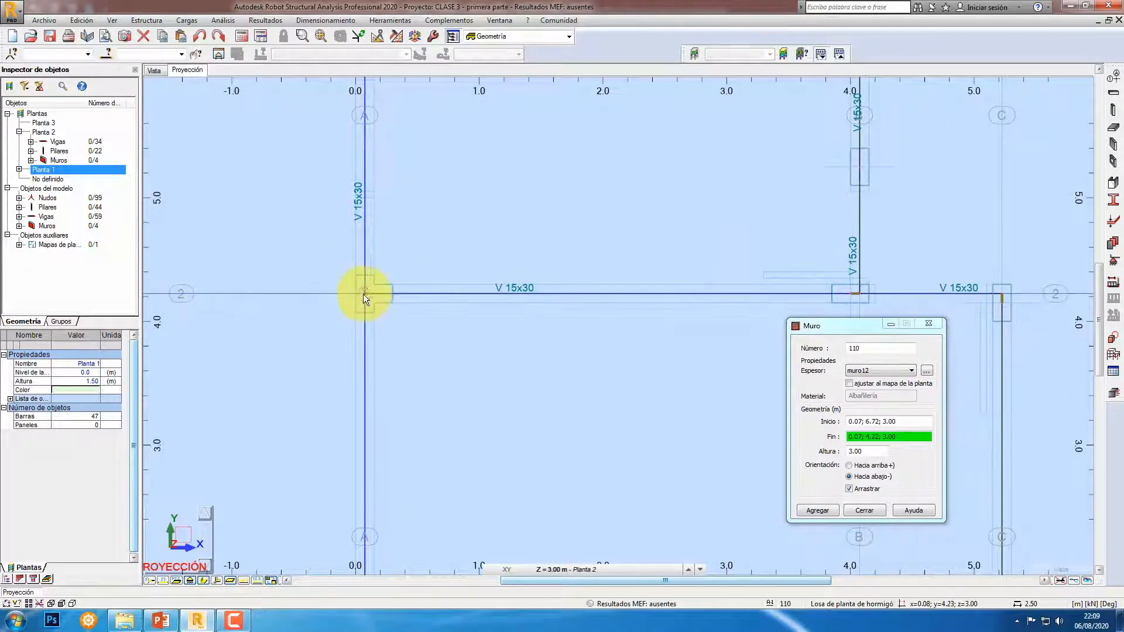
scroll(363, 294, "up", 4)
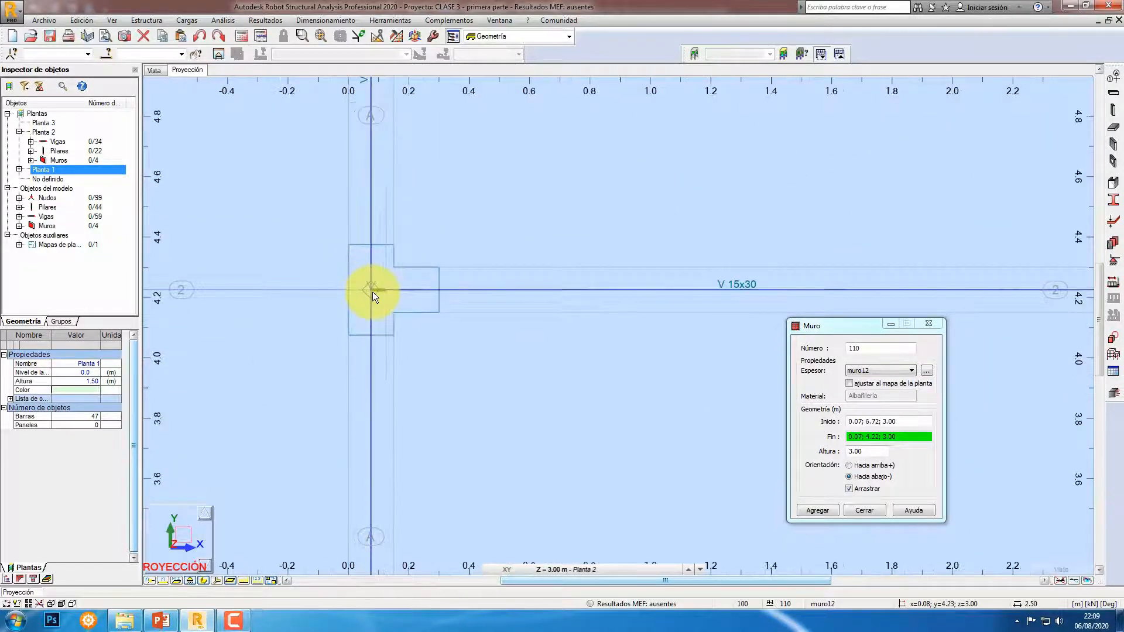
left_click(372, 292)
Step: Draw the next muro12 wall along axis A from axis 2 to the corner at axis 1
scroll(497, 164, "down", 4)
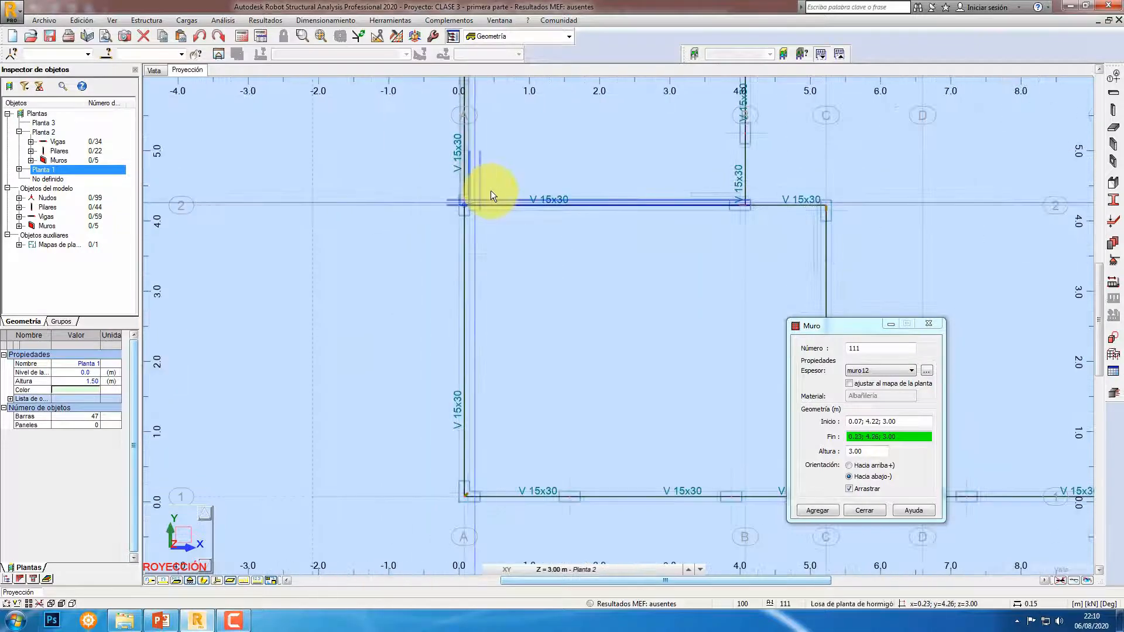
scroll(464, 503, "up", 4)
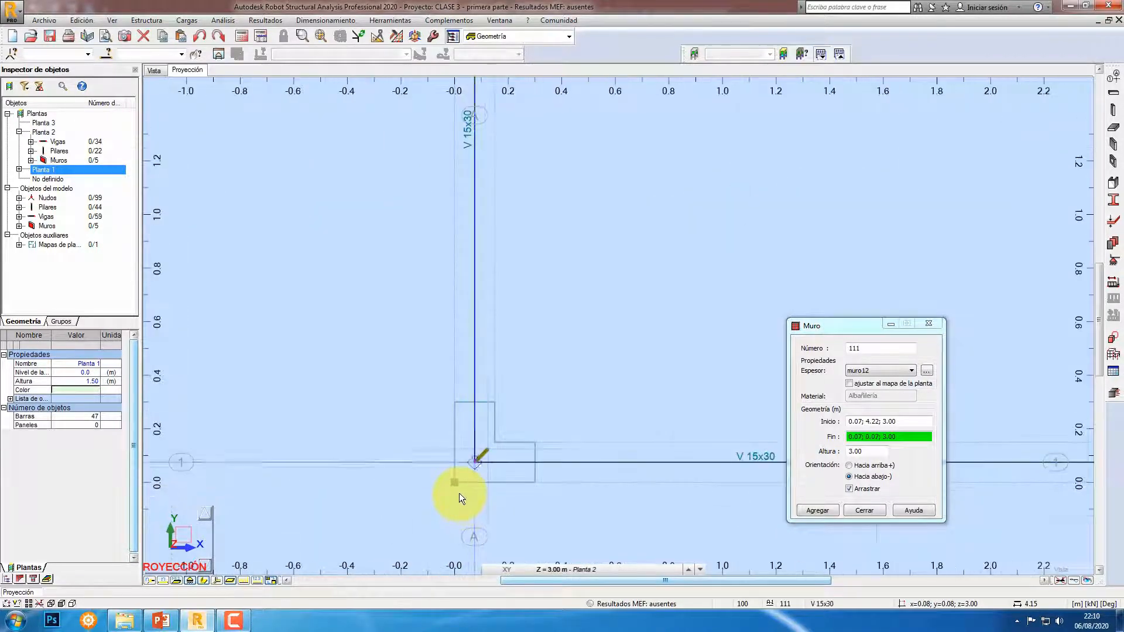
scroll(460, 493, "up", 2)
left_click(483, 444)
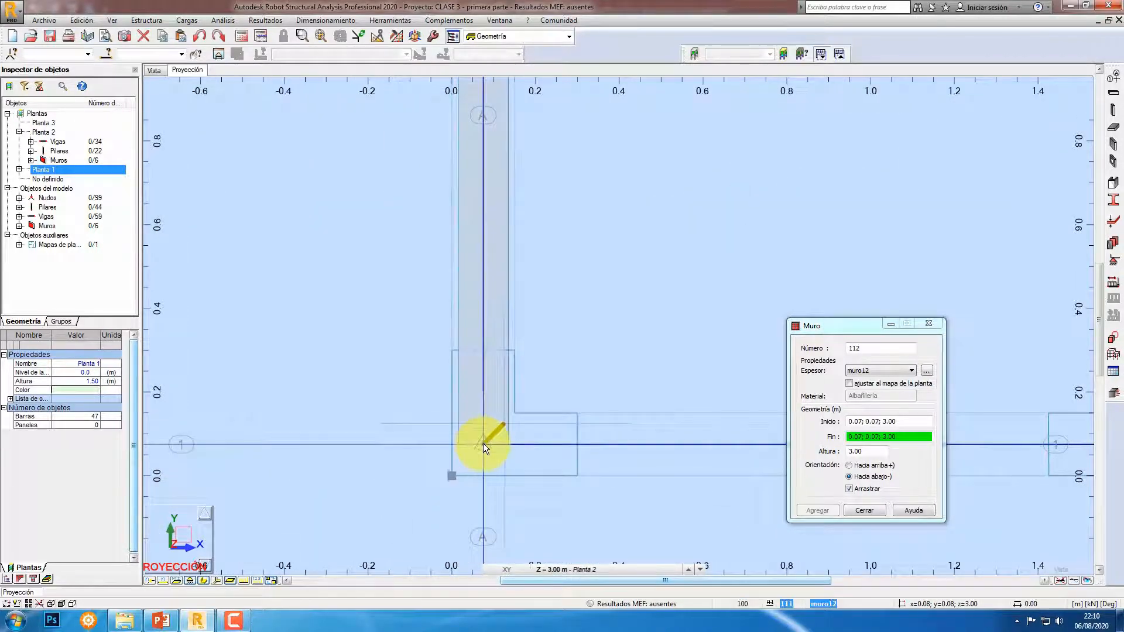
Step: Draw a muro12 wall along axis 1 from axis A to the centre of the first intermediate column at x = 1.57
middle_click_drag(682, 320, 242, 317)
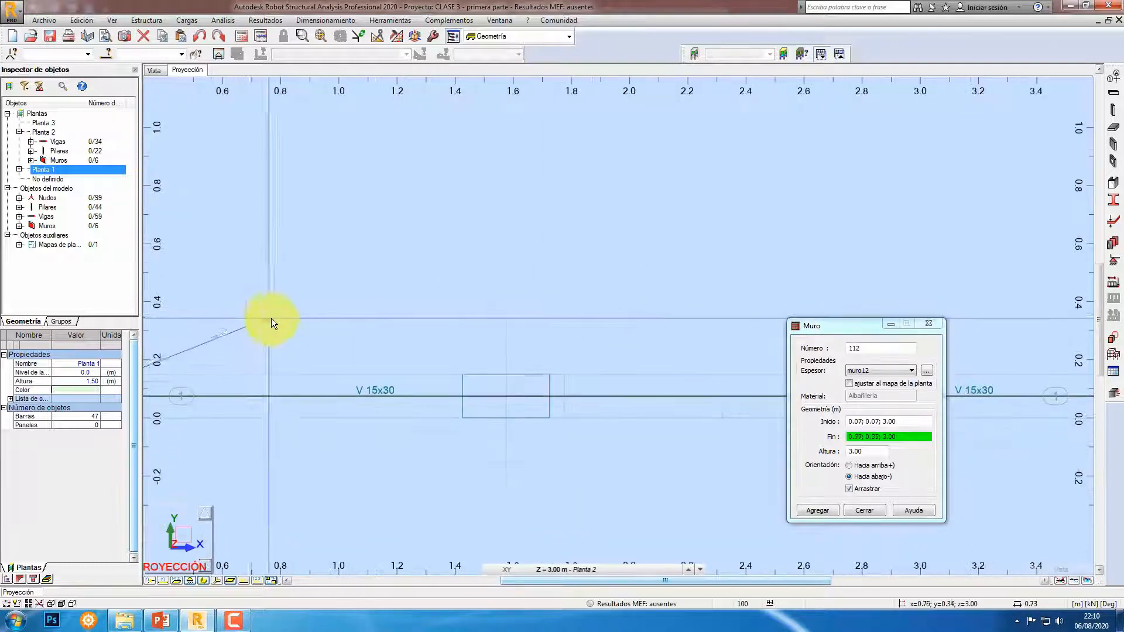
scroll(348, 338, "down", 2)
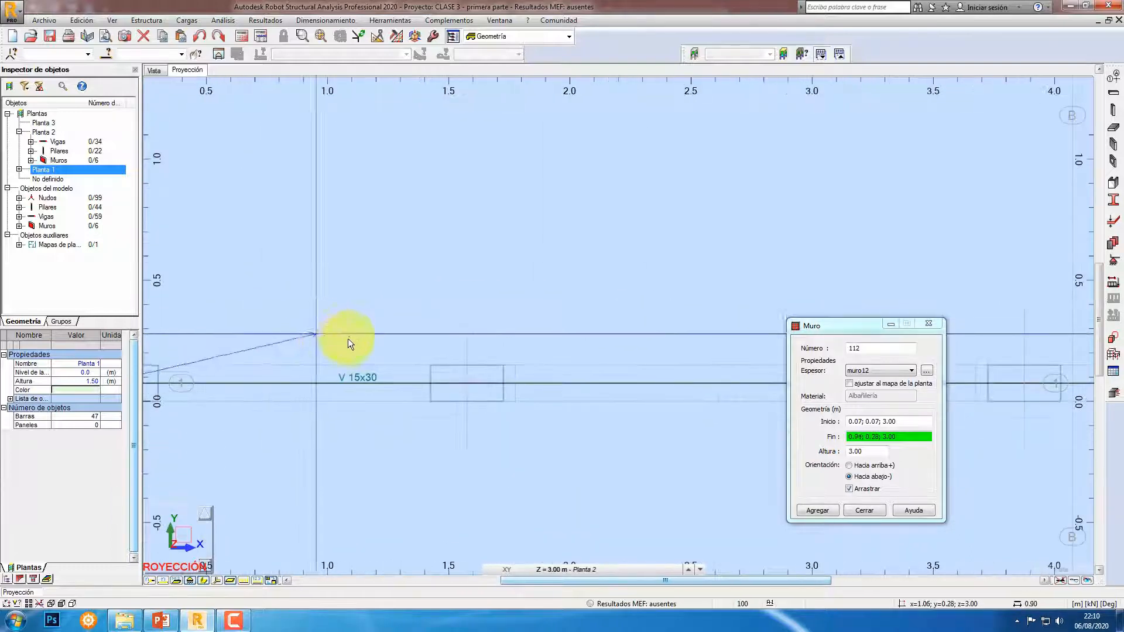
left_click(466, 385)
Step: Continue the muro12 wall along axis 1 to the centre of the column just before axis B at x = 3.88
scroll(418, 285, "down", 2)
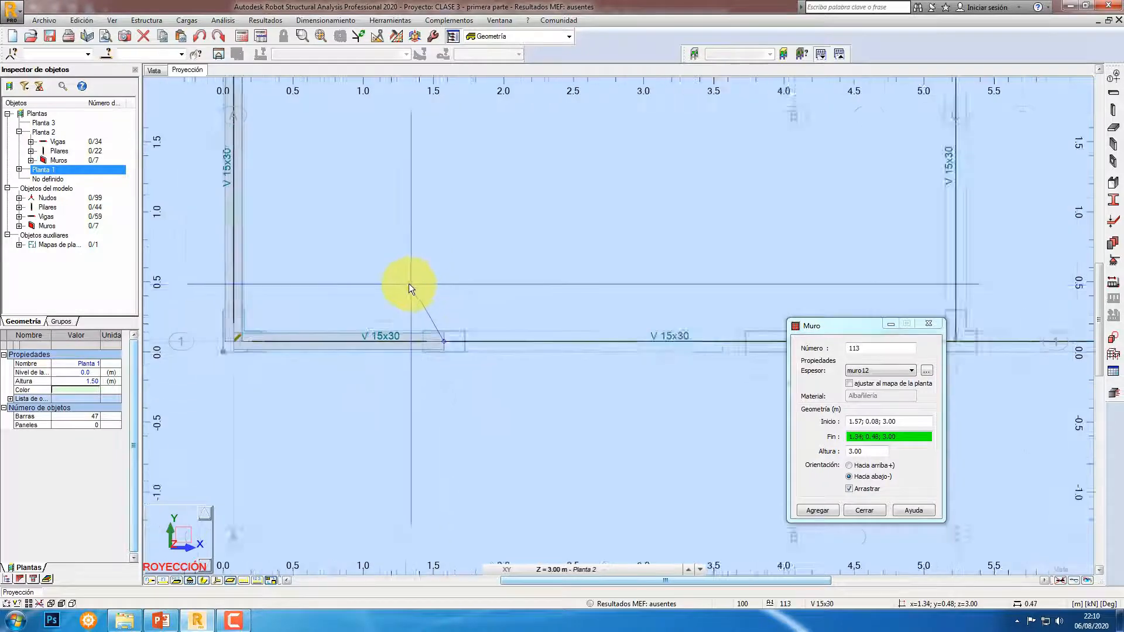
scroll(411, 283, "down", 2)
middle_click_drag(664, 282, 562, 271)
scroll(418, 264, "up", 1)
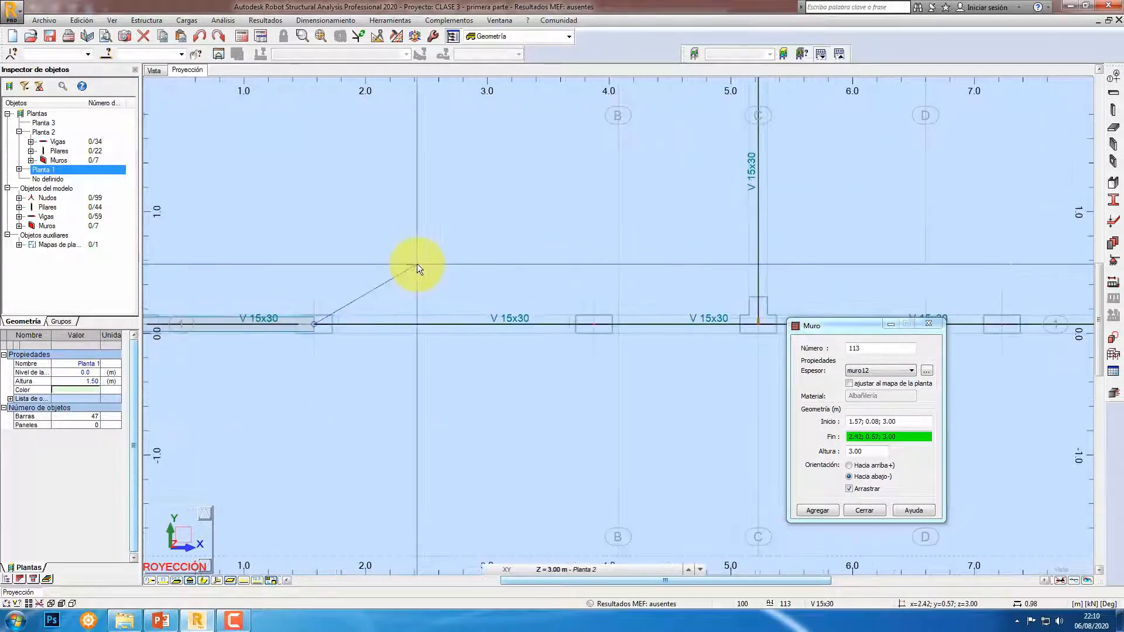
scroll(417, 265, "up", 2)
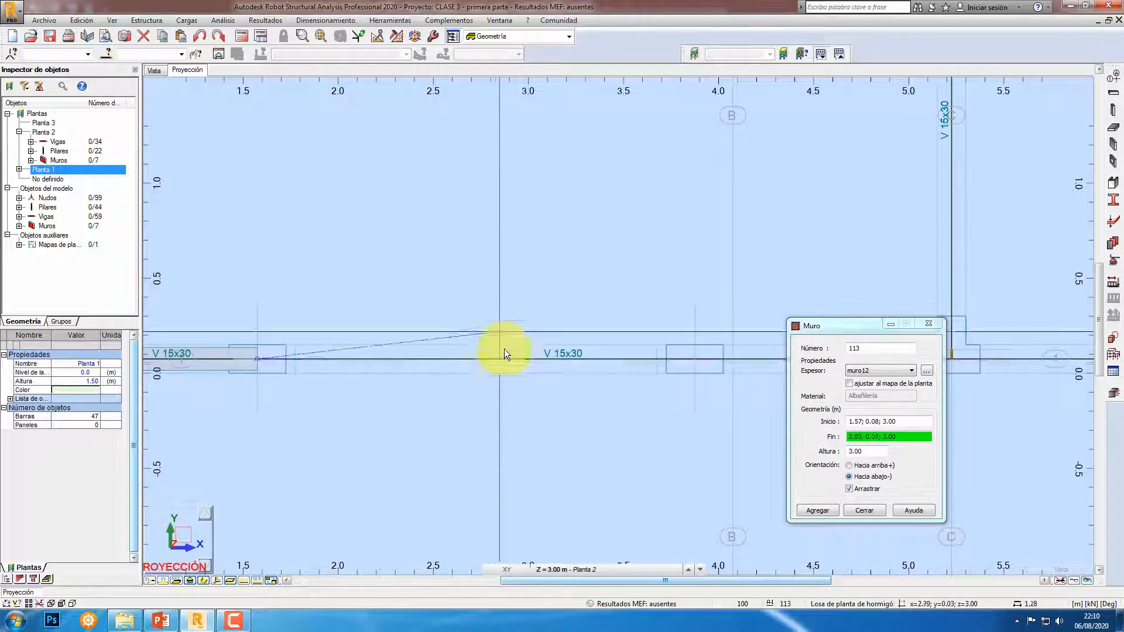
left_click(695, 359)
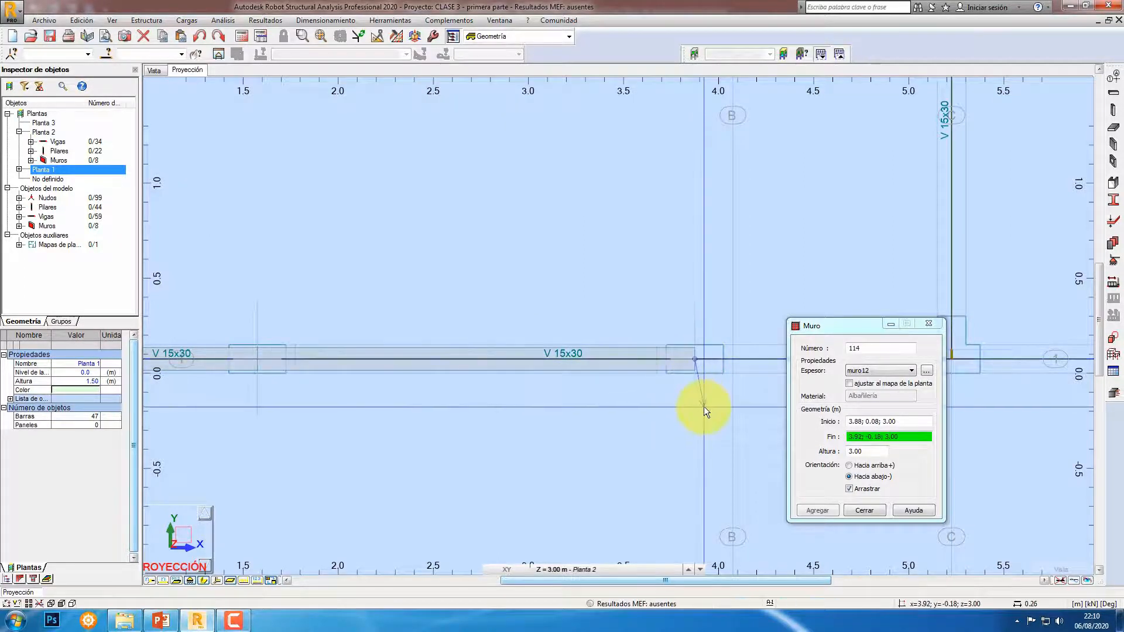
Step: Continue the muro12 walls along axis 1 from x = 3.88 to axis C and on to the column centre at x = 7.23
middle_click_drag(704, 407, 194, 420)
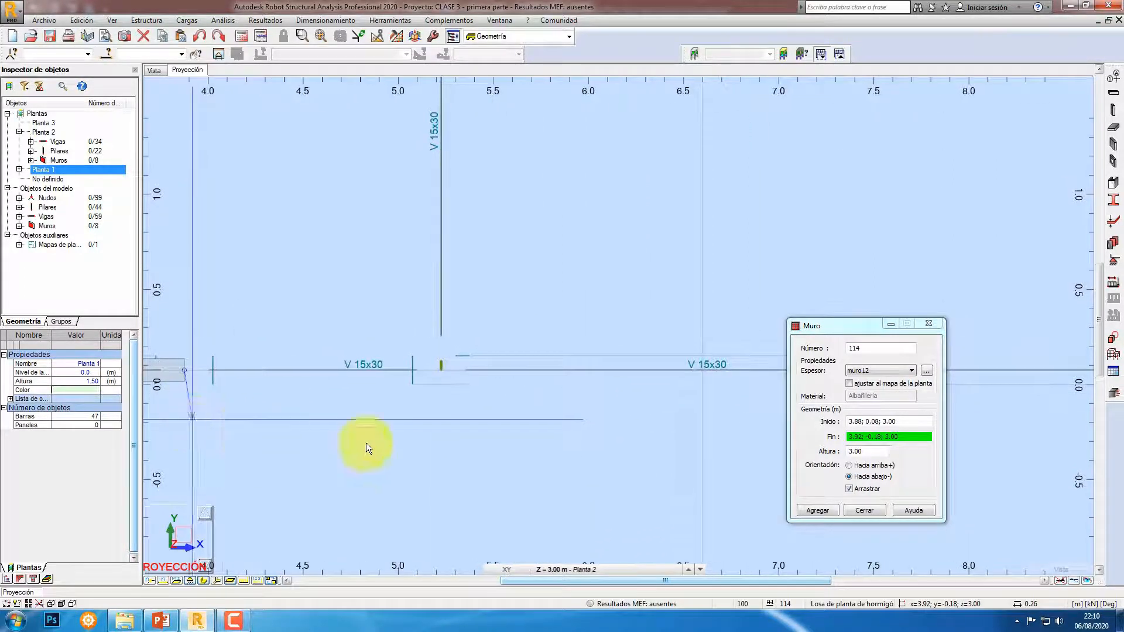
left_click(440, 370)
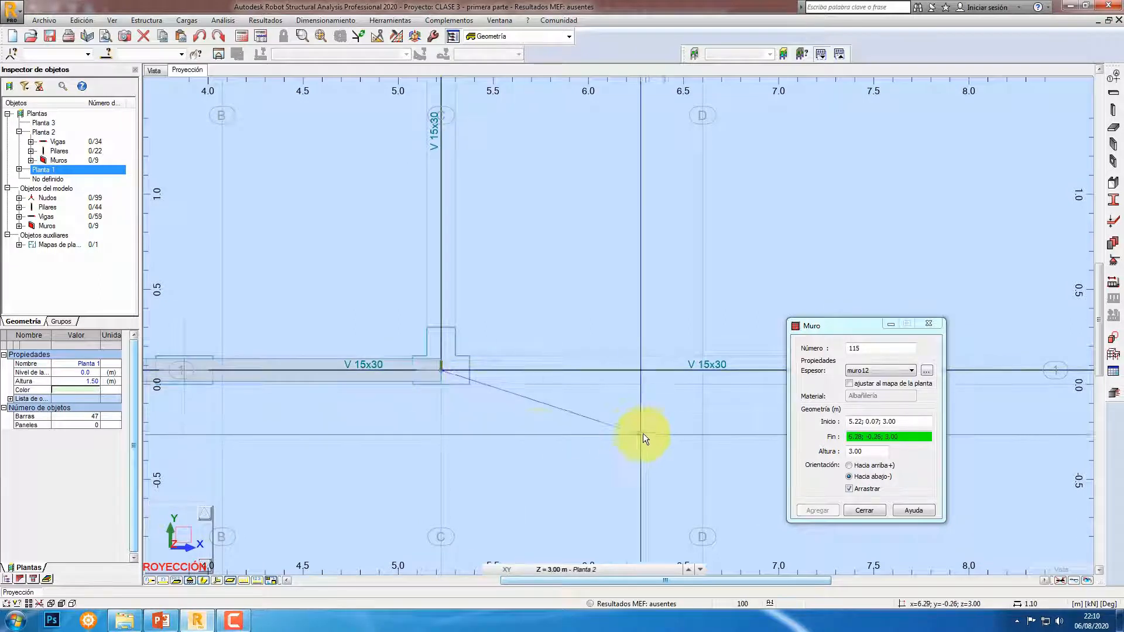
middle_click_drag(644, 433, 236, 433)
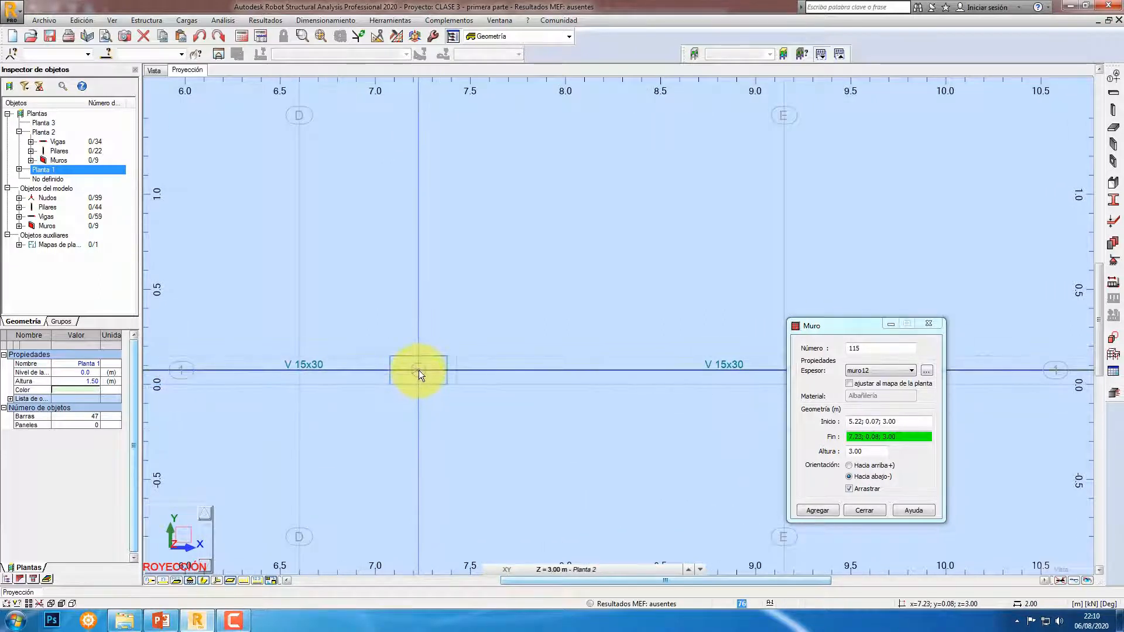
left_click(419, 370)
Step: Continue the muro12 walls along axis 1 from x = 7.23 to the column centre at x = 9.53 and on to axis F
middle_click_drag(635, 457, 377, 443)
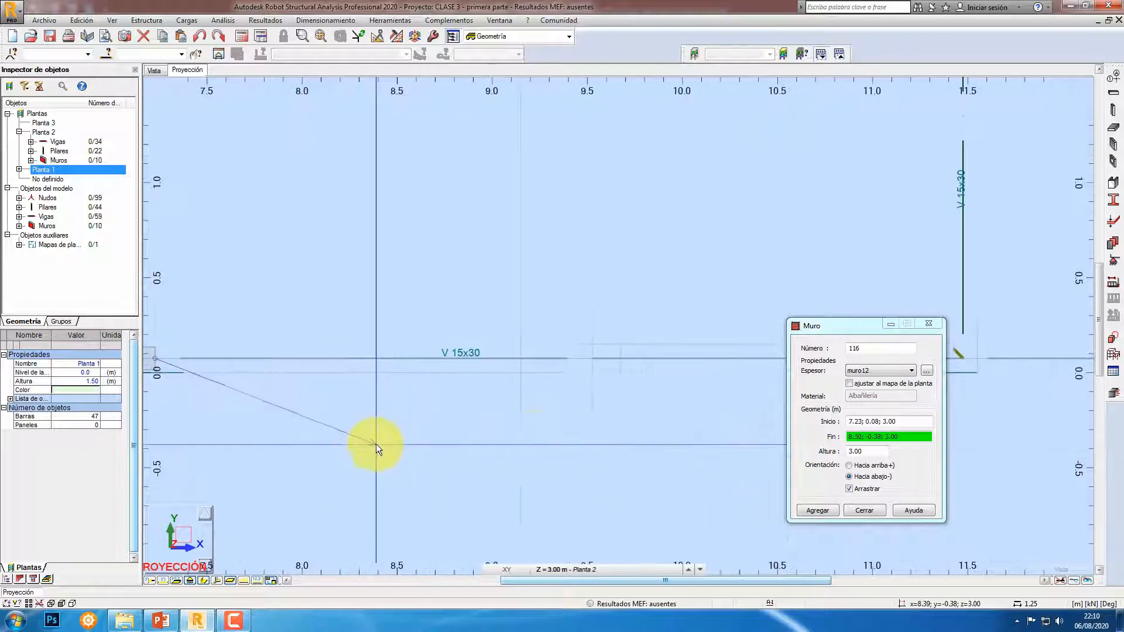
left_click(594, 358)
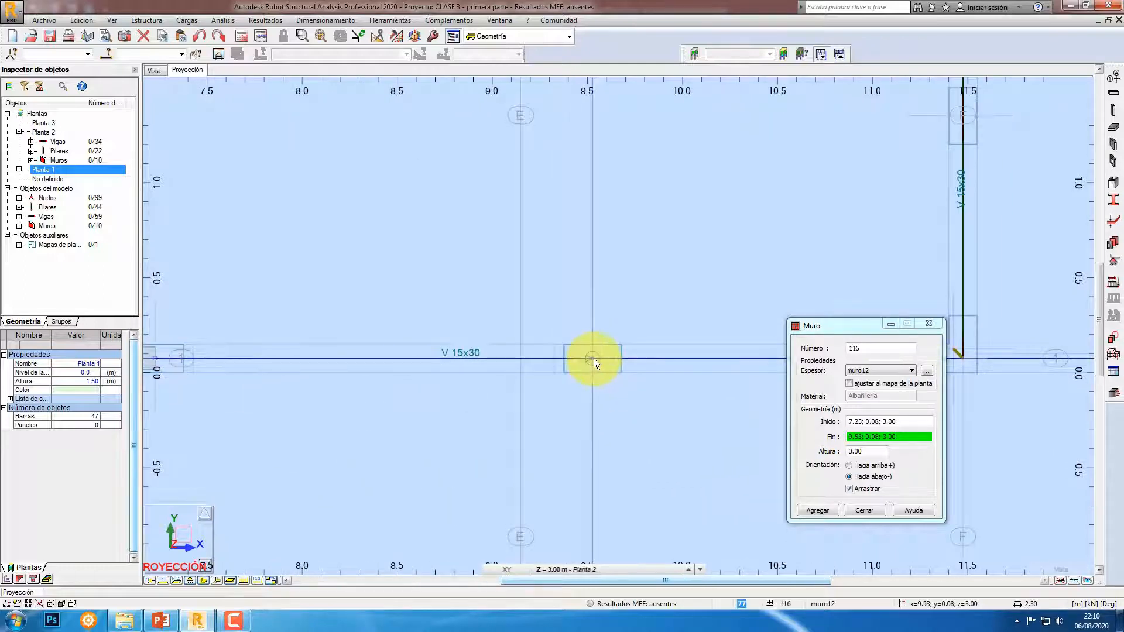
middle_click_drag(673, 414, 294, 419)
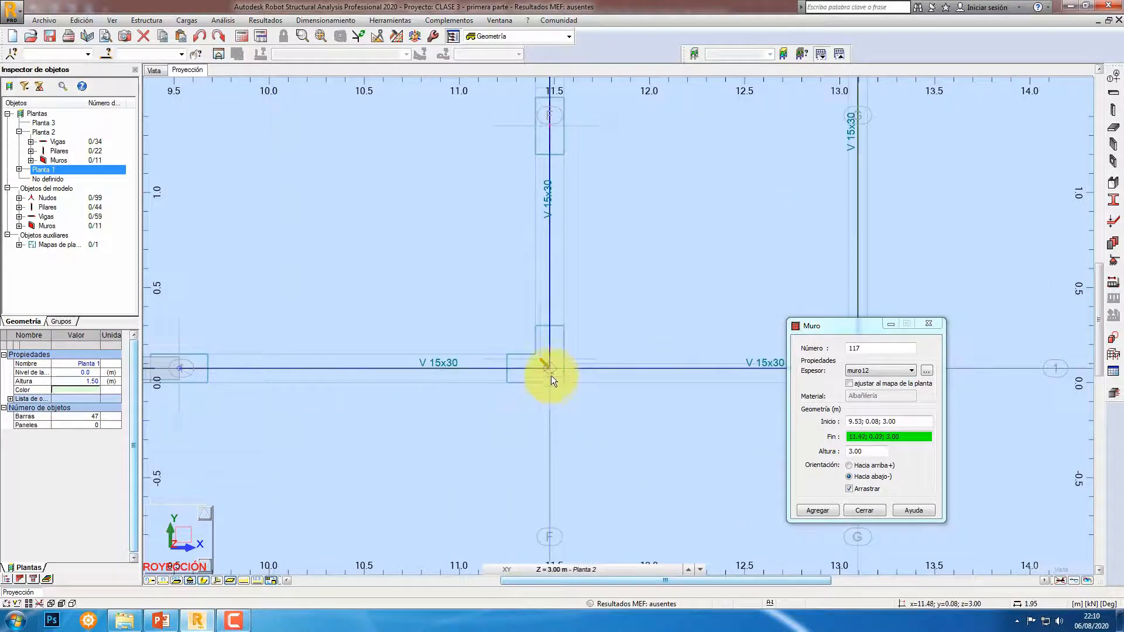
left_click(549, 370)
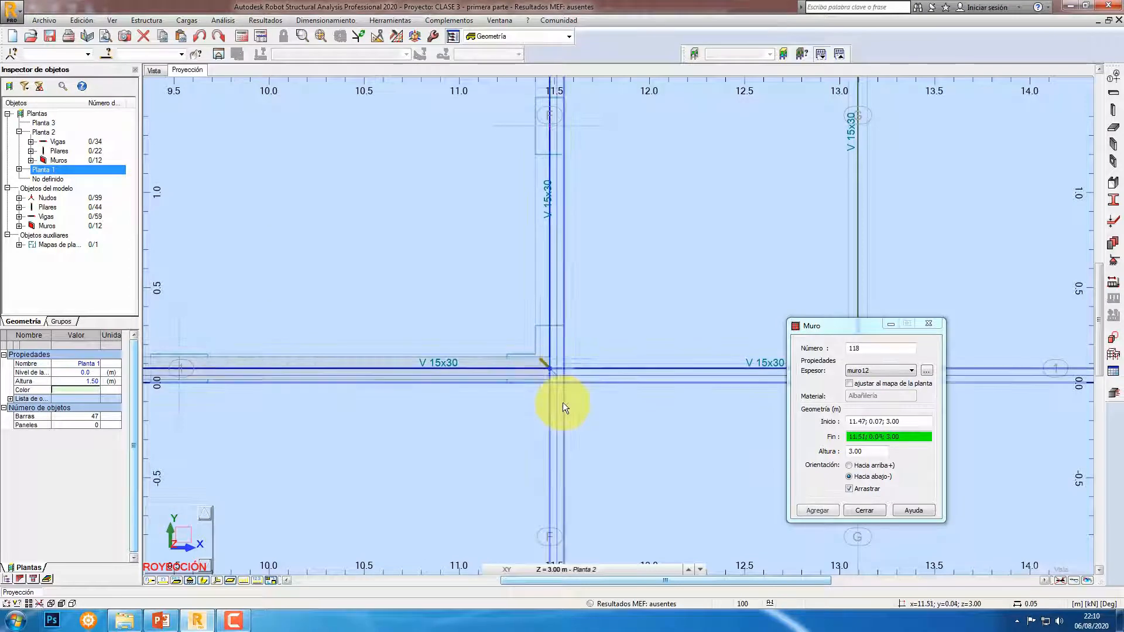
Step: Draw a muro12 wall along axis F from axis 1 to the centre of the intermediate column at y = 1.35
scroll(562, 423, "down", 1)
scroll(562, 423, "down", 2)
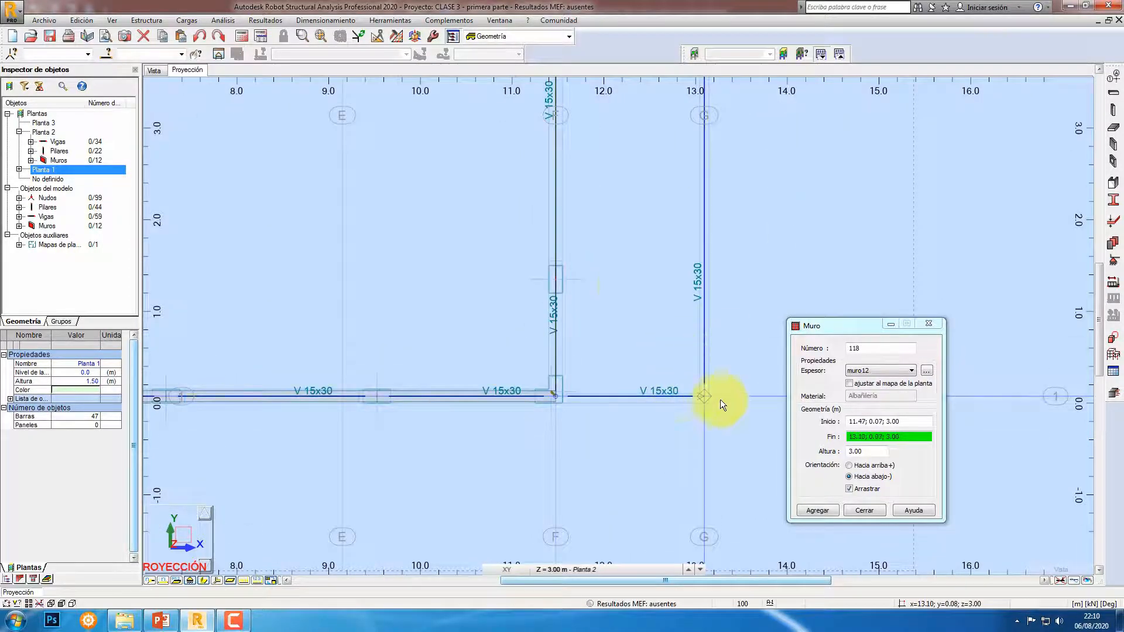
scroll(595, 480, "up", 3)
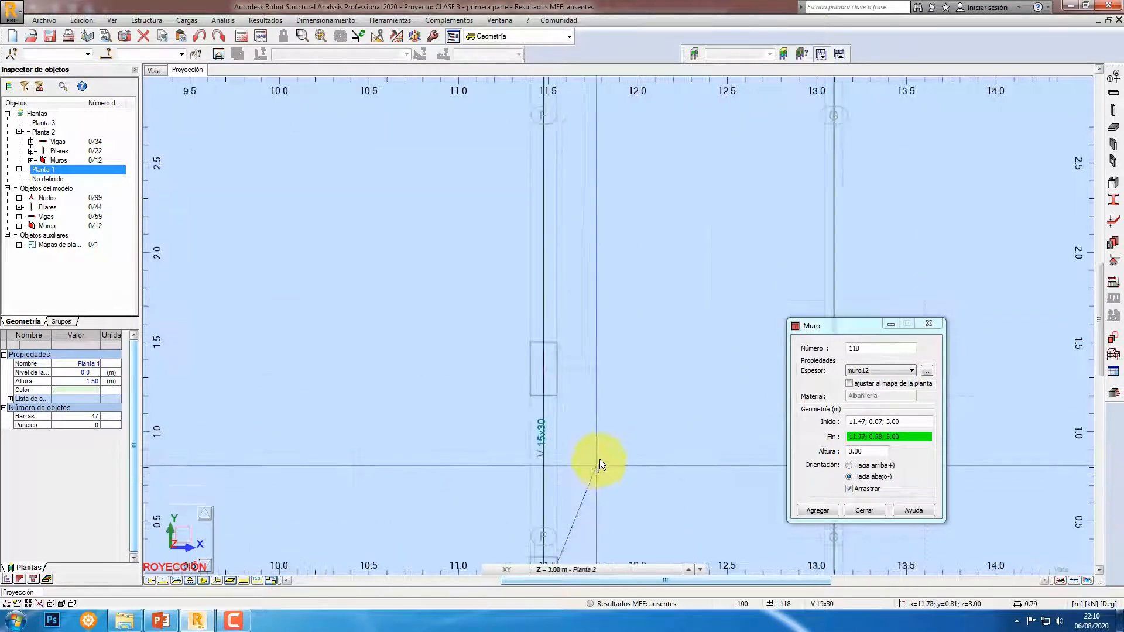
left_click(544, 370)
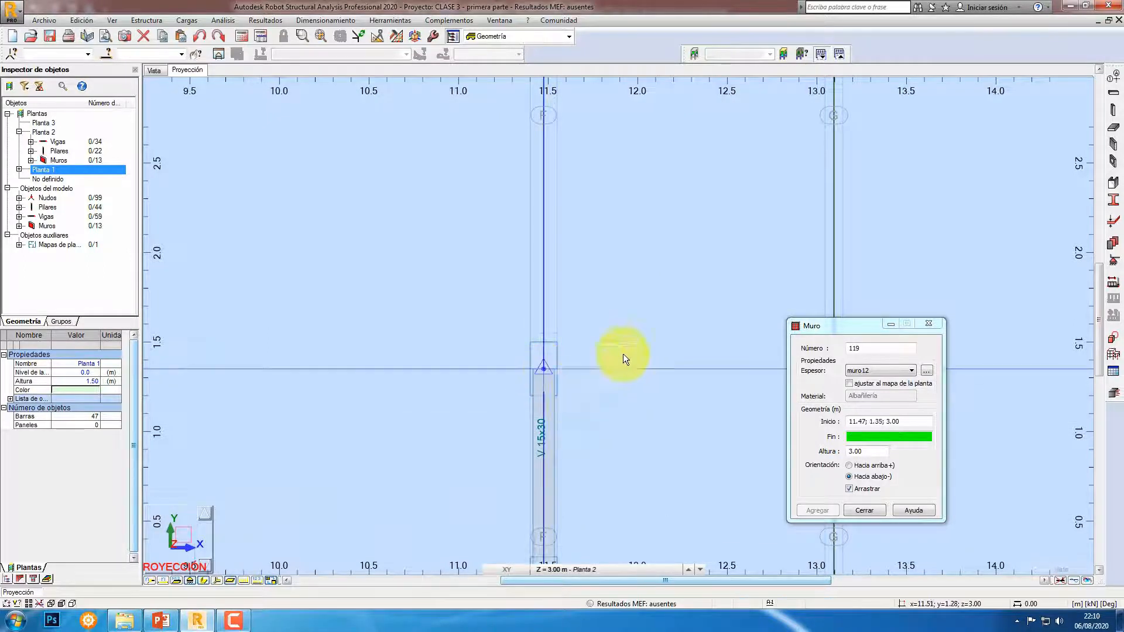
Step: Continue the muro12 wall along axis F from y = 1.35 to the column centre beside axis 2 at y = 4.15
middle_click_drag(620, 278, 617, 498)
middle_click_drag(600, 242, 596, 380)
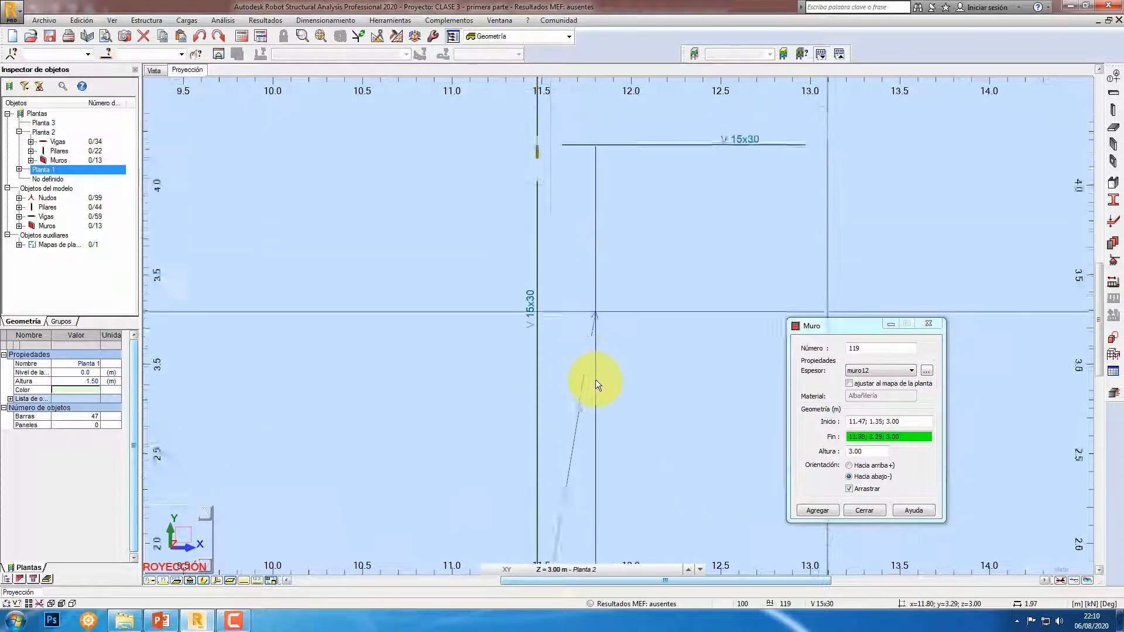
scroll(479, 196, "up", 3)
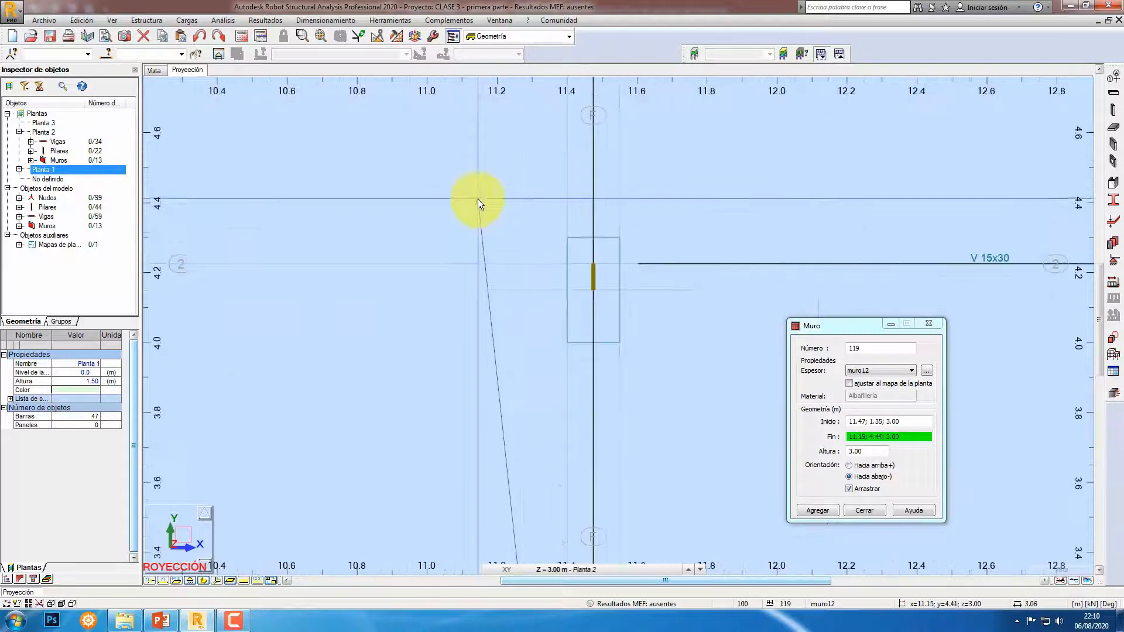
left_click(593, 290)
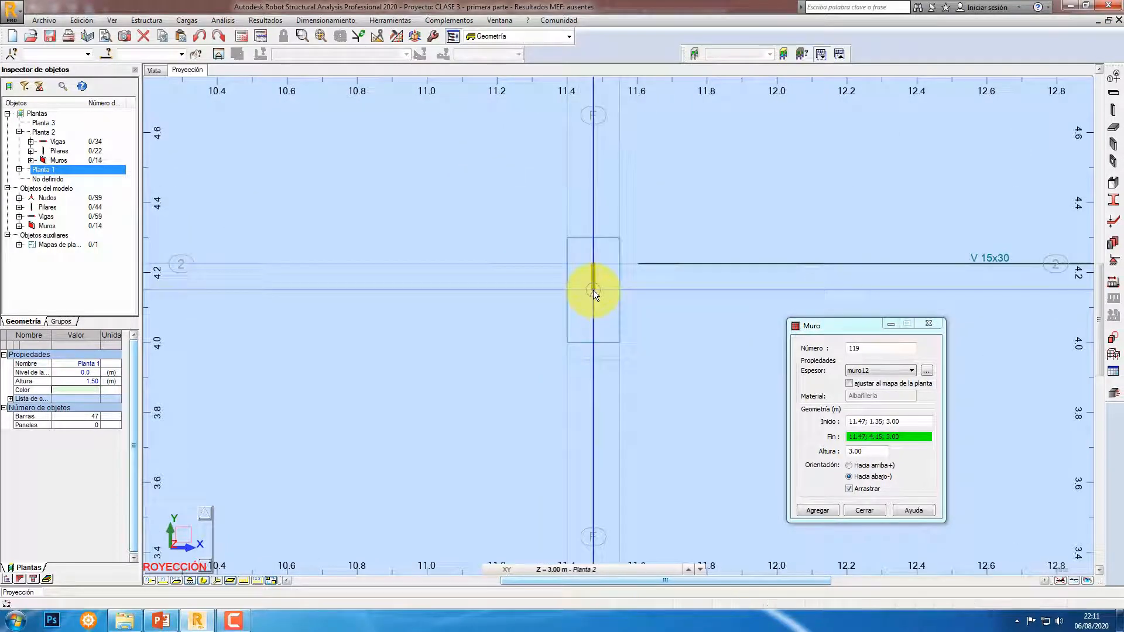
Step: Draw the next muro12 wall along axis F from axis 2 to the column centre beside axis 3 at y = 6.65
scroll(604, 387, "down", 3)
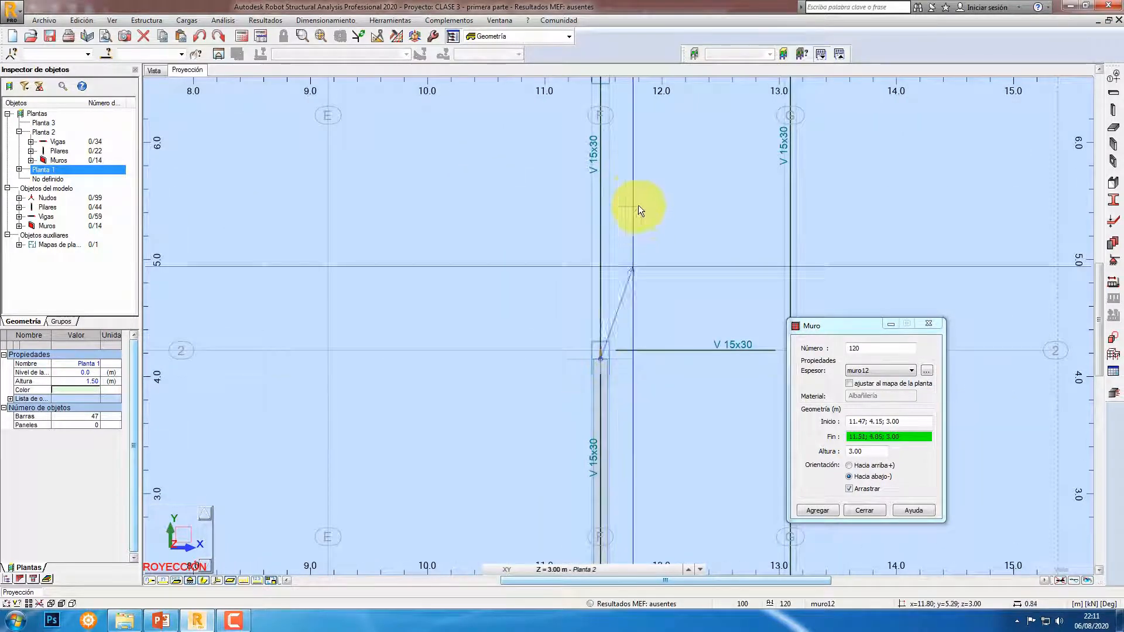
middle_click_drag(640, 201, 623, 331)
scroll(602, 254, "up", 3)
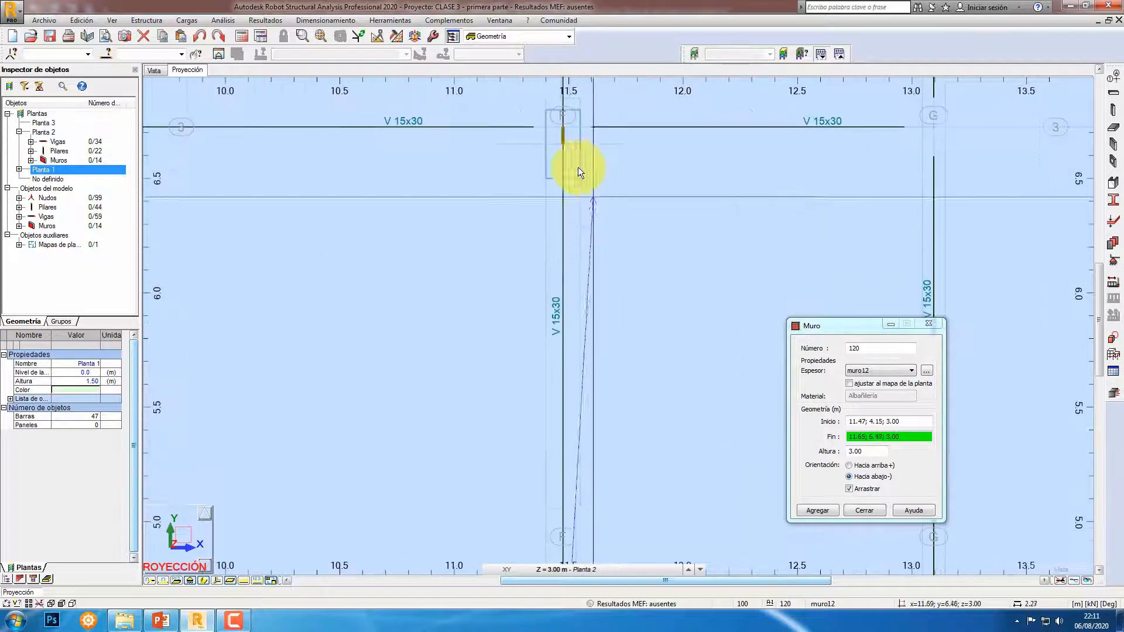
left_click(563, 145)
middle_click_drag(647, 183, 593, 471)
scroll(592, 444, "down", 3)
middle_click_drag(596, 396, 597, 480)
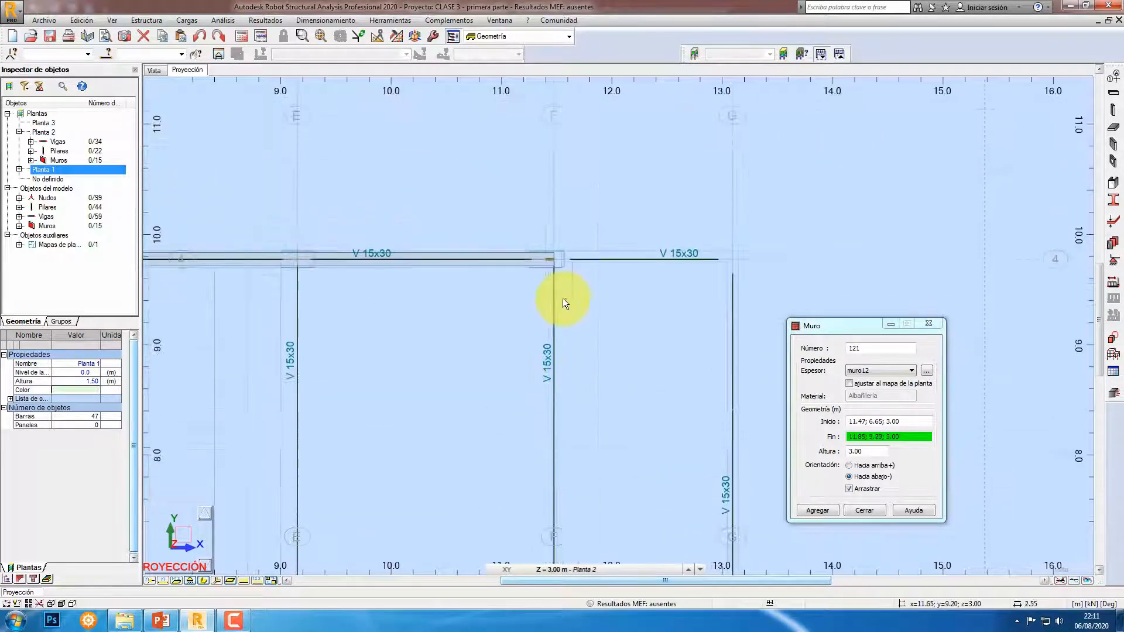
scroll(563, 300, "up", 4)
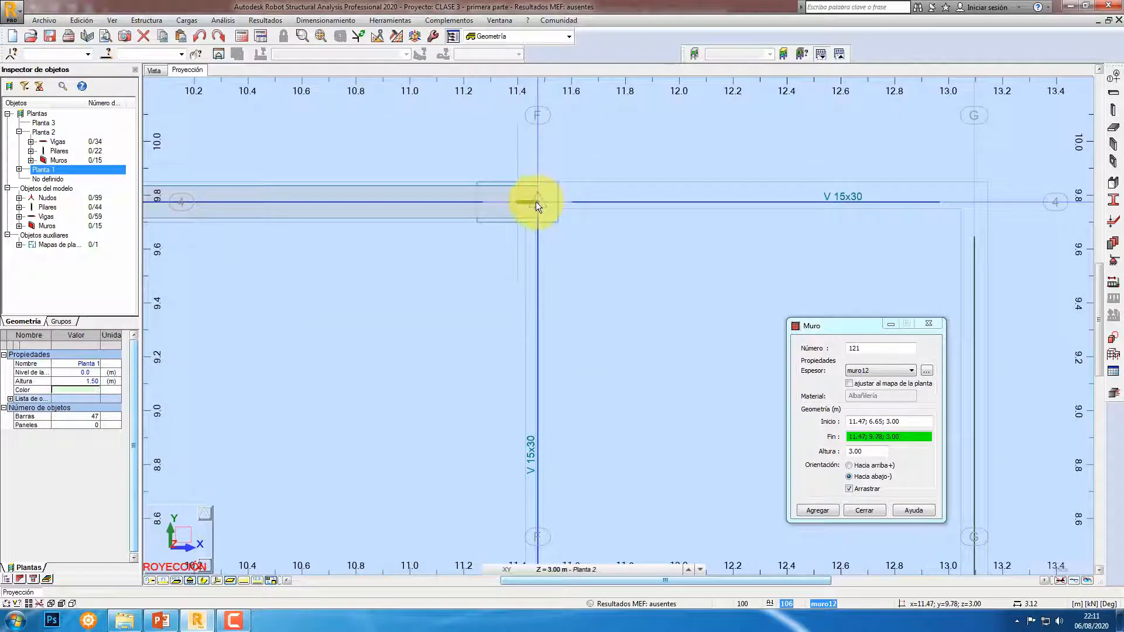
scroll(615, 274, "down", 5)
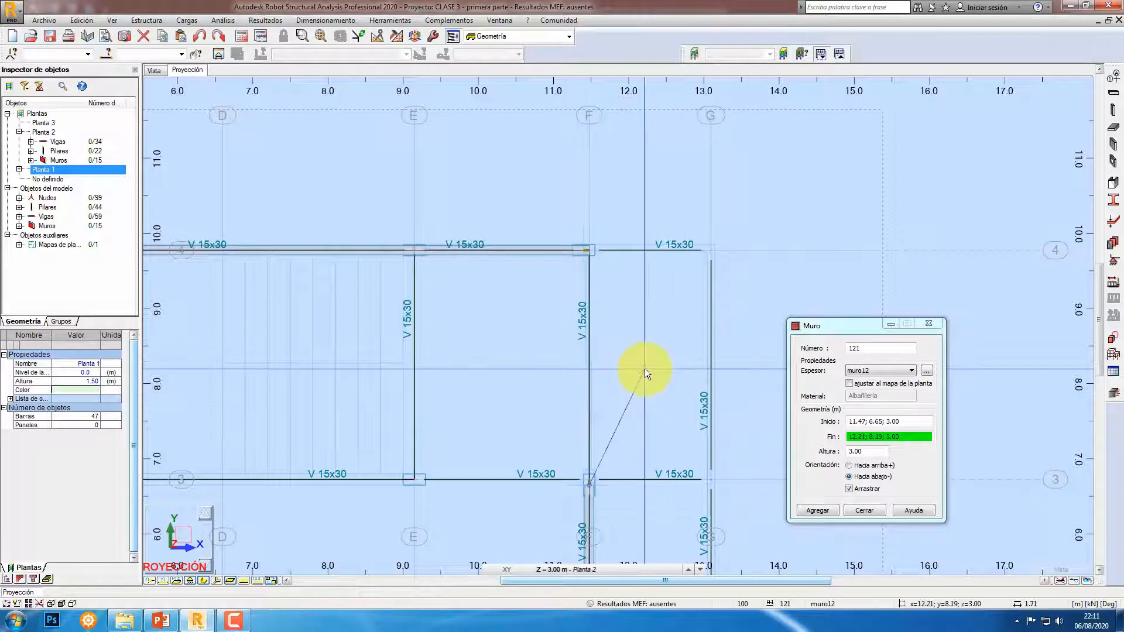
scroll(644, 368, "up", 2)
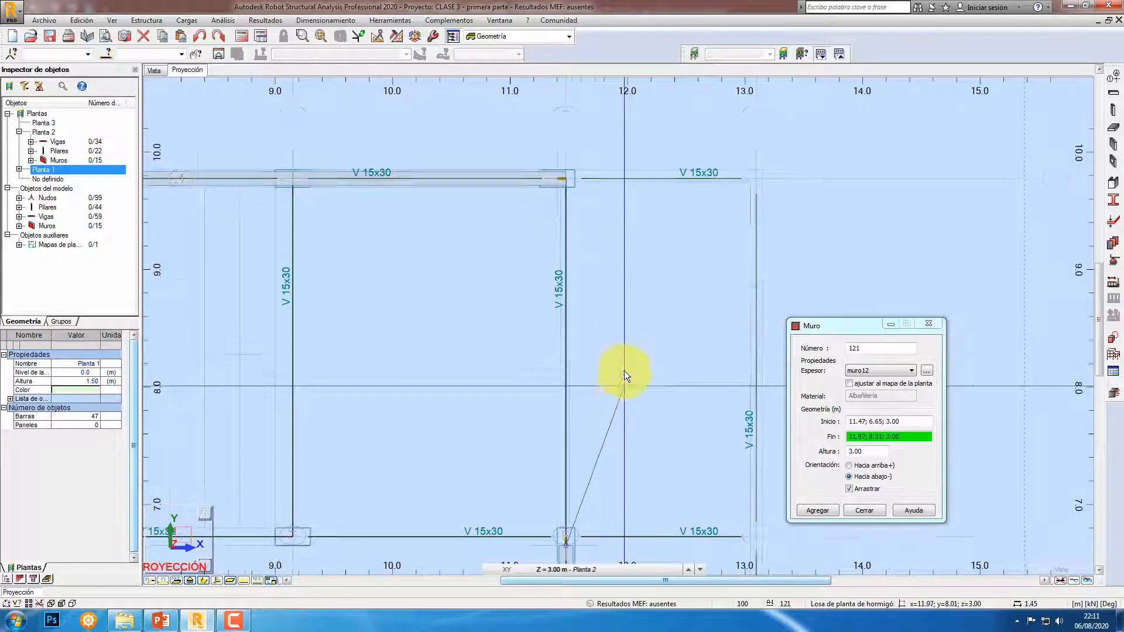
middle_click_drag(625, 371, 627, 249)
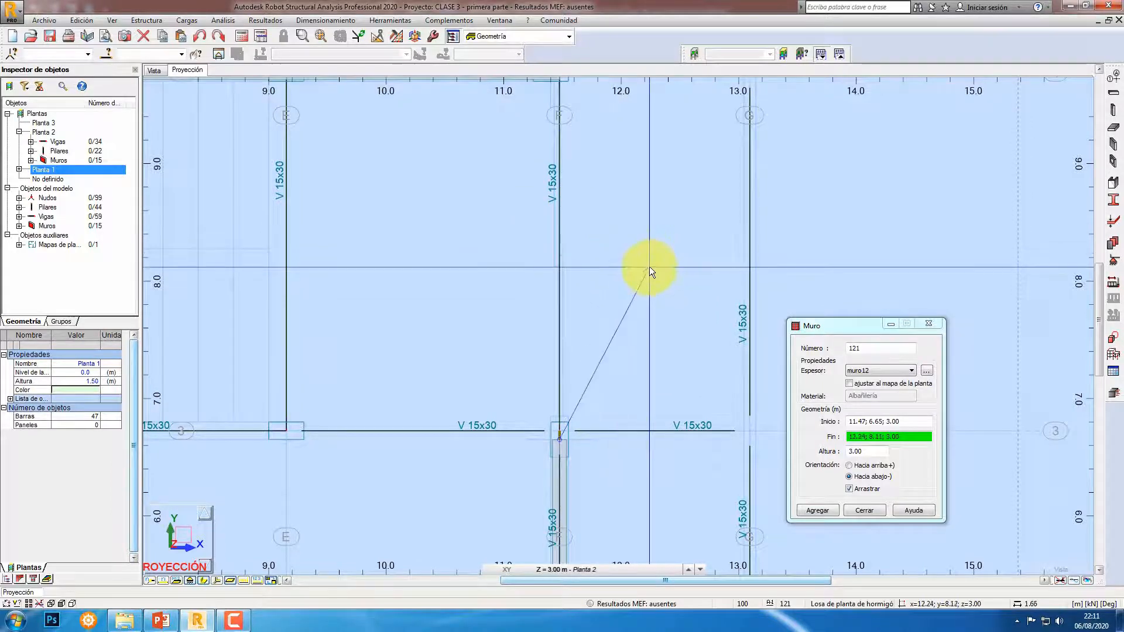
Step: End the wall run on axis F and draw a separate muro12 wall along axis 3 from axis E to axis C
key("Escape")
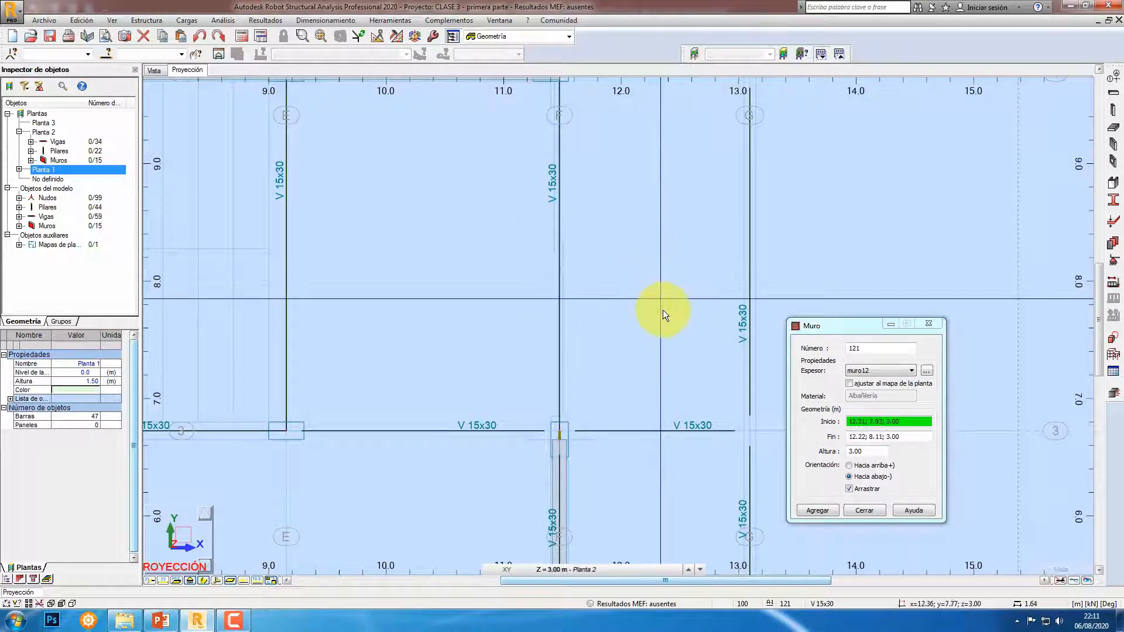
scroll(678, 310, "down", 3)
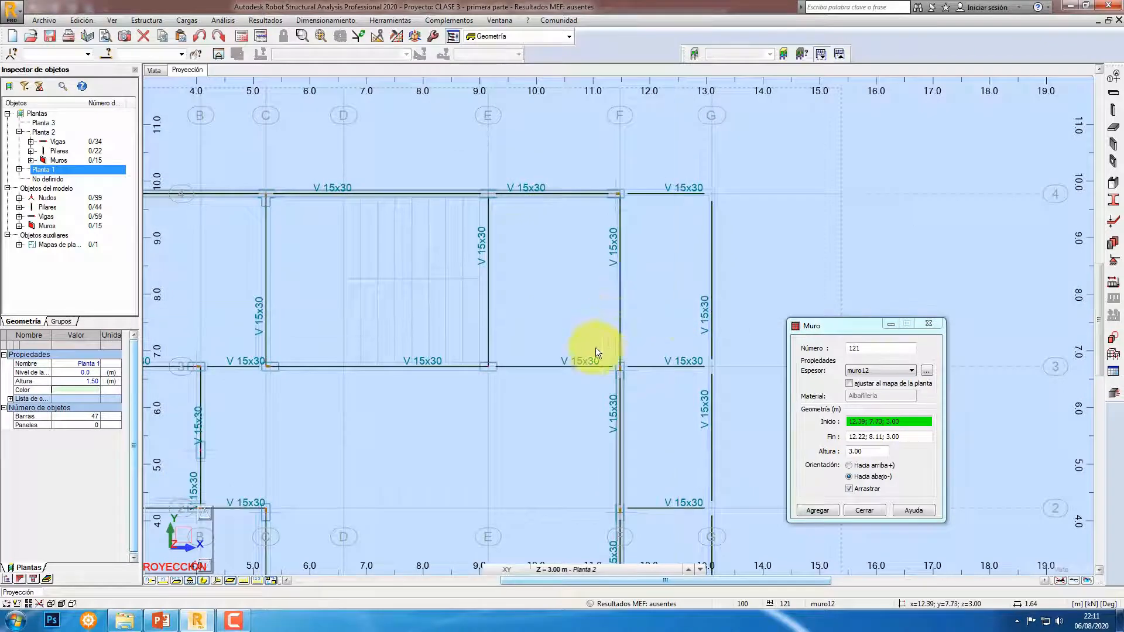
middle_click_drag(615, 341, 845, 264)
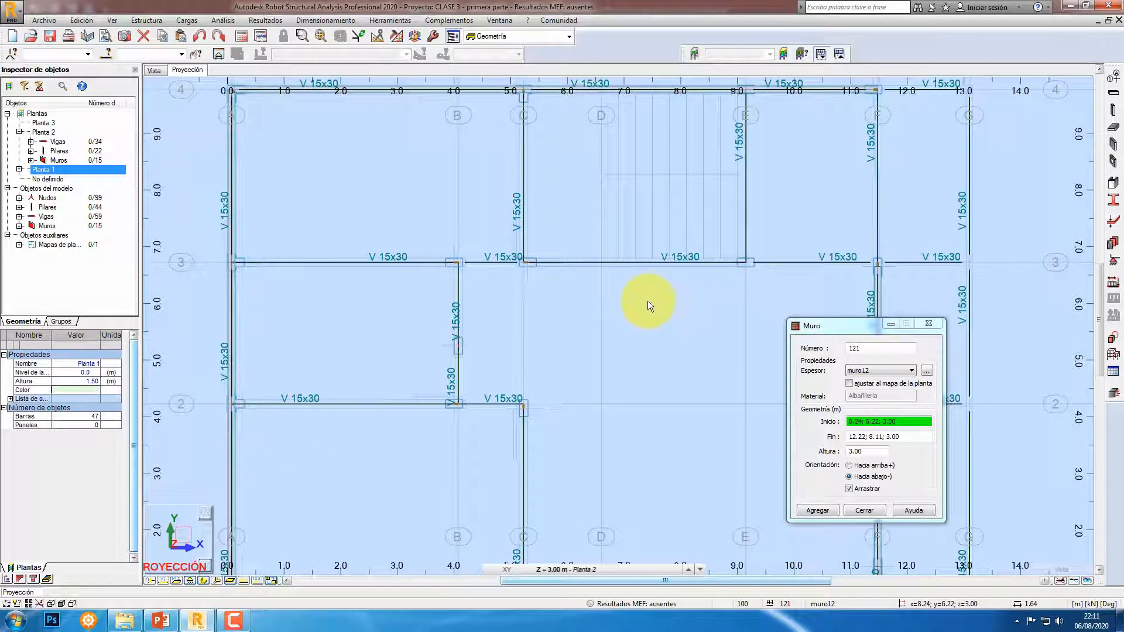
middle_click_drag(649, 298, 499, 324)
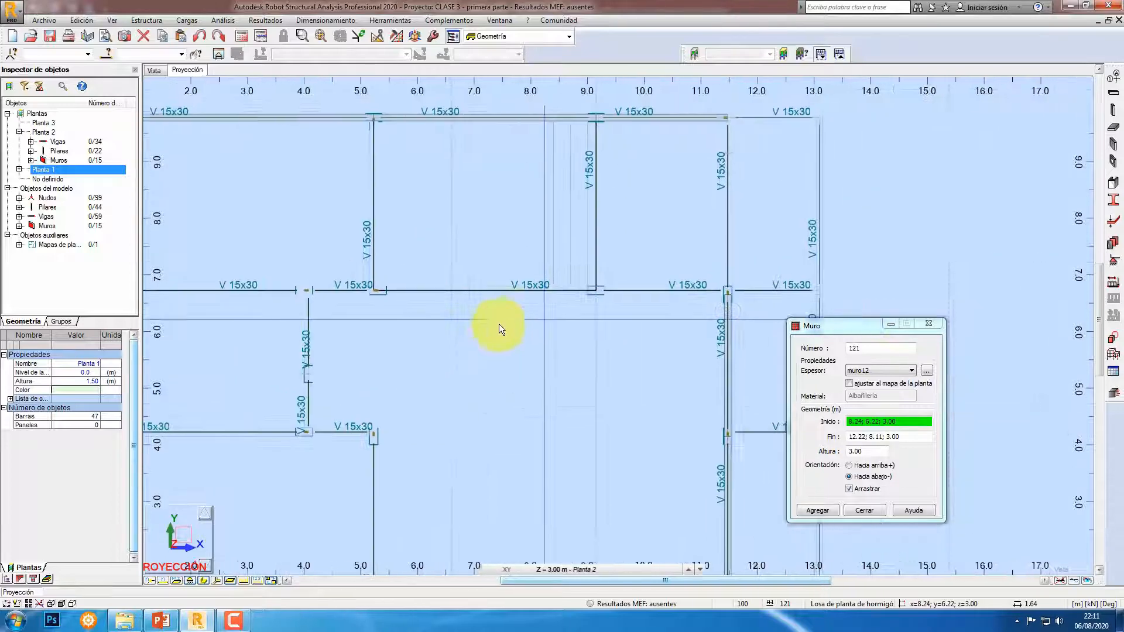
scroll(543, 304, "up", 1)
scroll(545, 306, "up", 1)
scroll(615, 293, "up", 1)
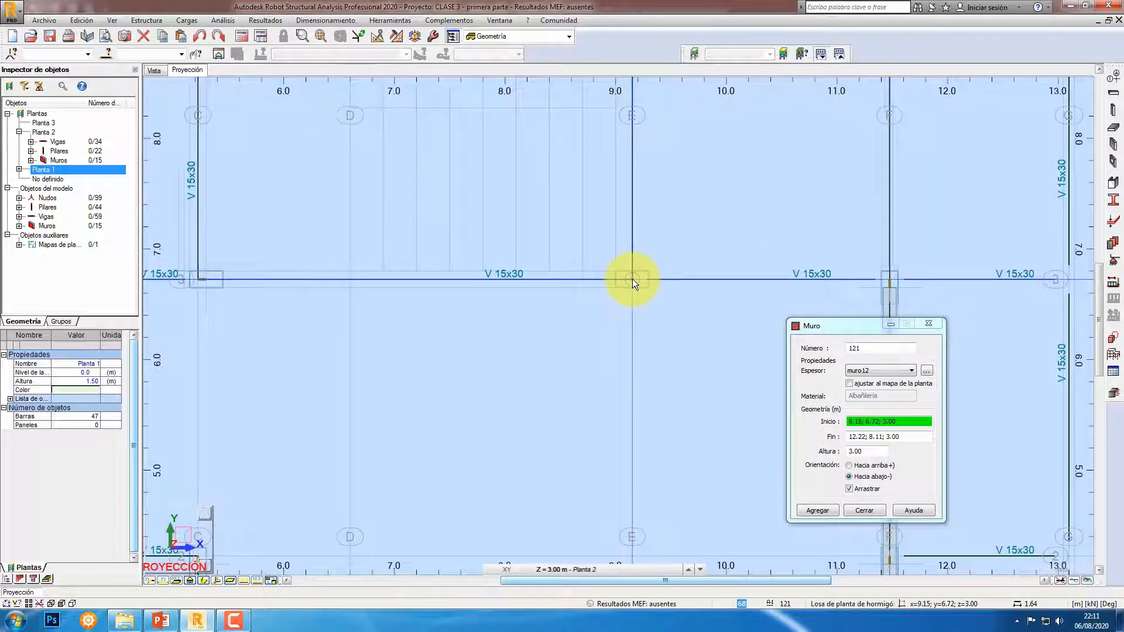
left_click(632, 279)
middle_click_drag(221, 297, 643, 355)
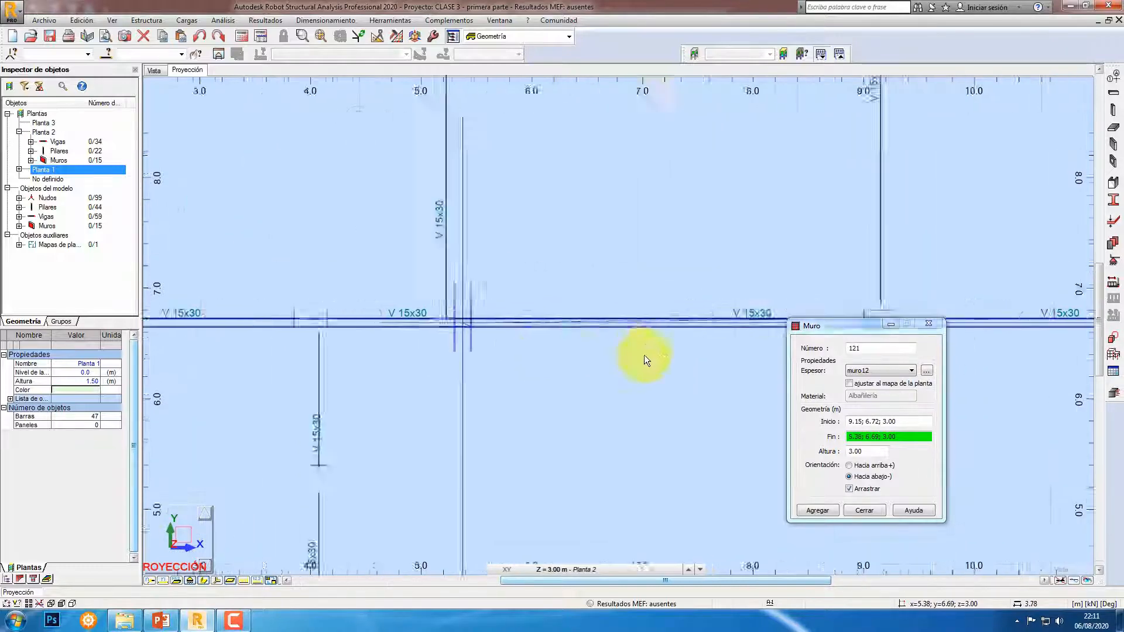
scroll(639, 356, "up", 2)
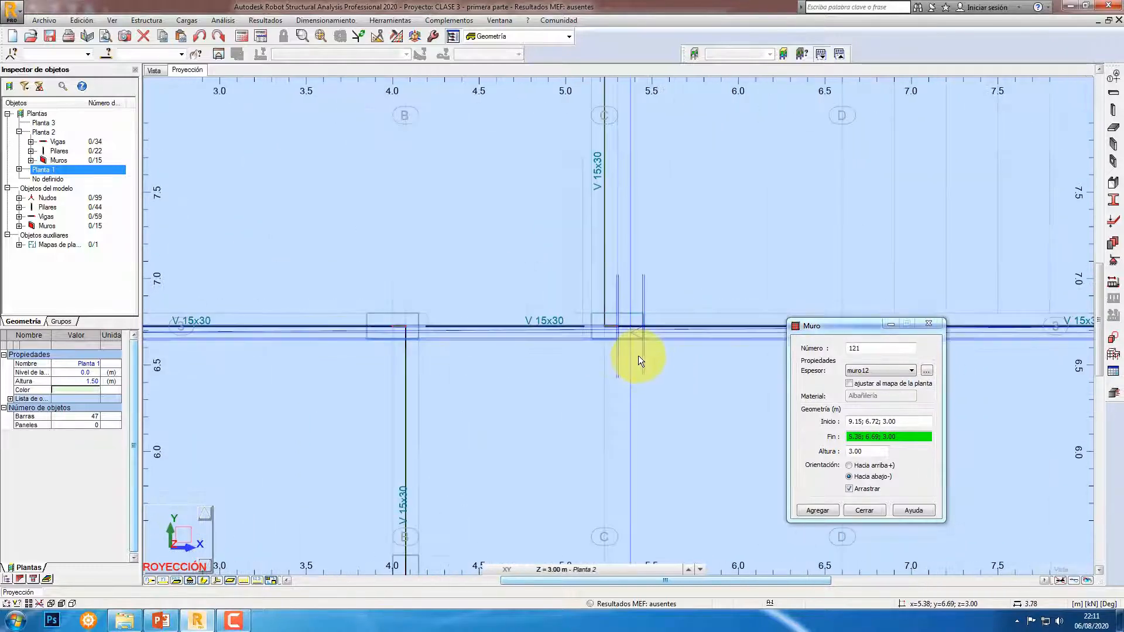
left_click(605, 325)
Step: Draw a muro12 wall along axis C from axis 3 to the end of the rigid offset at y = 9.73, just below axis 4
middle_click_drag(624, 170, 596, 371)
scroll(592, 330, "up", 2)
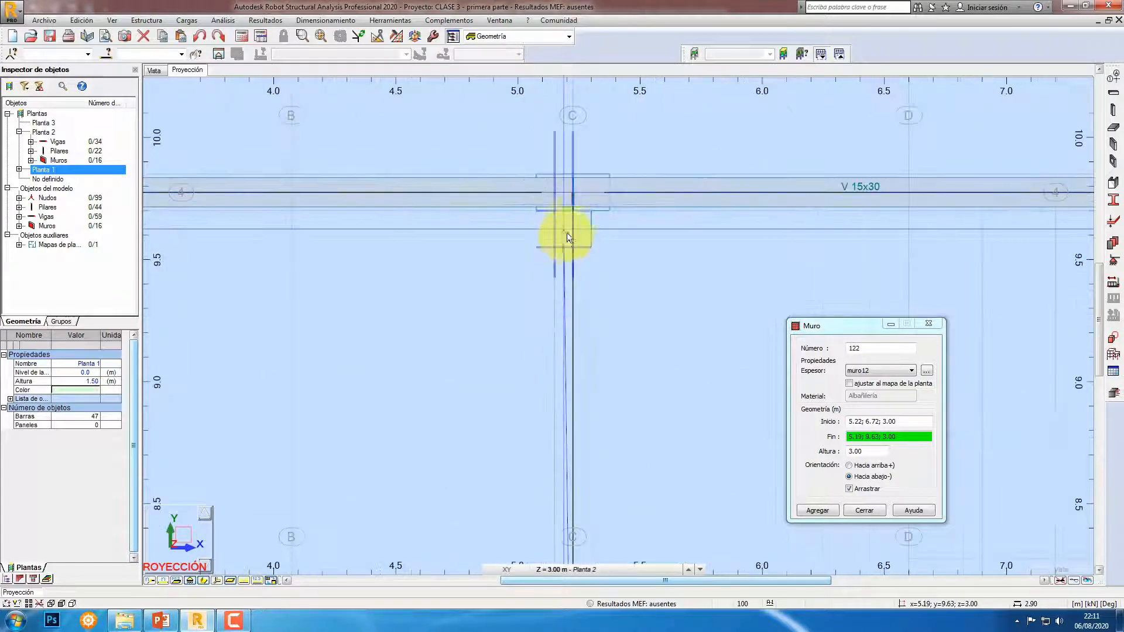
scroll(574, 212, "up", 2)
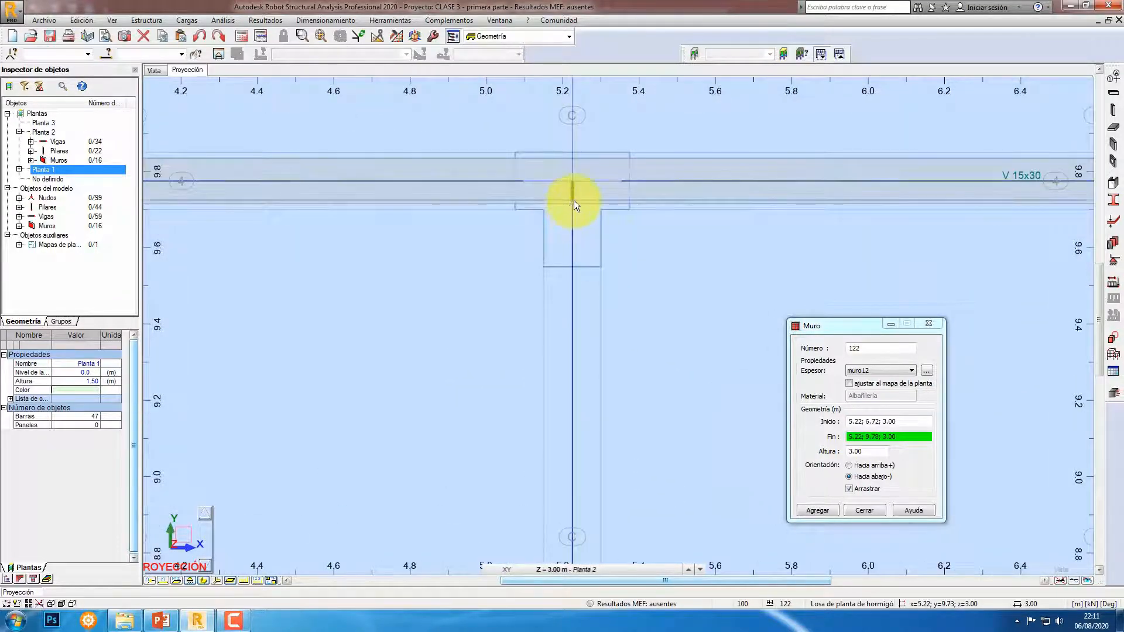
middle_click_drag(568, 232, 559, 290)
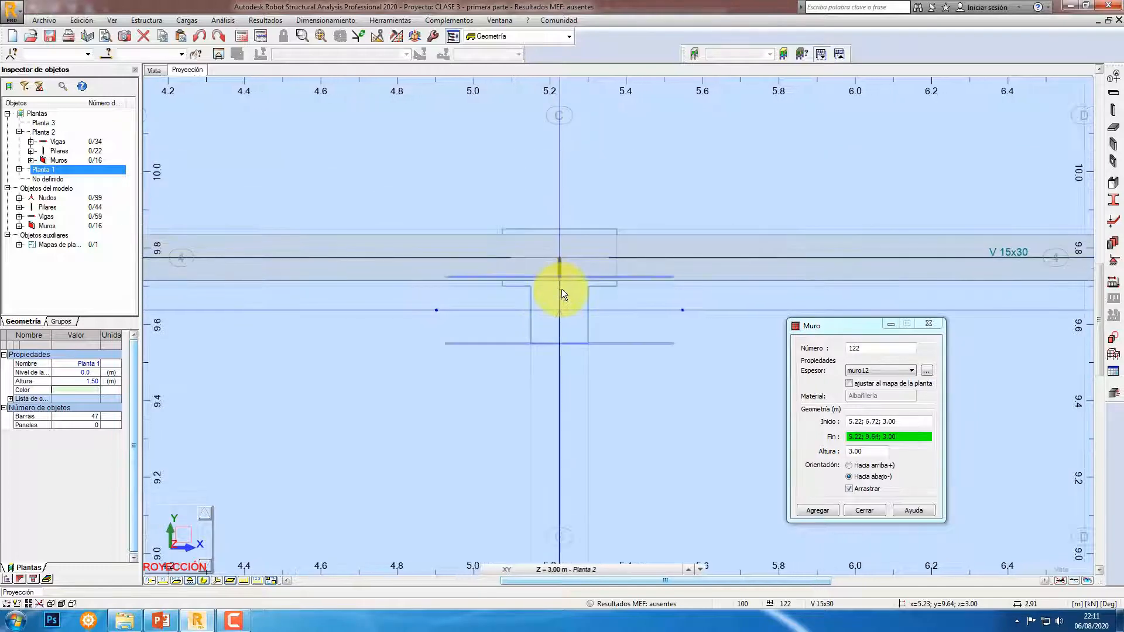
scroll(559, 282, "up", 2)
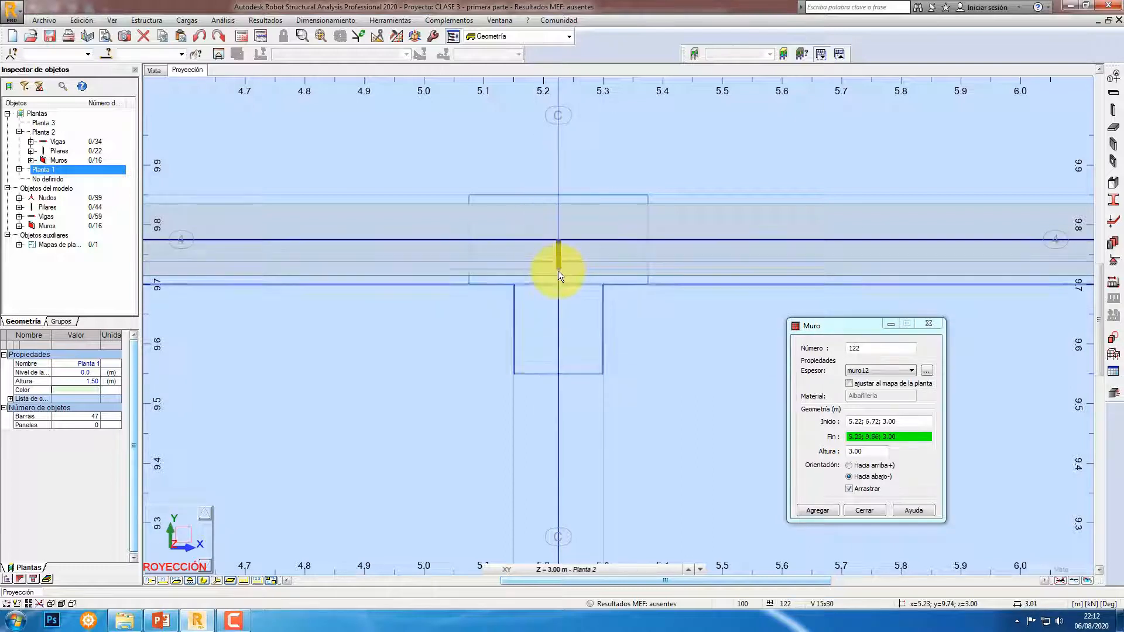
scroll(559, 269, "up", 3)
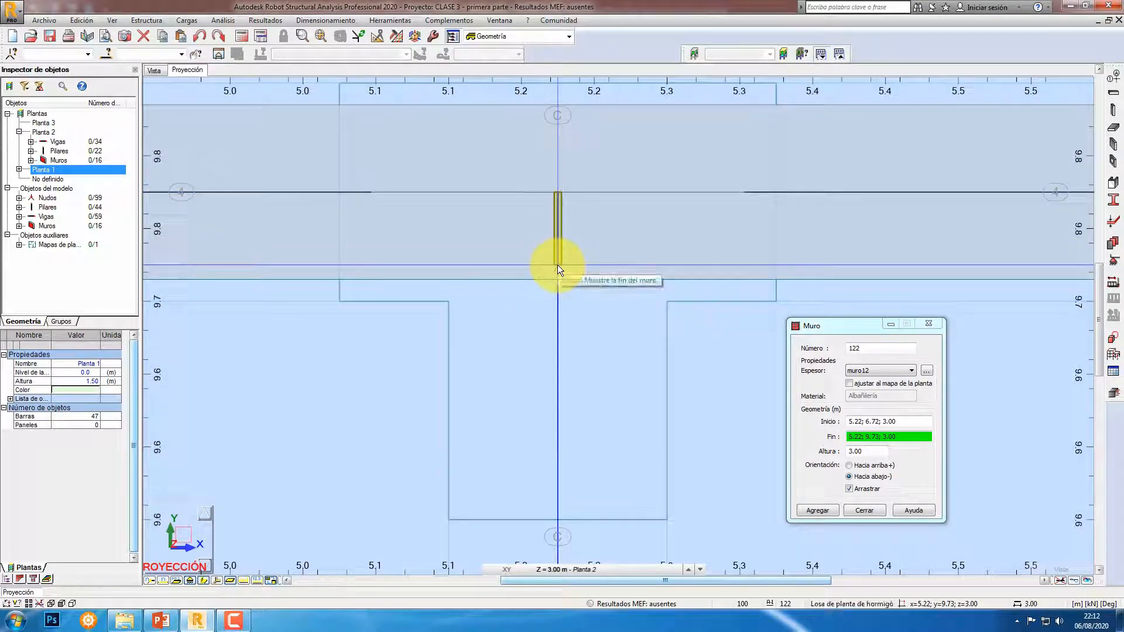
left_click(558, 264)
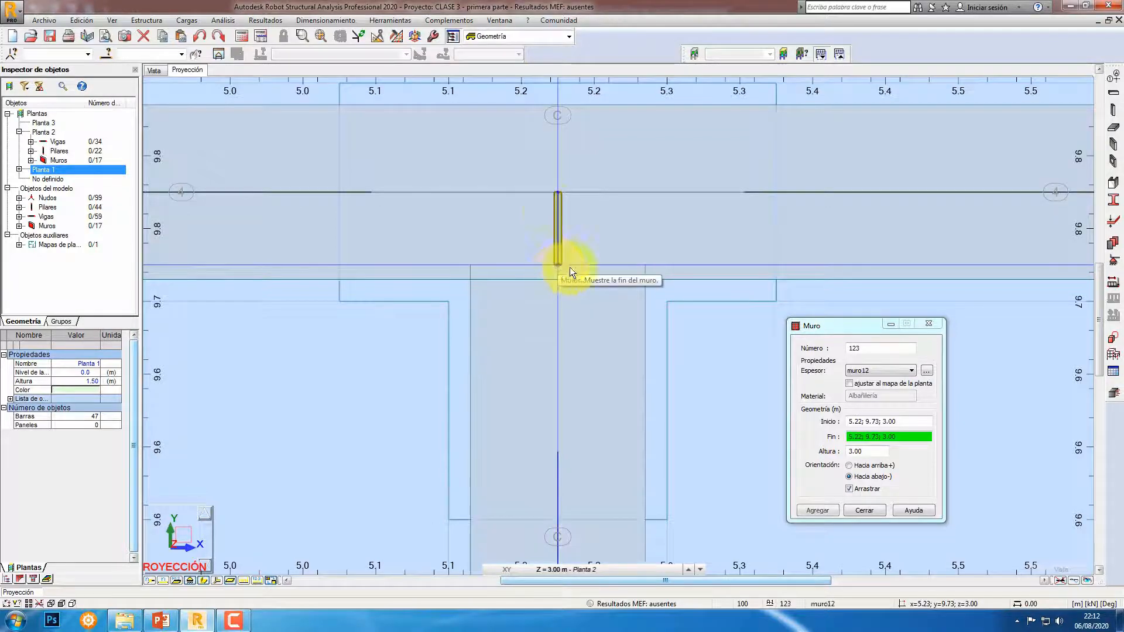
scroll(551, 209, "down", 2)
scroll(597, 266, "down", 5)
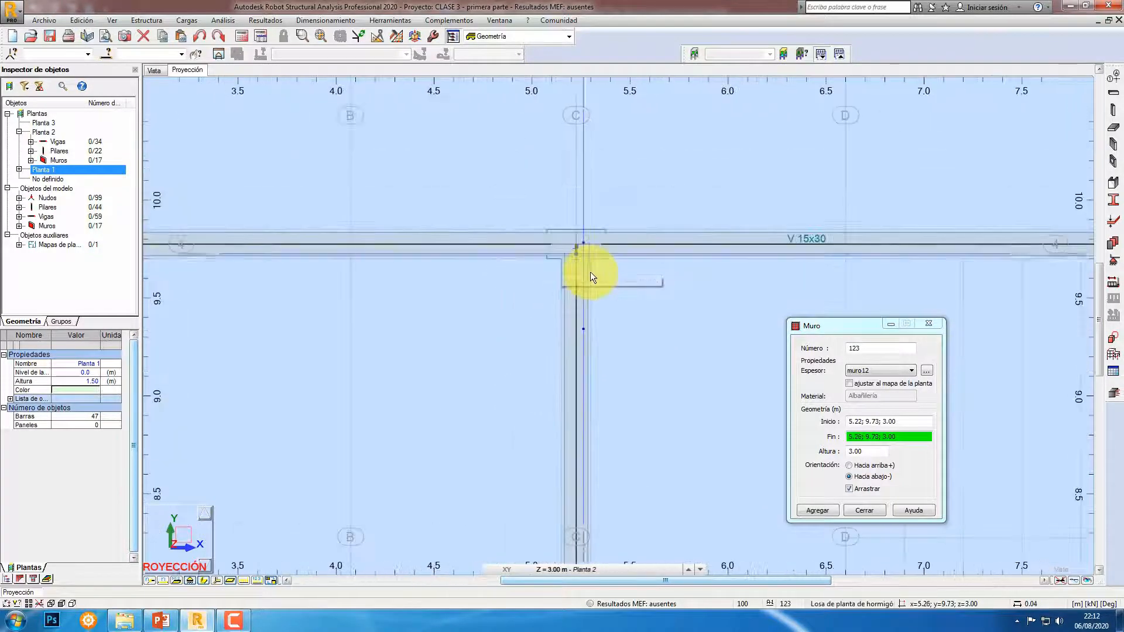
scroll(569, 158, "down", 2)
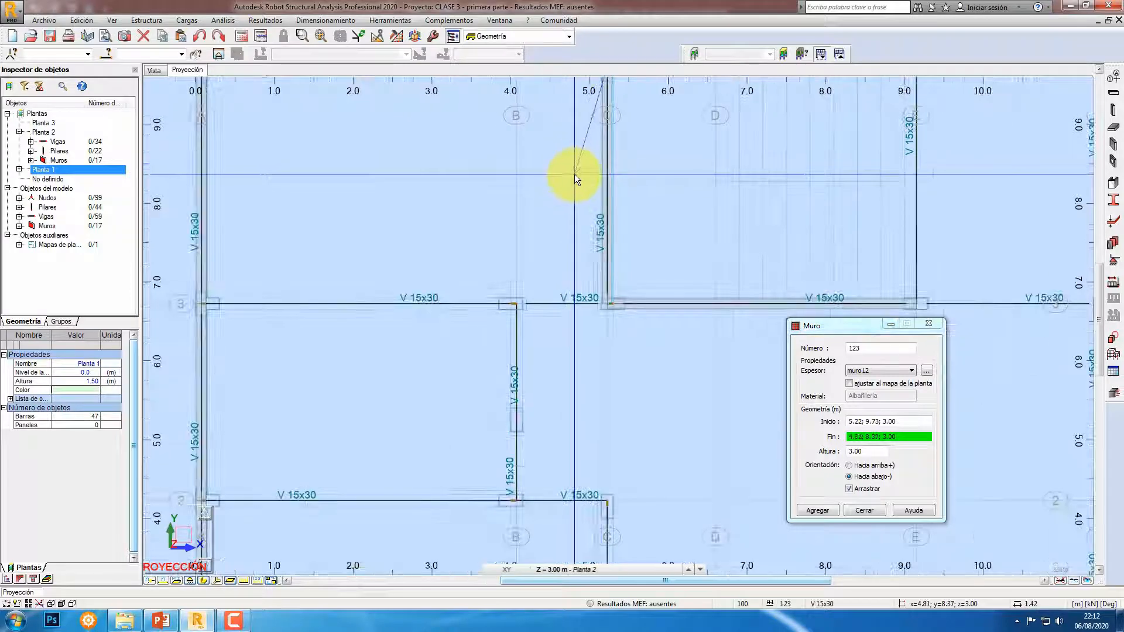
Step: End the wall run on axis C and draw a muro12 wall along axis 3 from x = 0.13 beside axis A to axis B
key("Escape")
scroll(323, 328, "up", 4)
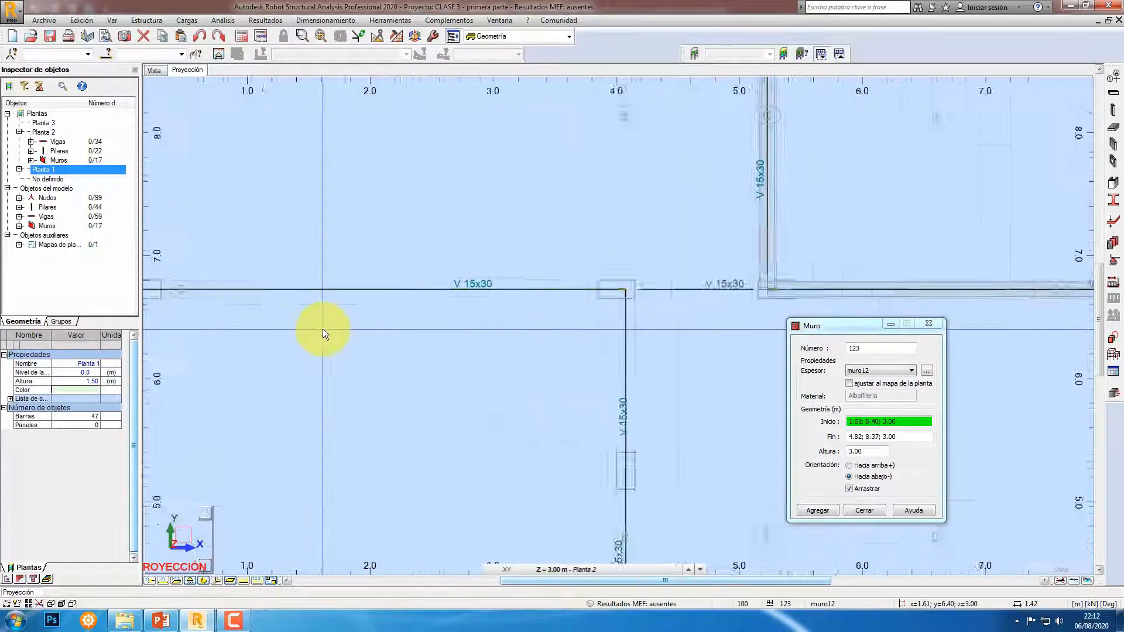
middle_click_drag(322, 328, 630, 324)
scroll(458, 302, "up", 3)
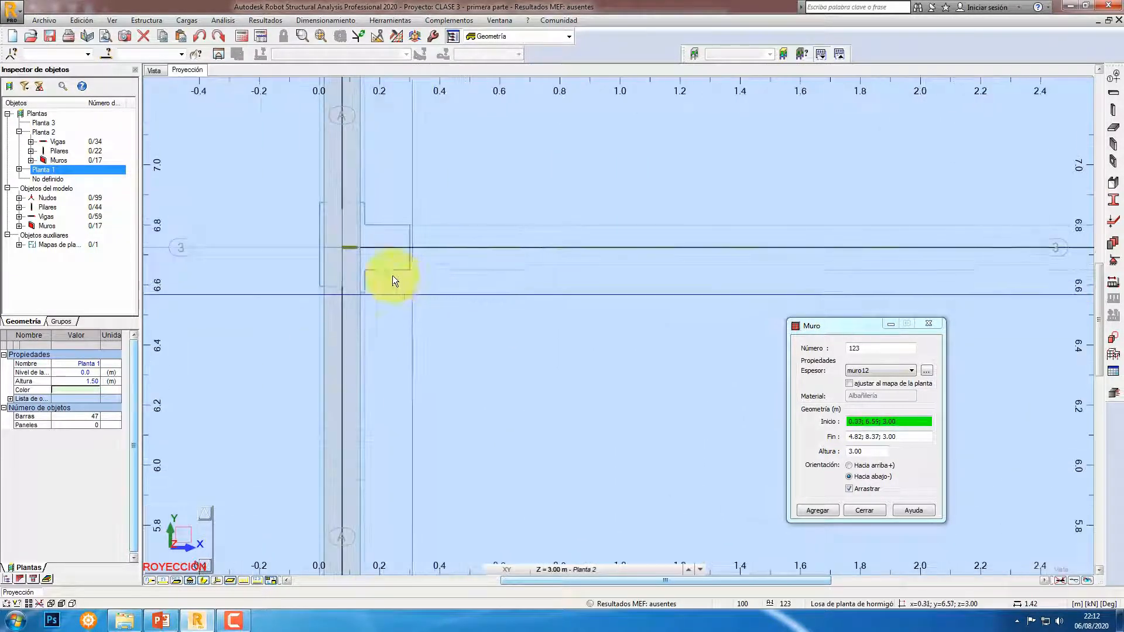
scroll(356, 247, "up", 2)
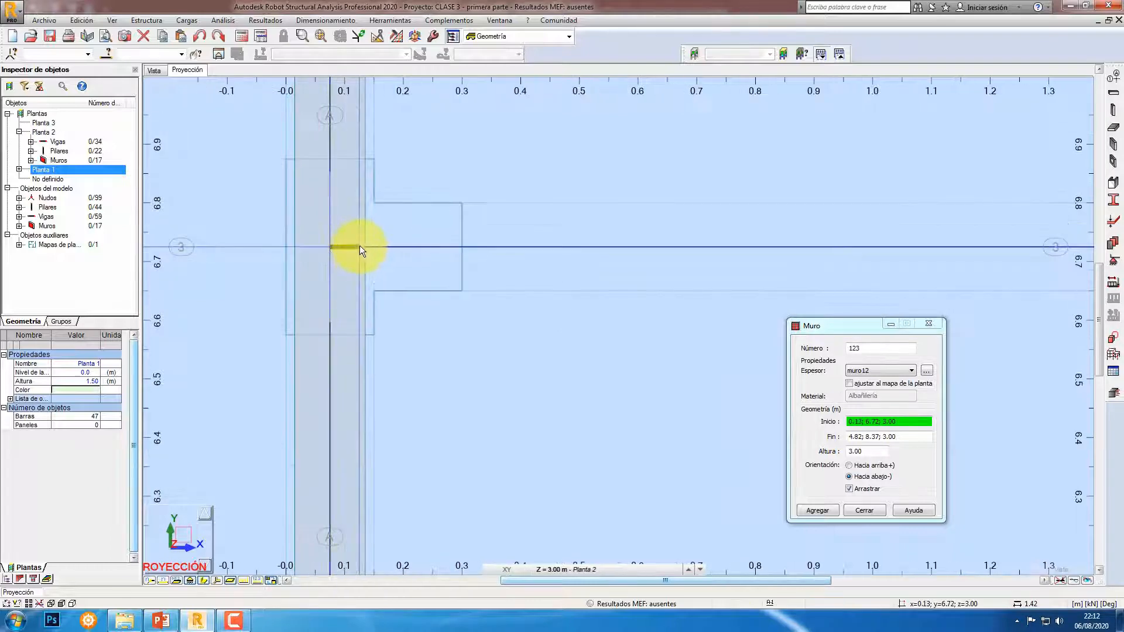
scroll(355, 247, "up", 2)
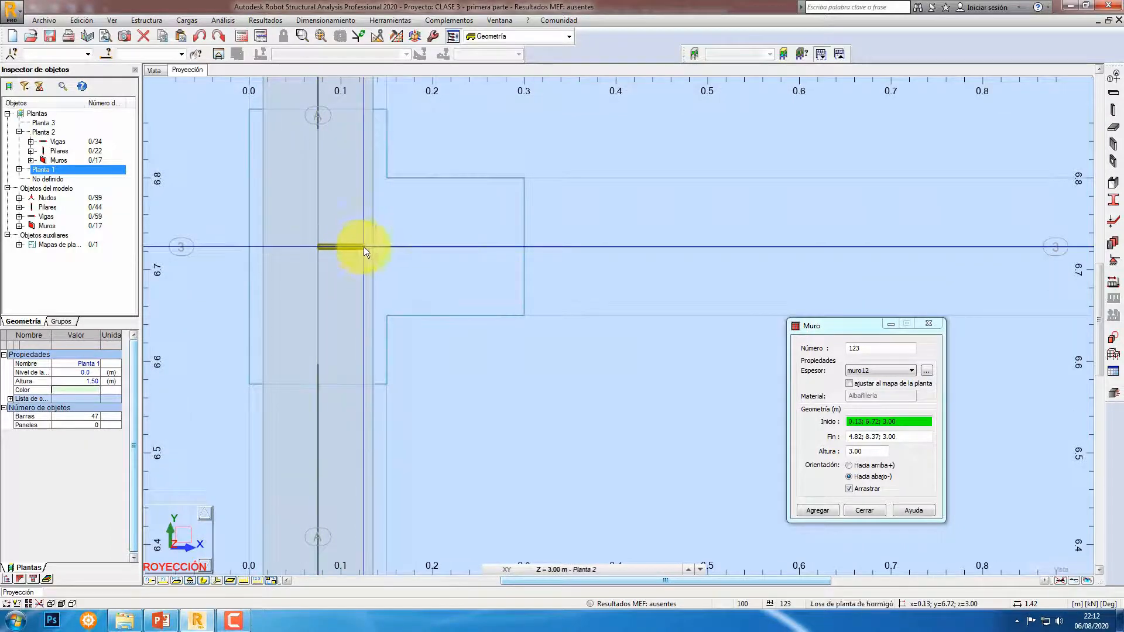
left_click(363, 247)
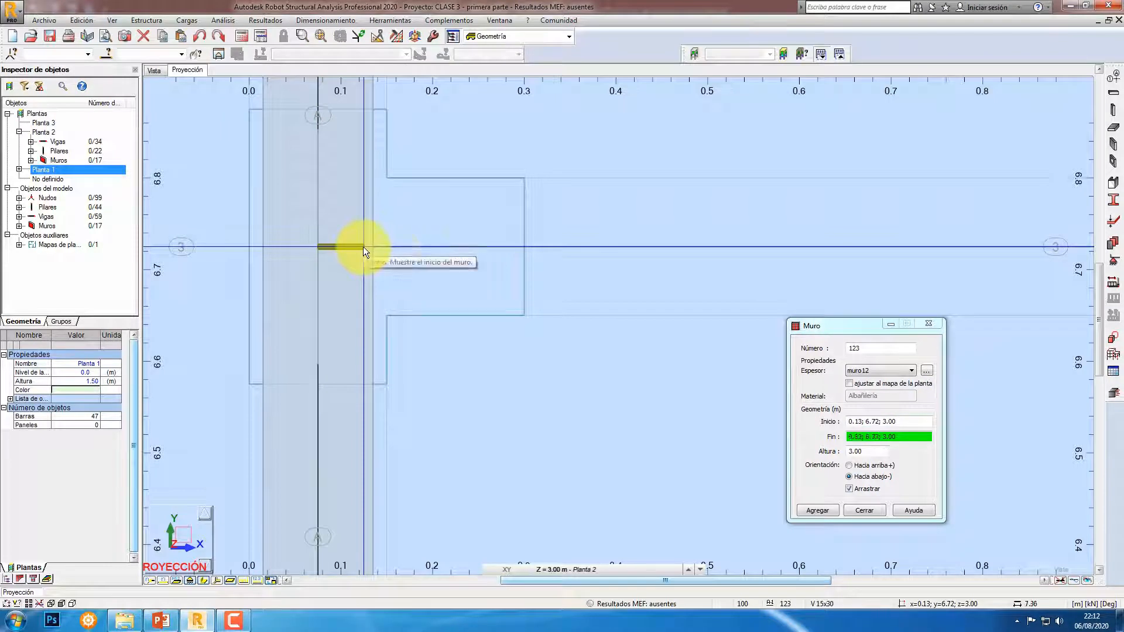
scroll(427, 354, "down", 6)
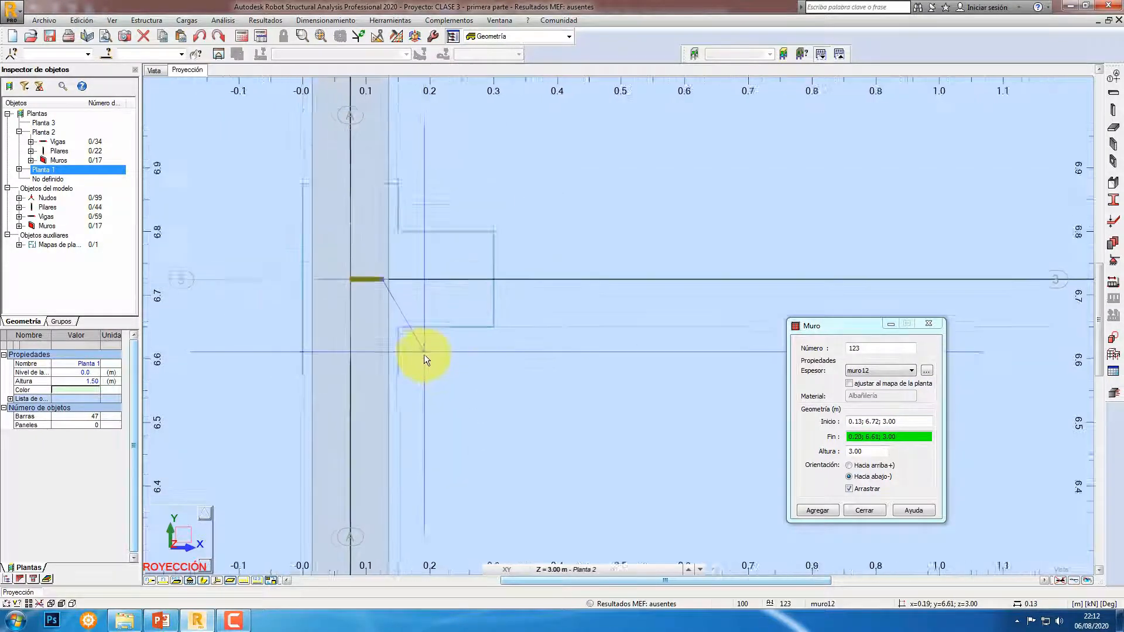
middle_click_drag(576, 368, 16, 245)
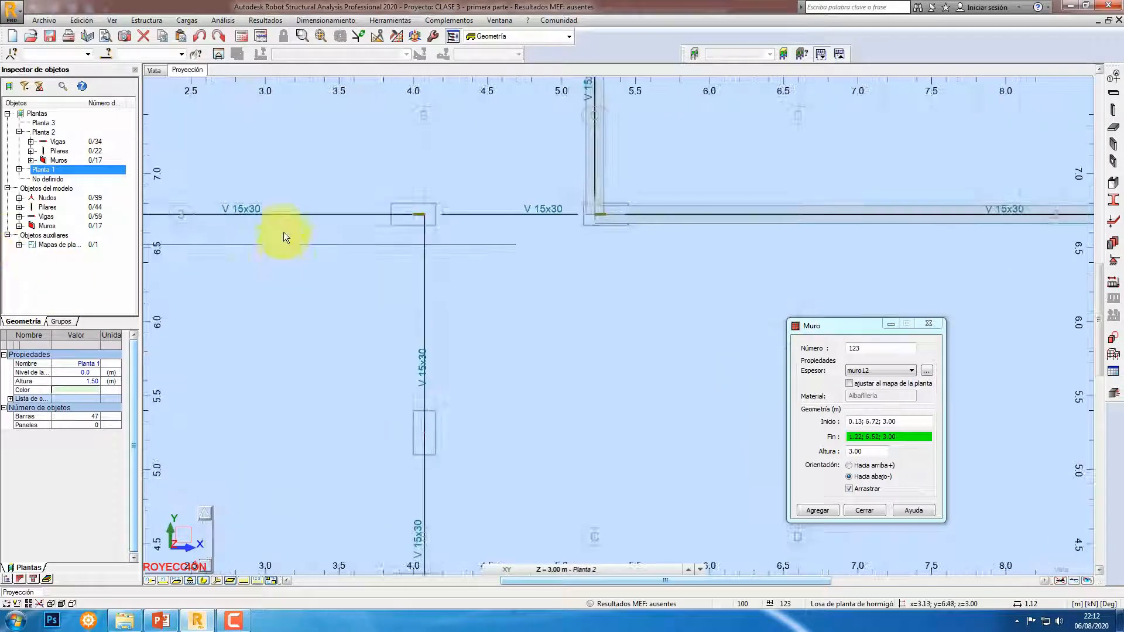
scroll(433, 210, "up", 4)
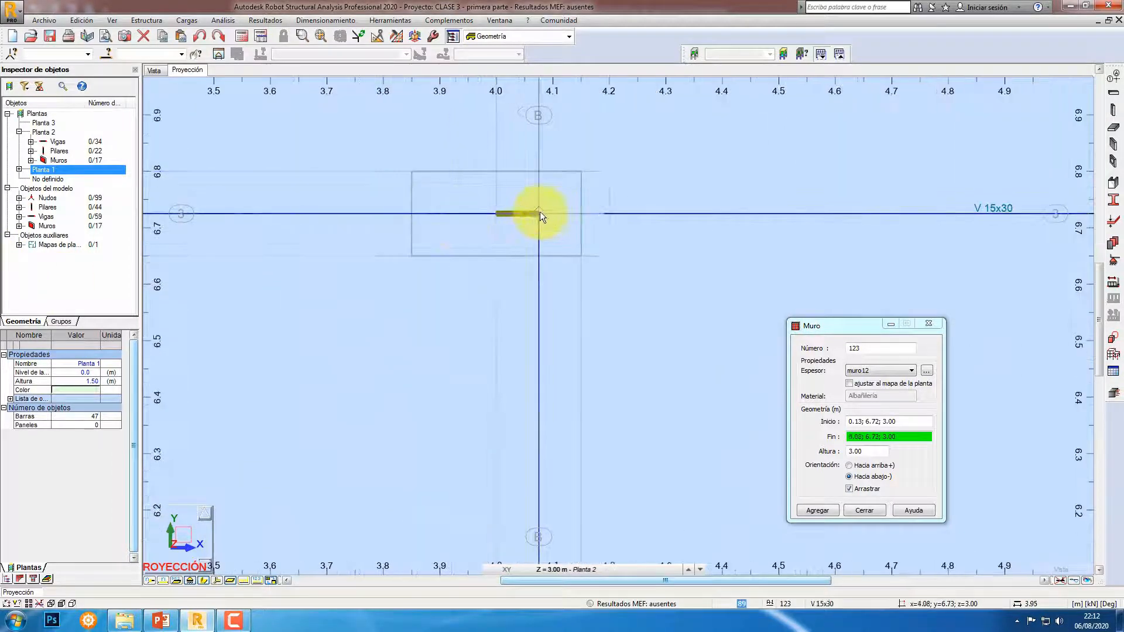
left_click(541, 211)
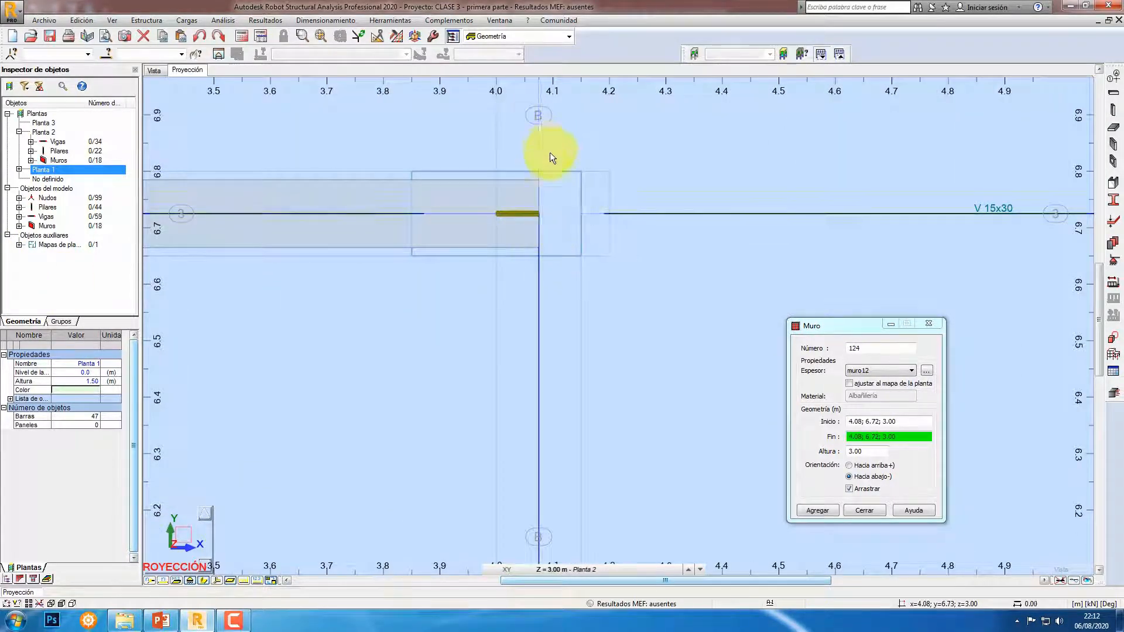
Step: Continue with two muro12 walls along axis B, from axis 3 to the column centre at y = 5.25 and on to axis 2
scroll(549, 154, "down", 3)
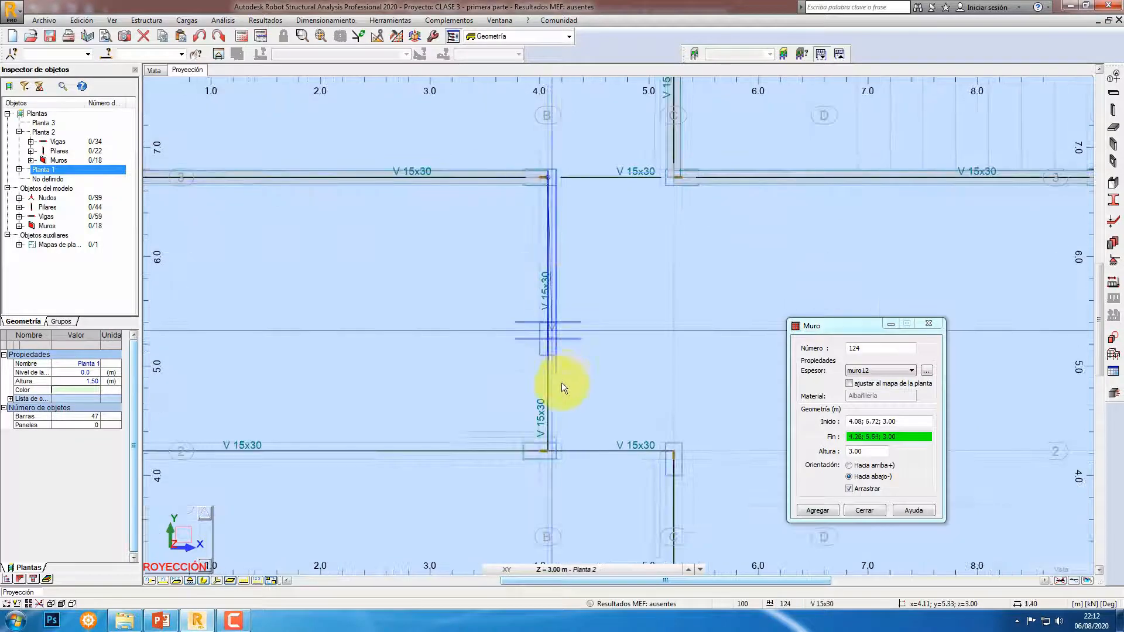
scroll(560, 370, "up", 3)
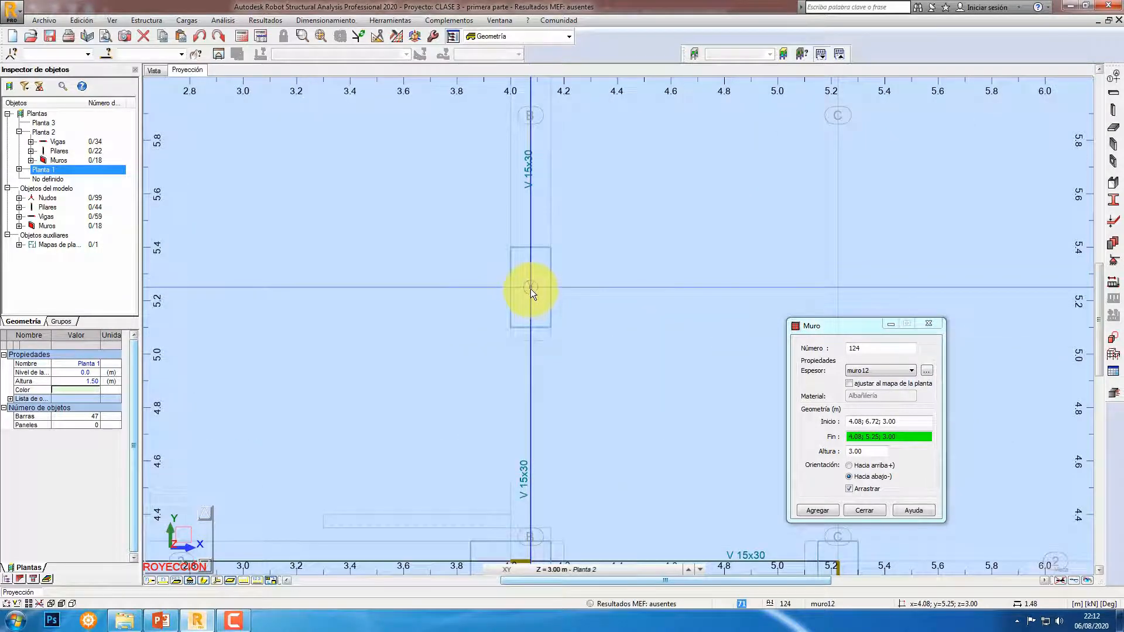
left_click(531, 288)
middle_click_drag(569, 428, 572, 252)
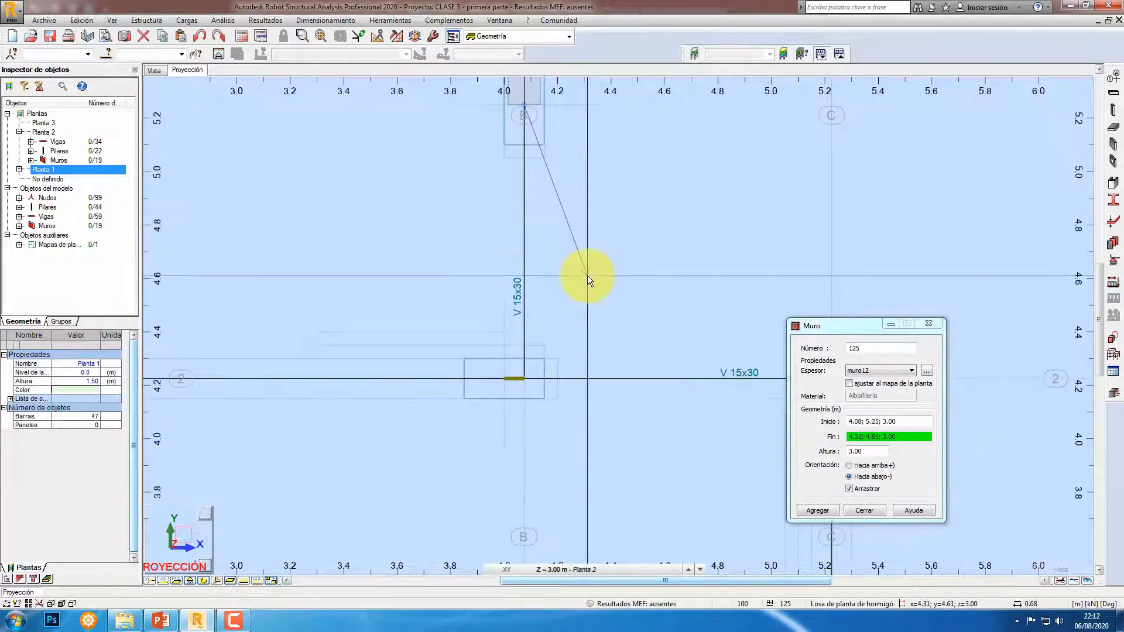
left_click(524, 378)
Step: Draw a muro12 wall along axis 2 from axis B to the rigid offset end at x = 0.13 beside axis A, and end the run
scroll(624, 316, "down", 3)
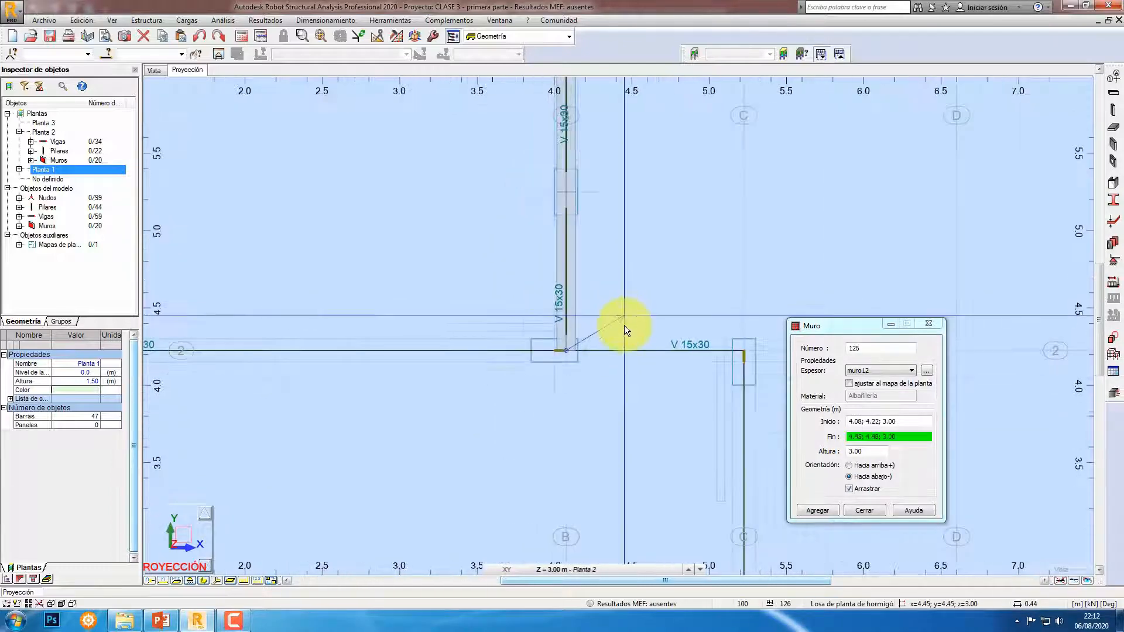
scroll(624, 331, "down", 1)
scroll(444, 347, "up", 5)
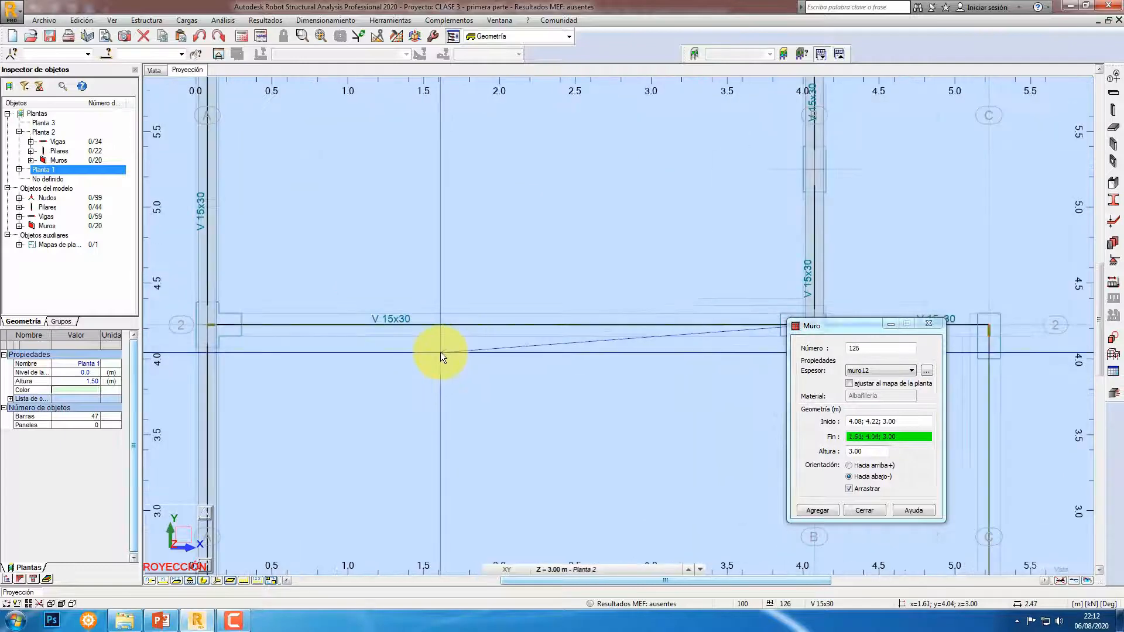
scroll(198, 341, "up", 4)
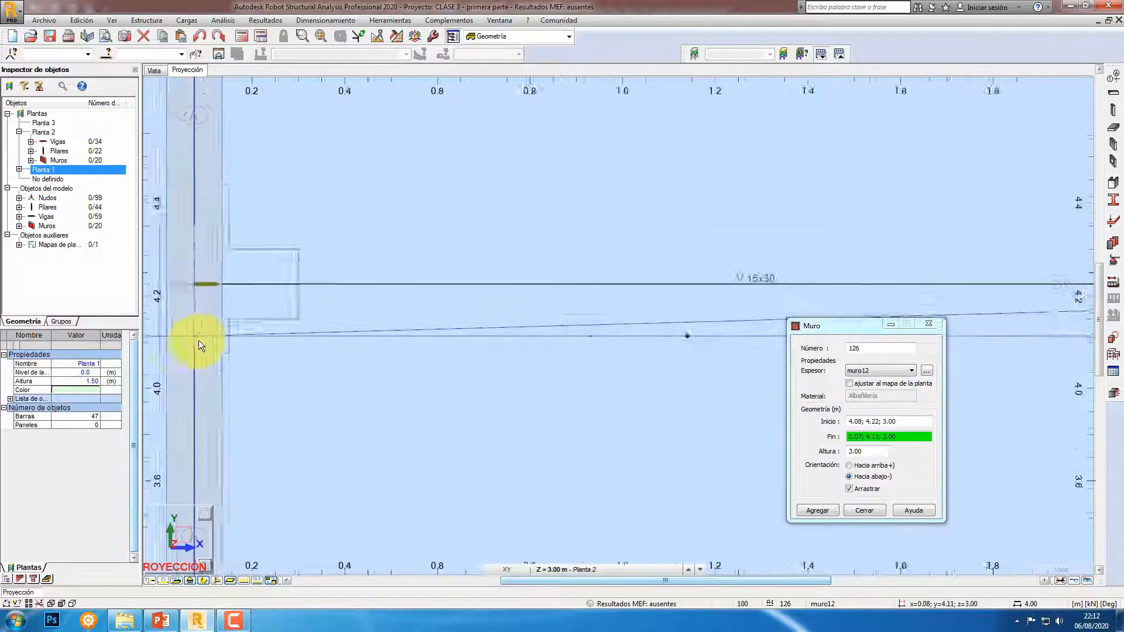
left_click(224, 268)
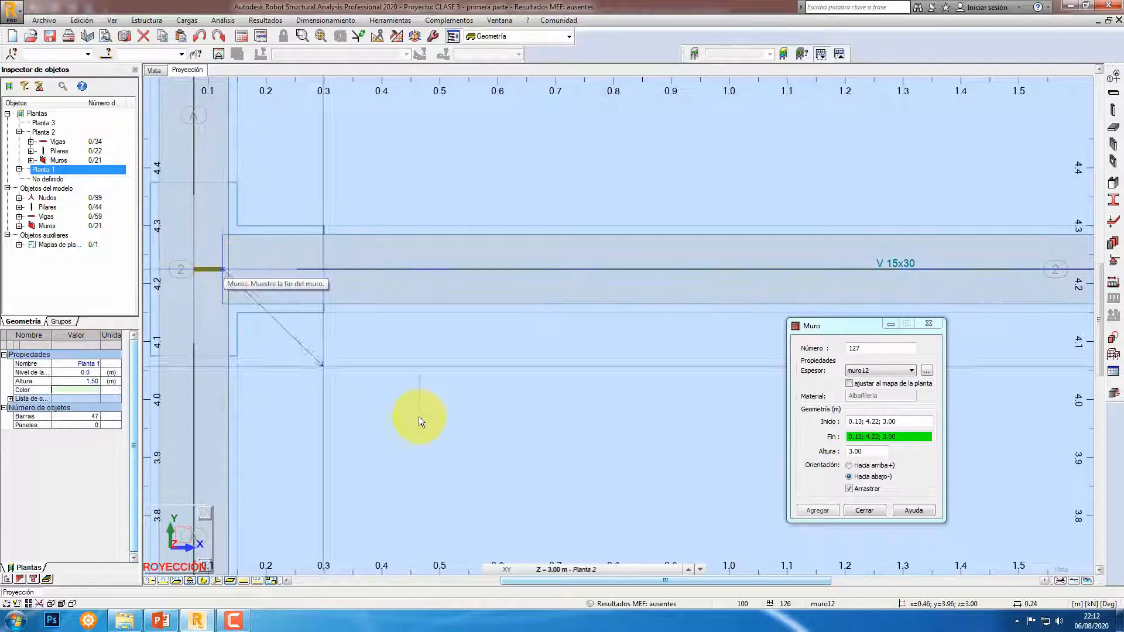
key("Escape")
Step: Examine the beam span without a wall on axis 3 between axes B and C
scroll(436, 405, "down", 5)
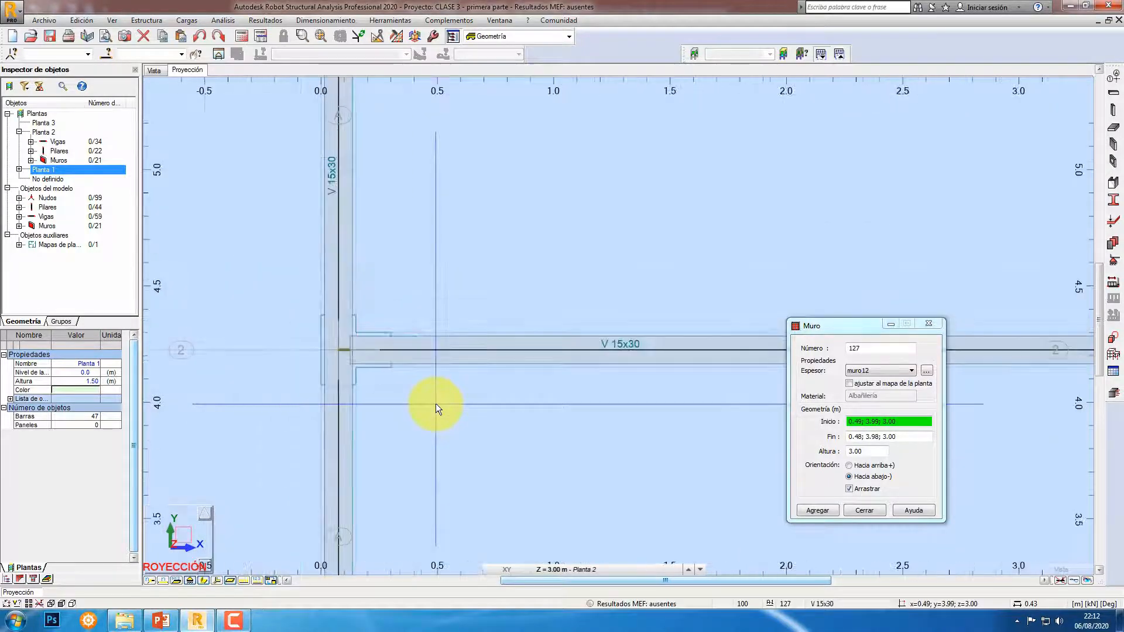
scroll(436, 404, "down", 4)
middle_click_drag(538, 422, 247, 434)
middle_click_drag(490, 344, 561, 358)
scroll(486, 282, "up", 4)
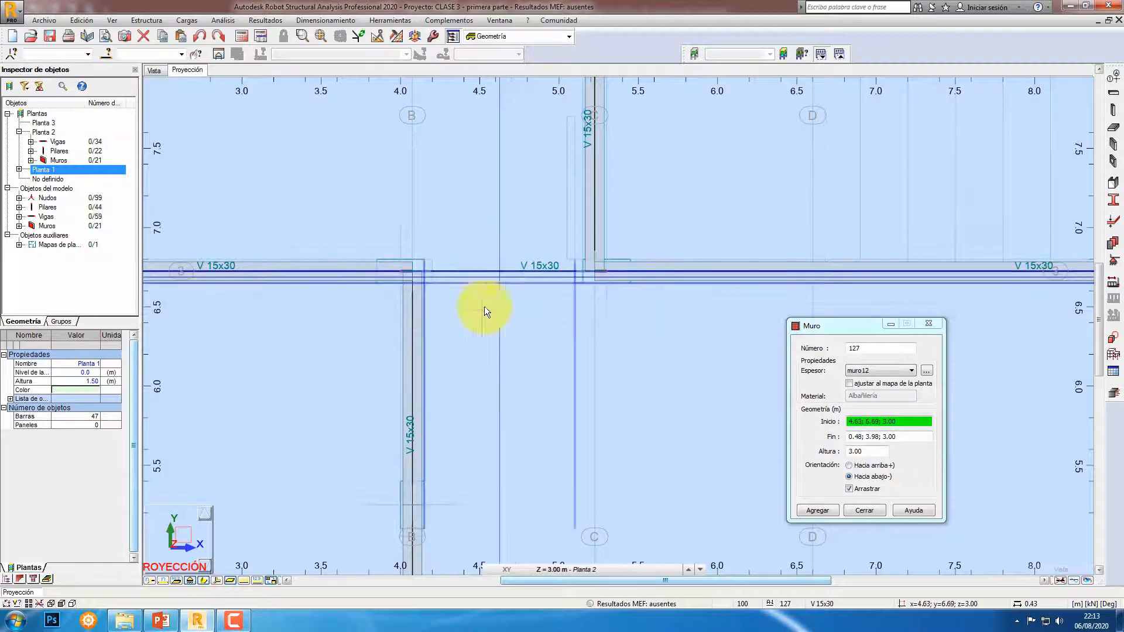
scroll(473, 254, "up", 2)
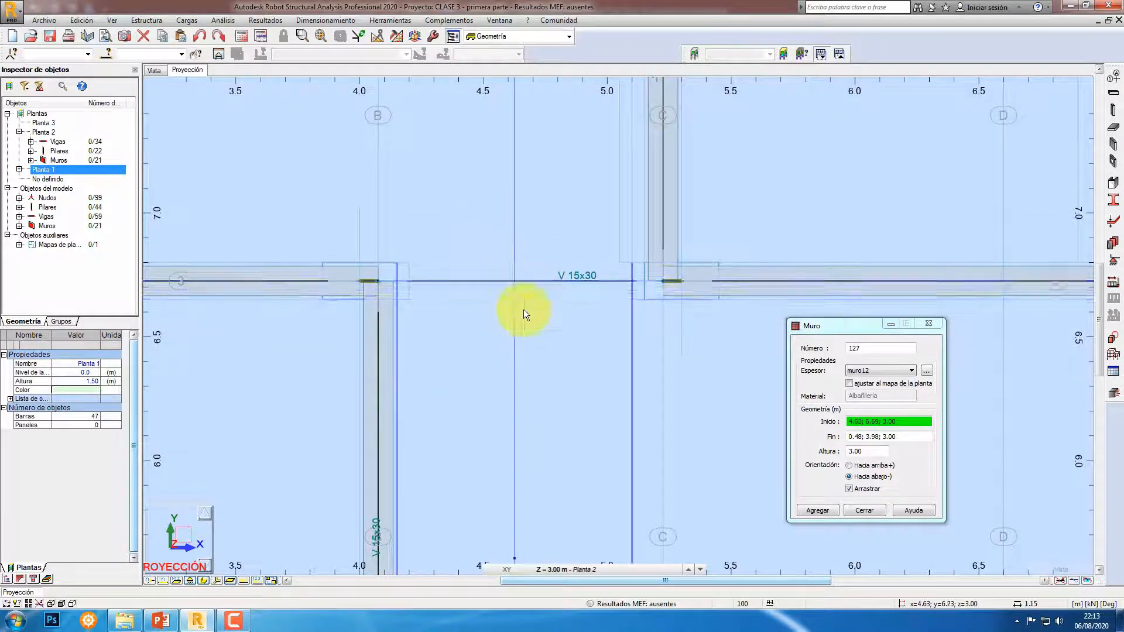
scroll(492, 260, "down", 4)
scroll(487, 284, "down", 1)
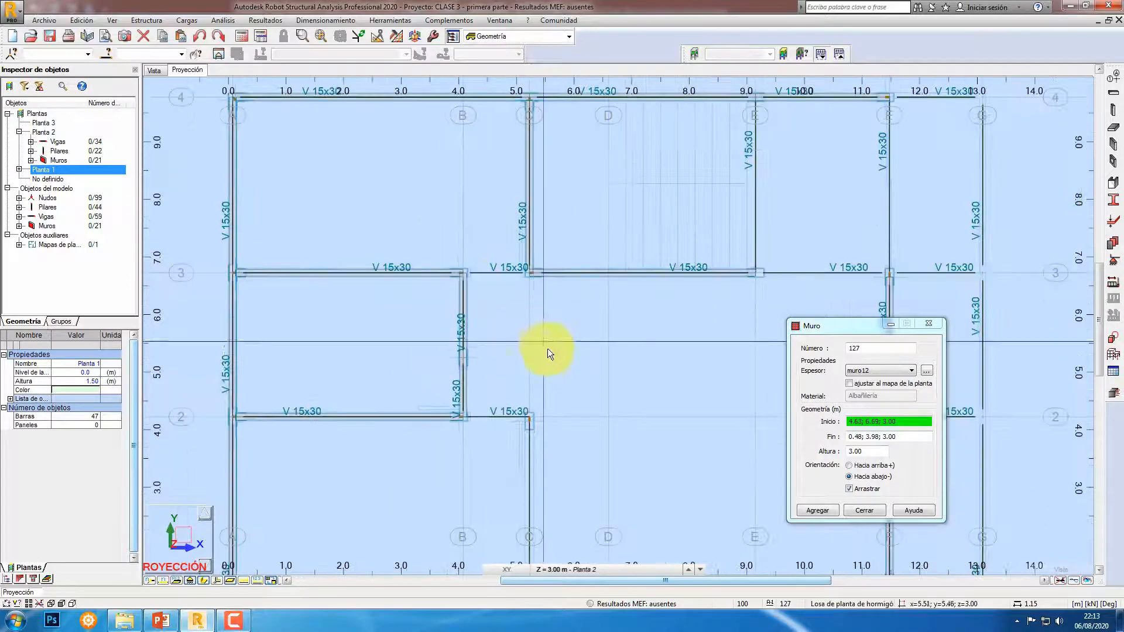
Step: Draw a muro12 wall along axis C from the rigid offset end at y = 4.15 below axis 2 to y = 0.13 beside axis 1
middle_click_drag(536, 298, 521, 125)
scroll(540, 275, "up", 2)
scroll(510, 215, "up", 5)
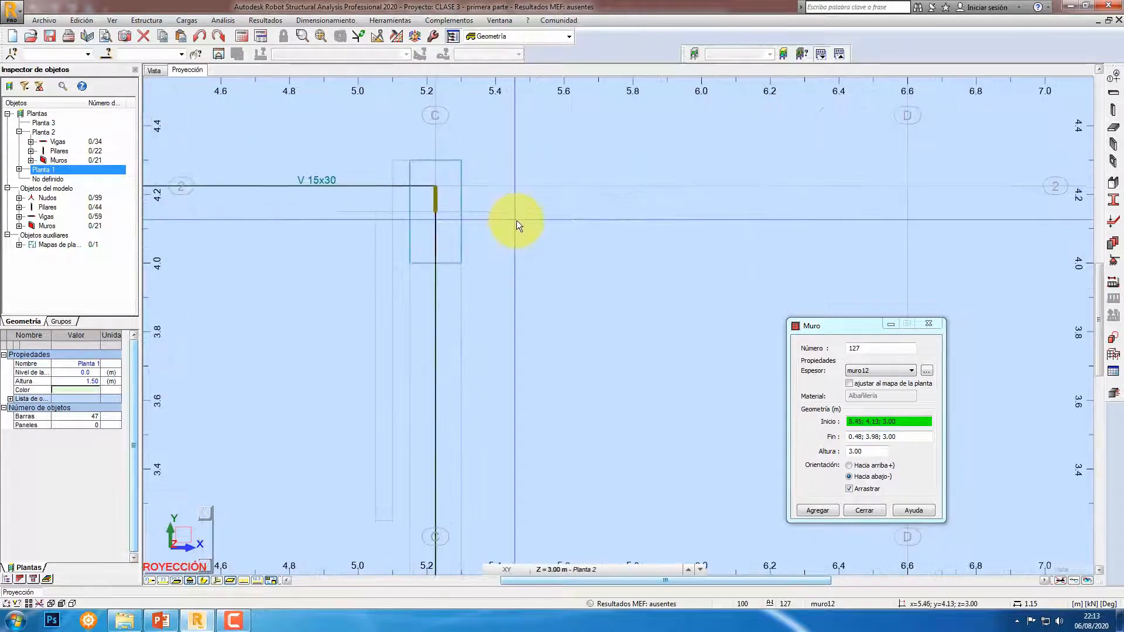
left_click(435, 211)
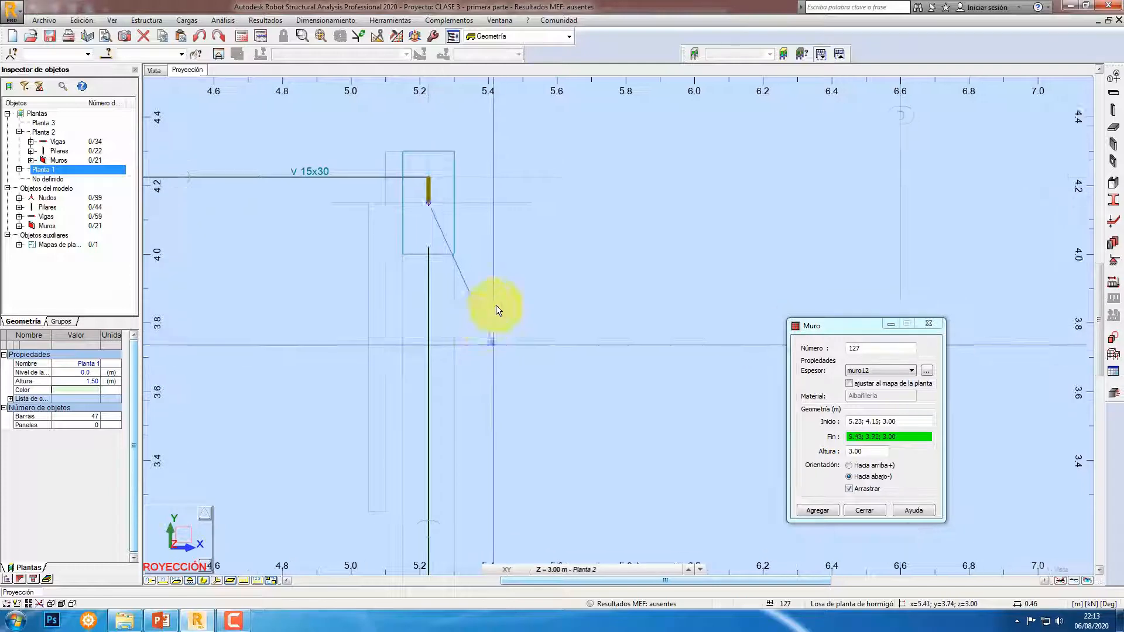
middle_click_drag(505, 378, 546, 92)
scroll(545, 112, "down", 5)
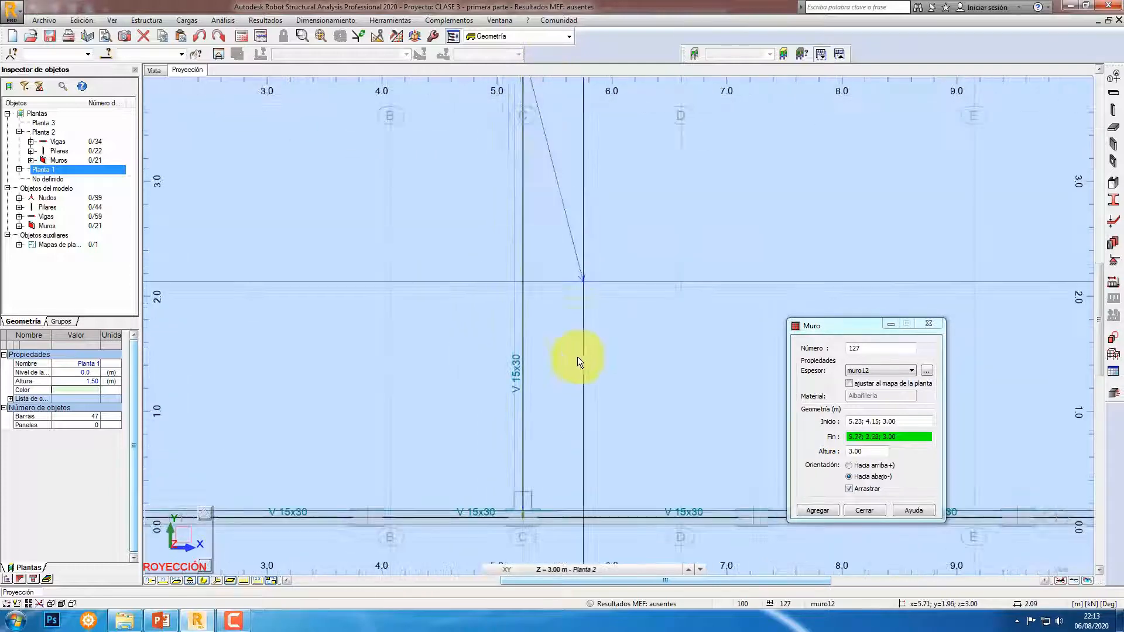
scroll(516, 468, "up", 8)
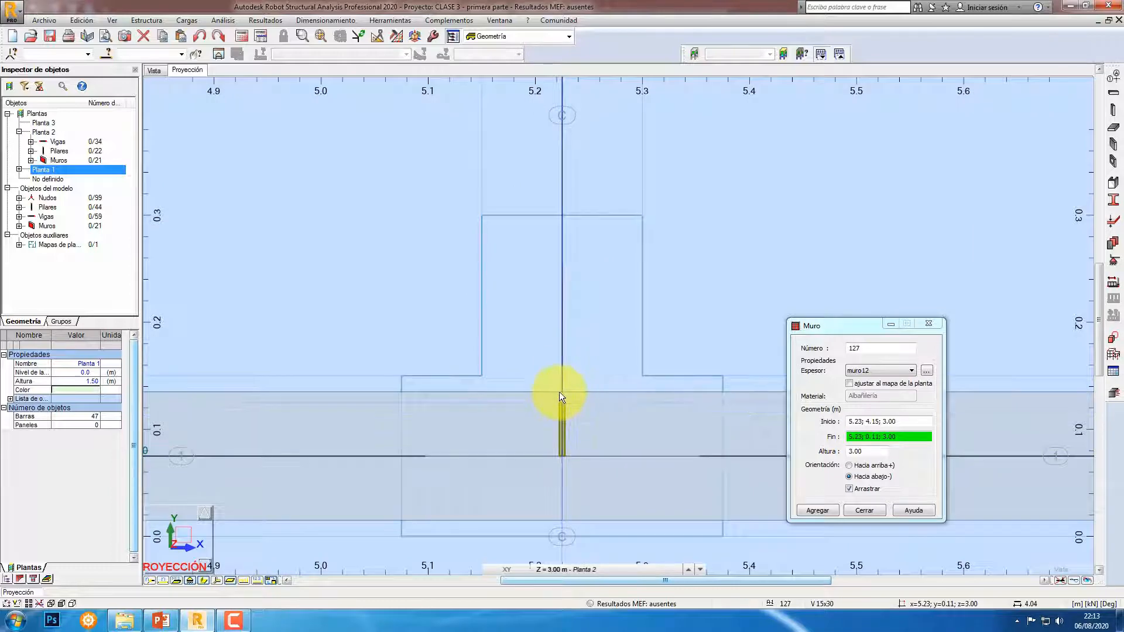
scroll(565, 404, "up", 2)
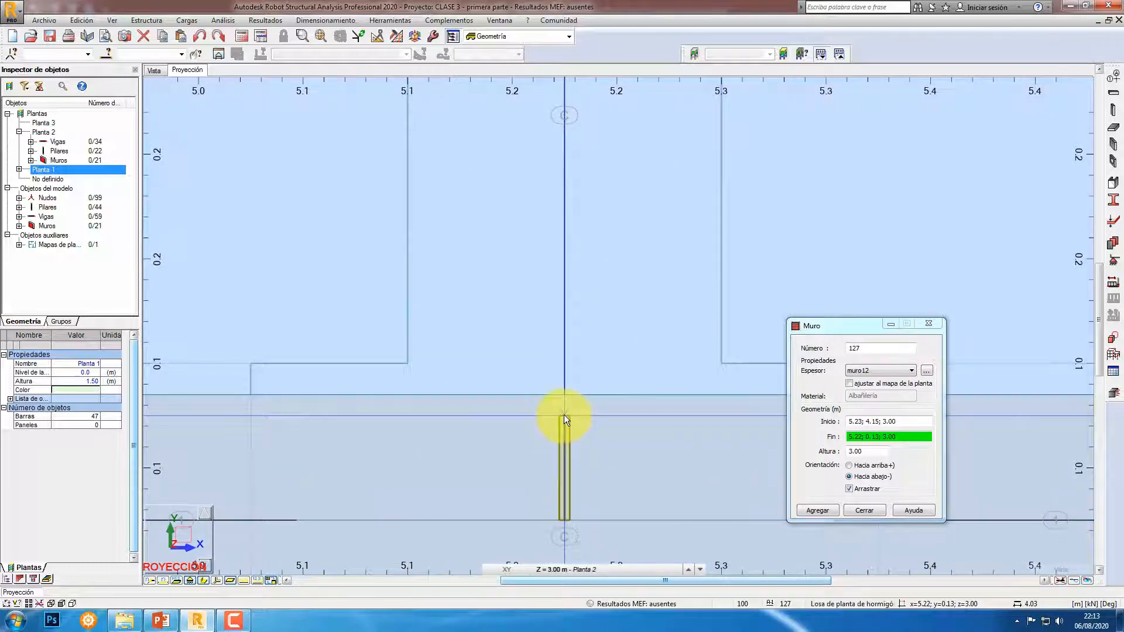
left_click(564, 415)
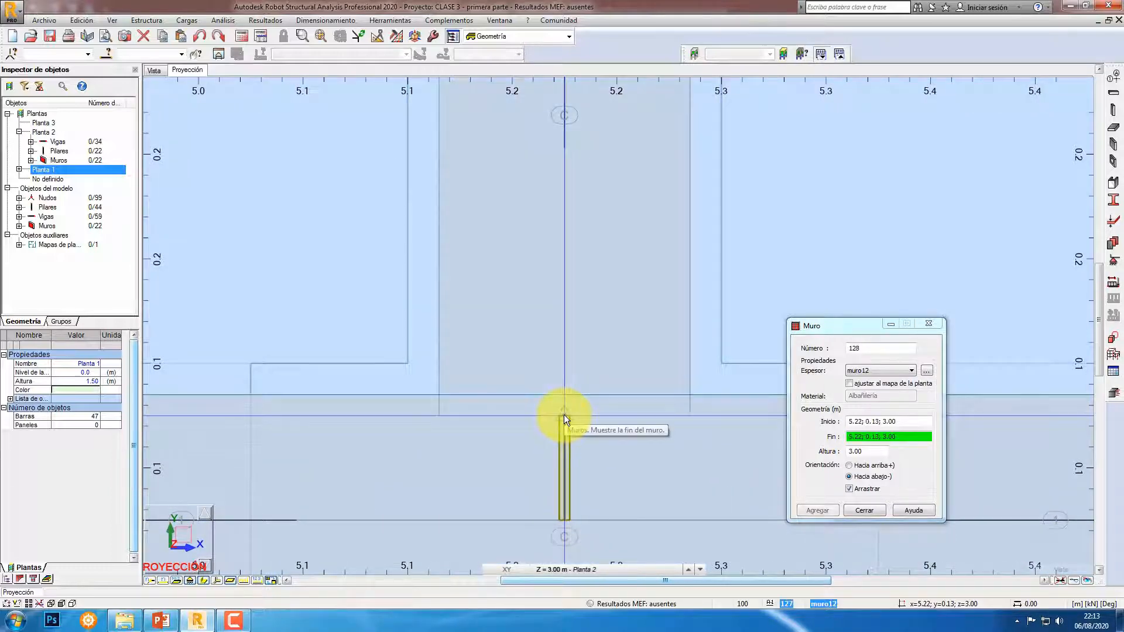
Step: End the wall run at axis C without adding another wall and close the wall definition
scroll(532, 389, "down", 7)
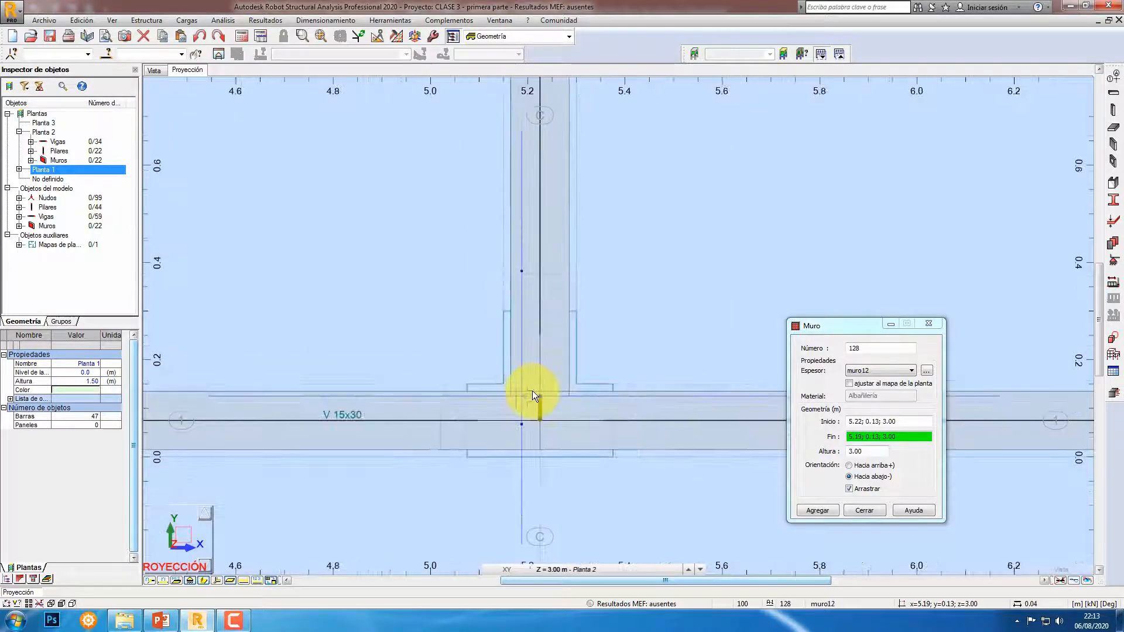
scroll(533, 392, "down", 4)
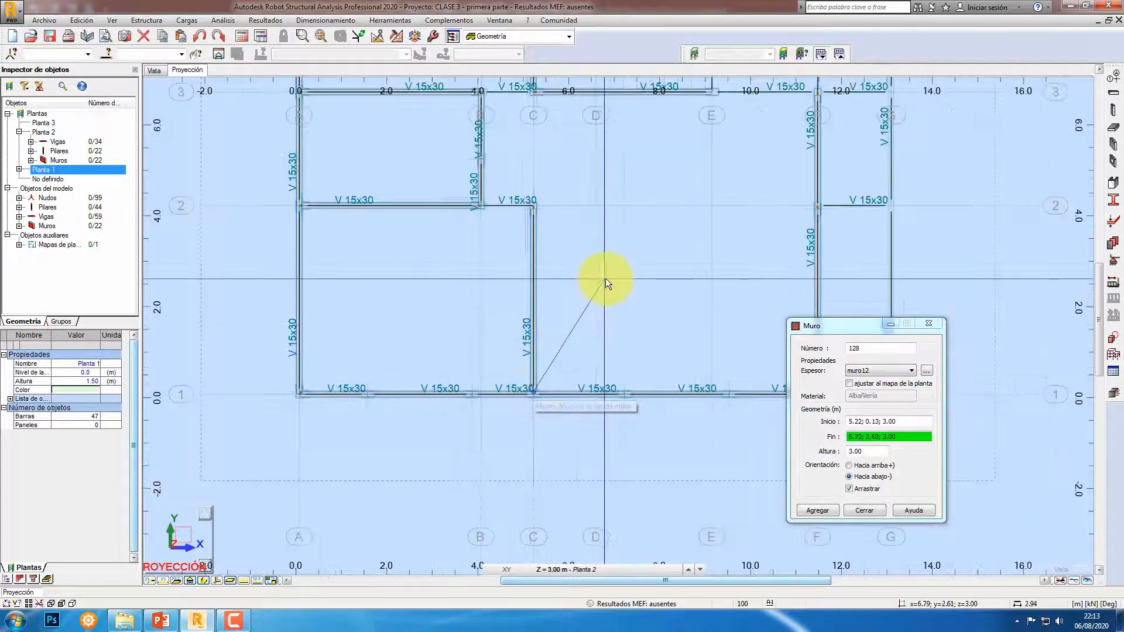
middle_click_drag(573, 277, 532, 415)
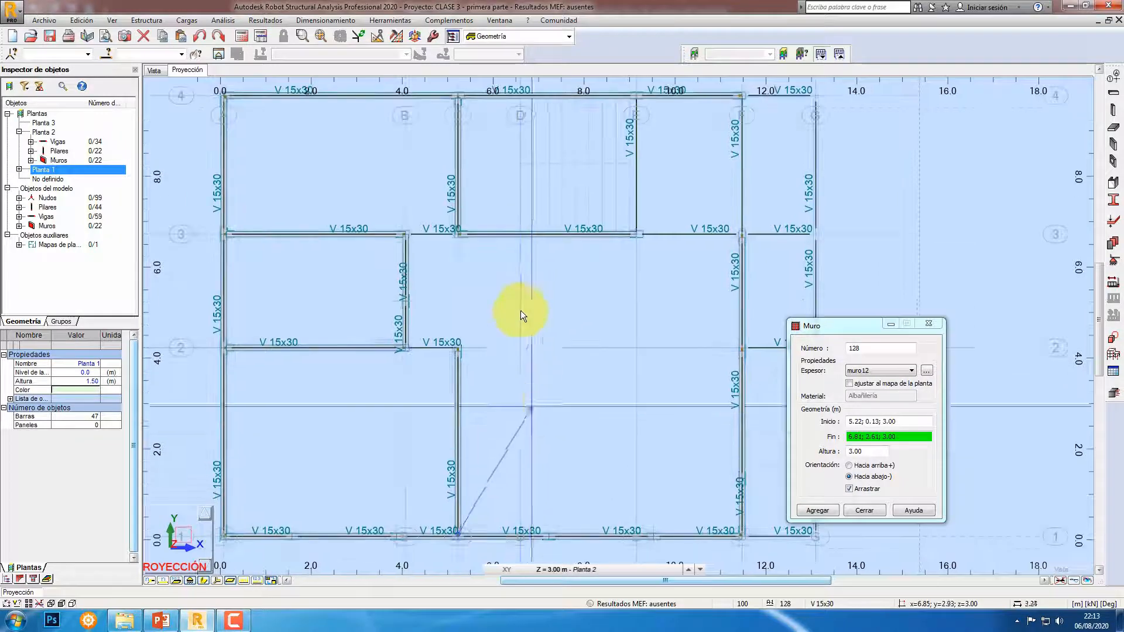
left_click(520, 309)
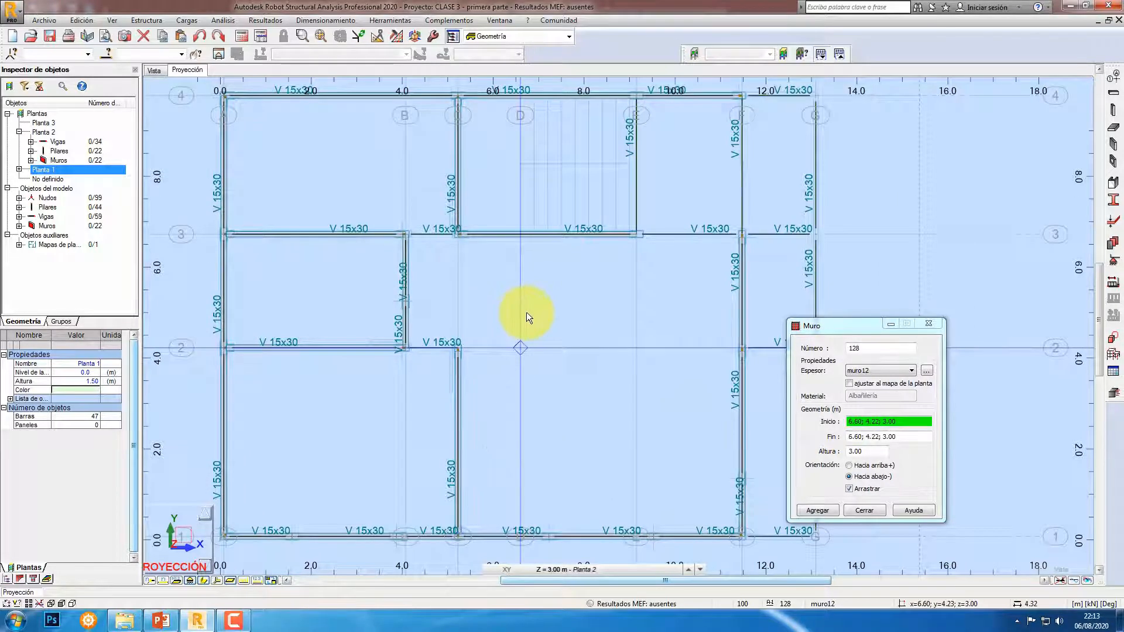
left_click(871, 511)
Step: In the 3D view, hide the node numbers and display the section shapes of the bars to review the finished walls
left_click(150, 71)
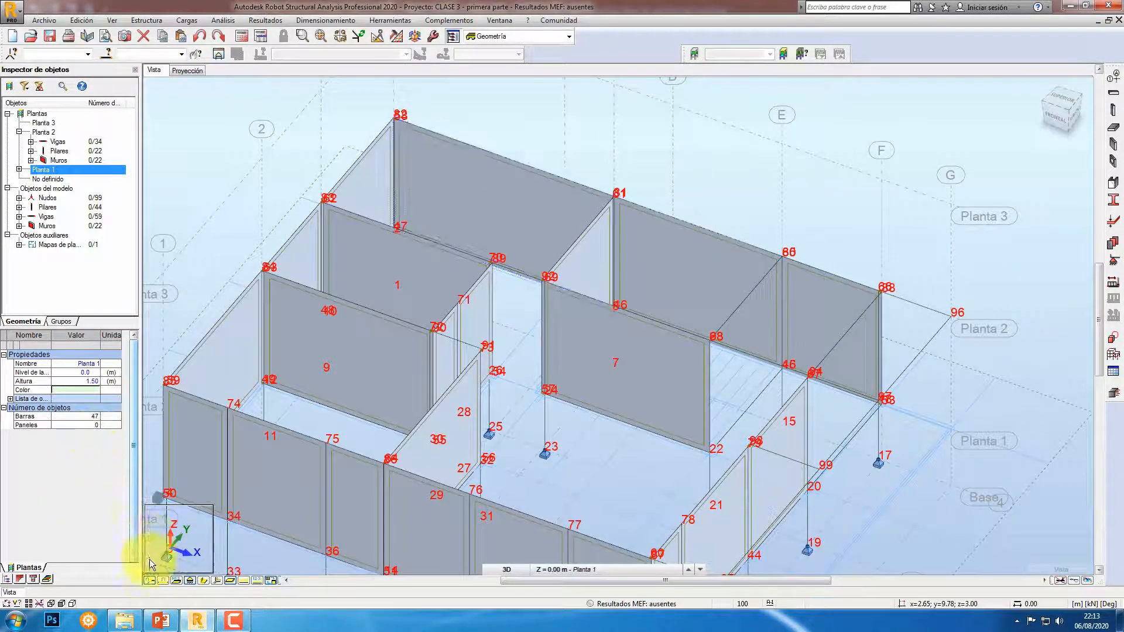
left_click(150, 581)
right_click(721, 150)
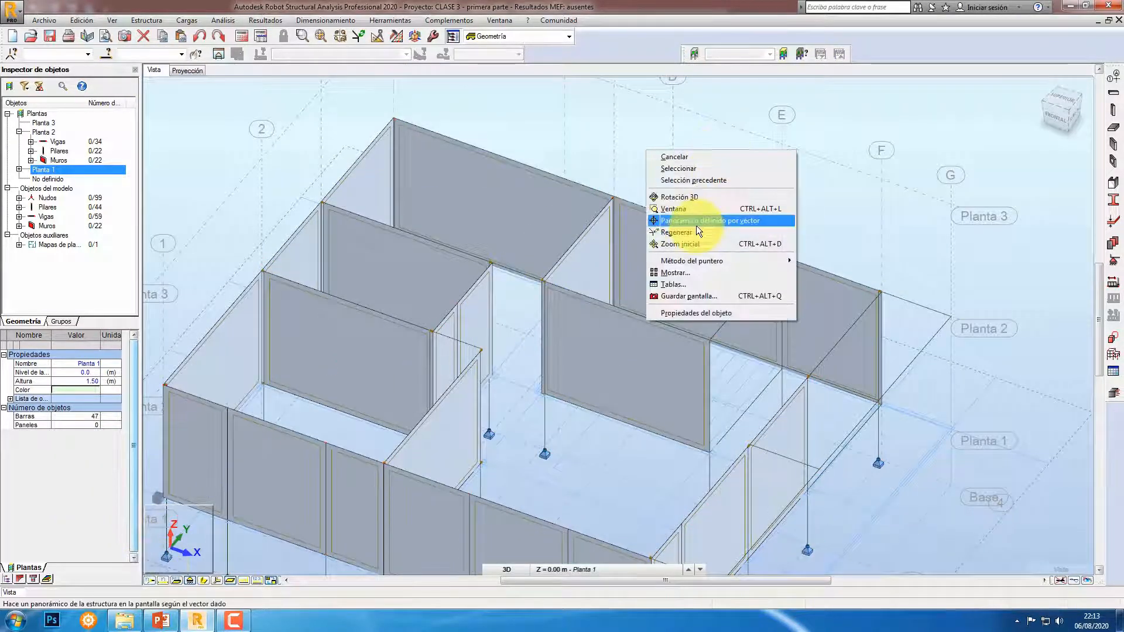
left_click(697, 197)
mouse_move(584, 407)
left_mouse_down()
mouse_move(585, 396)
mouse_move(497, 412)
mouse_move(457, 406)
mouse_move(642, 405)
mouse_move(575, 417)
left_mouse_up()
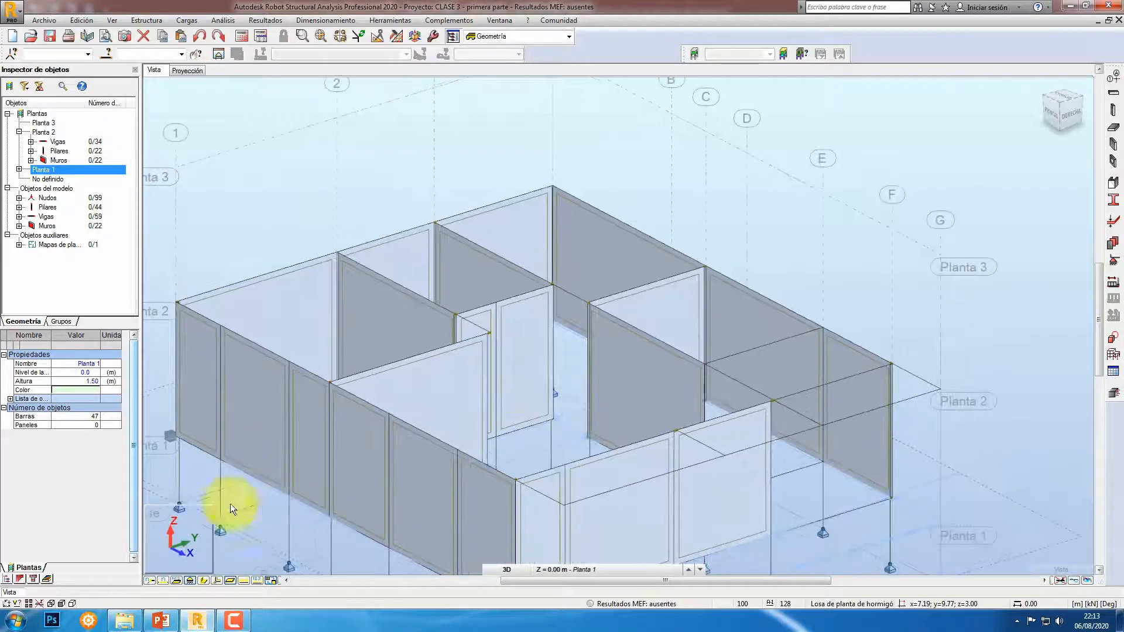
left_click(202, 581)
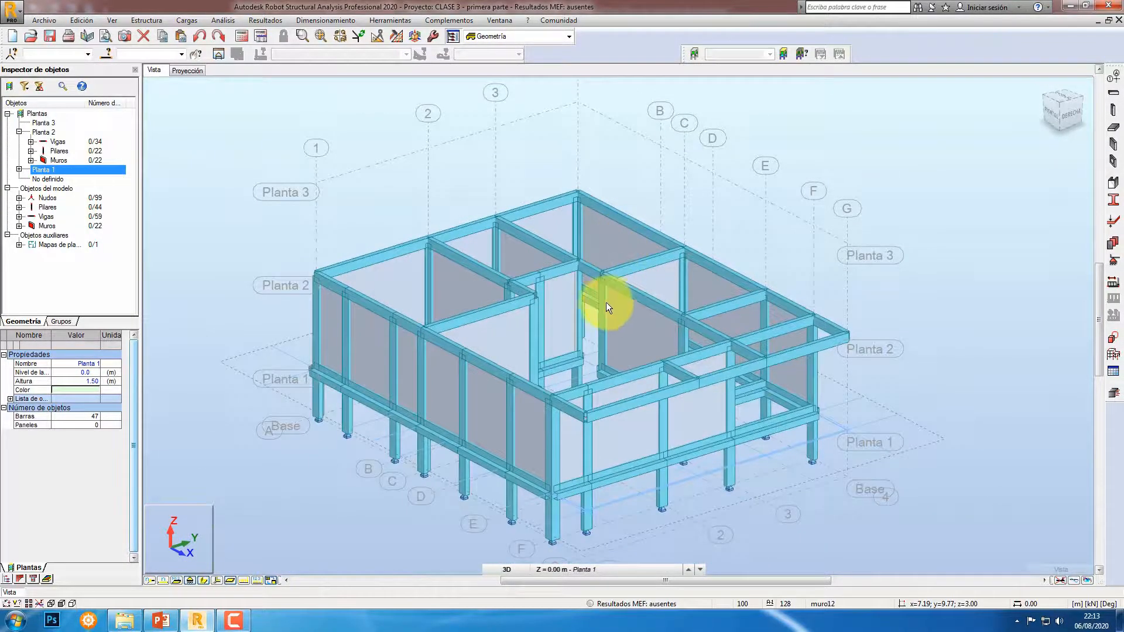
left_click_drag(607, 303, 603, 326)
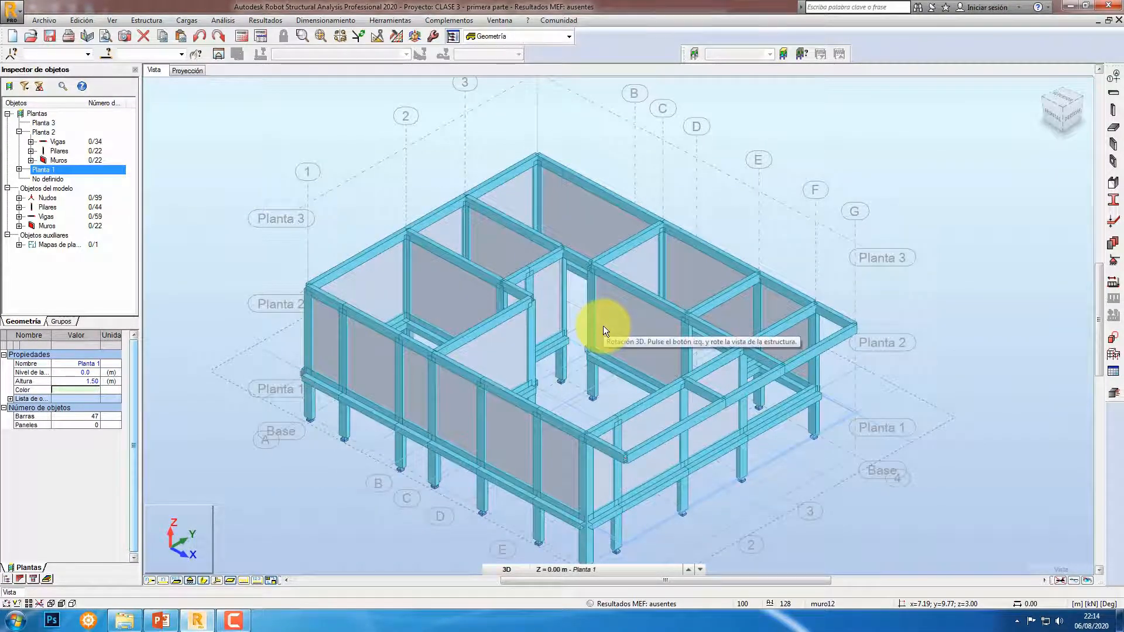
Step: Leave the 3D rotation mode and select the wall panel on axis 1 between the second and third columns from axis A
left_click_drag(600, 328, 587, 355)
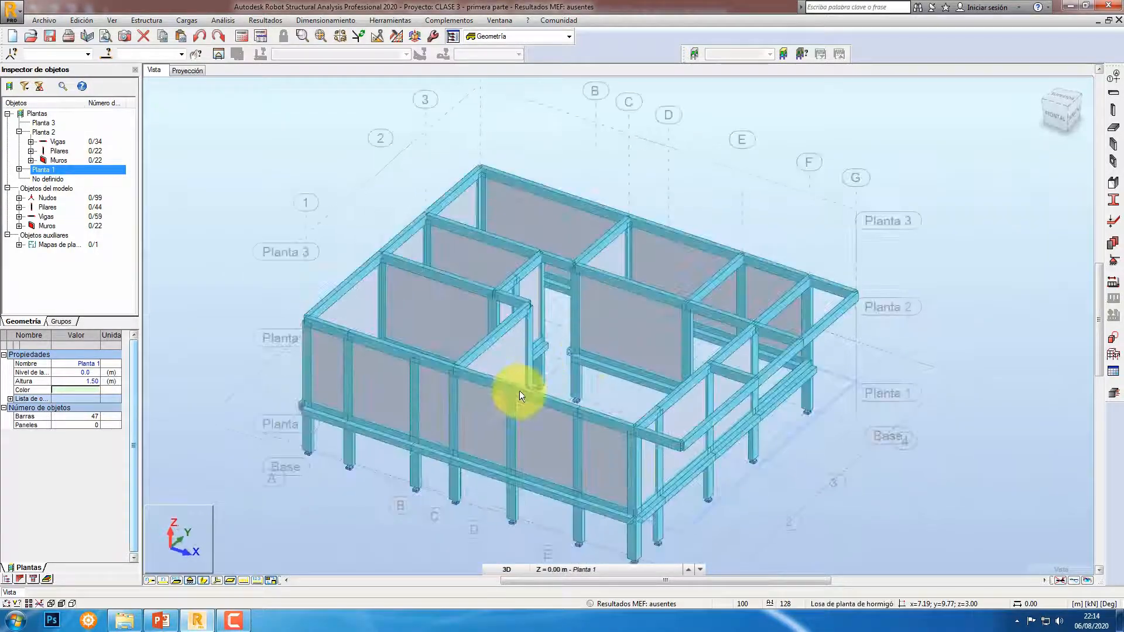
middle_click_drag(520, 391, 615, 306)
scroll(424, 328, "up", 2)
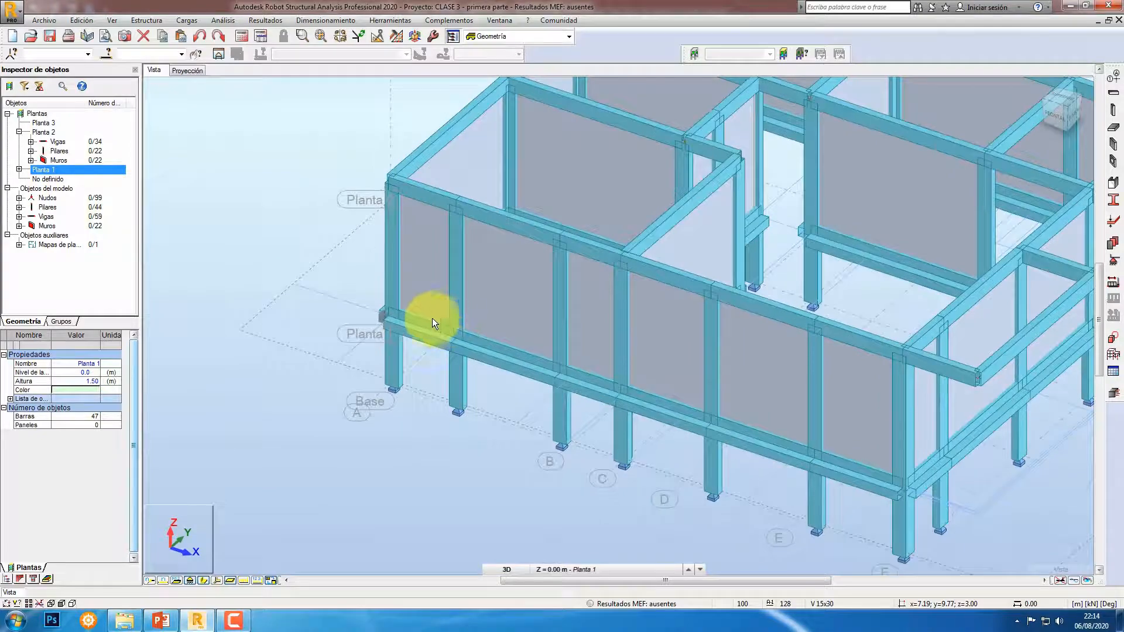
middle_click_drag(421, 276, 336, 326)
right_click(208, 189)
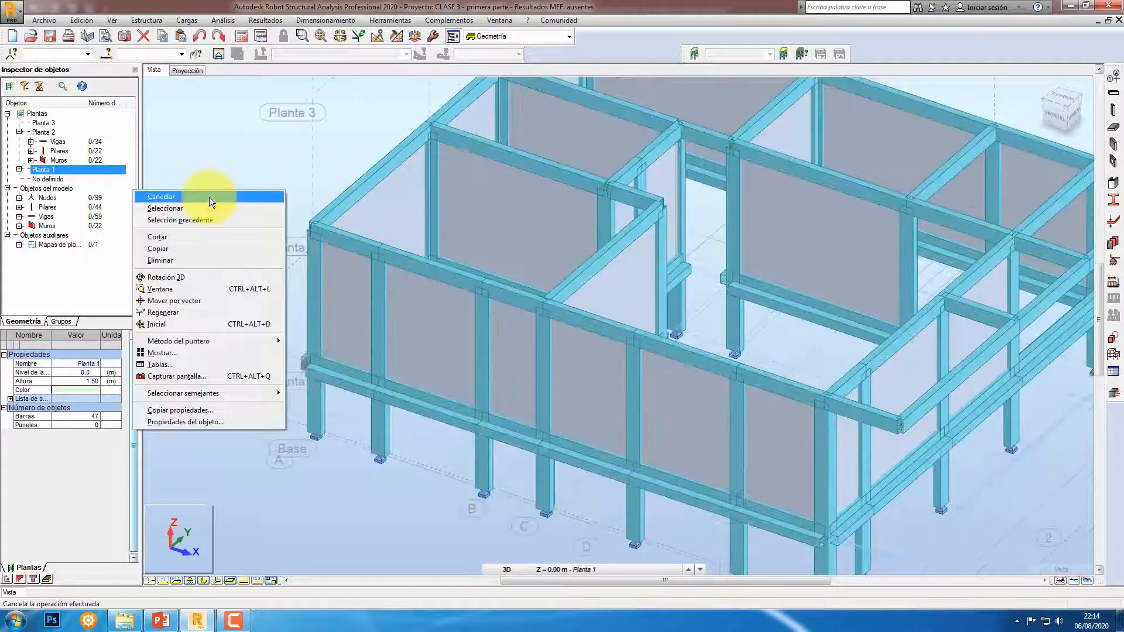
left_click(209, 197)
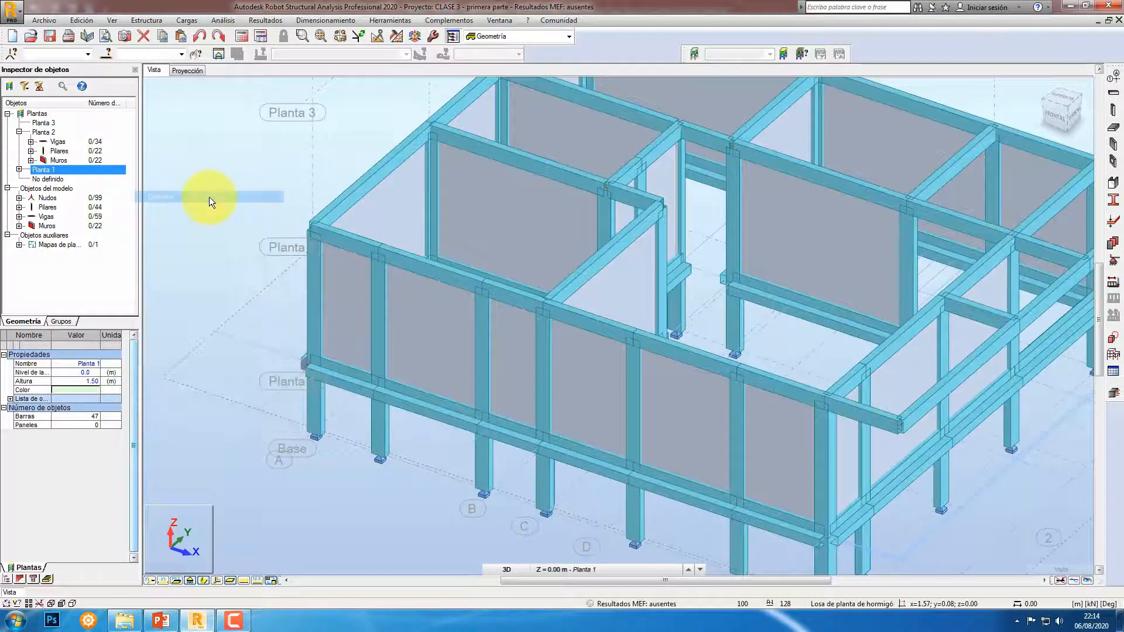
left_click(420, 311)
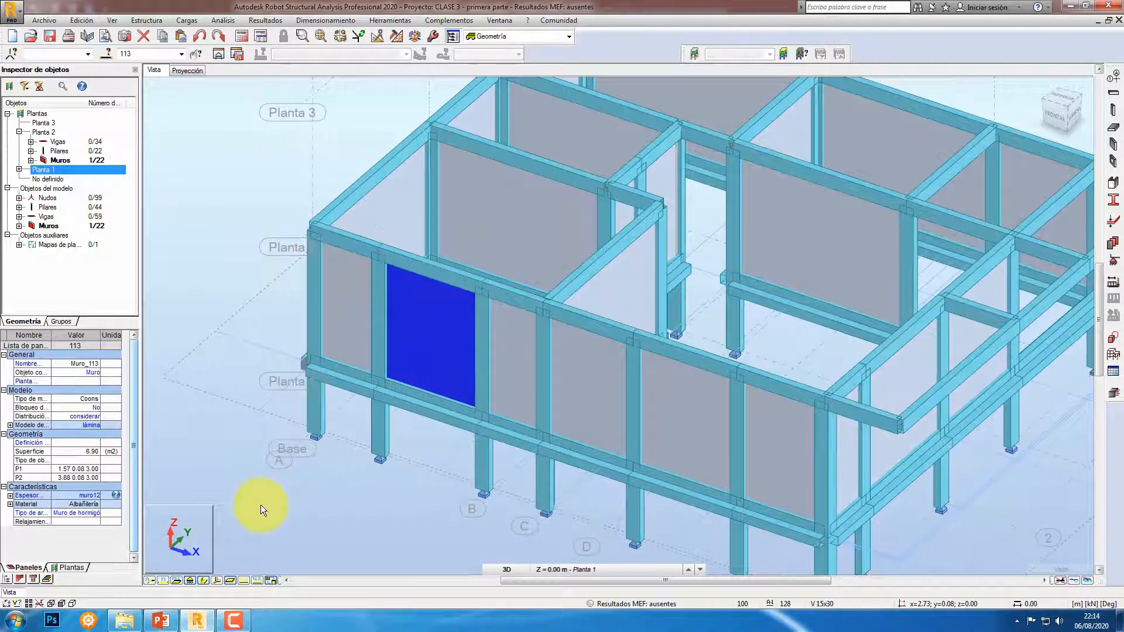
Step: Open the recent drawing Plano vivienda 2 pisos in AutoCAD 2018
left_click(17, 621)
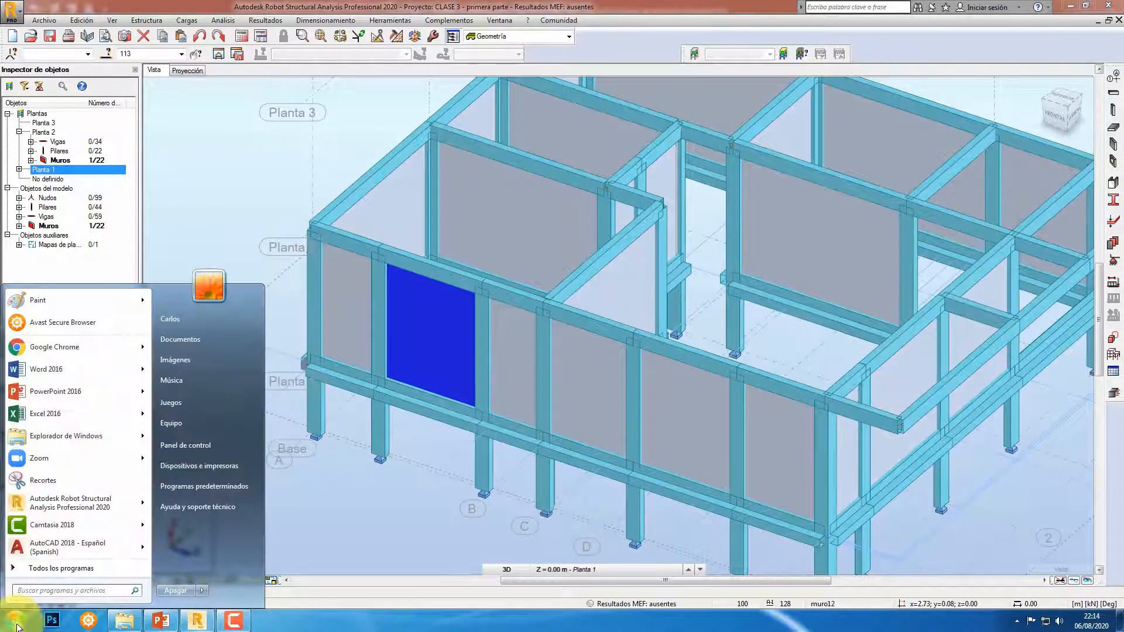
mouse_move(73, 546)
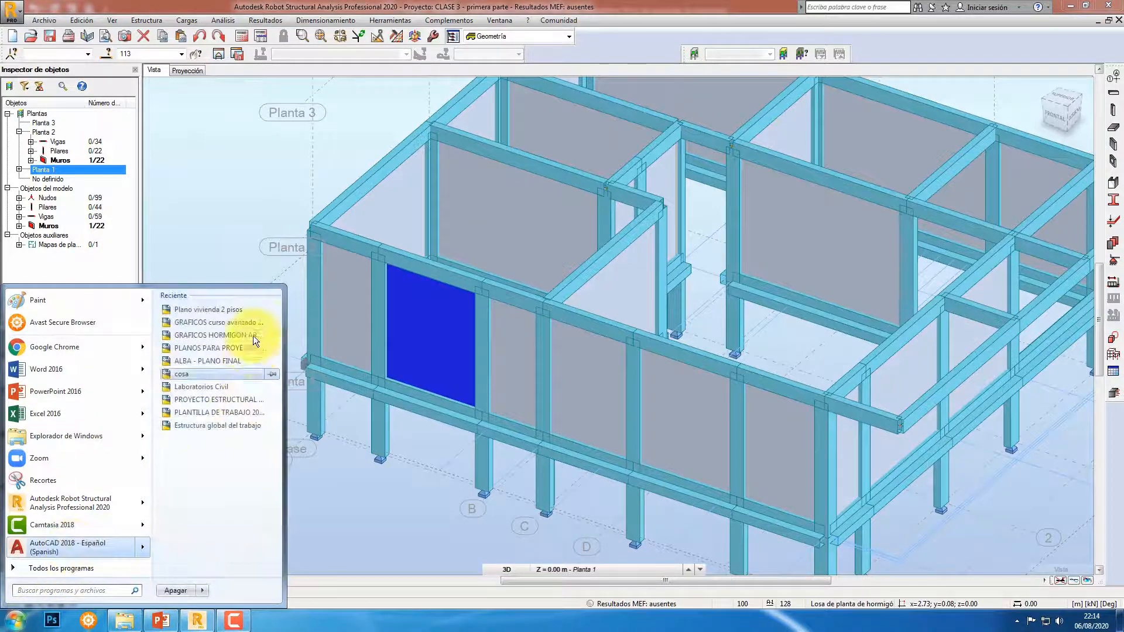
left_click(223, 309)
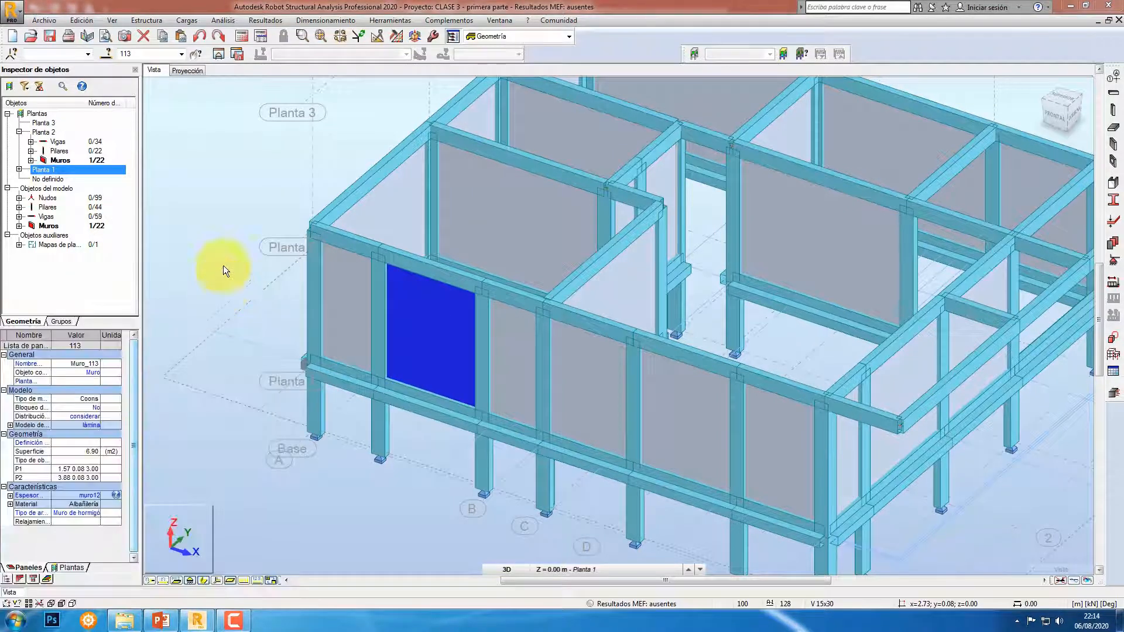
Step: Clear the selection in the structural model and reselect the axis 1 wall panel just before axis B
left_click(223, 204)
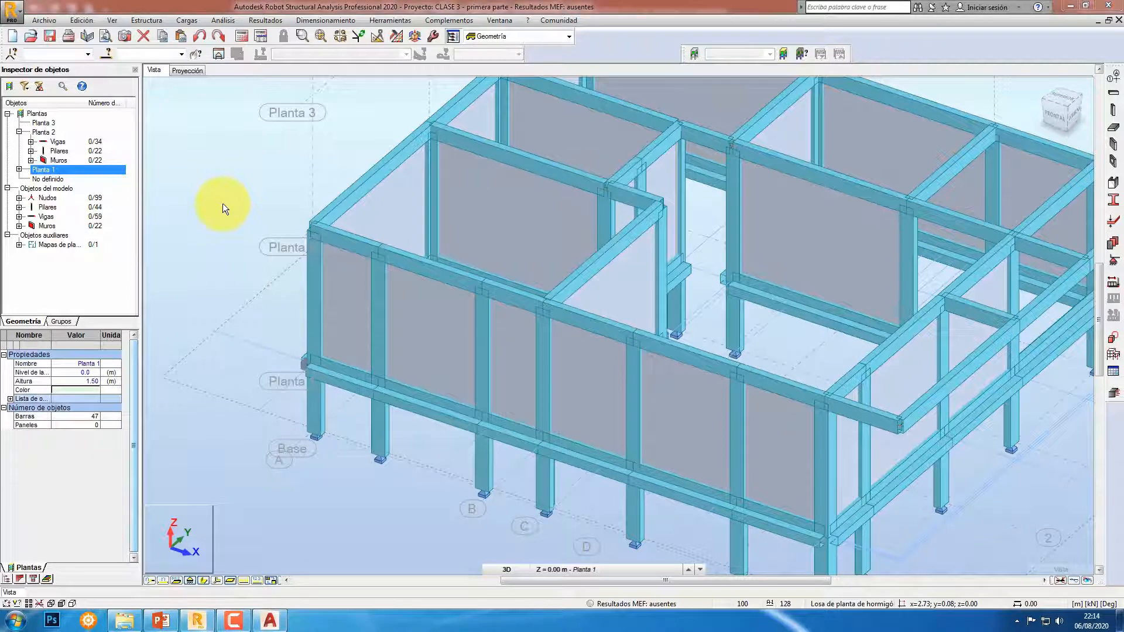
left_click(439, 375)
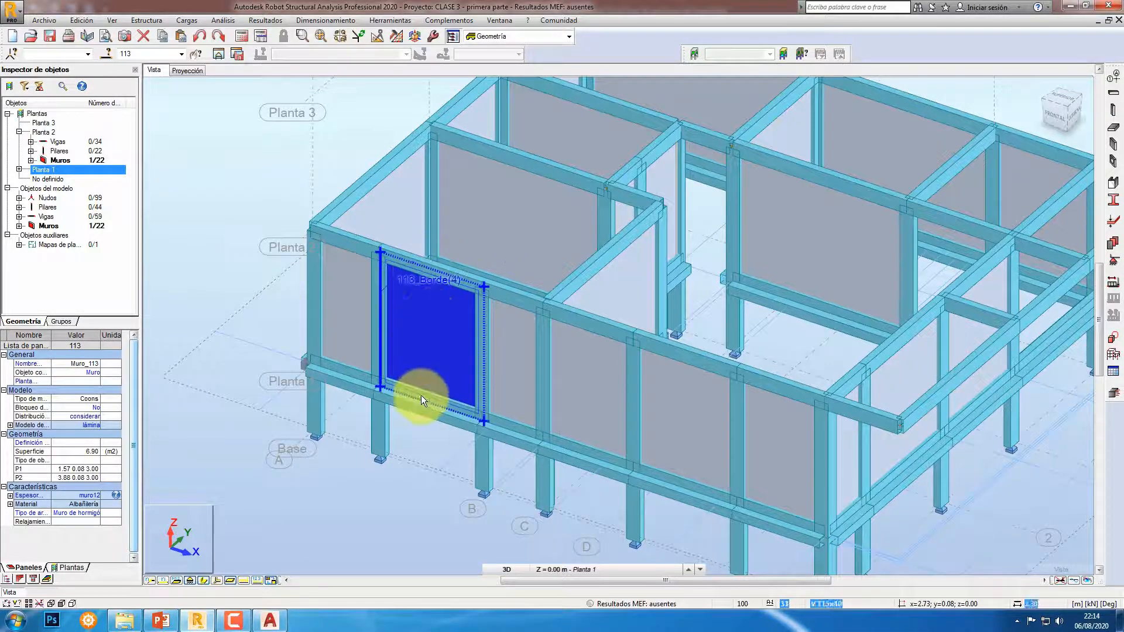
middle_click_drag(393, 501, 360, 511)
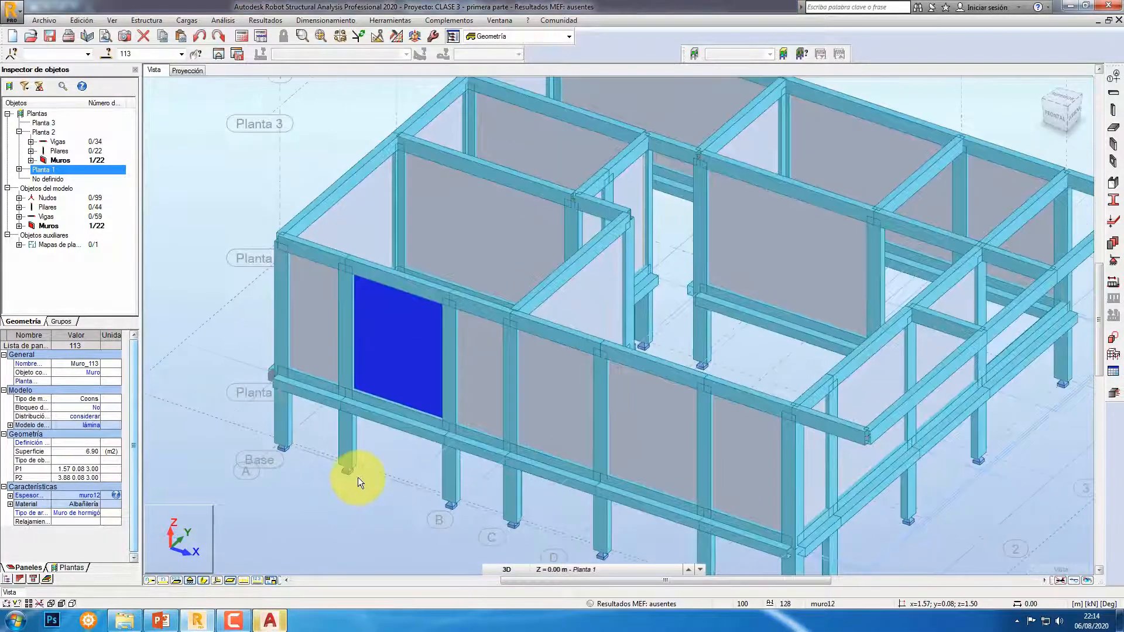
scroll(357, 478, "up", 2)
scroll(416, 476, "down", 1)
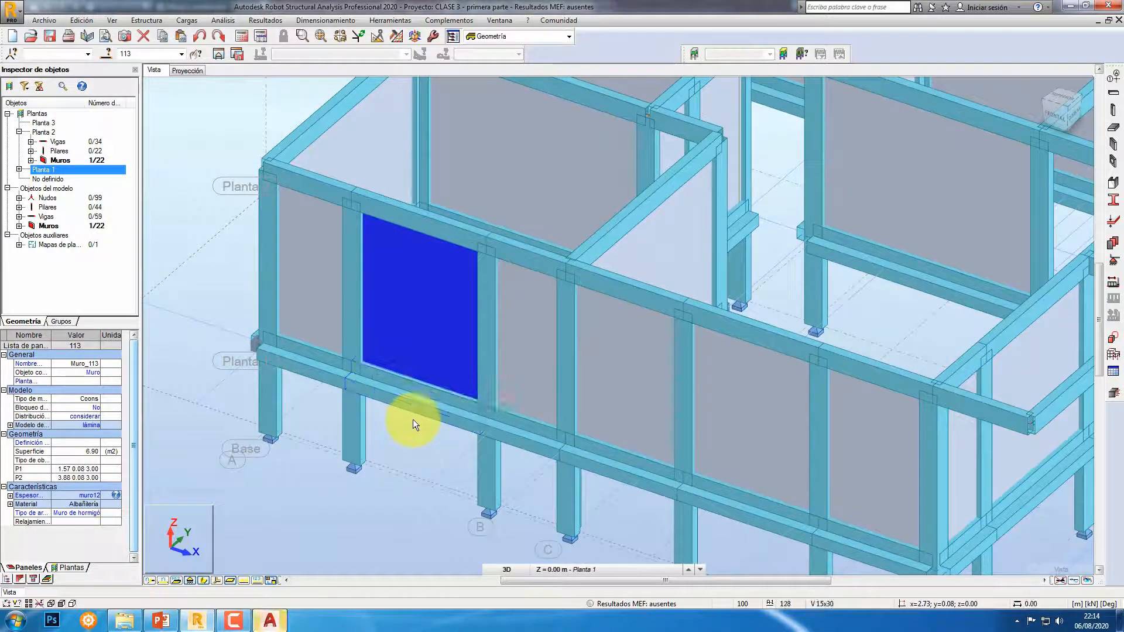
Step: Switch to AutoCAD, examine the window spans along axes 1 and F in the floor plan, and return to Robot Structural Analysis
left_click(269, 620)
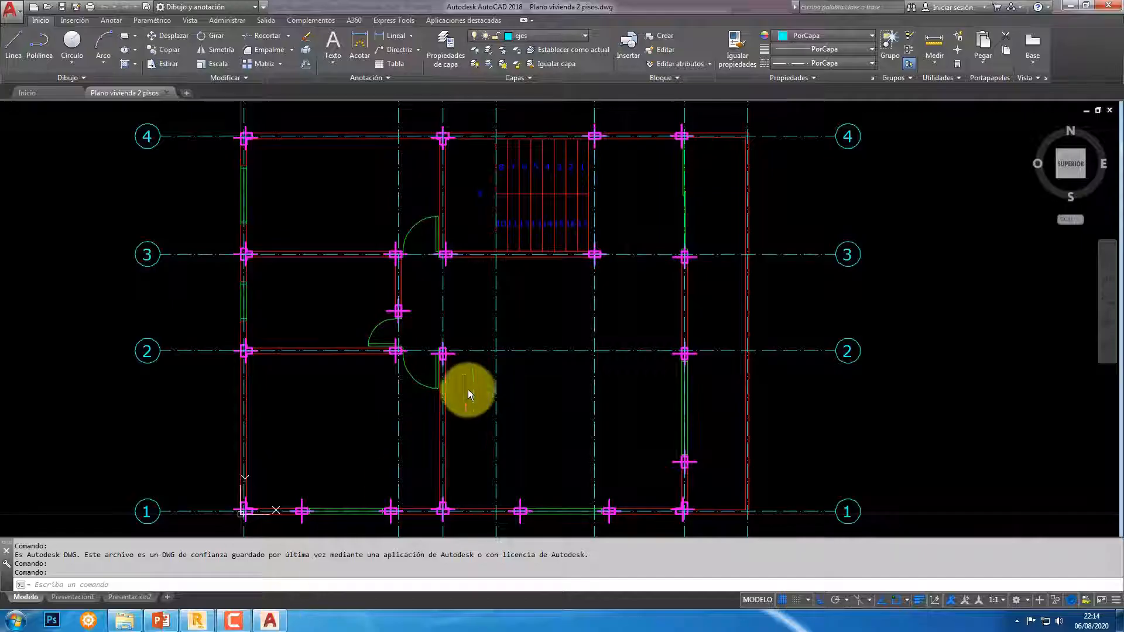
scroll(492, 410, "up", 3)
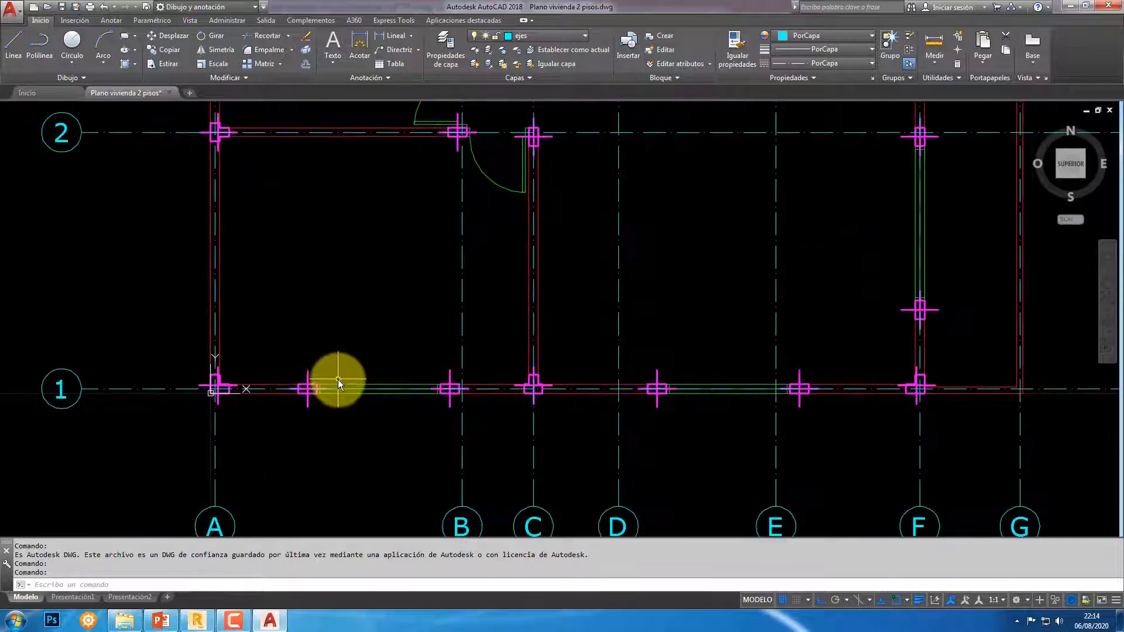
scroll(338, 380, "up", 4)
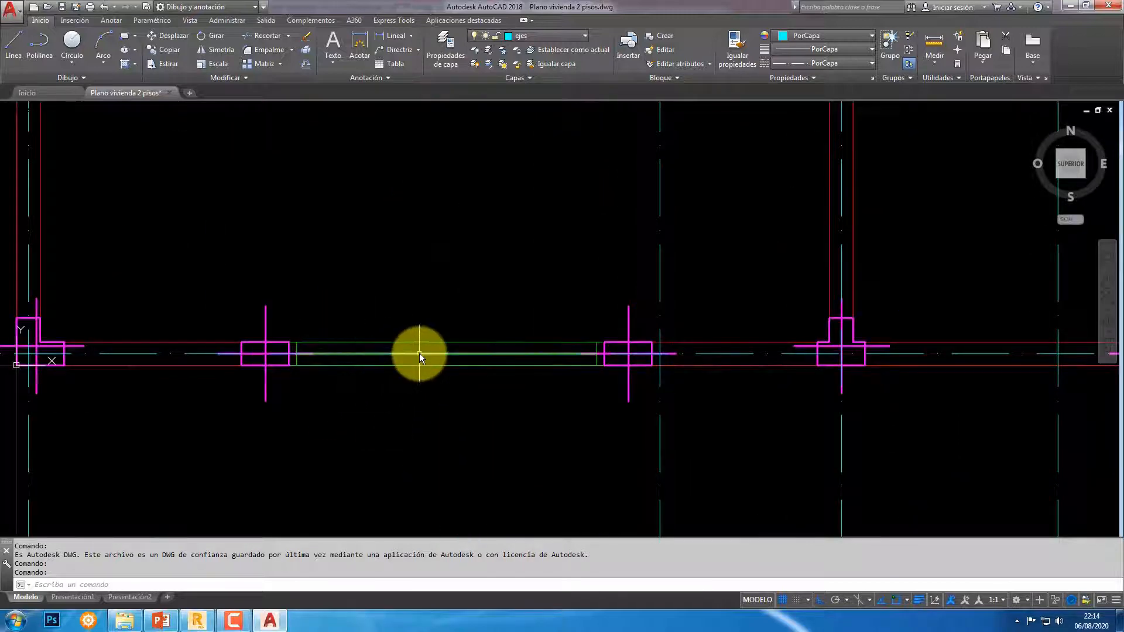
scroll(420, 353, "down", 5)
scroll(726, 346, "up", 4)
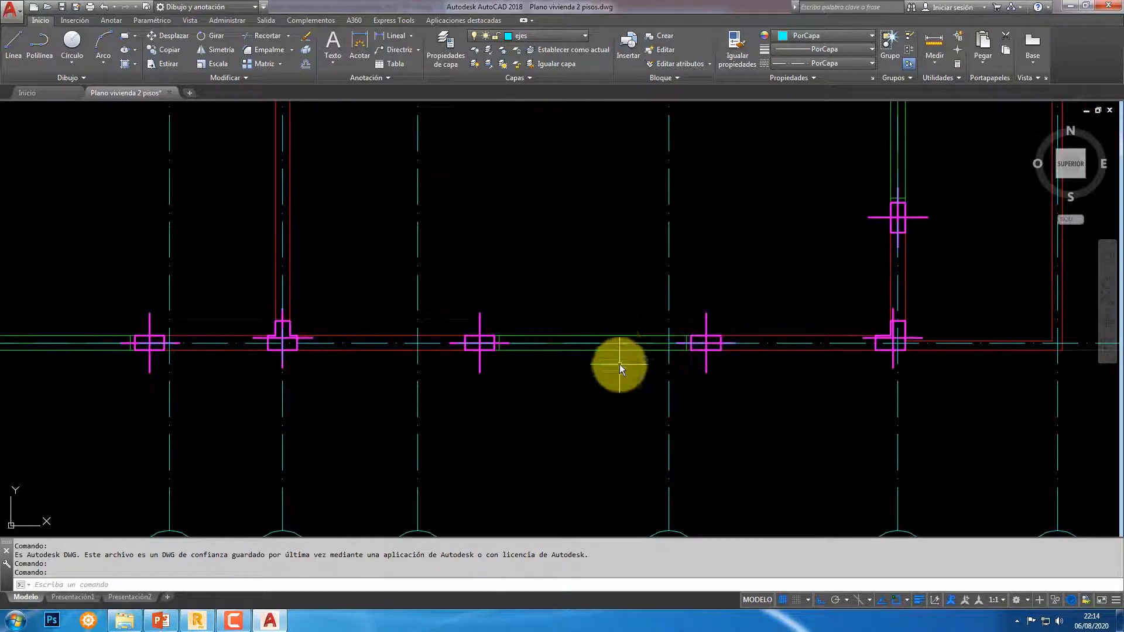
scroll(620, 370, "down", 4)
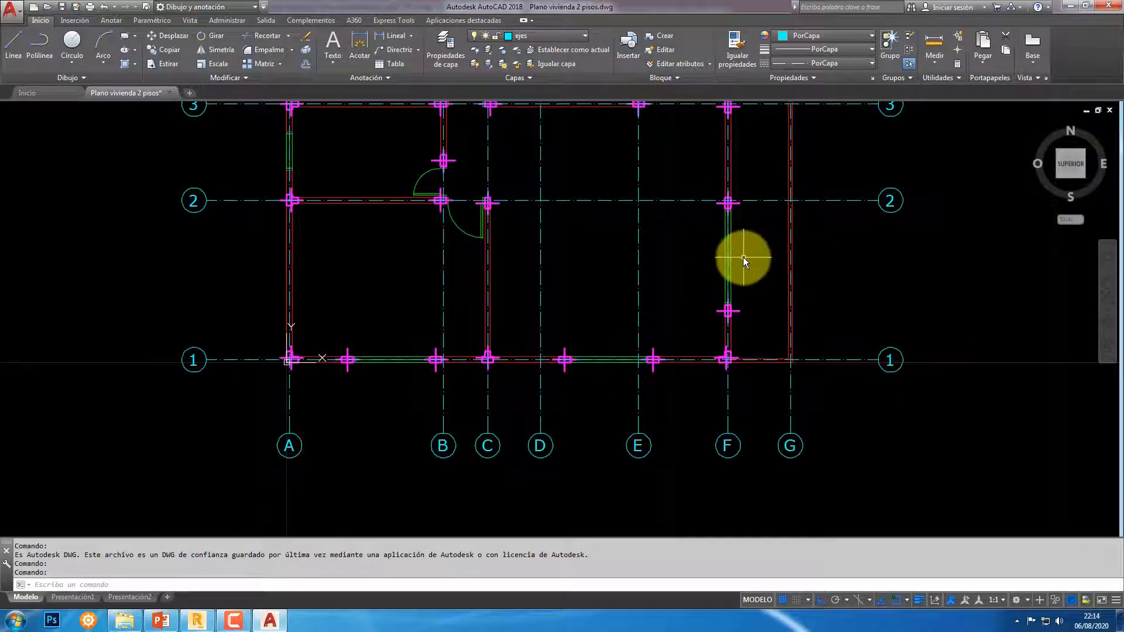
scroll(745, 252, "up", 2)
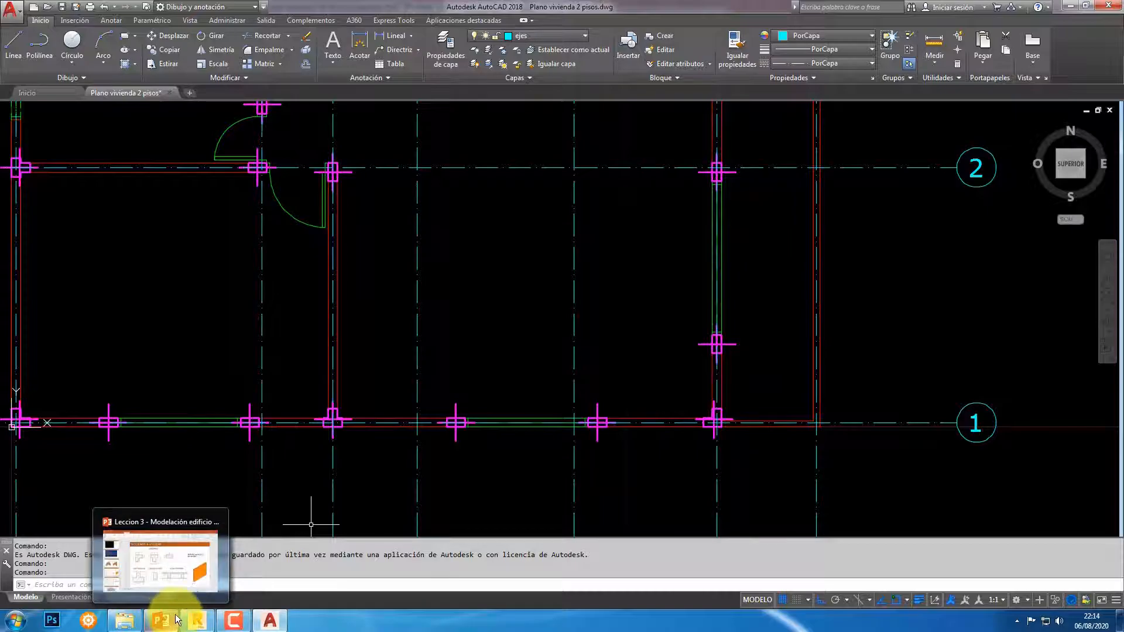
left_click(194, 626)
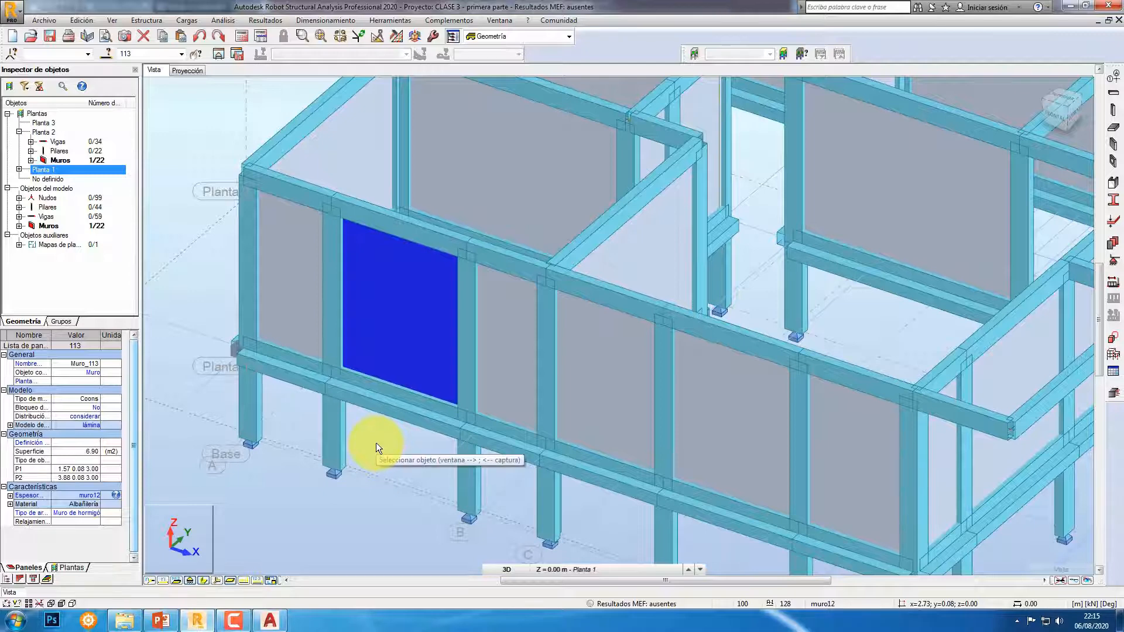
Step: Open the object properties of the selected axis 1 wall and dismiss the meshing options
right_click(409, 270)
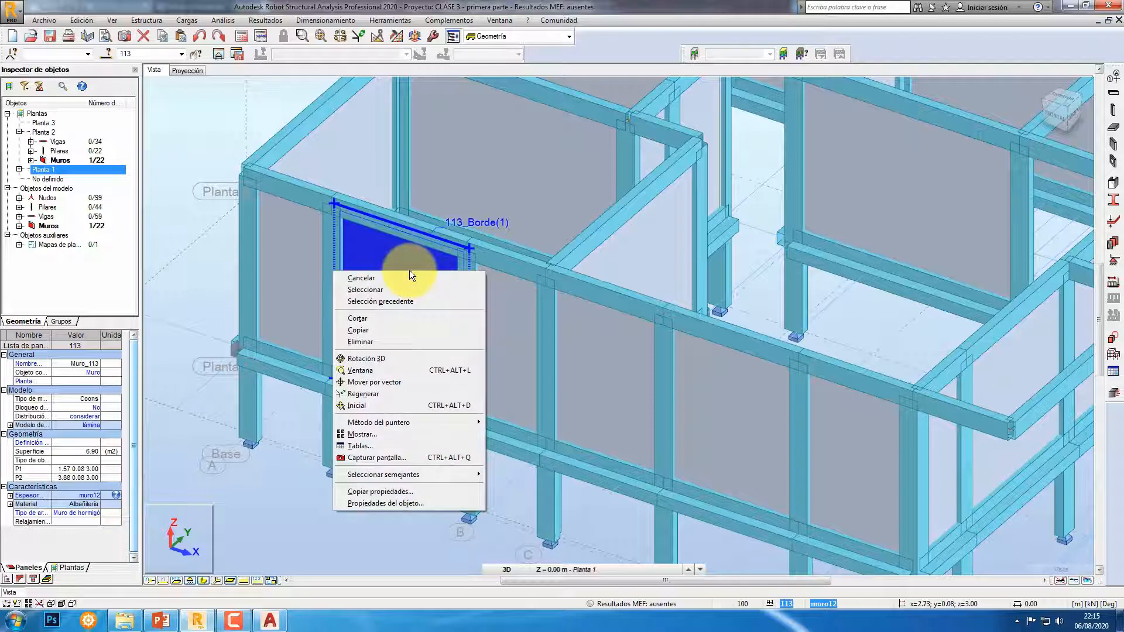
left_click(399, 503)
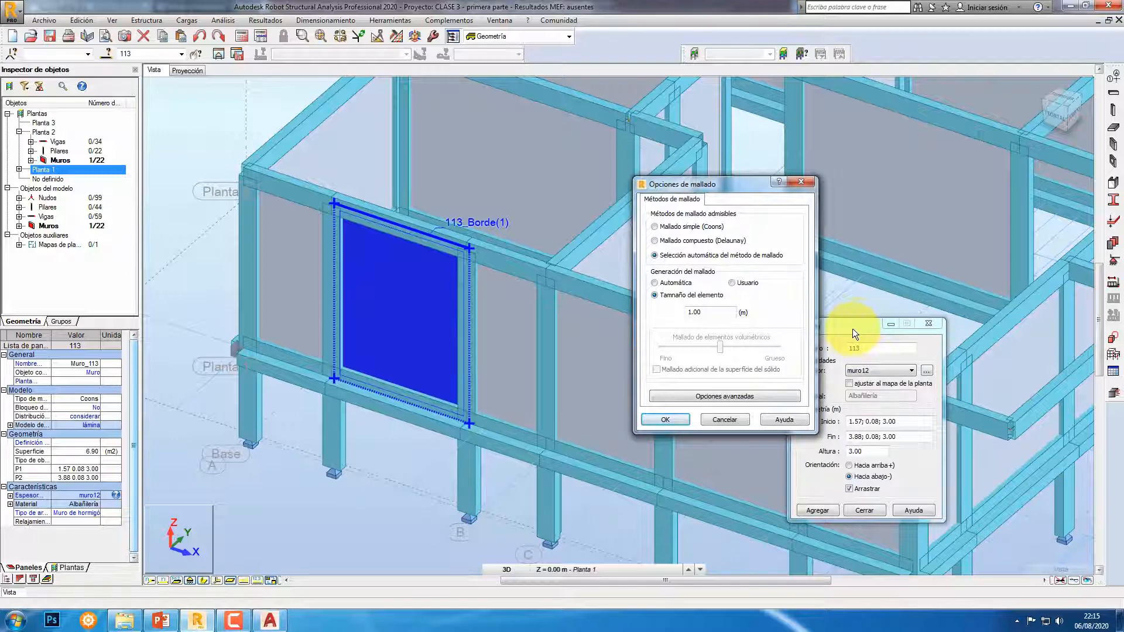
left_click_drag(722, 185, 689, 180)
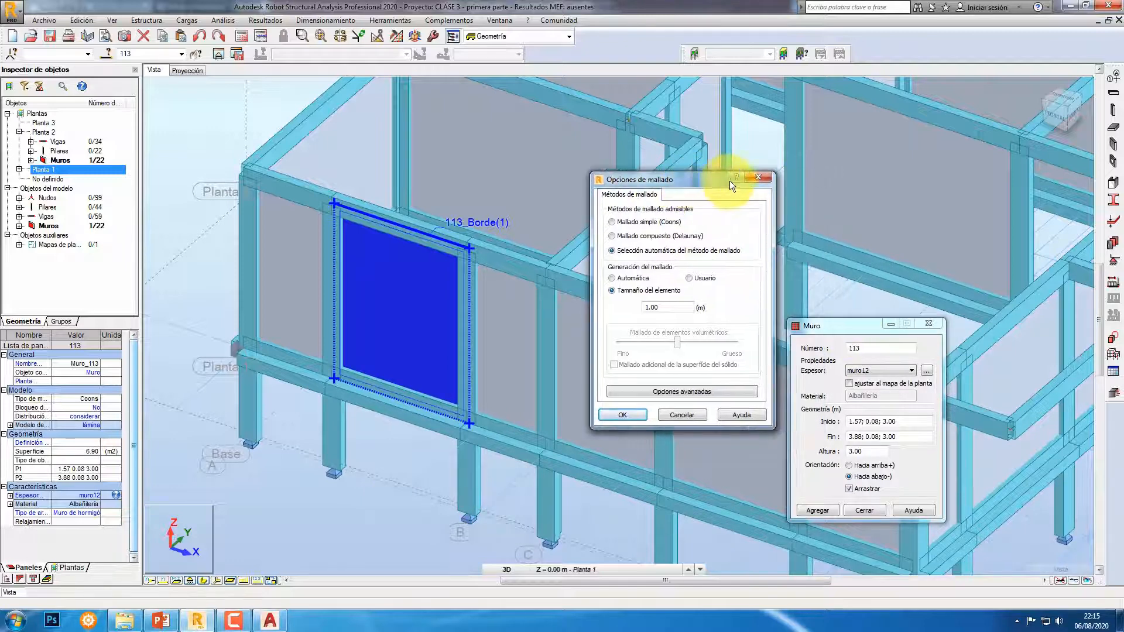
left_click(768, 177)
left_click_drag(826, 325, 581, 187)
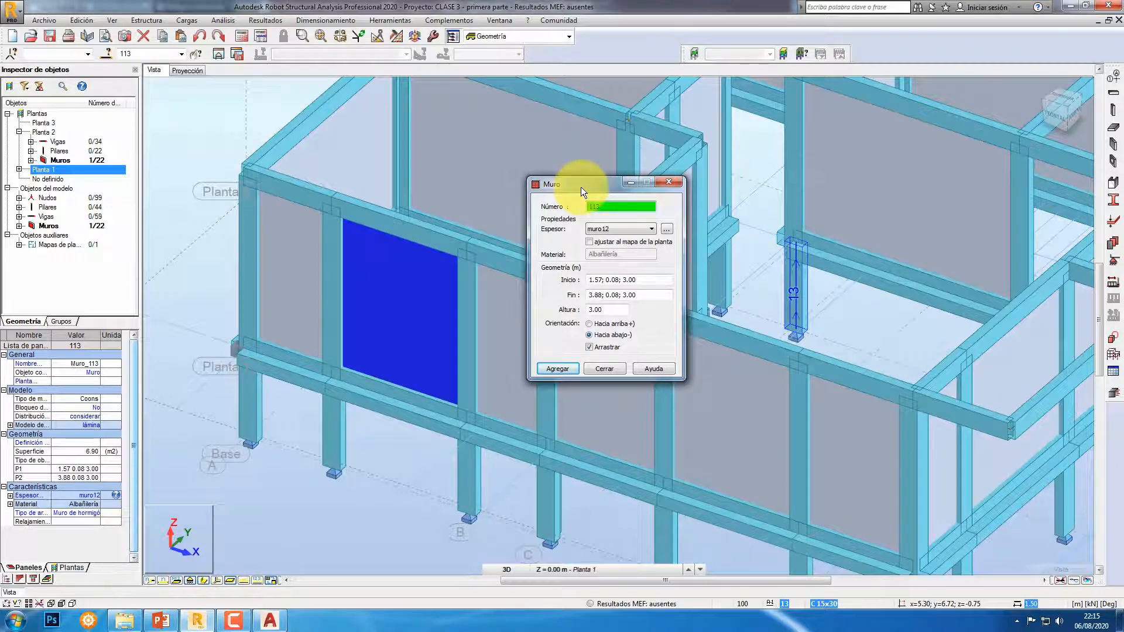
Step: Try to lower the wall by setting its start to 1.57; 0.08; 0.90 and its end to 3.88; 0.08; 0.90, accepting the panel modification
left_click(632, 279)
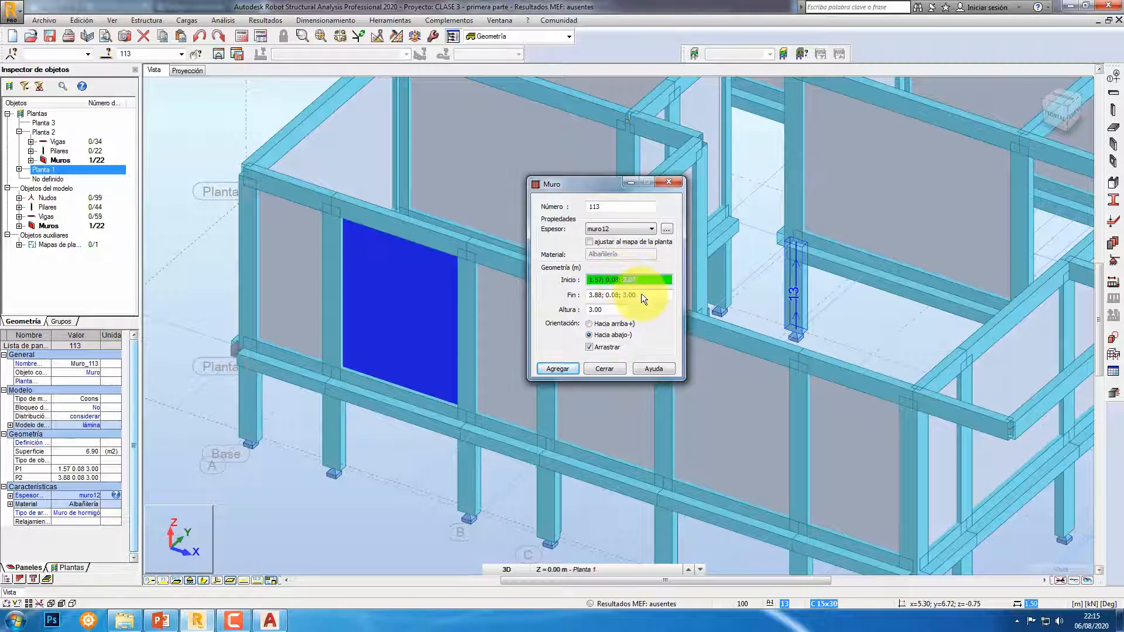
left_click(629, 294)
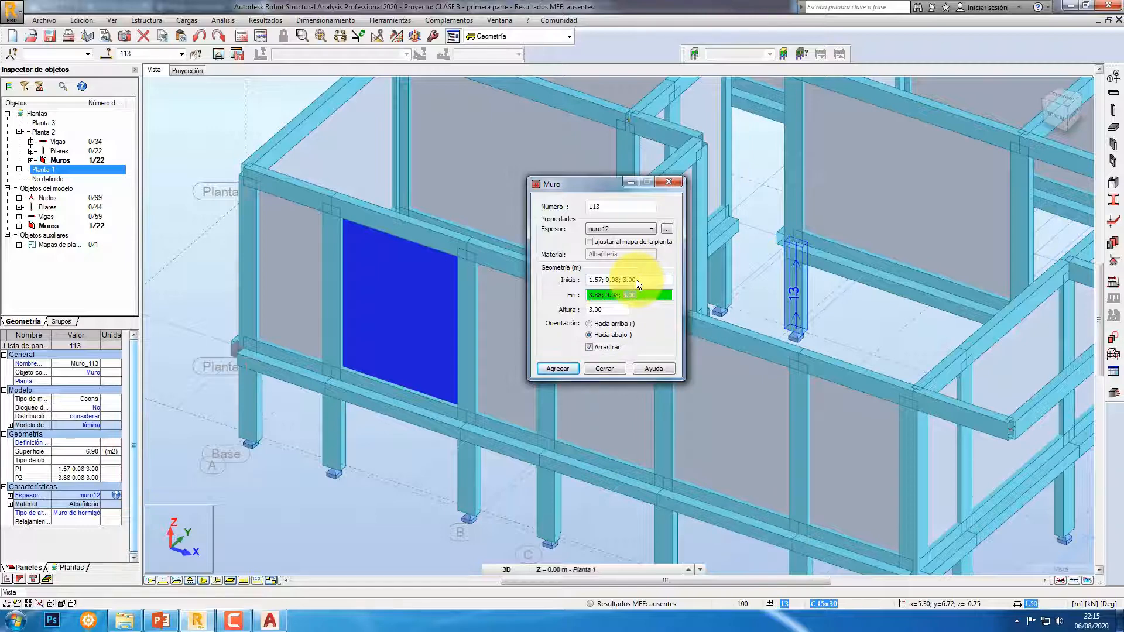
left_click(636, 280)
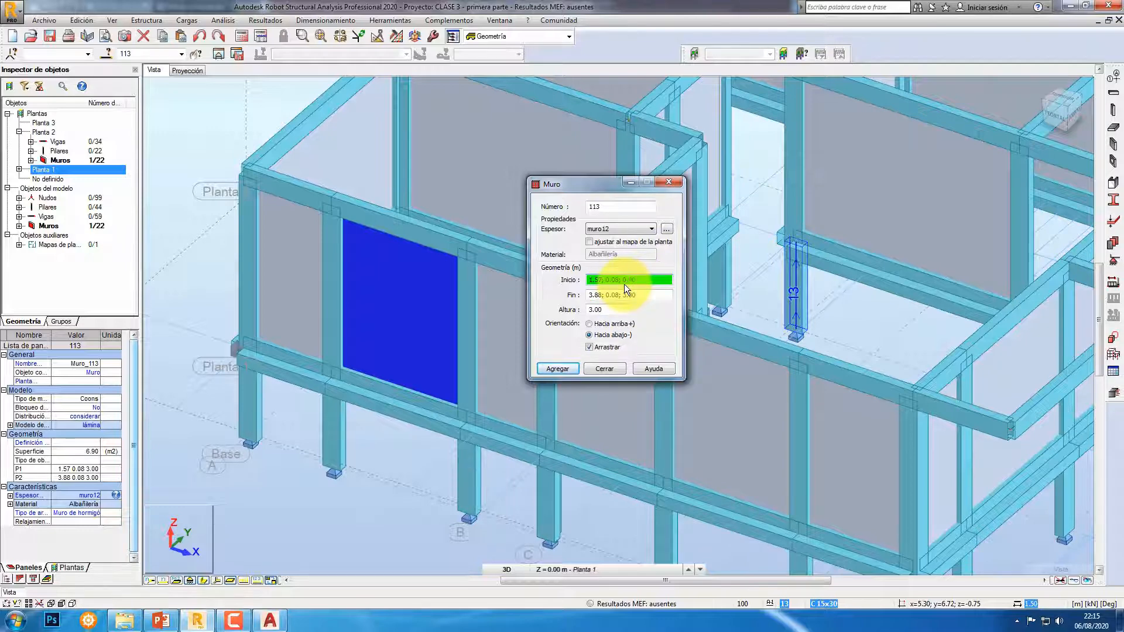
left_click(639, 296)
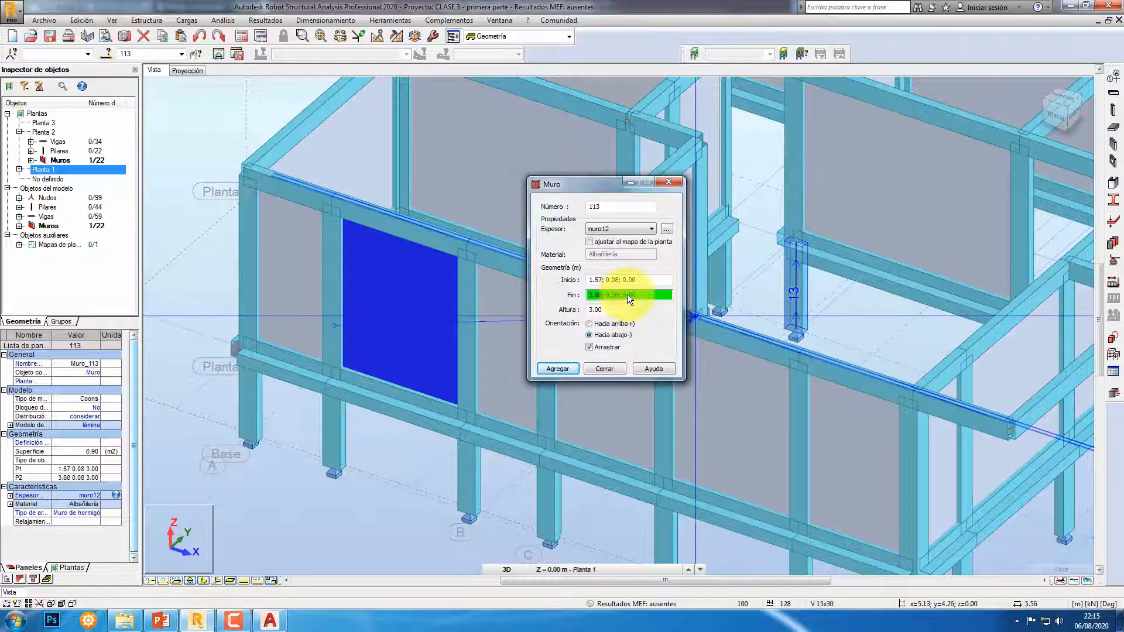
left_click(554, 369)
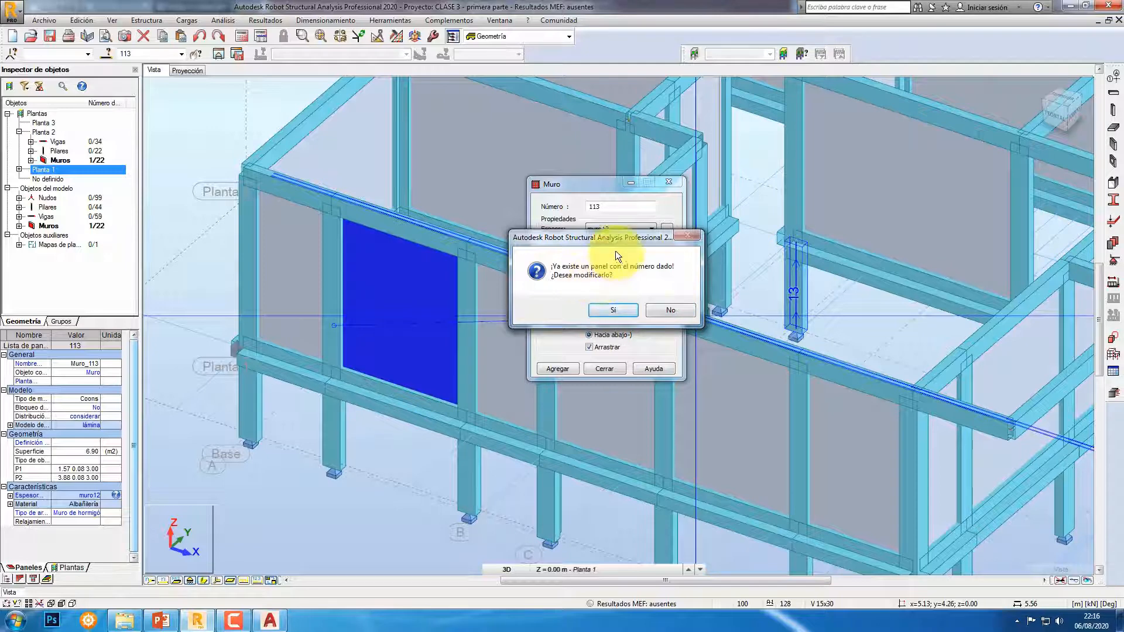
left_click(611, 308)
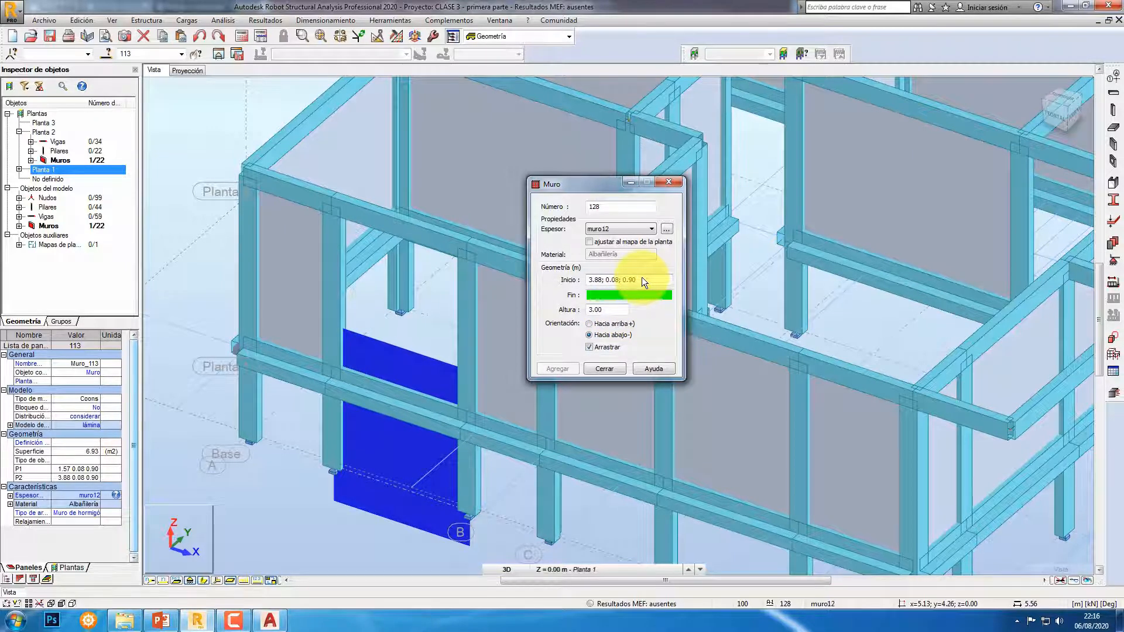
Step: Undo the coordinate change of the axis 1 wall
left_click(607, 309)
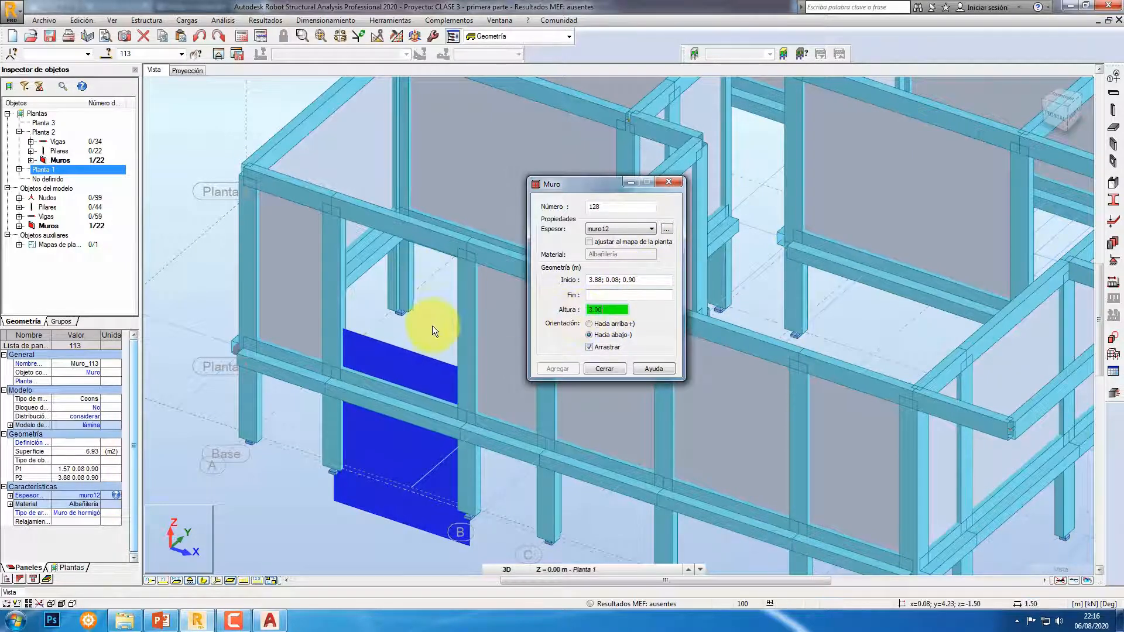
middle_click_drag(432, 325, 421, 315)
key("ctrl+z")
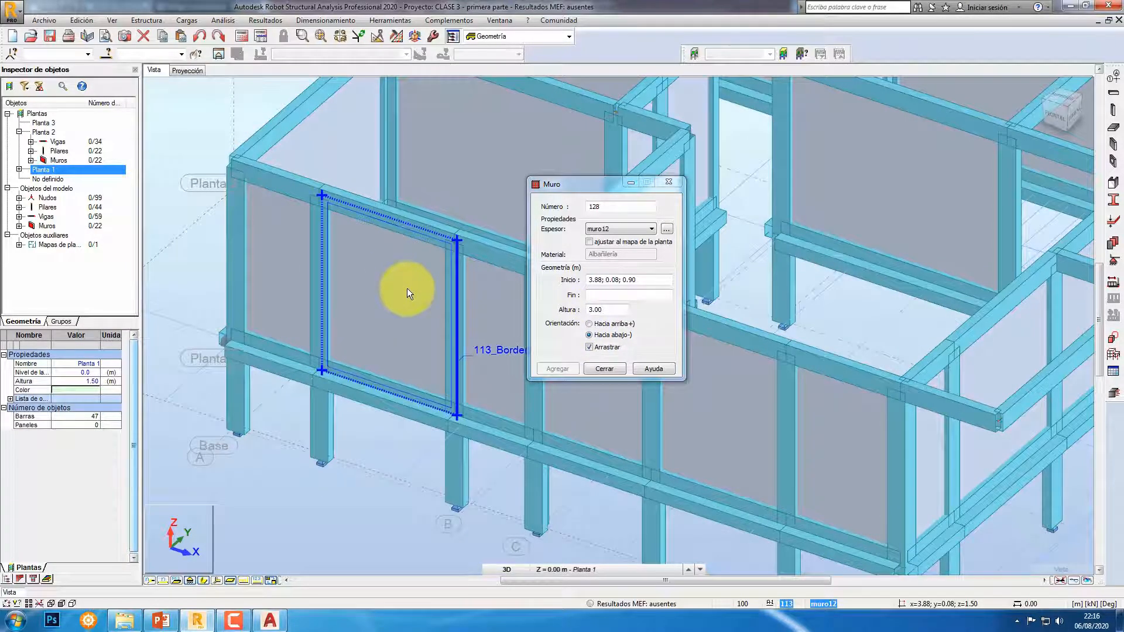
Step: Reselect the full-height axis 1 wall, open its object properties again and dismiss the meshing options
left_click(406, 288)
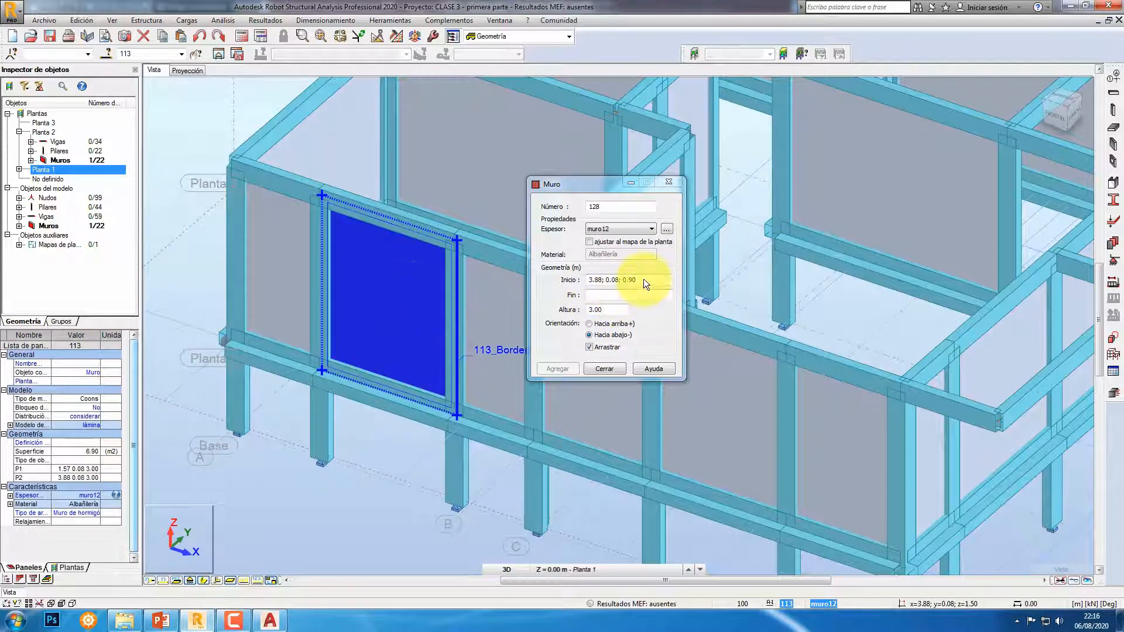
left_click(613, 365)
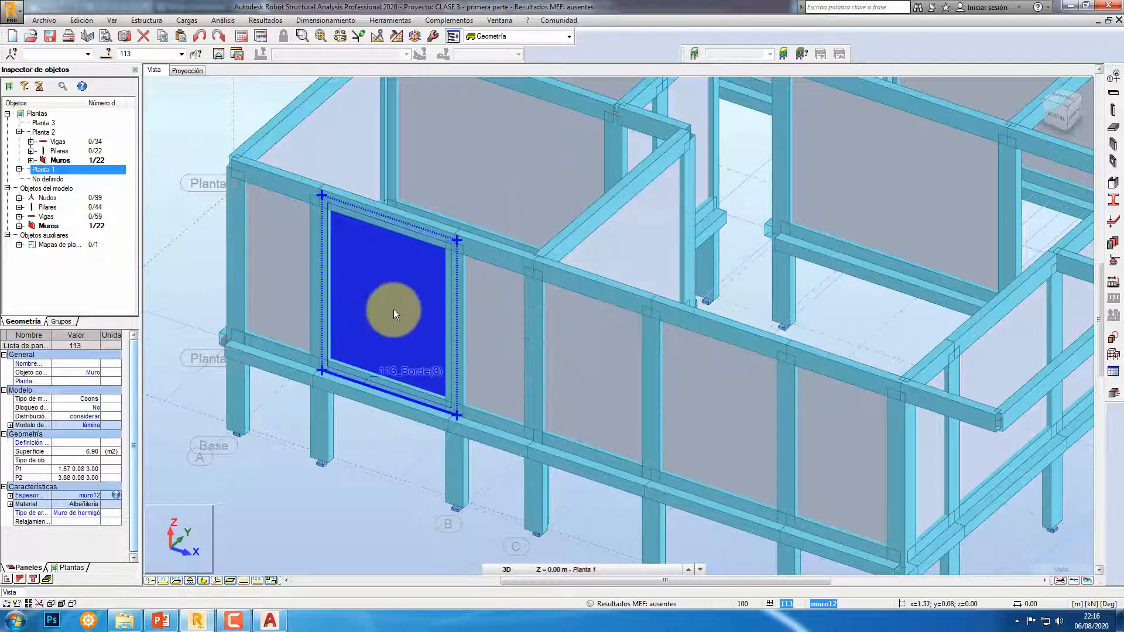
right_click(404, 284)
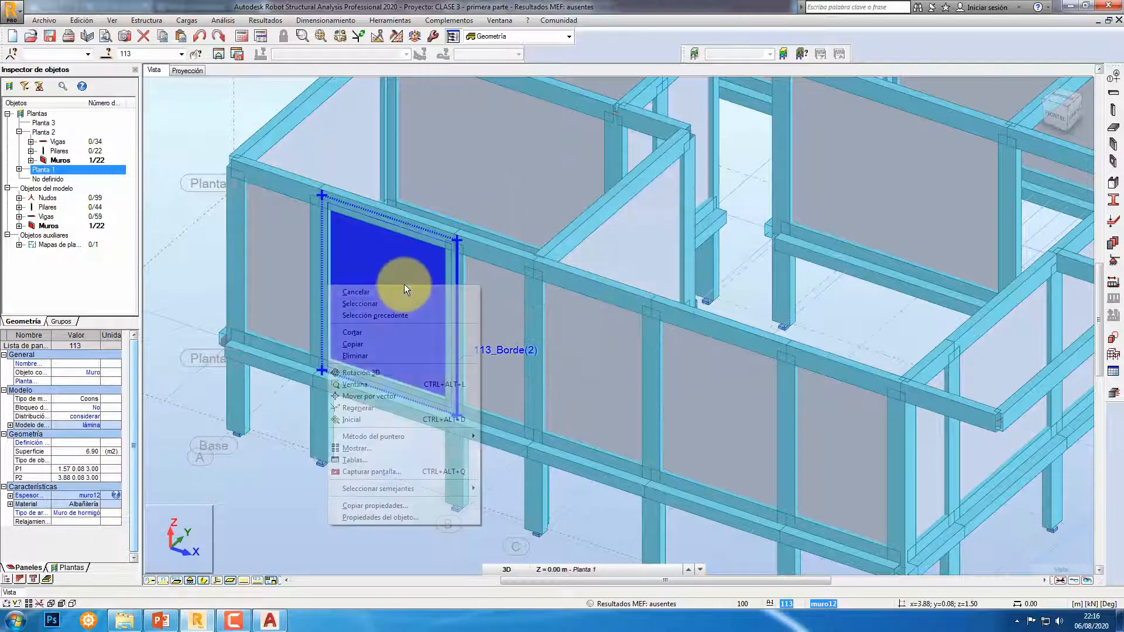
left_click(412, 517)
left_click(594, 185)
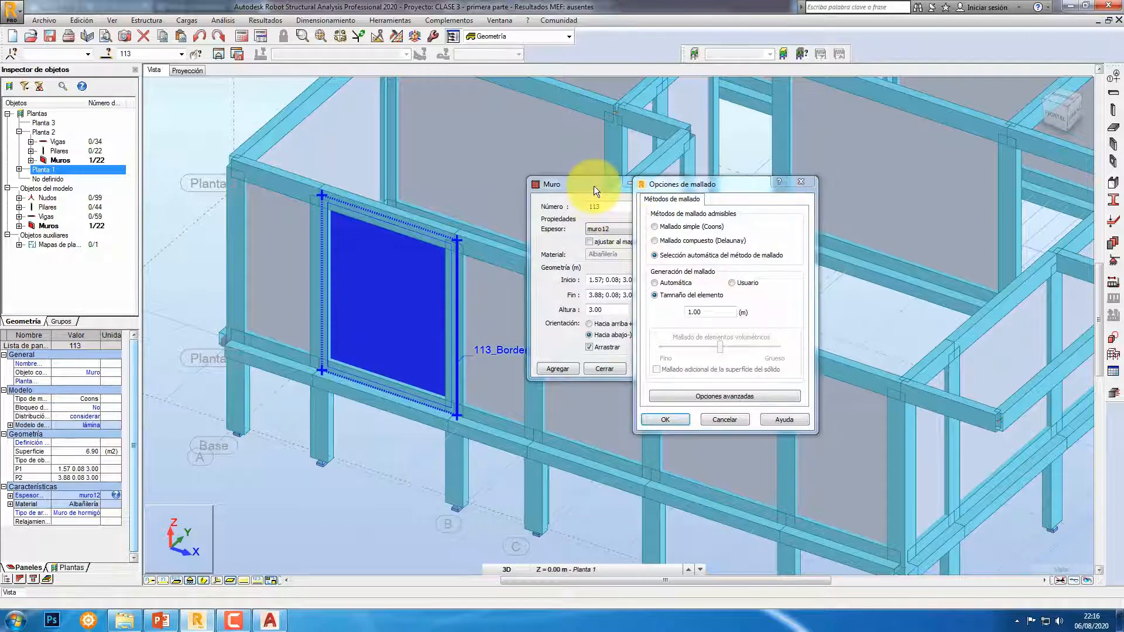
left_click(801, 183)
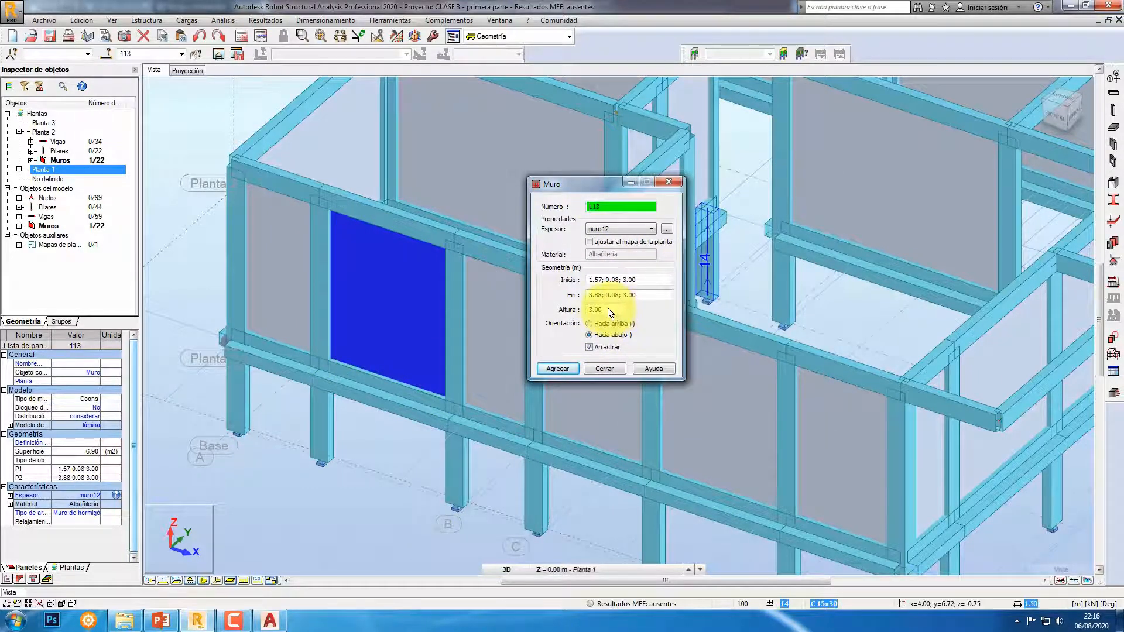
Step: Modify the axis 1 wall to height 0.90, start 1.57; 0.08; 0.90 and end 3.88; 0.08; 0.90, accepting the panel modification
double_click(608, 308)
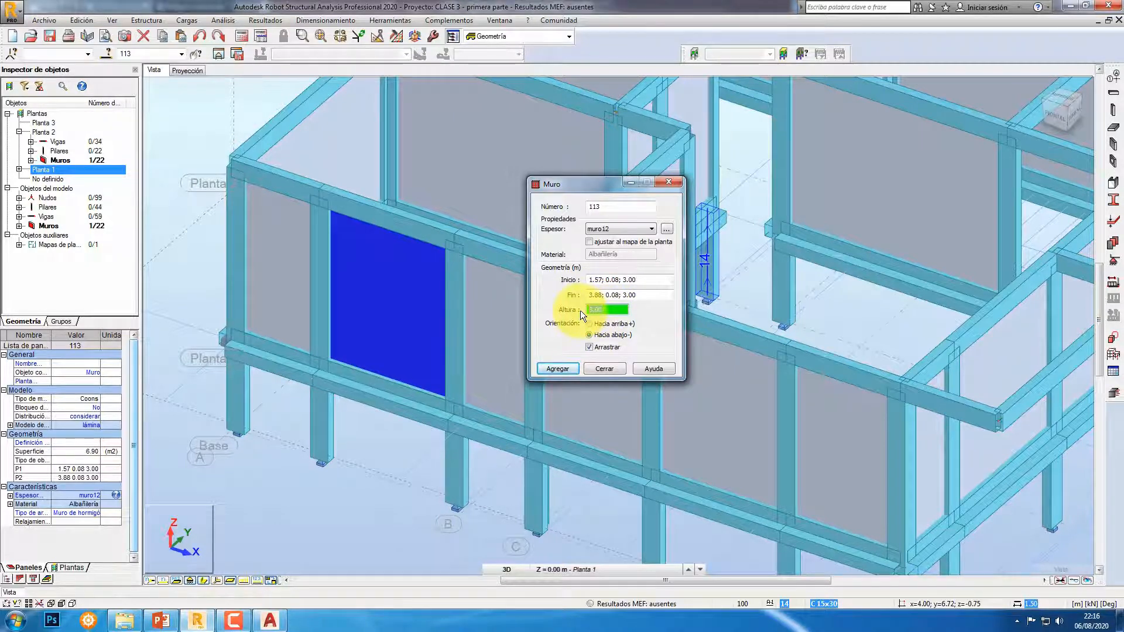
type("0.90")
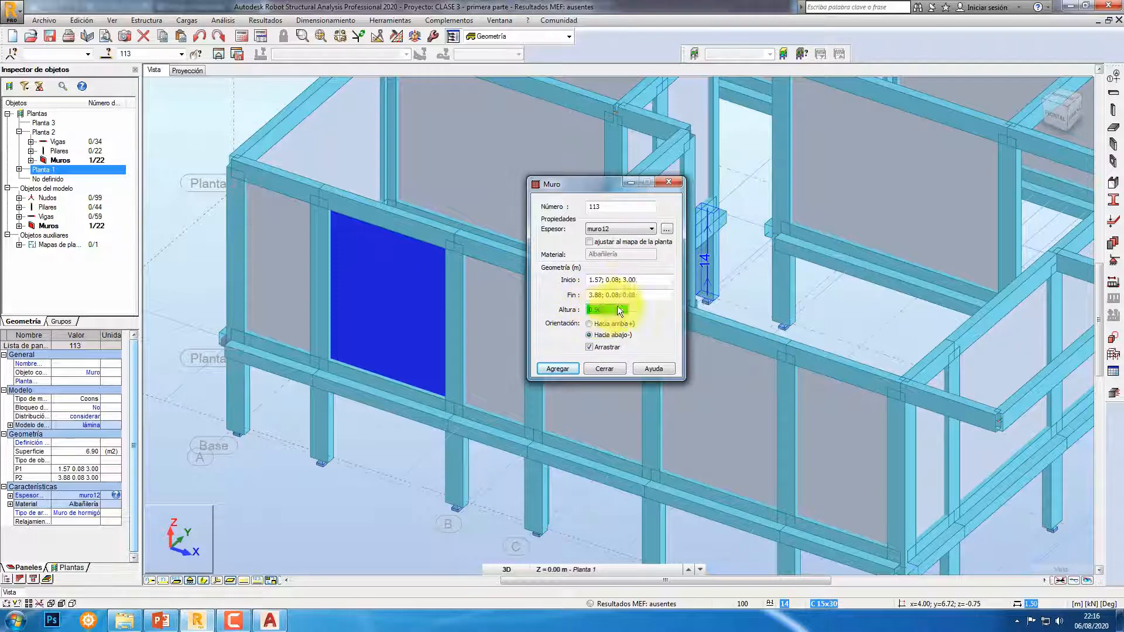
left_click(640, 280)
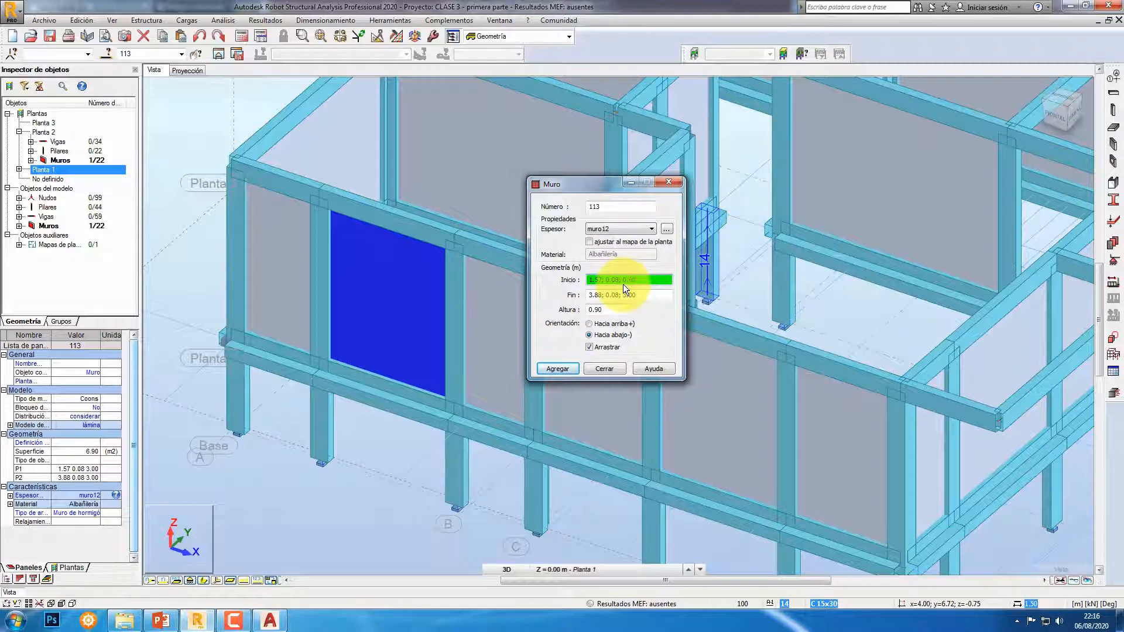
left_click(635, 295)
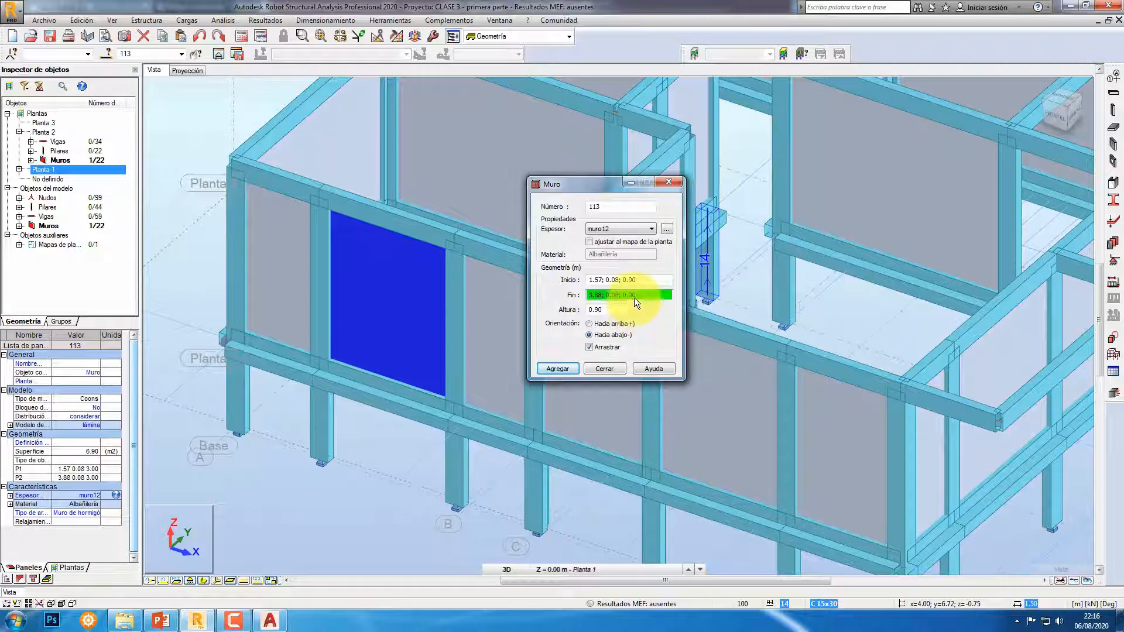
left_click(632, 281)
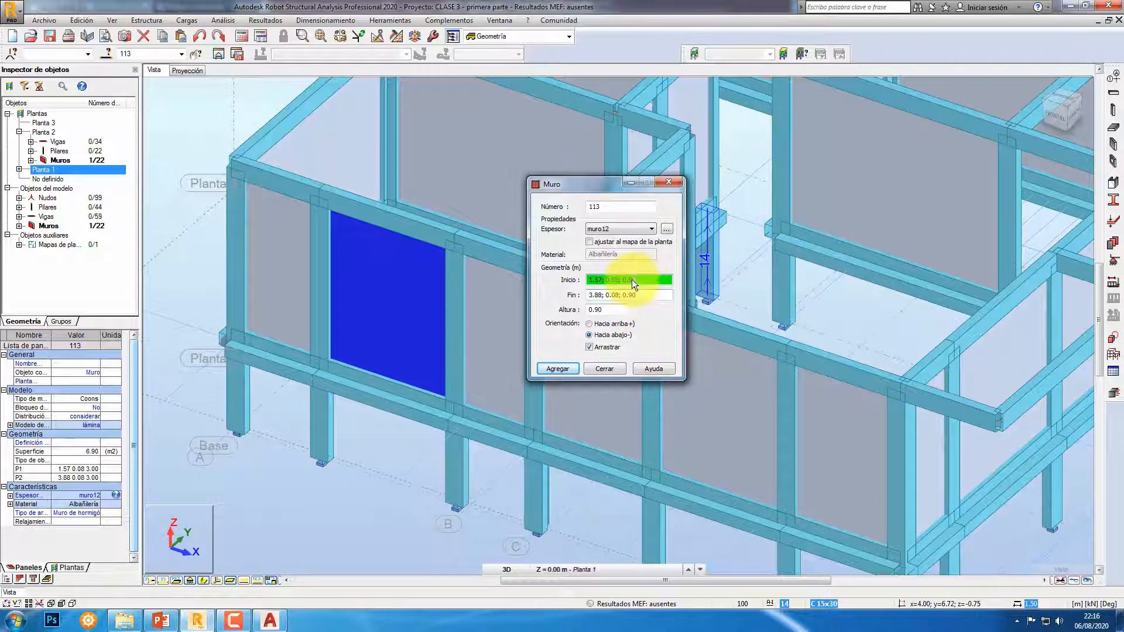
left_click(639, 295)
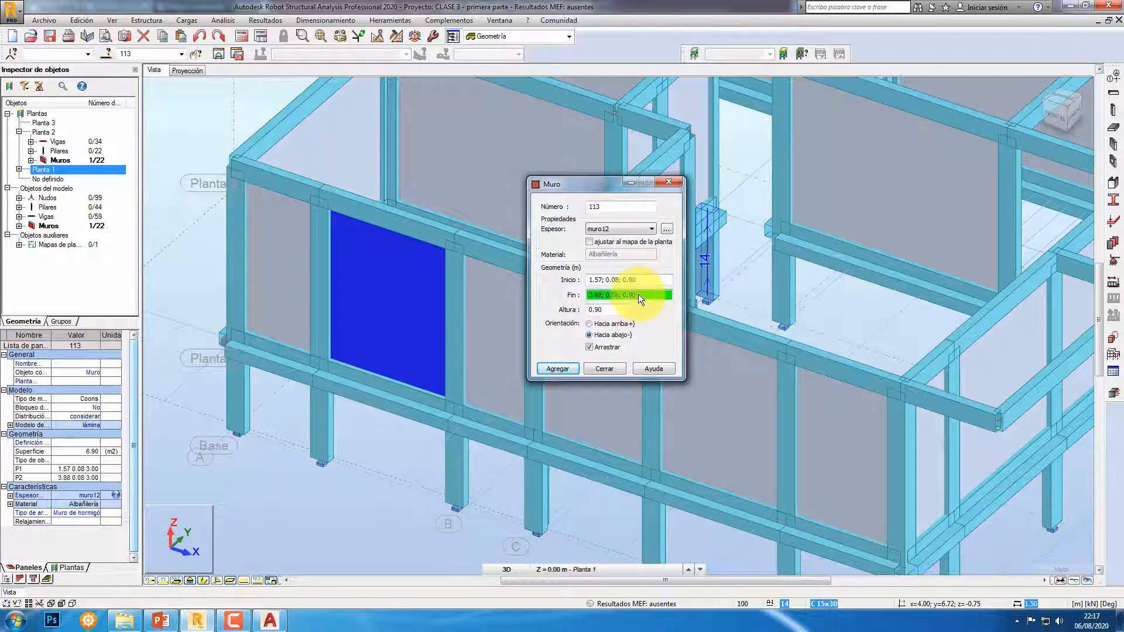
left_click(605, 308)
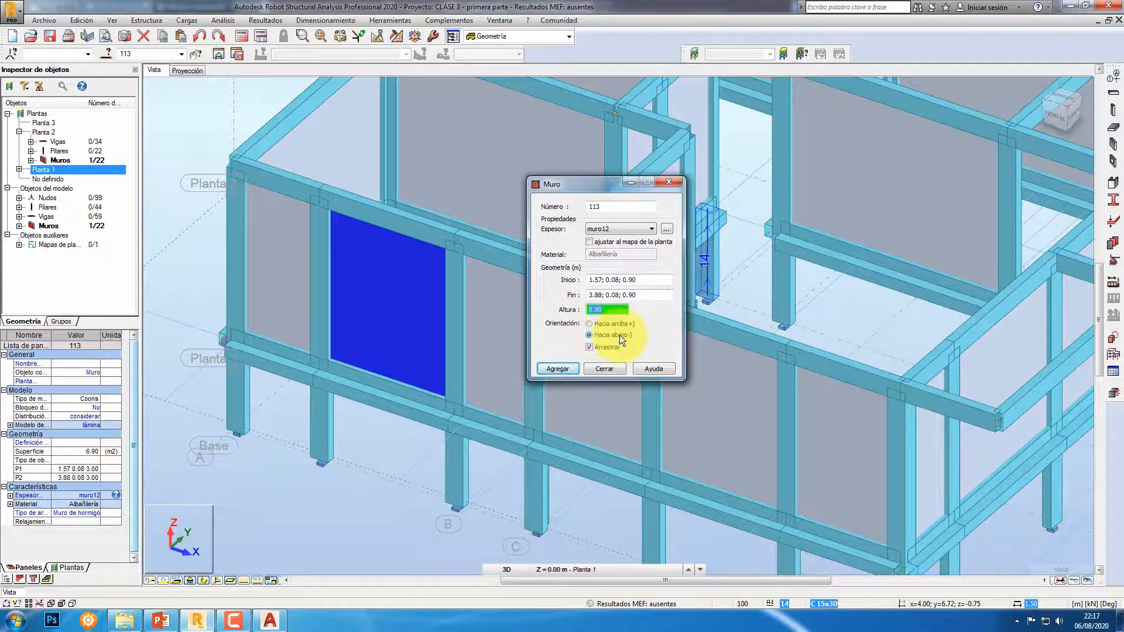
type("0")
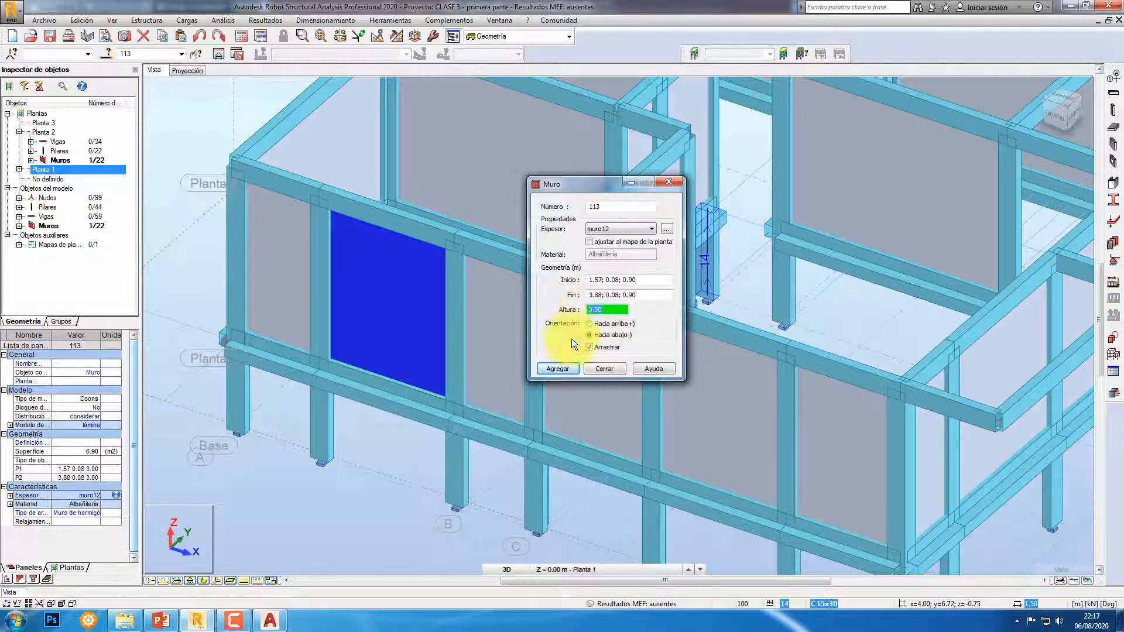
left_click(559, 370)
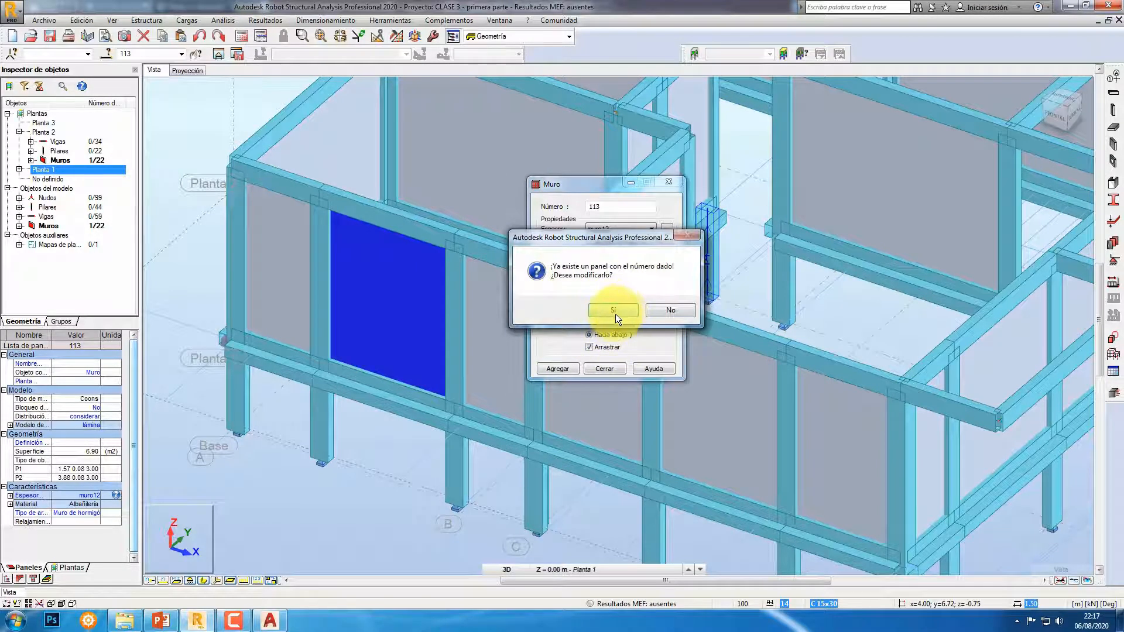
left_click(613, 310)
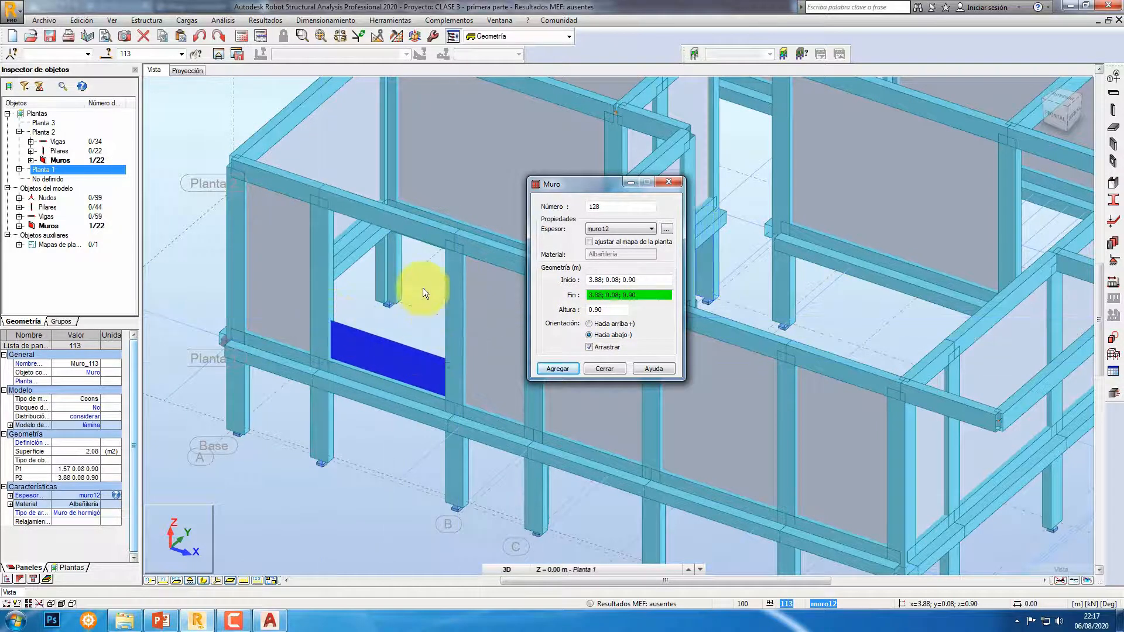
left_click(605, 369)
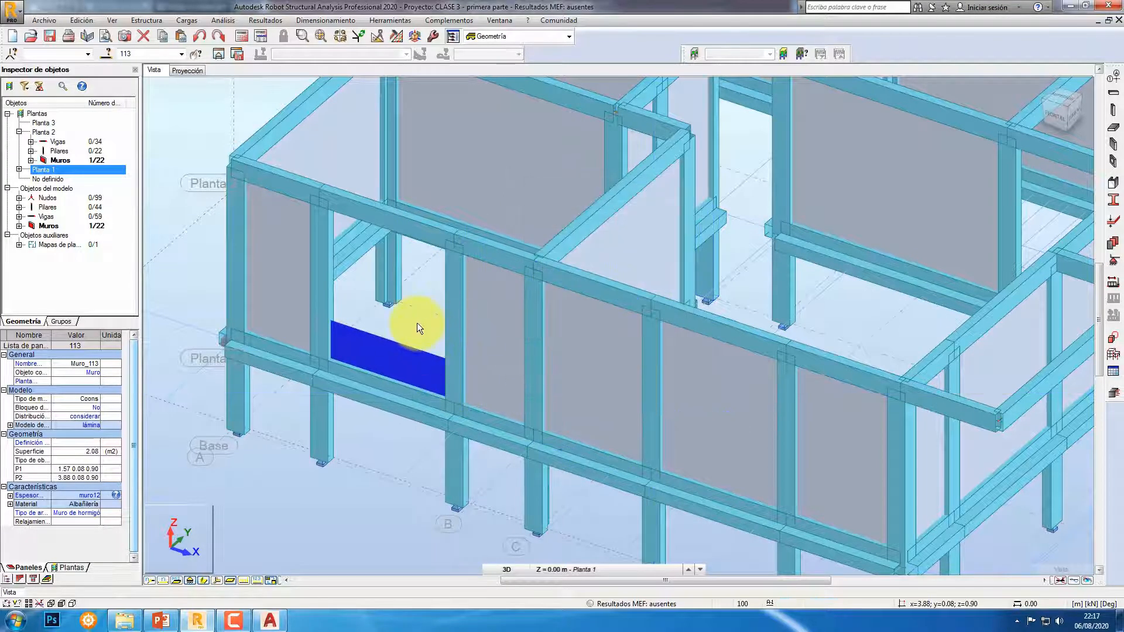
Step: Clear the wall selection and start a 3D rotation of the view around the lowered axis 1 wall
left_click(416, 323)
middle_click_drag(416, 320, 511, 365)
right_click(511, 363)
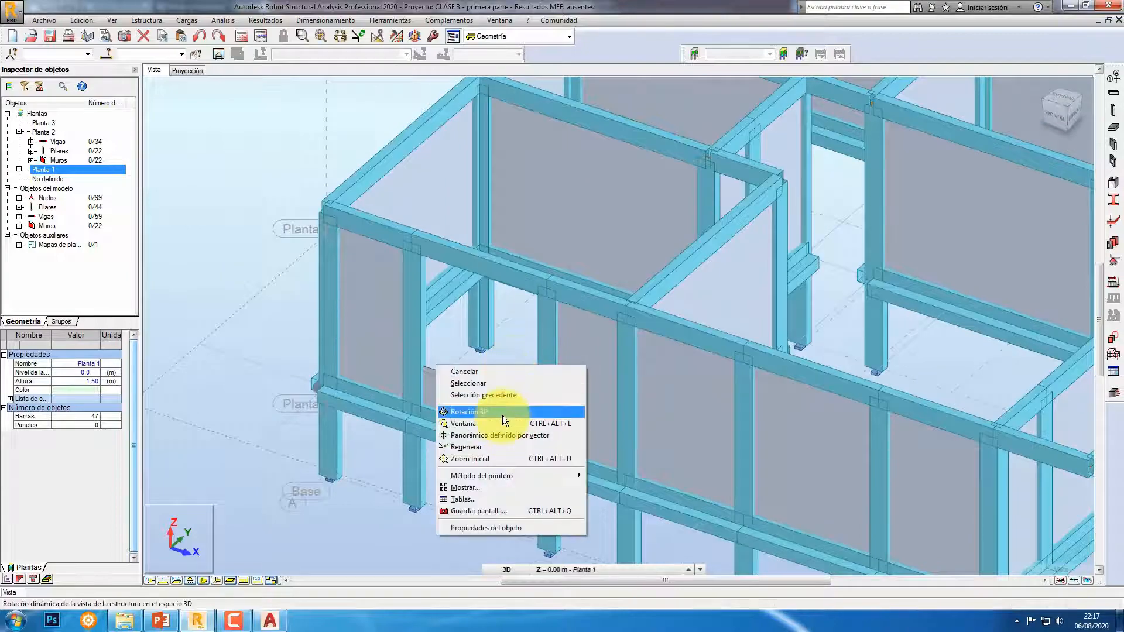
Step: Select front-facade wall panel 116 and switch briefly to AutoCAD to consult the floor plan along axis 1
left_click(503, 416)
mouse_move(522, 439)
left_mouse_down()
mouse_move(531, 444)
mouse_move(525, 433)
mouse_move(500, 437)
left_mouse_up()
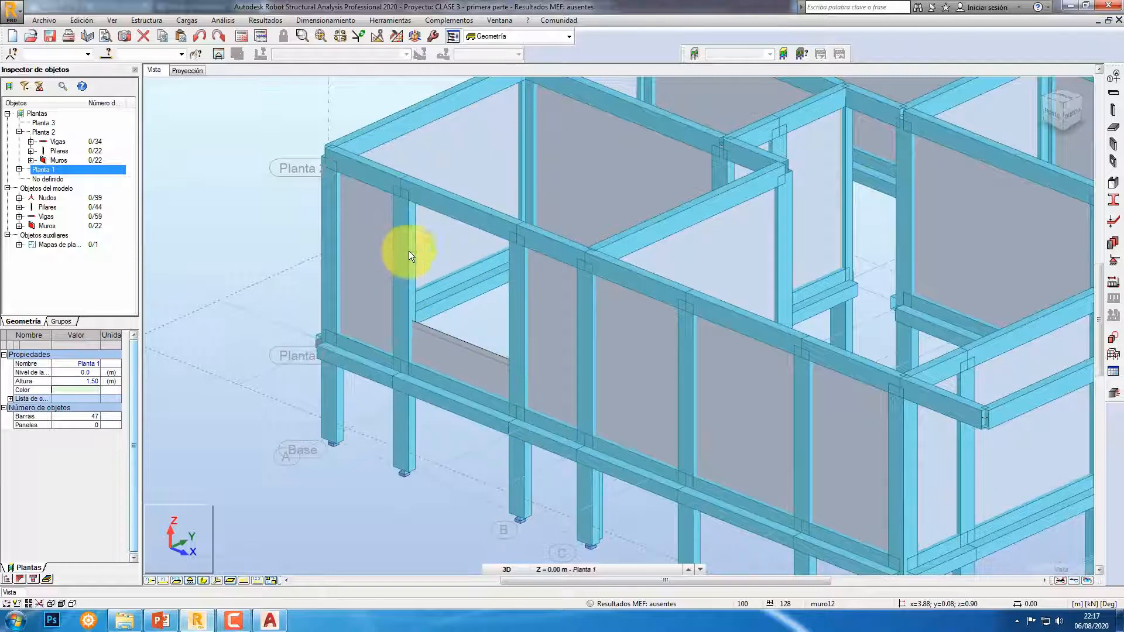
right_click(398, 270)
left_click(443, 314)
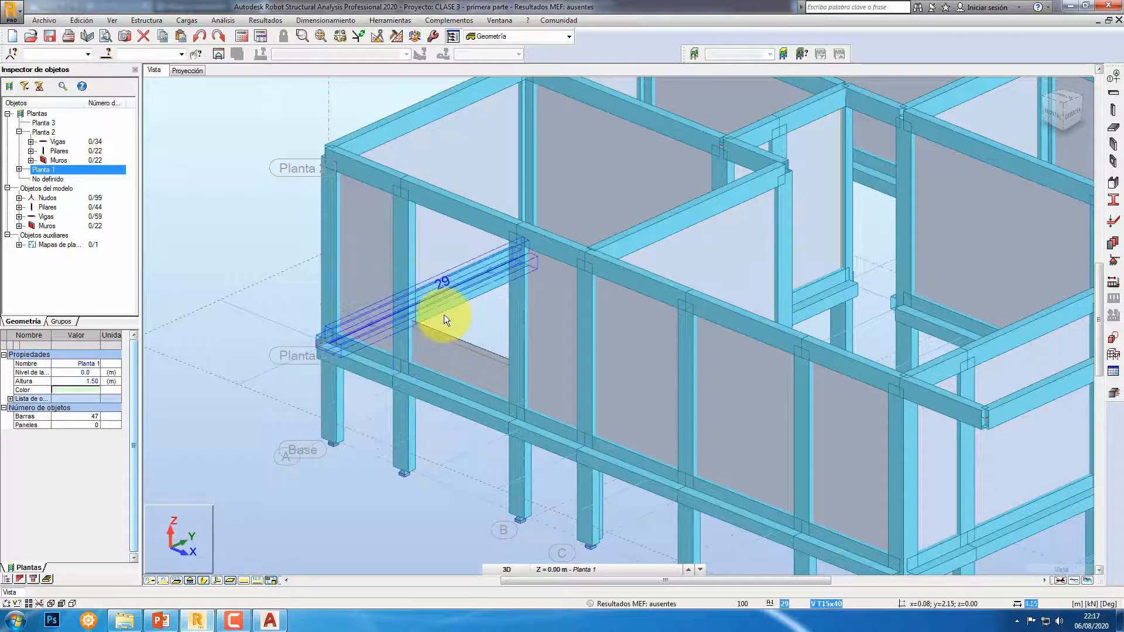
middle_click_drag(837, 429, 591, 353)
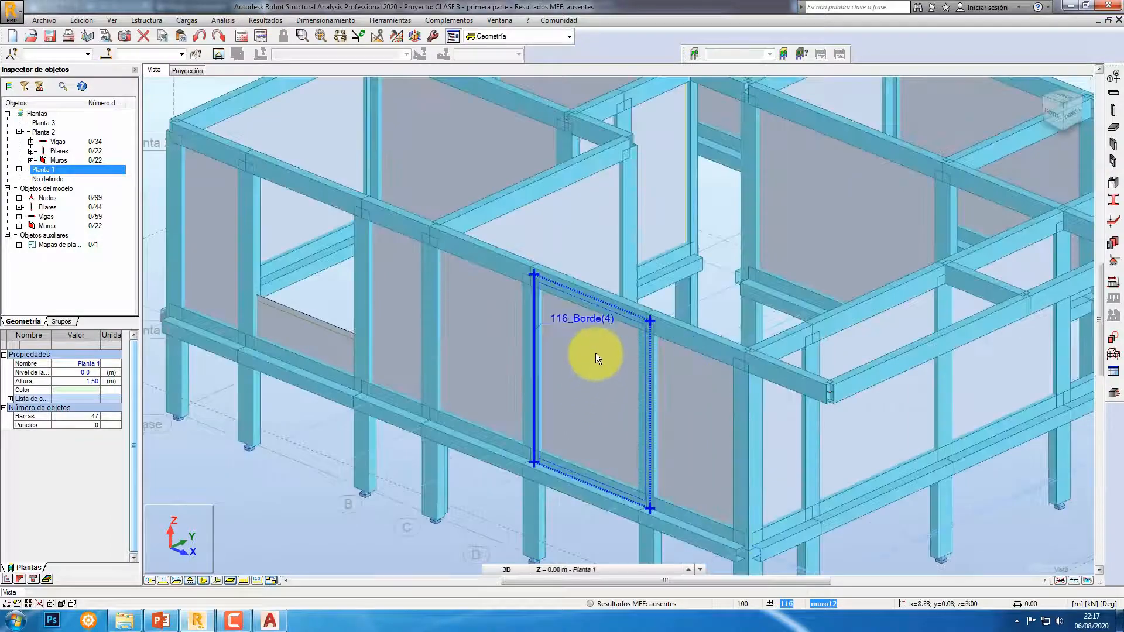
left_click(595, 353)
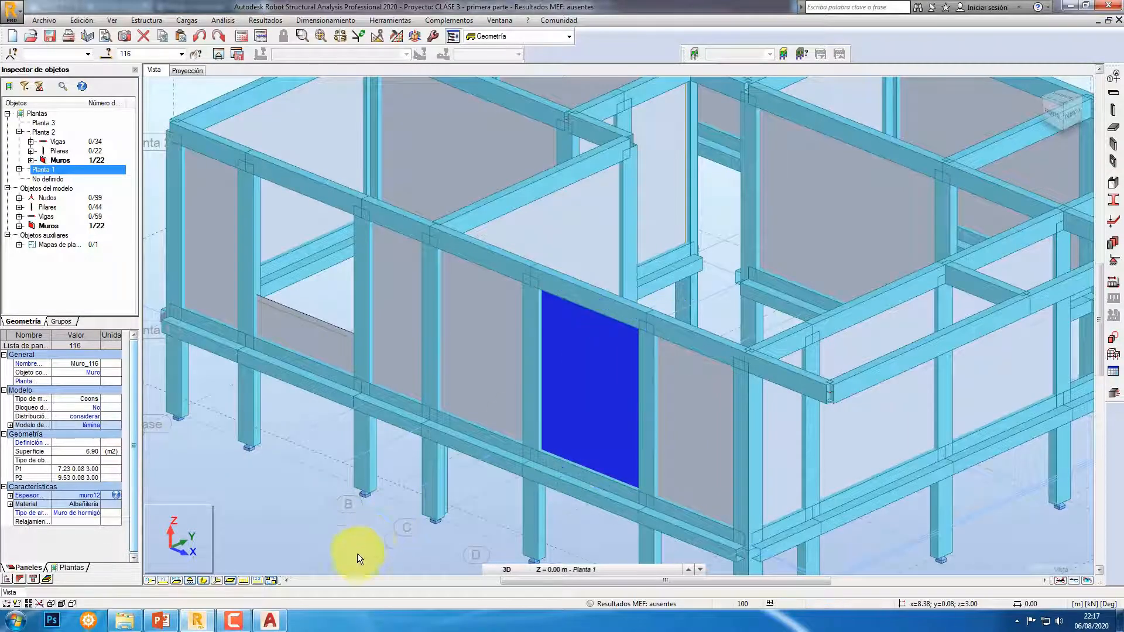
left_click(285, 616)
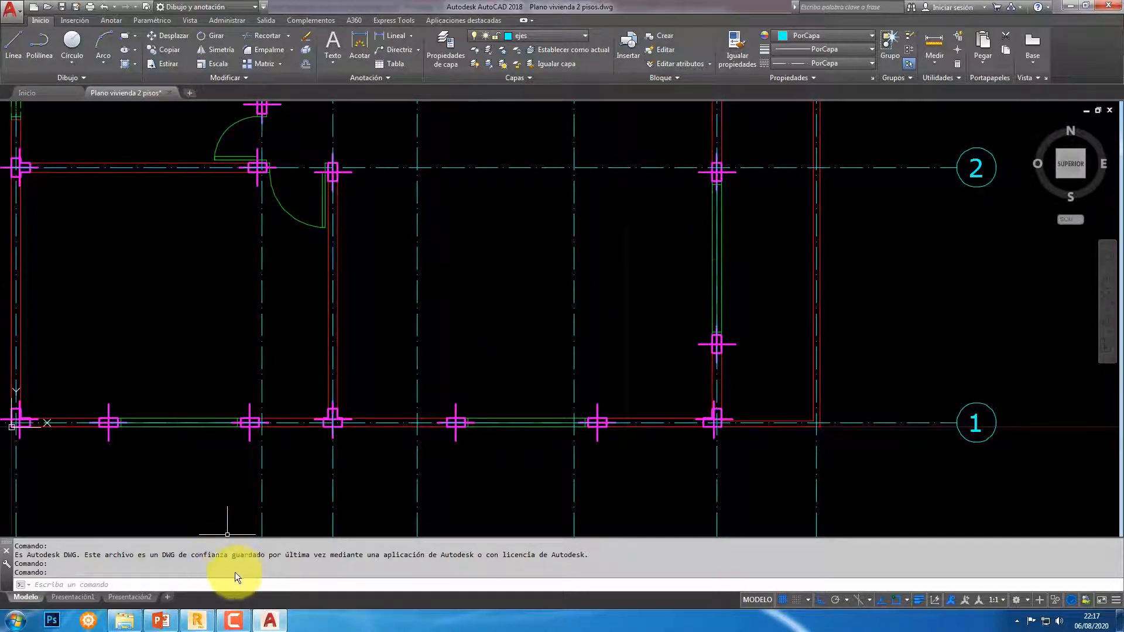
left_click(198, 622)
Step: Open the wall definition of panel 116 and set its start to 7.23; 0.08; 0.9 and its end to 9.53; 0.08; 0.9
left_click(608, 359)
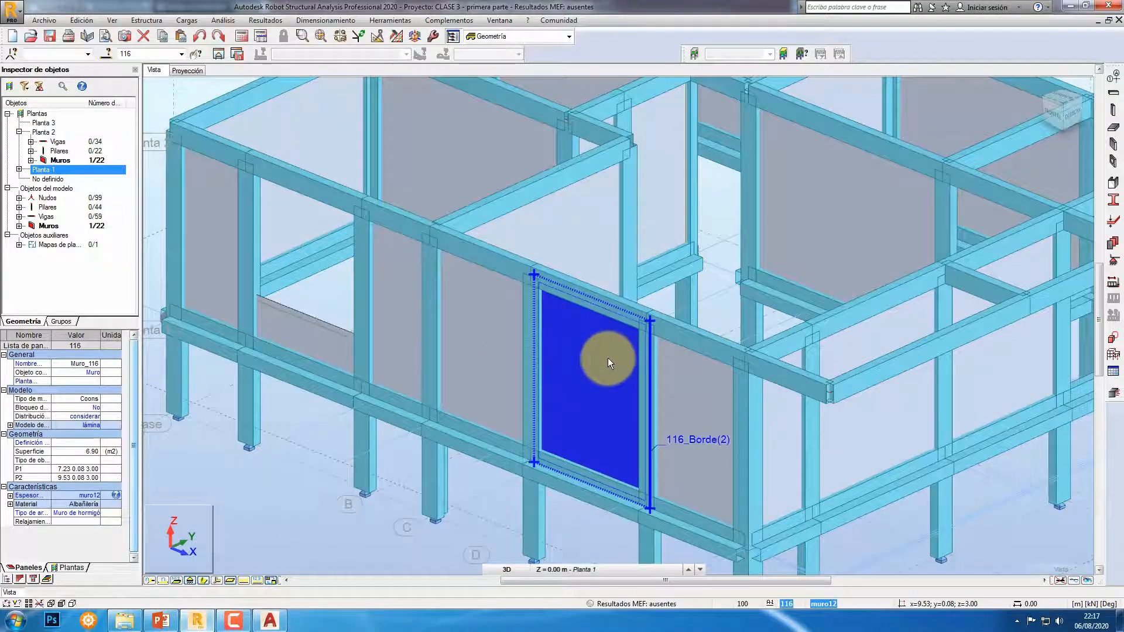
right_click(607, 357)
left_click(594, 589)
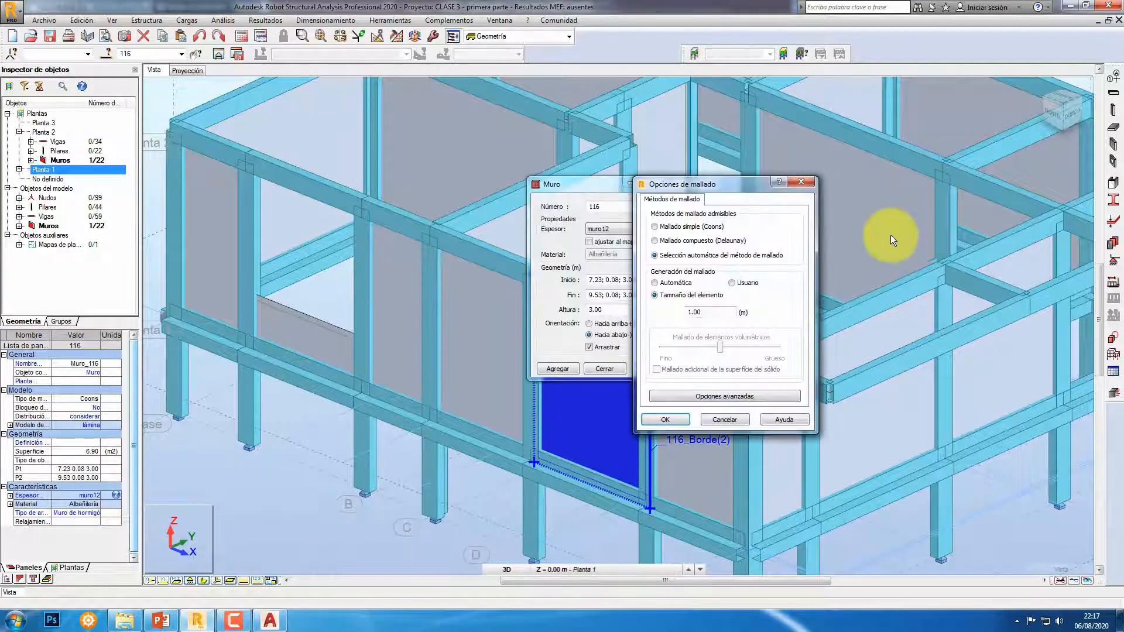
left_click(801, 185)
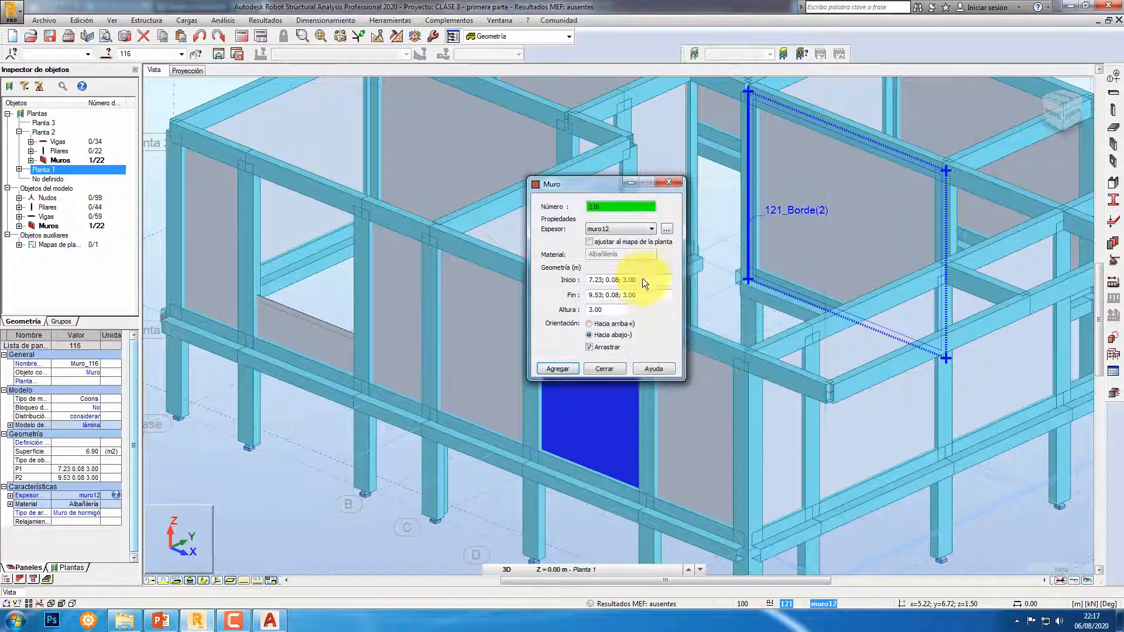
left_click(625, 280)
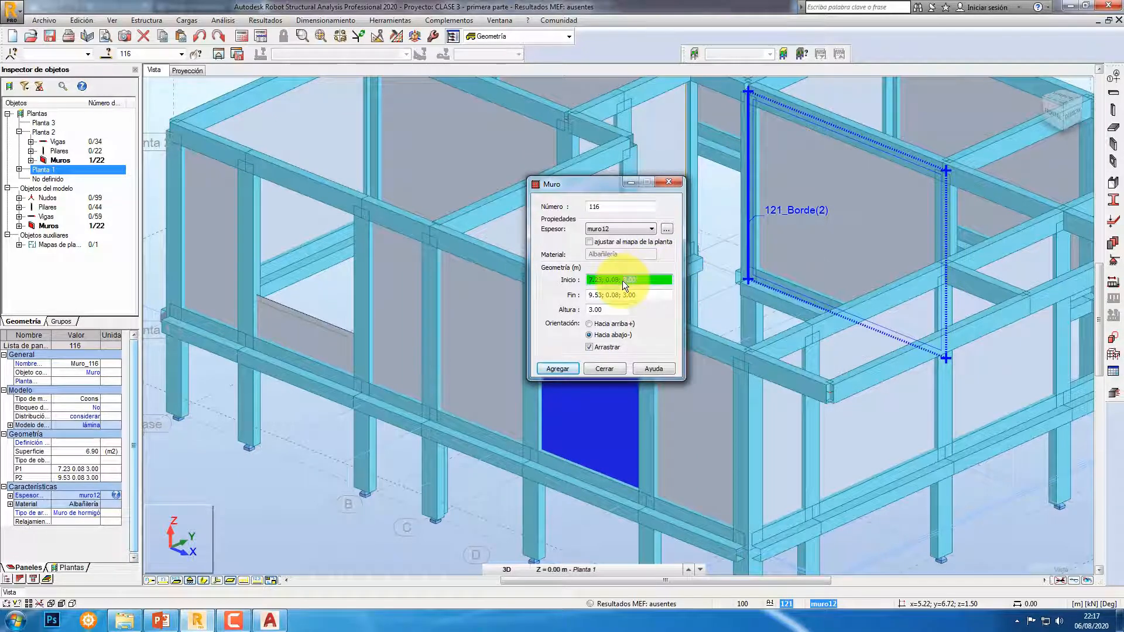
type("0")
left_click(620, 297)
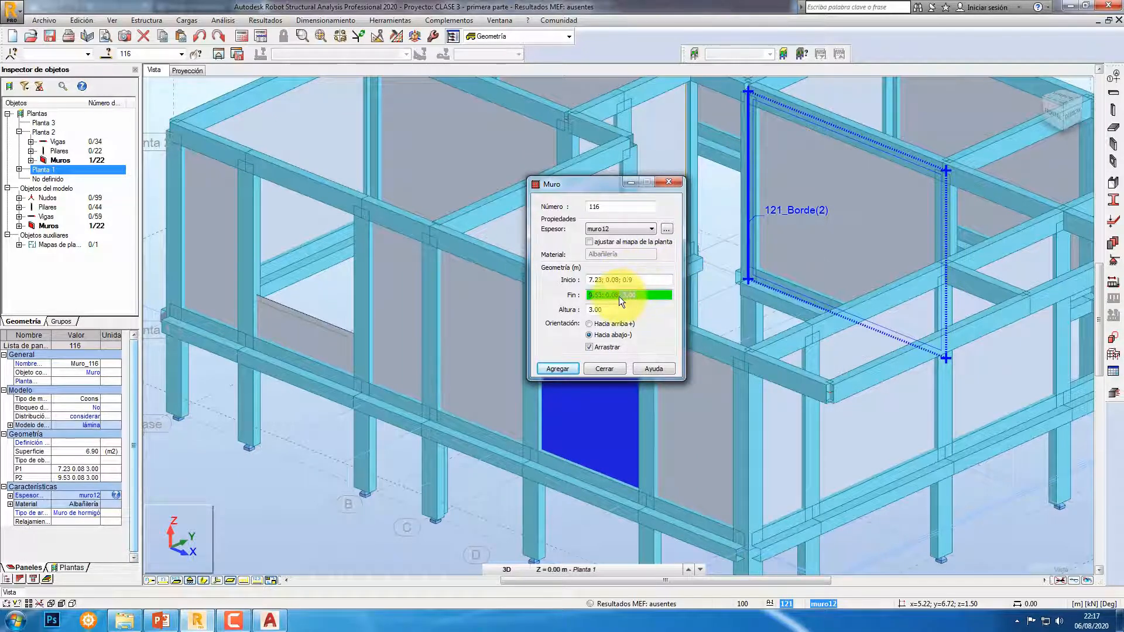
key("BackSpace")
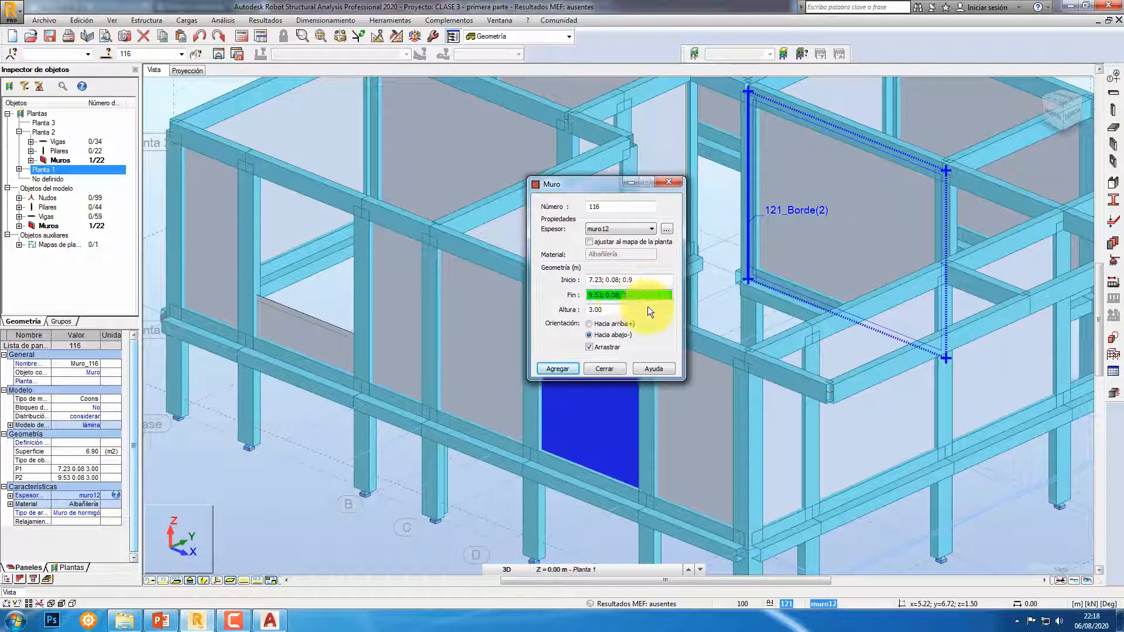
type("0.9")
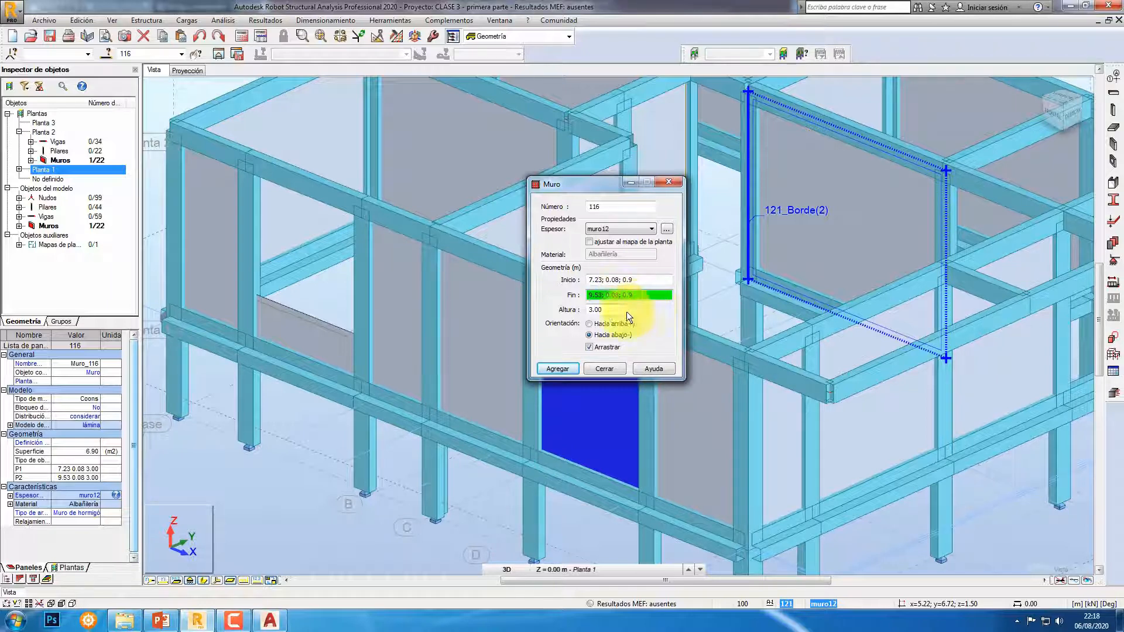
Step: Set the height of wall 116 to 0.9 m, apply it to the existing panel and close the wall definition
left_click(606, 310)
type("0")
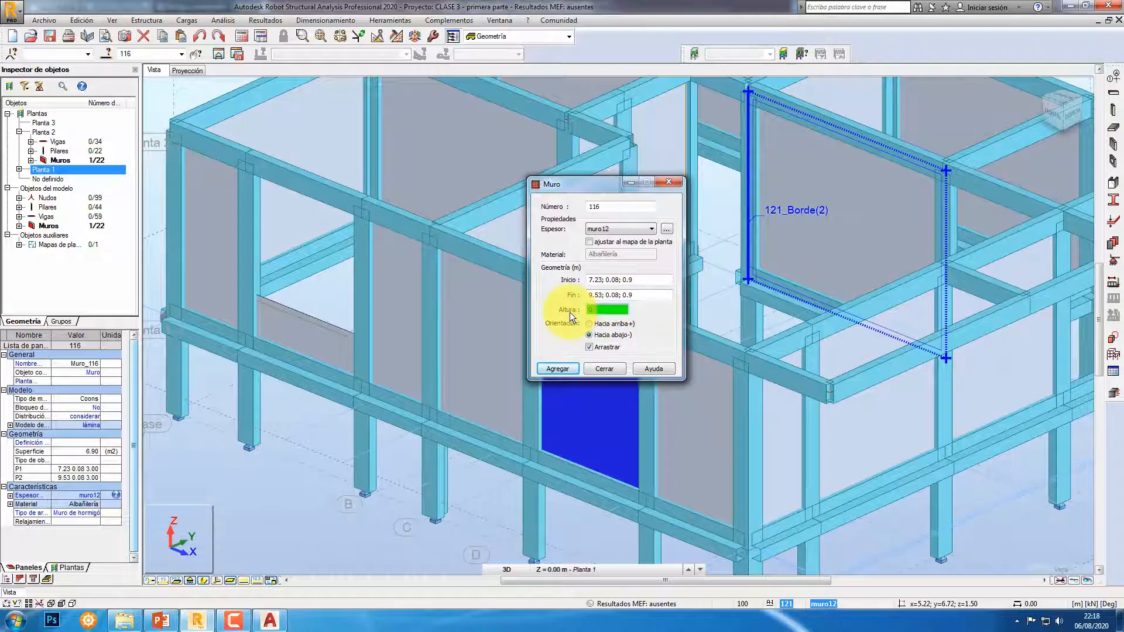
type(".9")
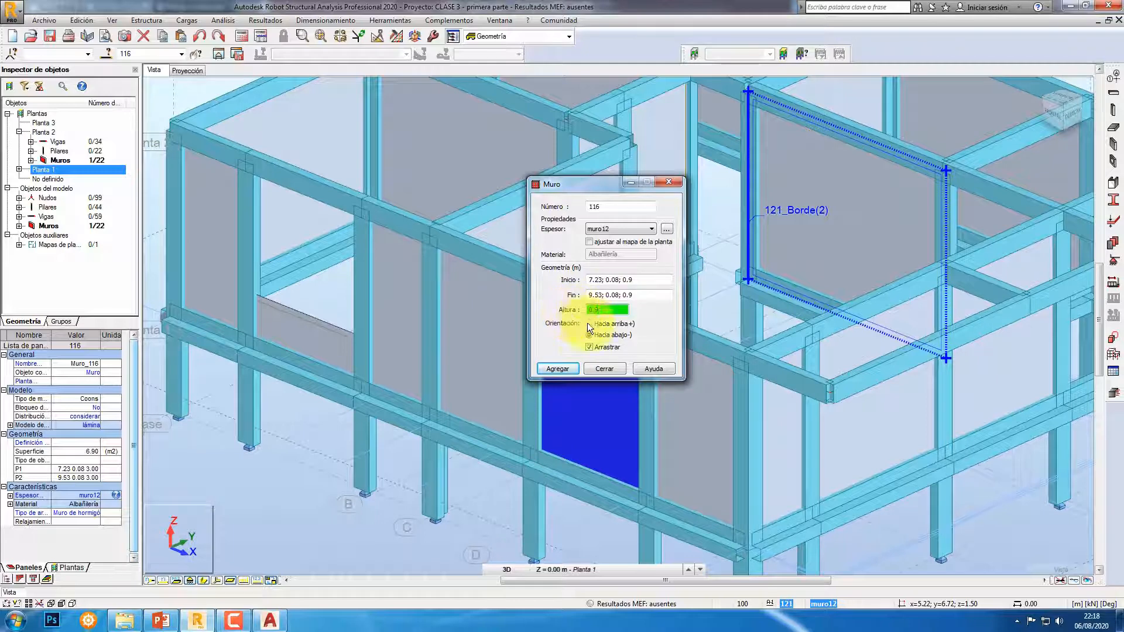
left_click(558, 368)
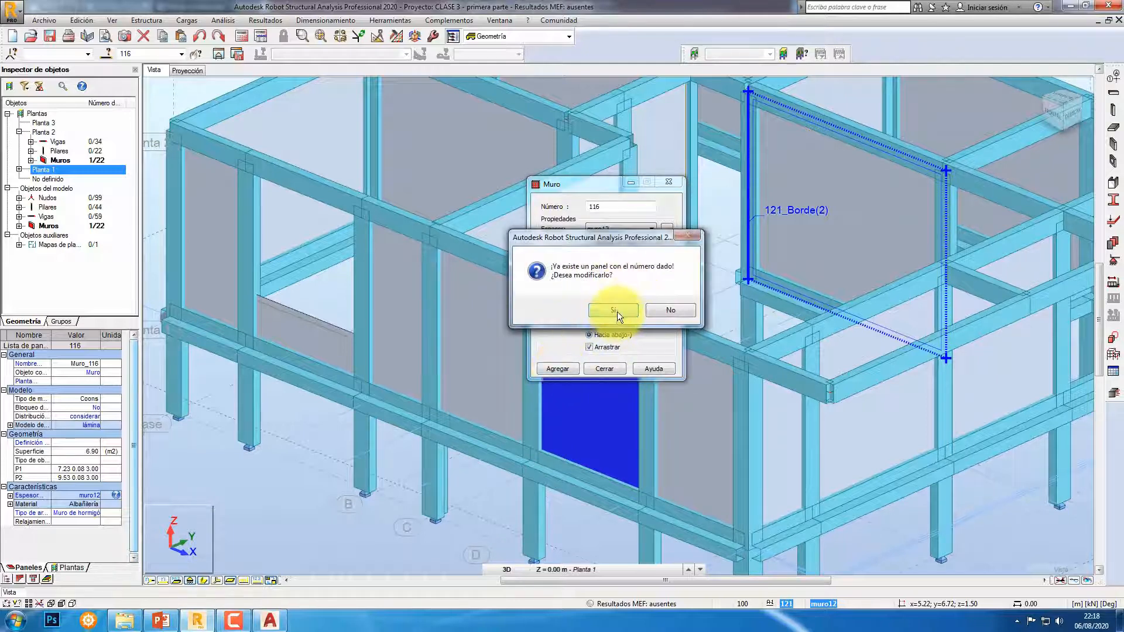
left_click(617, 310)
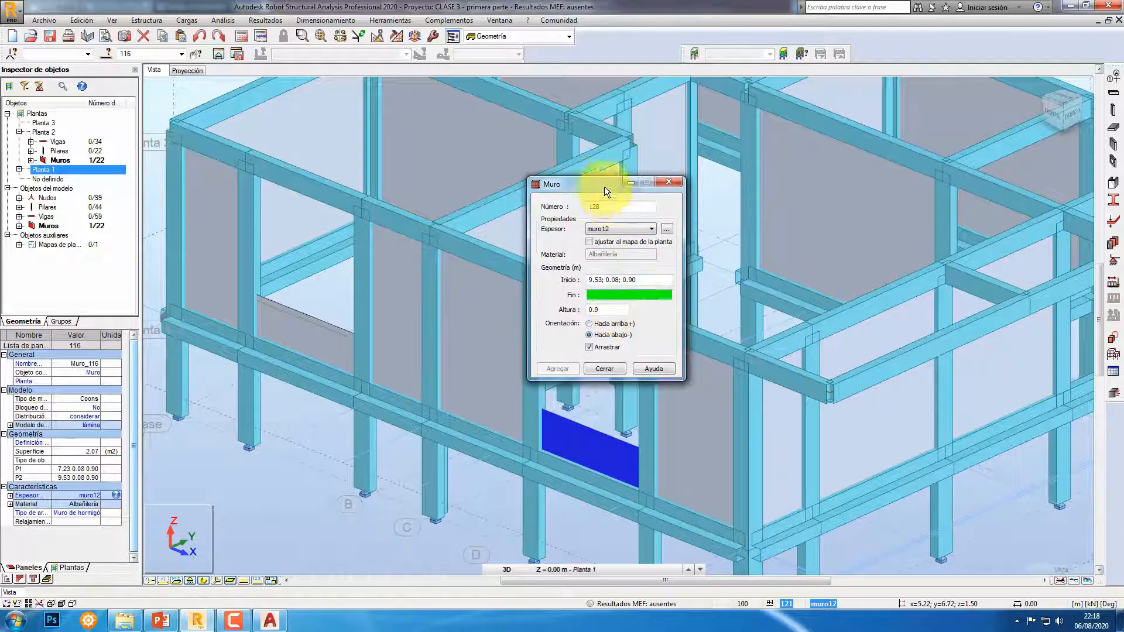
left_click_drag(605, 186, 705, 211)
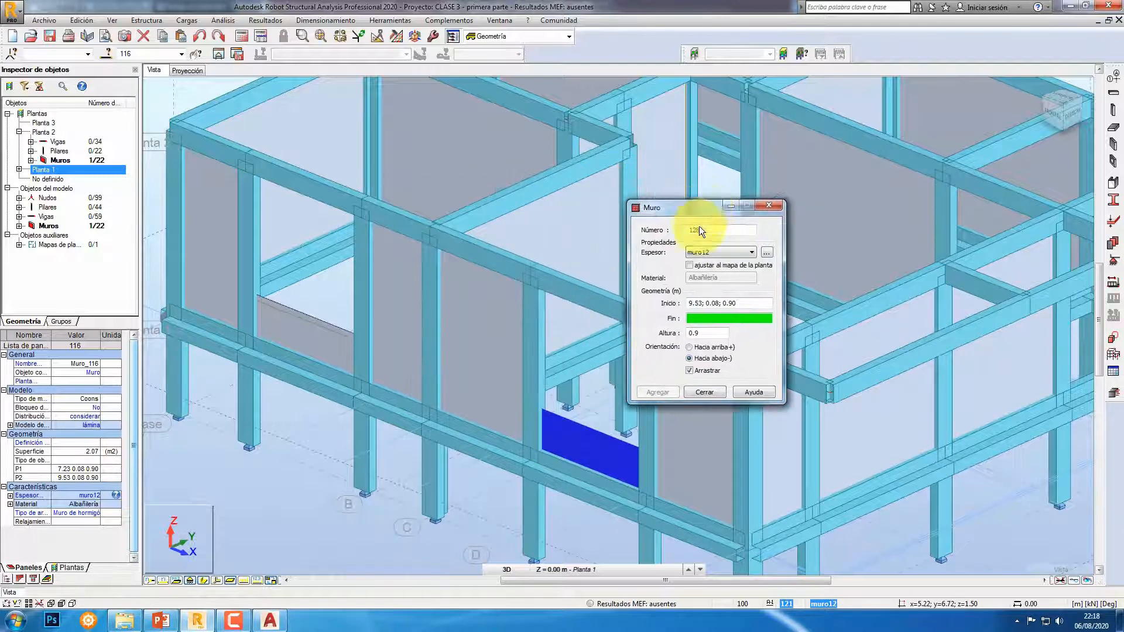
left_click(698, 392)
left_click(995, 486)
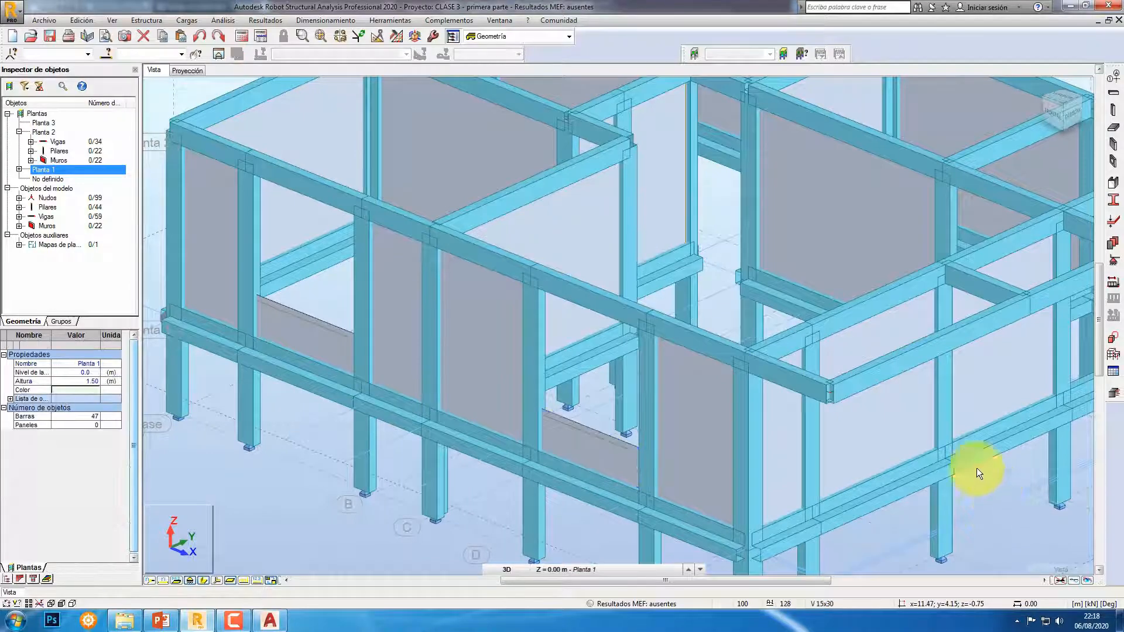
Step: Open the wall definition of side-facade panel 119 and set its start to 11.47; 1.35; 0.9 and its end to 11.47; 4.15; 0.9
left_click(878, 408)
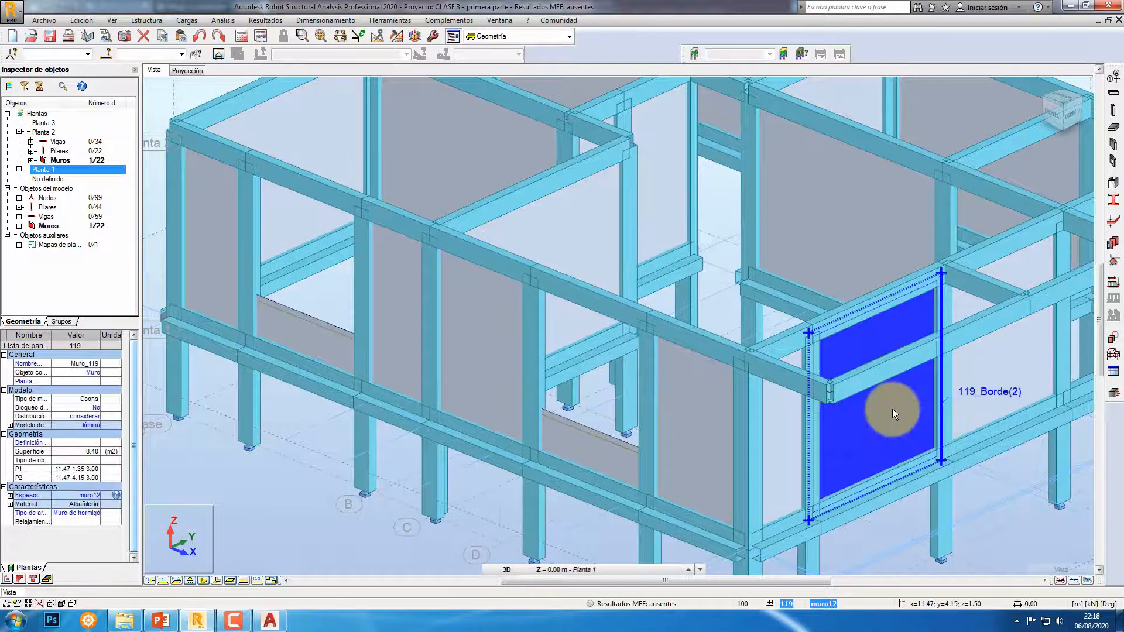
middle_click_drag(897, 410, 565, 362)
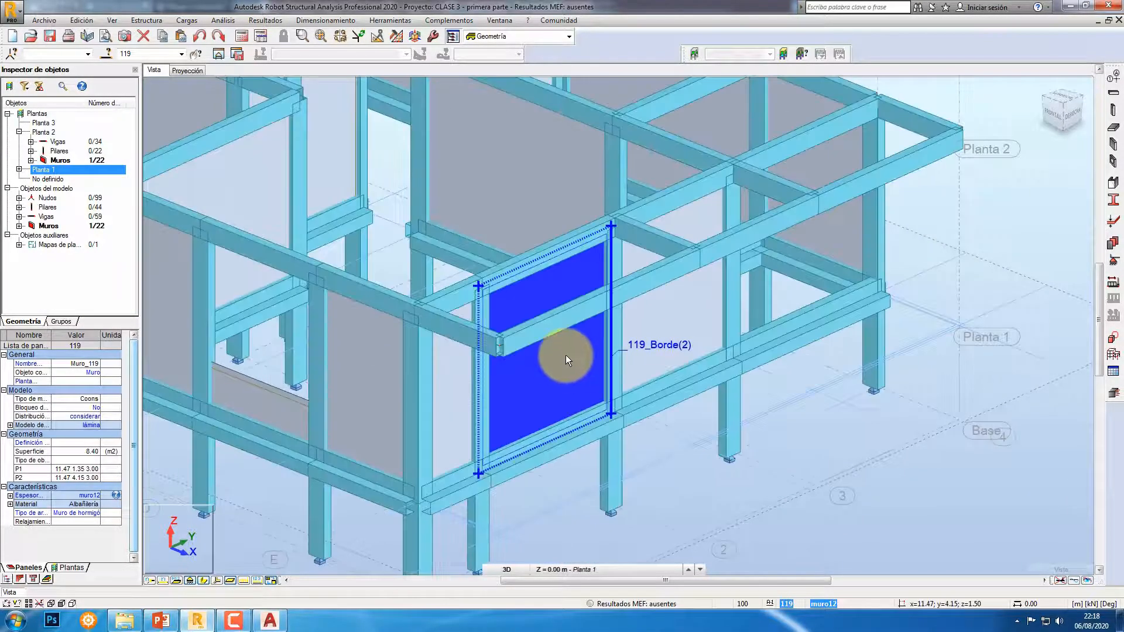
right_click(565, 355)
left_click(566, 588)
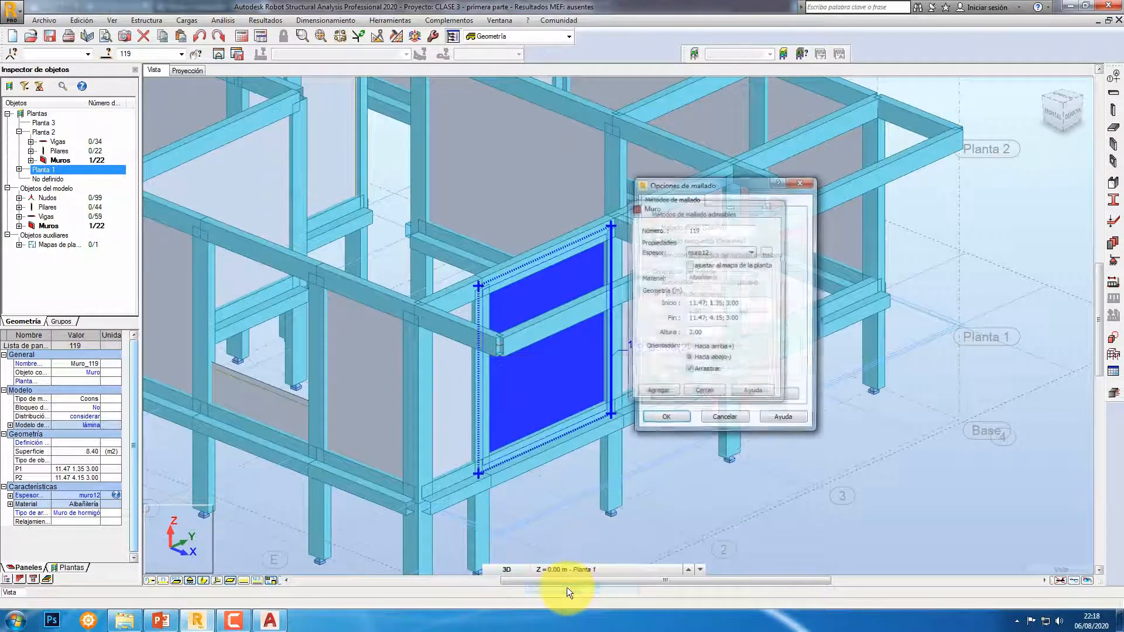
left_click(802, 182)
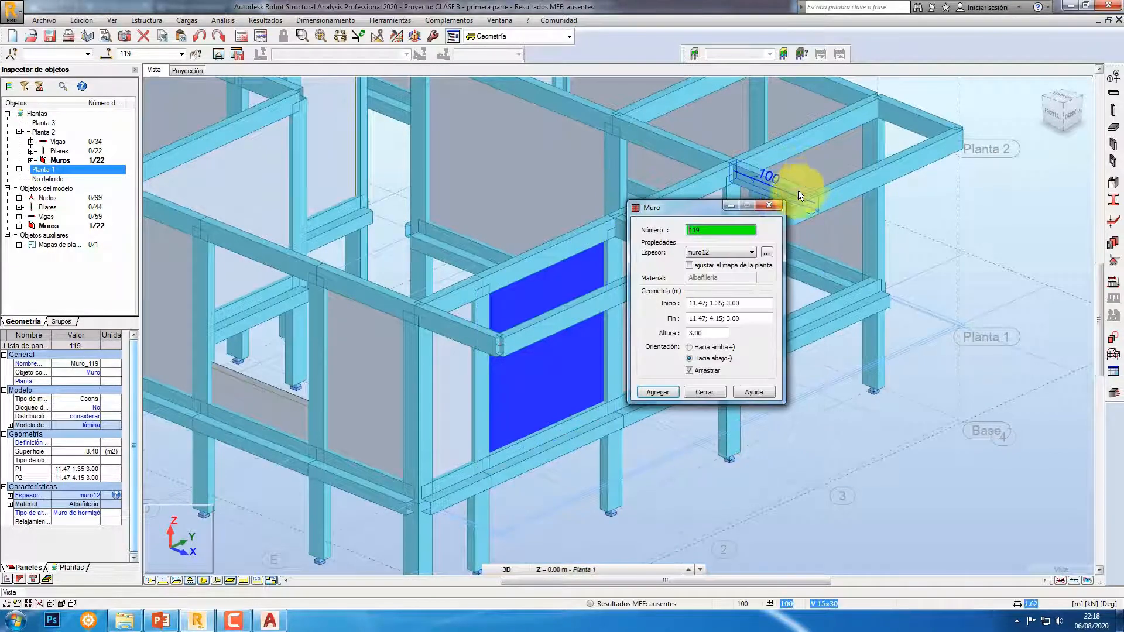
left_click(729, 308)
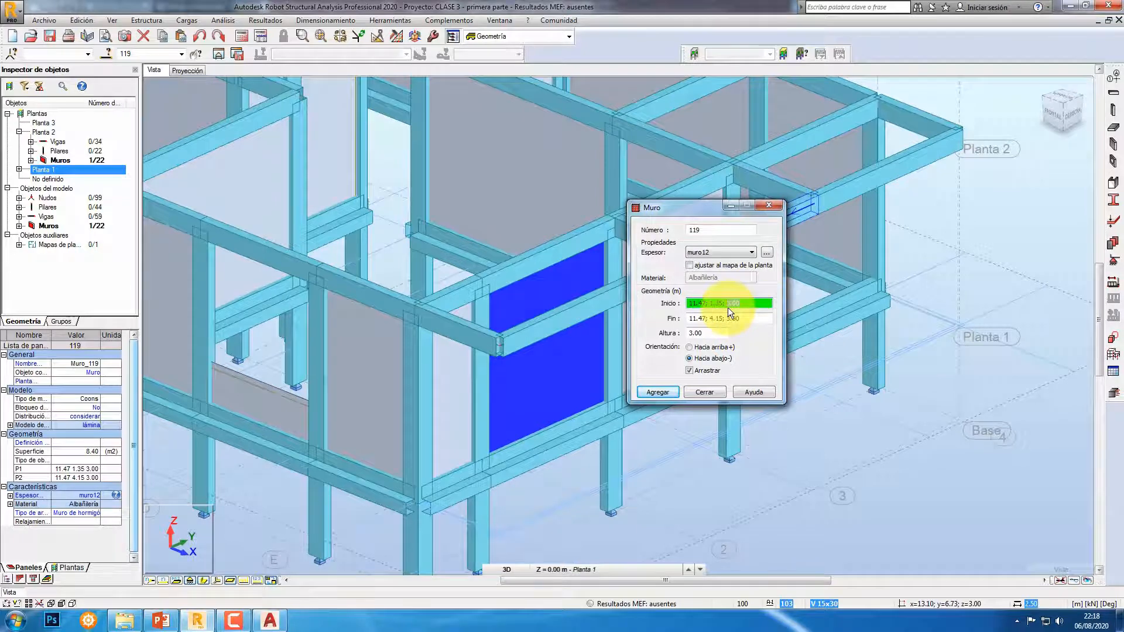
left_click(728, 321)
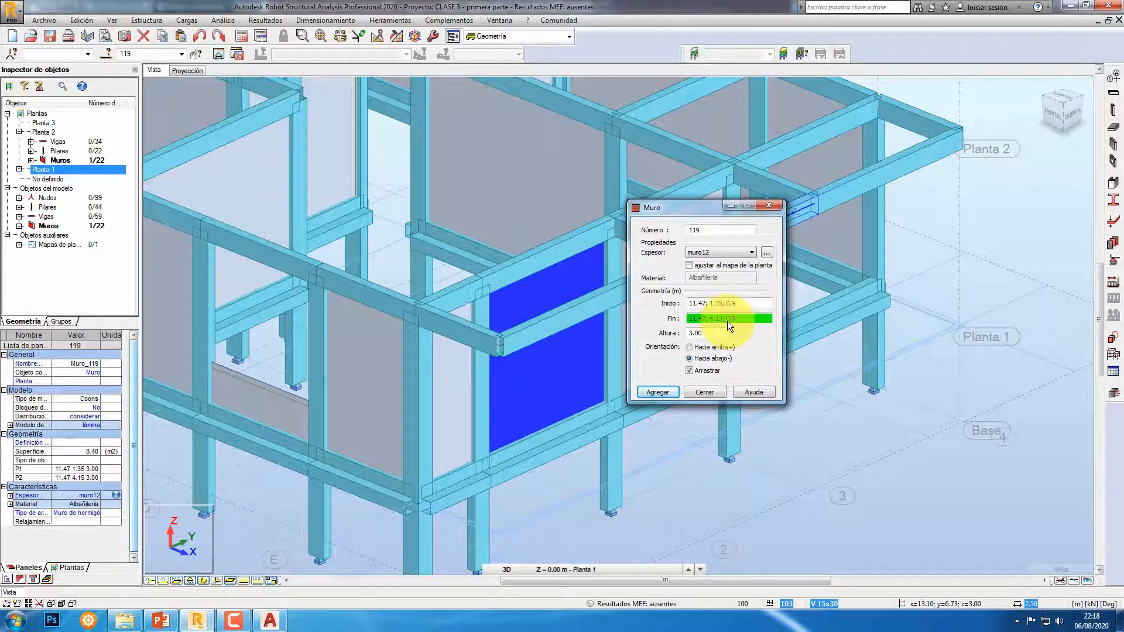
Step: Set the height of wall 119 to 0.9 m, modify the existing panel and close the wall definition
left_click(696, 332)
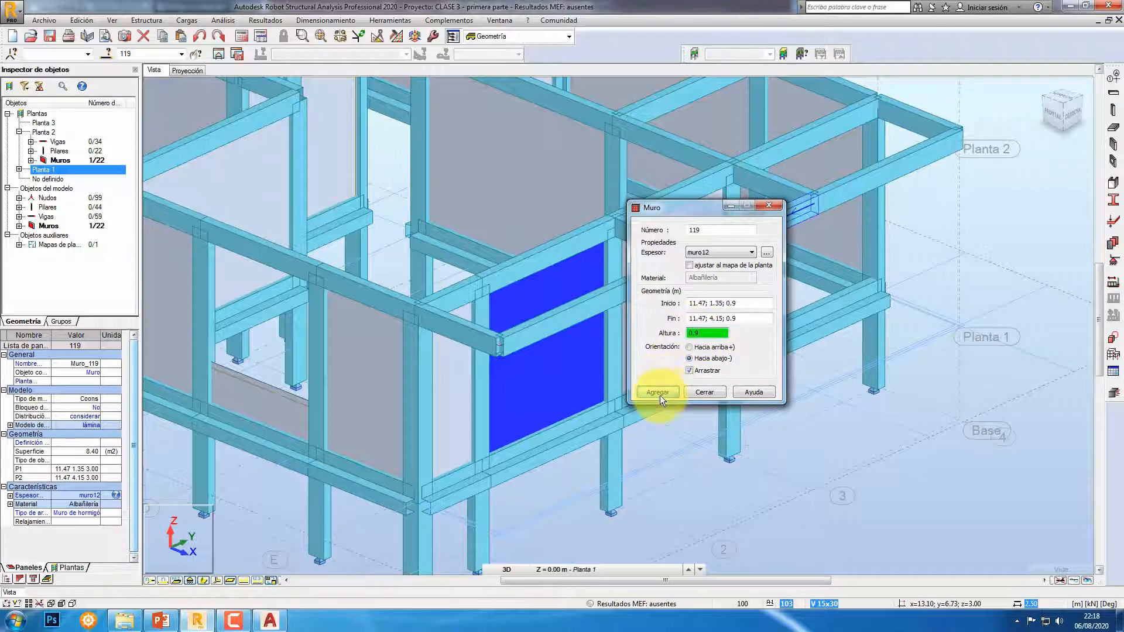
left_click(658, 392)
left_click(701, 334)
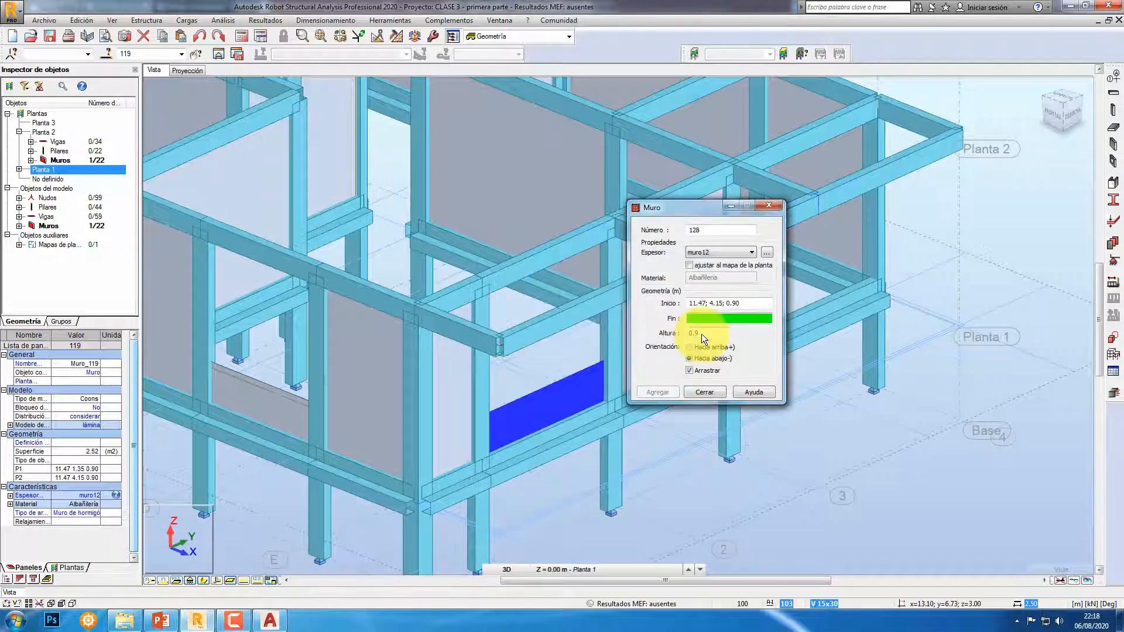
left_click(699, 391)
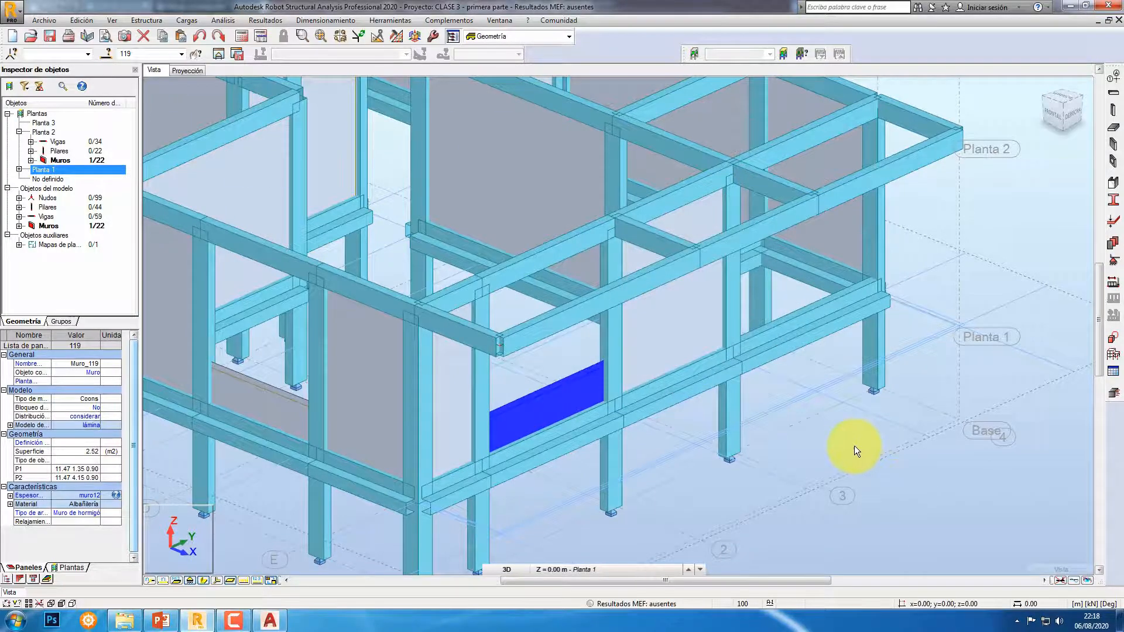
Step: Examine the walls between Planta 1 and Planta 2 from several sides of the structure for remaining openings
scroll(899, 435, "down", 5)
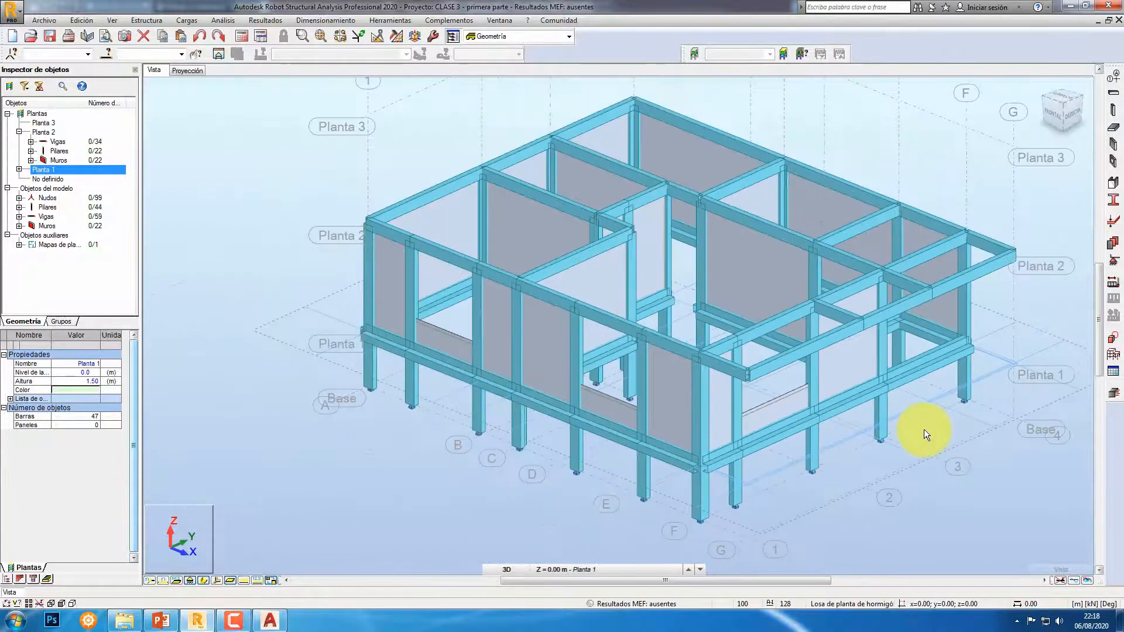
right_click(924, 430)
left_click(903, 463)
left_click_drag(904, 463, 693, 423)
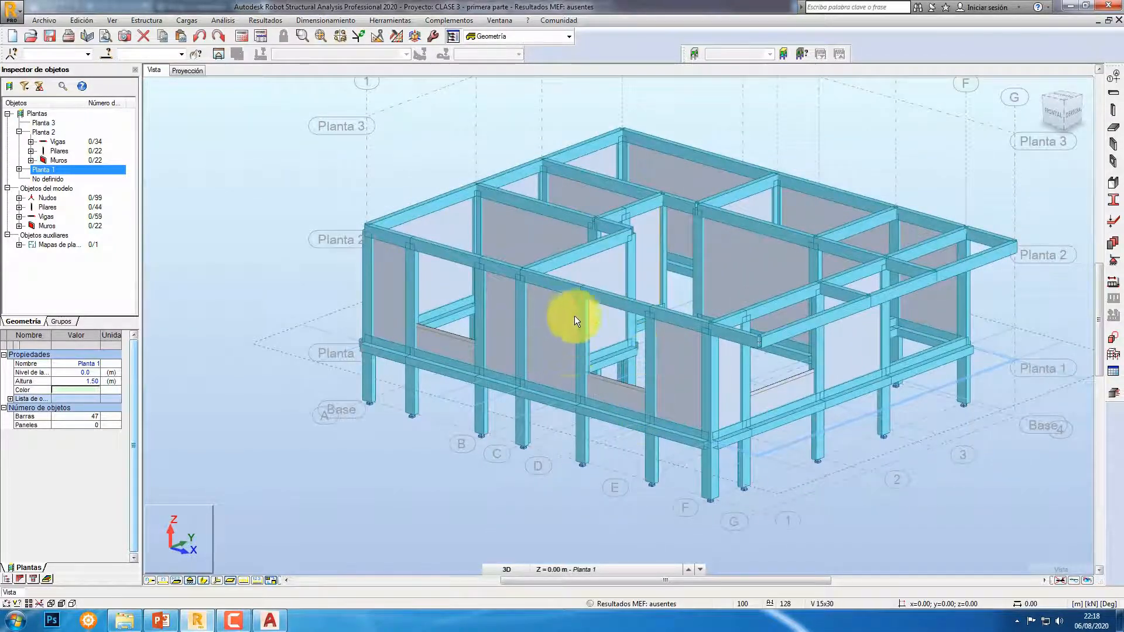
left_click_drag(460, 349, 535, 362)
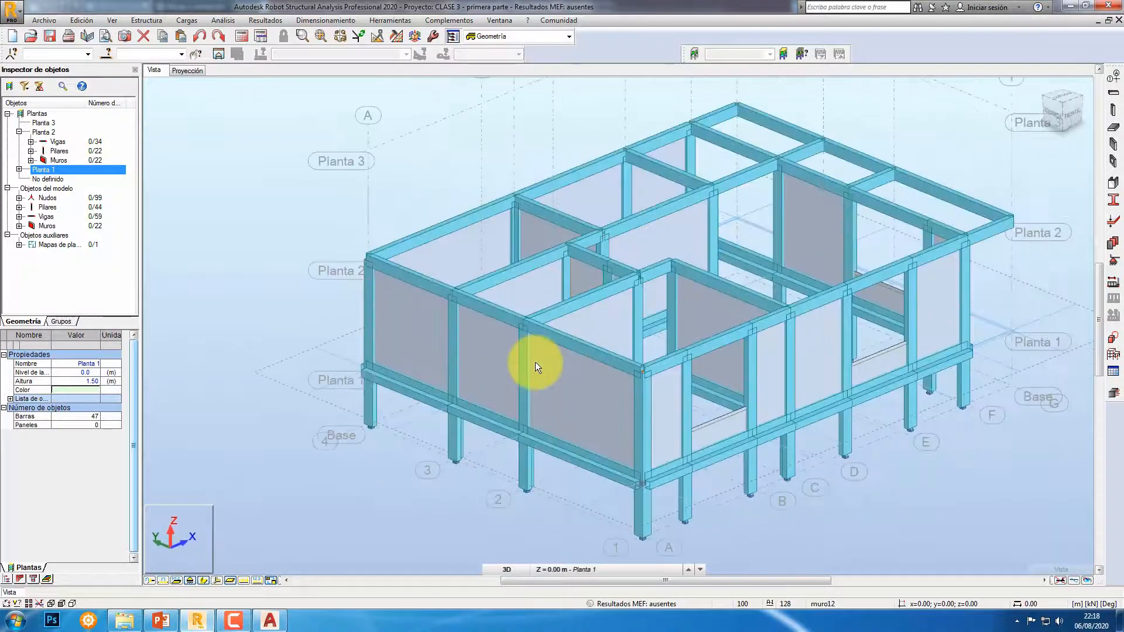
mouse_move(683, 363)
left_mouse_down()
mouse_move(716, 358)
mouse_move(664, 362)
left_mouse_up()
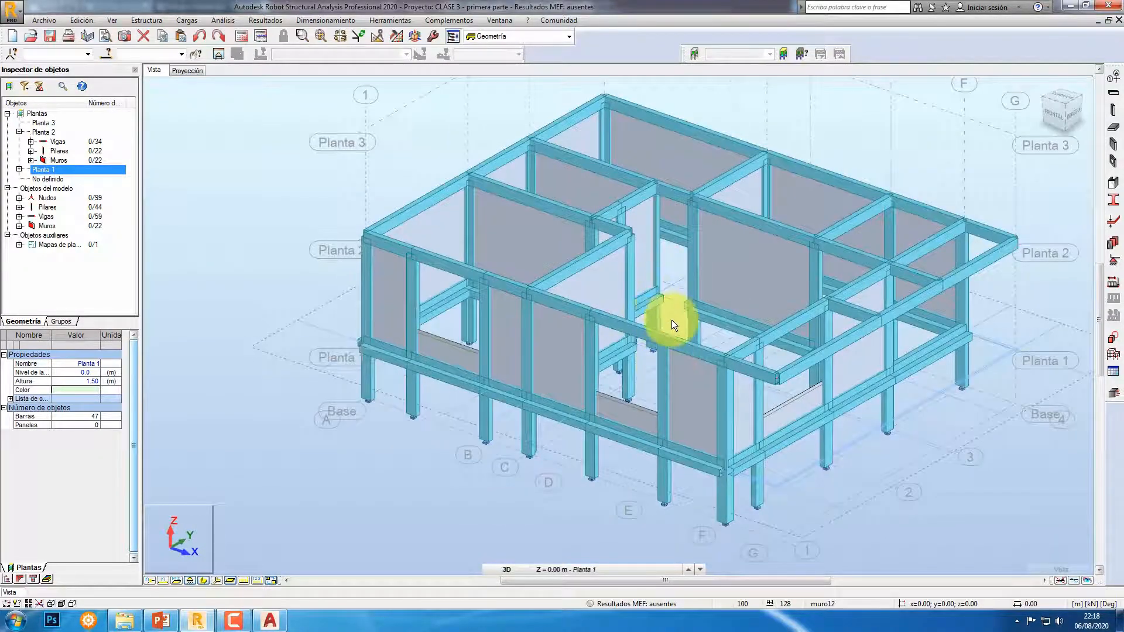
mouse_move(672, 319)
left_mouse_down()
mouse_move(603, 318)
mouse_move(629, 331)
mouse_move(669, 309)
left_mouse_up()
Step: Delete the narrow interior wall panel 125, between y = 4.22 and 5.25 m at x = 4.08 m
scroll(753, 193, "up", 4)
scroll(753, 193, "up", 1)
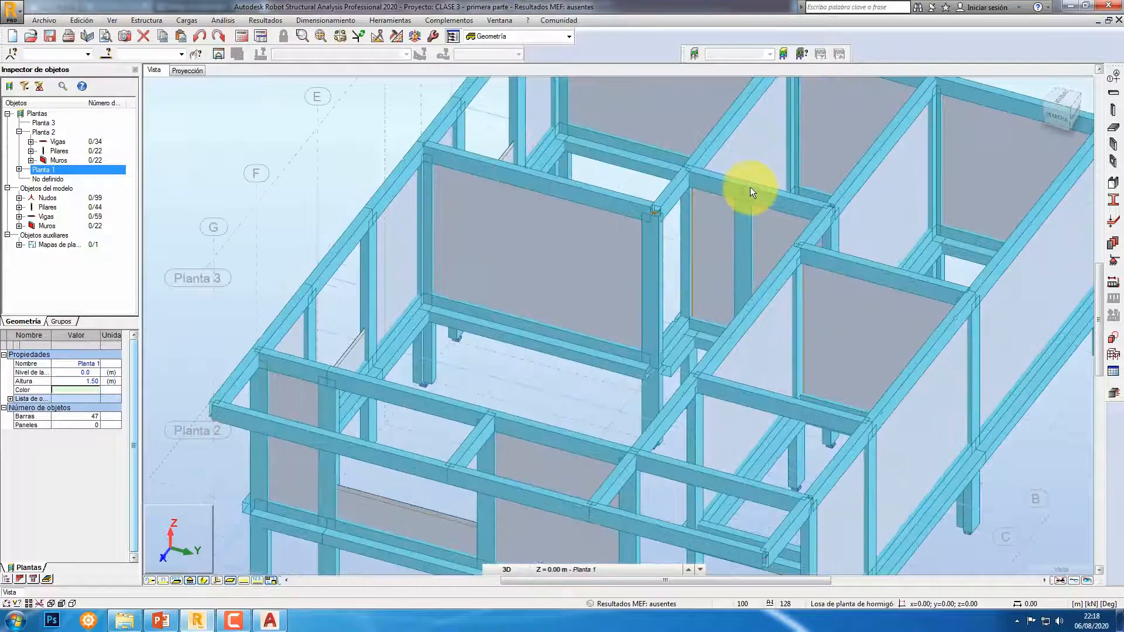
right_click(751, 189)
left_click(750, 192)
left_click(719, 239)
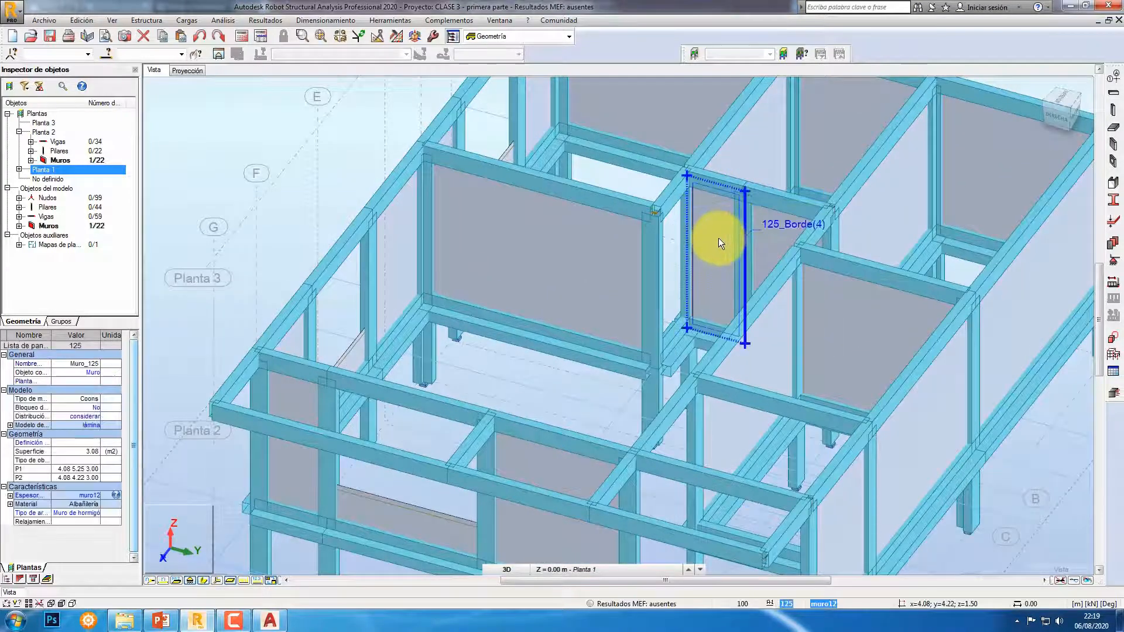
key("Delete")
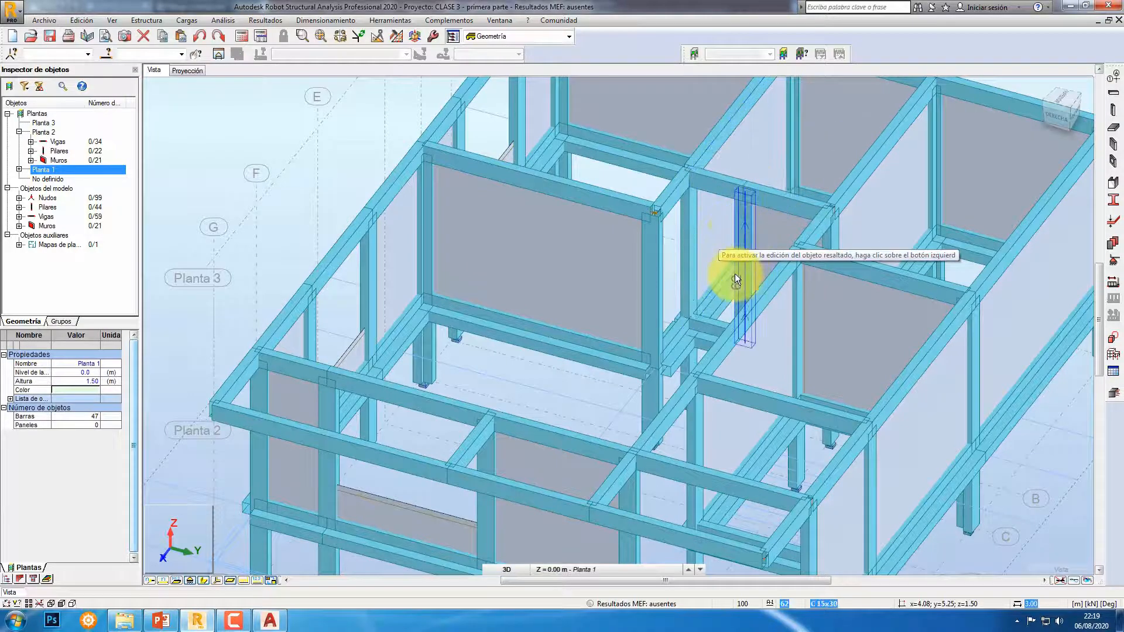
middle_click_drag(718, 301, 731, 284)
scroll(729, 285, "down", 2)
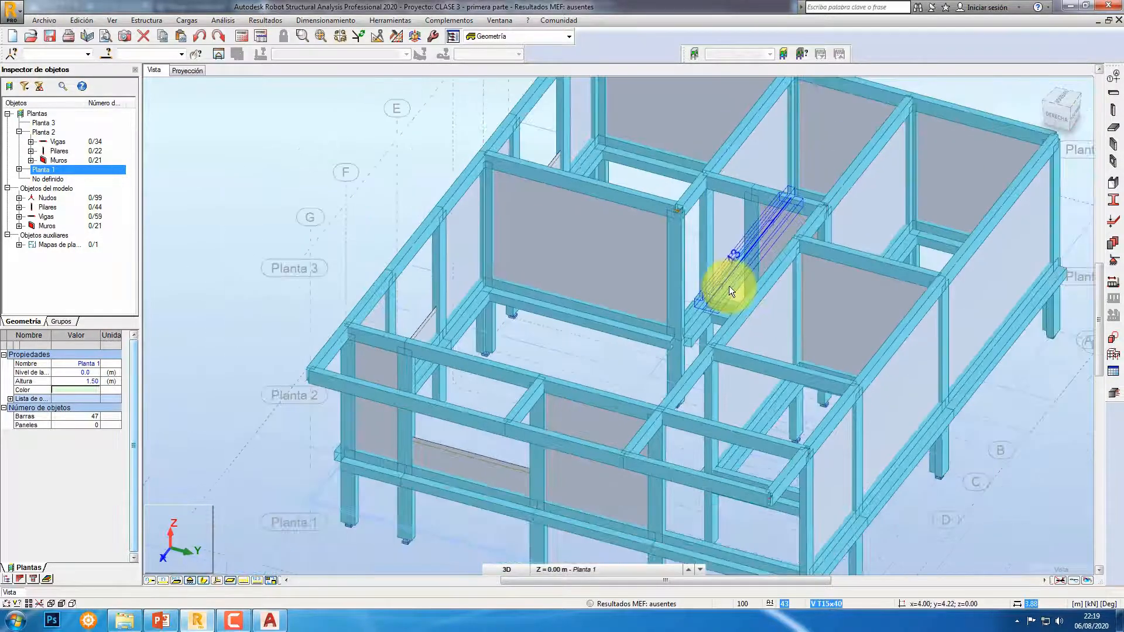
Step: Rotate the structure in 3D to examine the facade along axis A, between axes 1 and 4
right_click(675, 287)
left_click(615, 382)
left_click_drag(618, 390, 705, 418)
left_click_drag(586, 451, 344, 273)
right_click(234, 282)
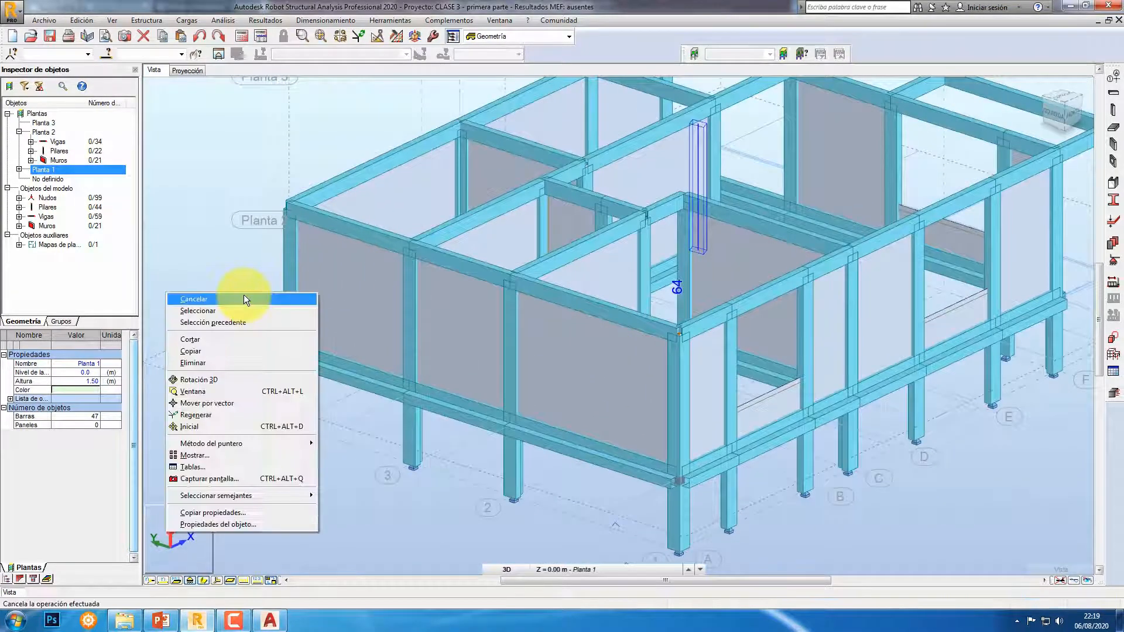
left_click(244, 294)
Step: Switch to the AutoCAD floor plan and examine the windows in the axis A wall between axes 2 and 4
left_click(271, 622)
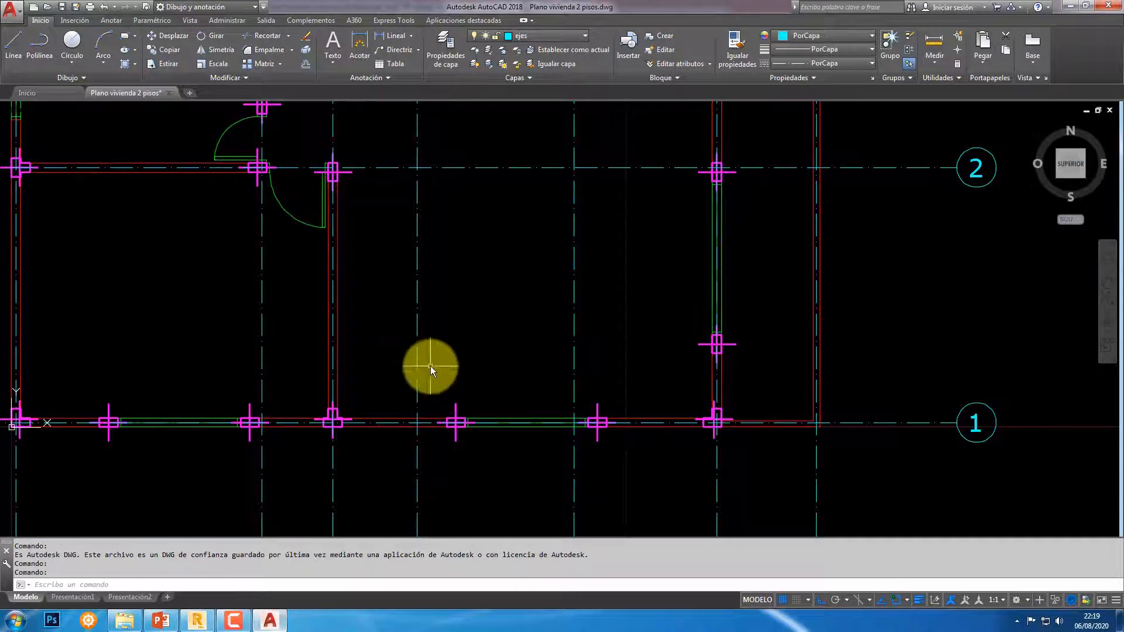
middle_click_drag(430, 367, 762, 454)
scroll(732, 445, "down", 4)
scroll(728, 441, "up", 2)
scroll(689, 407, "up", 2)
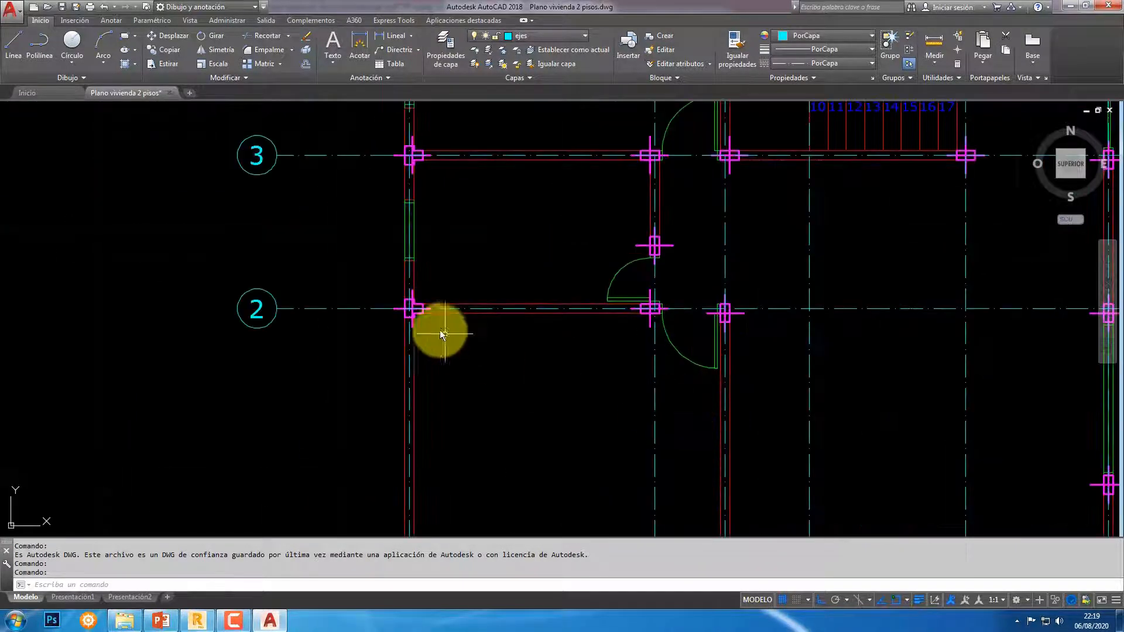
scroll(463, 335, "down", 4)
middle_click_drag(475, 321, 475, 393)
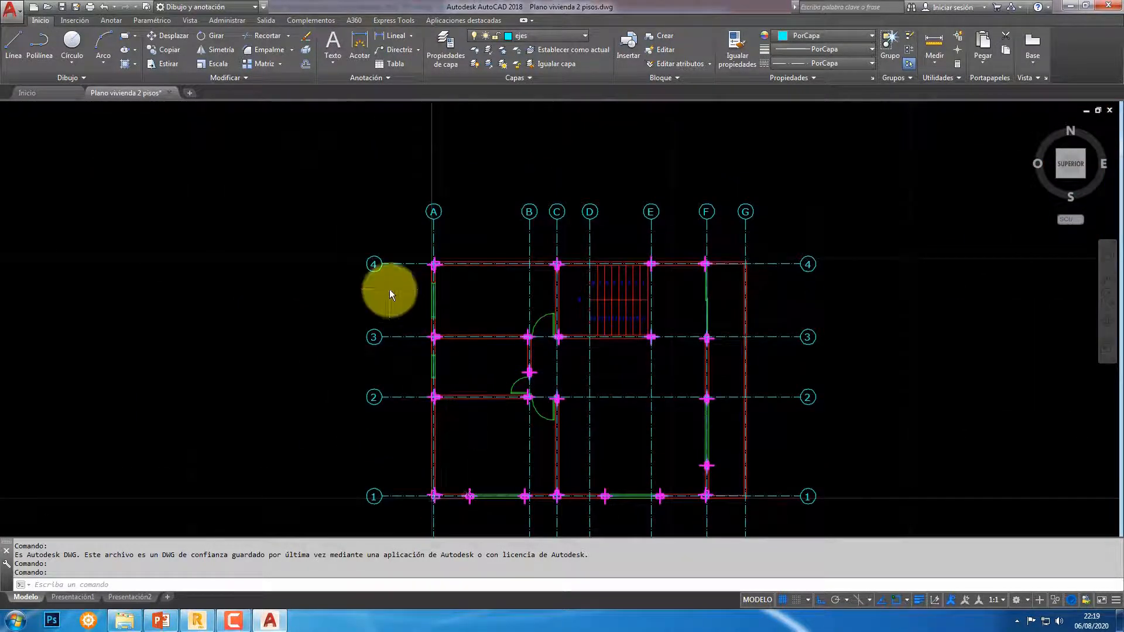
scroll(389, 289, "up", 2)
scroll(438, 305, "up", 2)
scroll(448, 282, "up", 2)
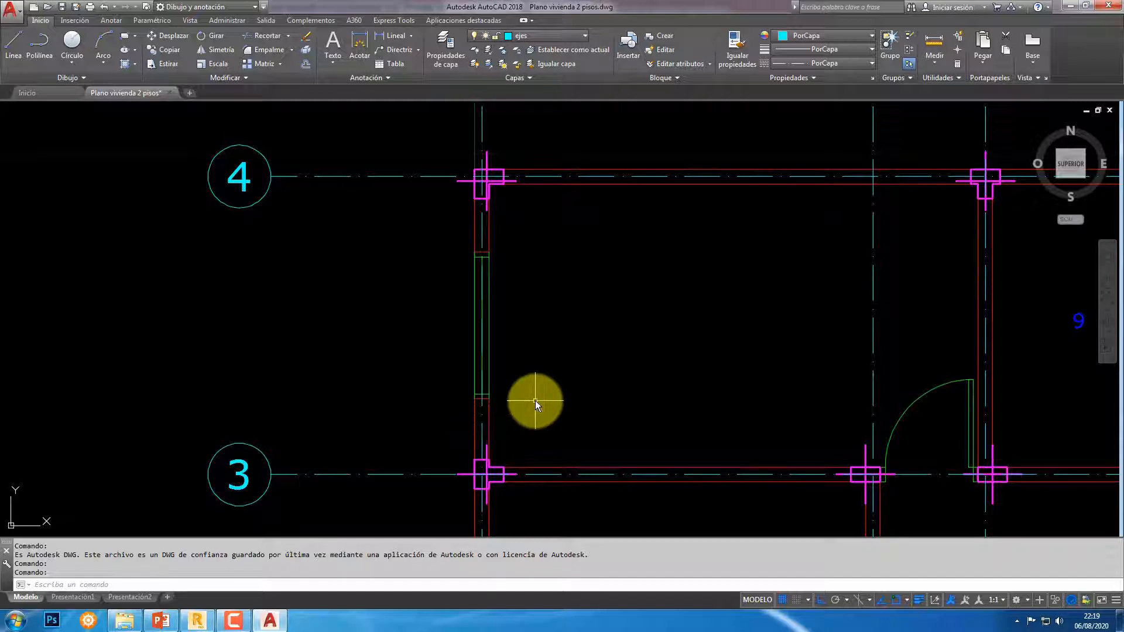
middle_click_drag(535, 403, 483, 401)
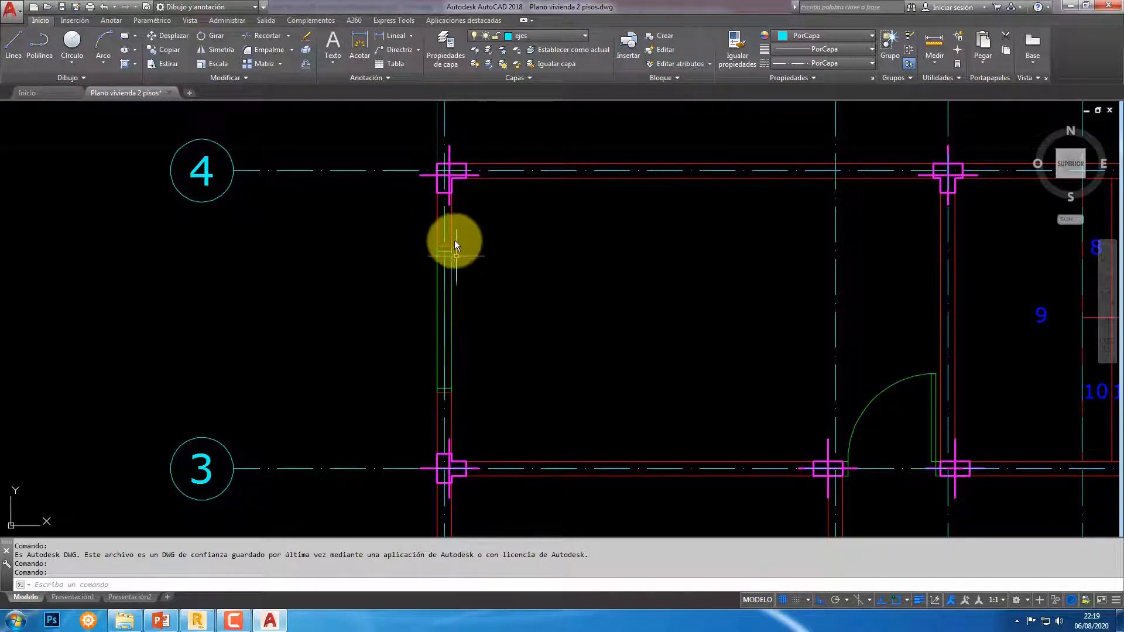
mouse_move(445, 254)
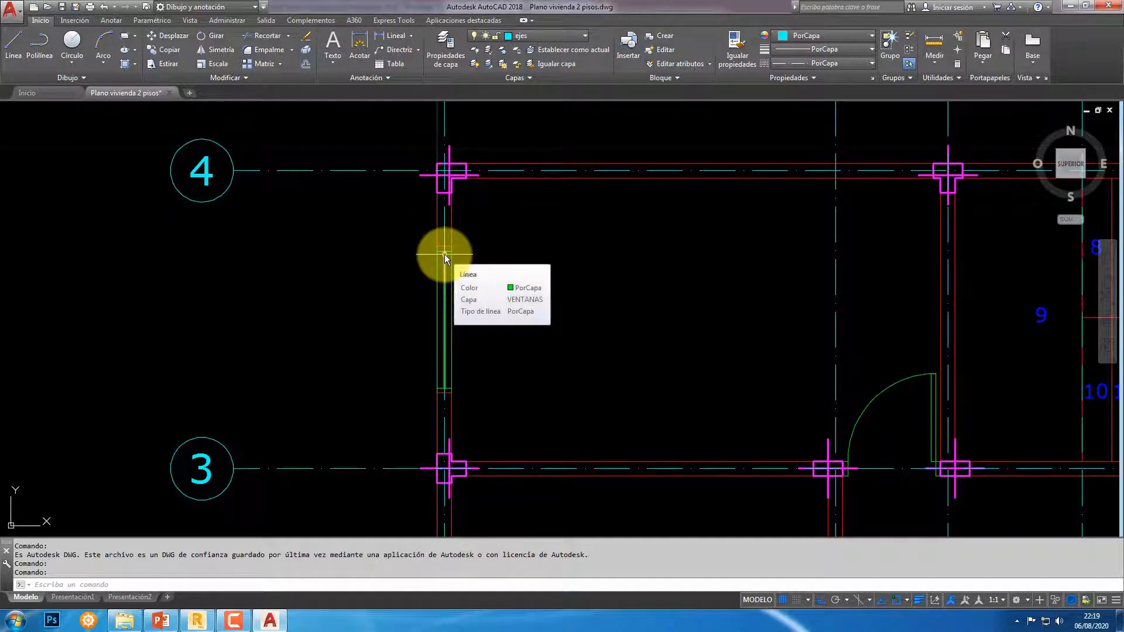
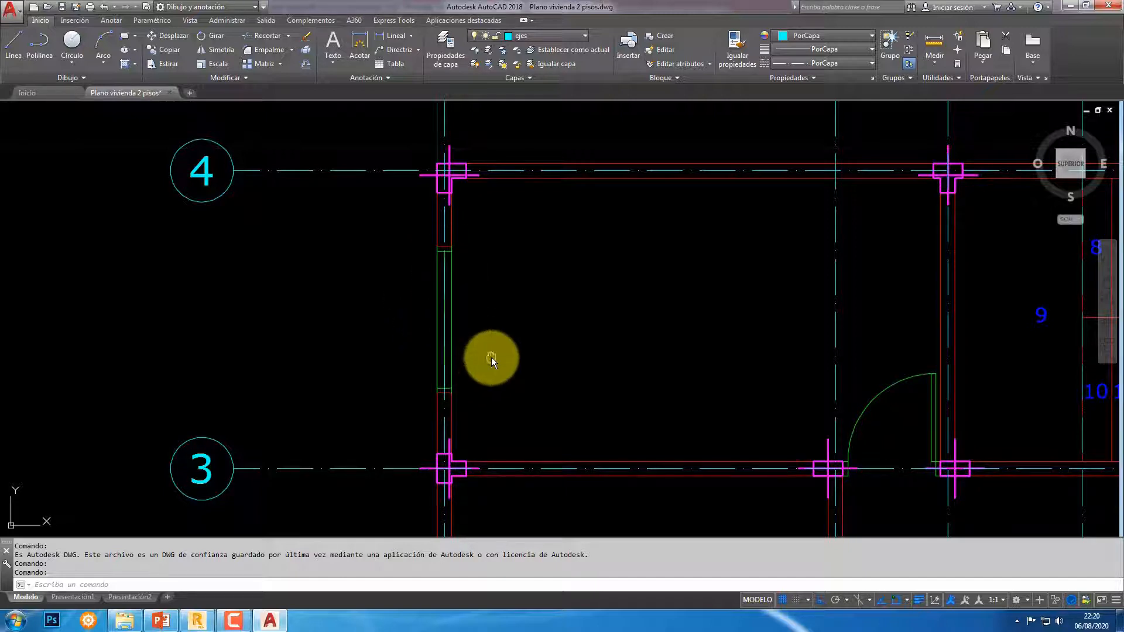
scroll(609, 287, "down", 4)
middle_click_drag(640, 402, 544, 369)
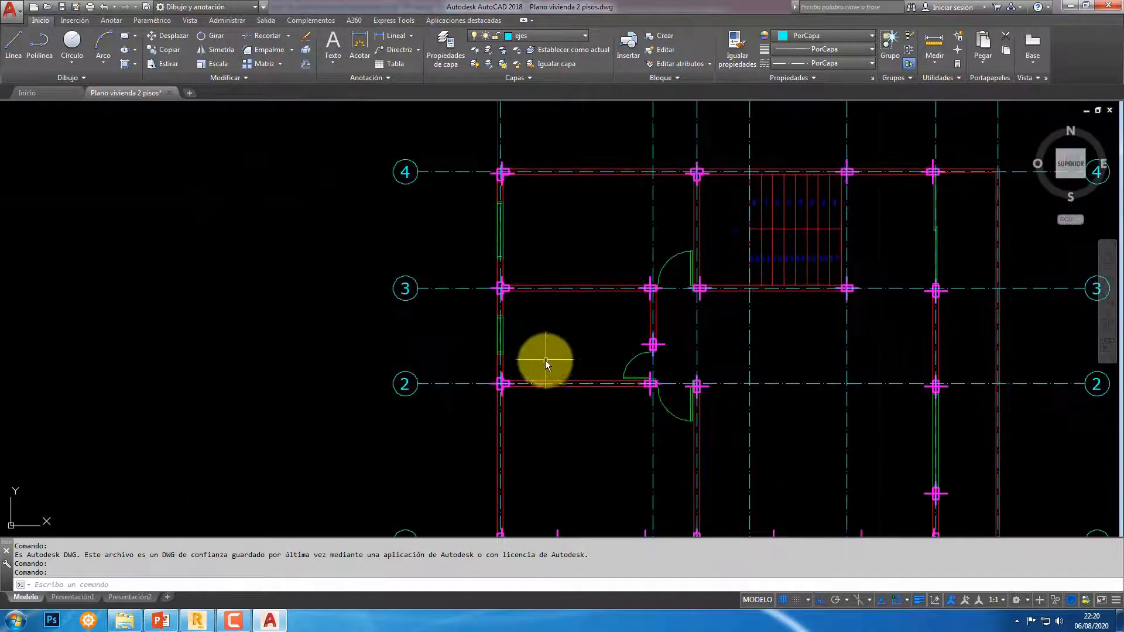
Step: Measure the length of the window opening in the axis A wall between axes 2 and 3
scroll(544, 359, "up", 4)
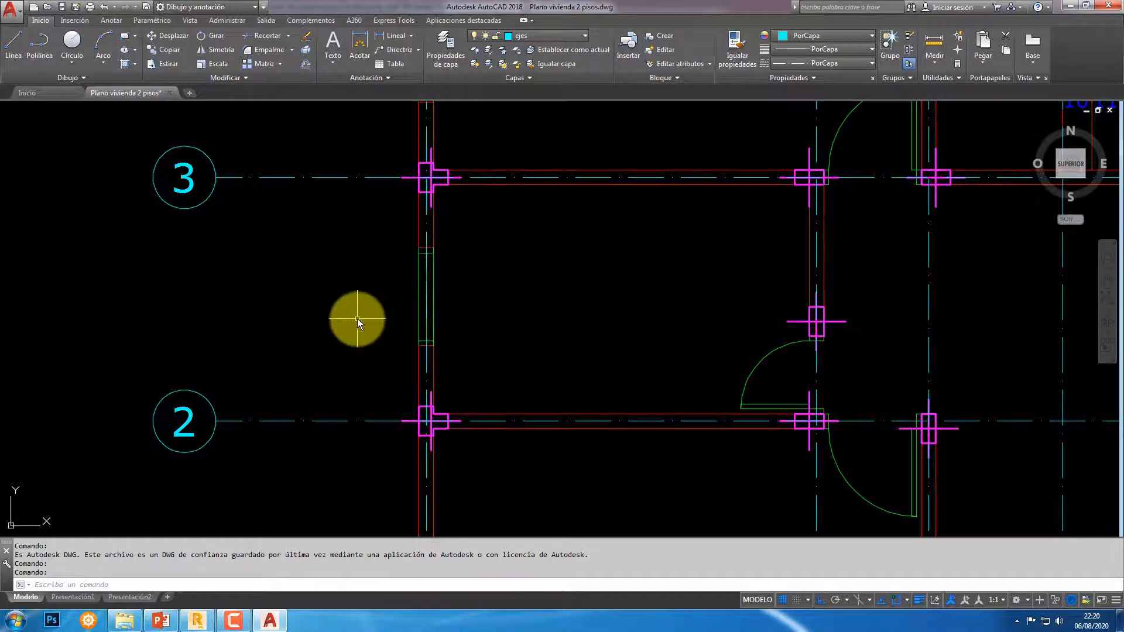
type("di")
key("Return")
scroll(410, 287, "up", 4)
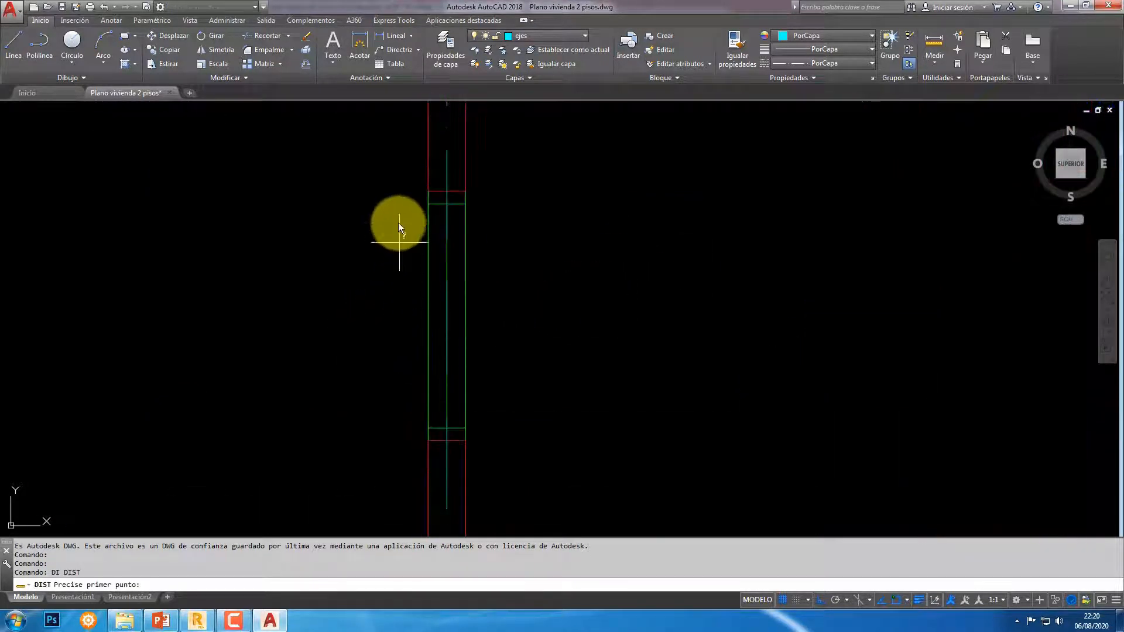
left_click(426, 192)
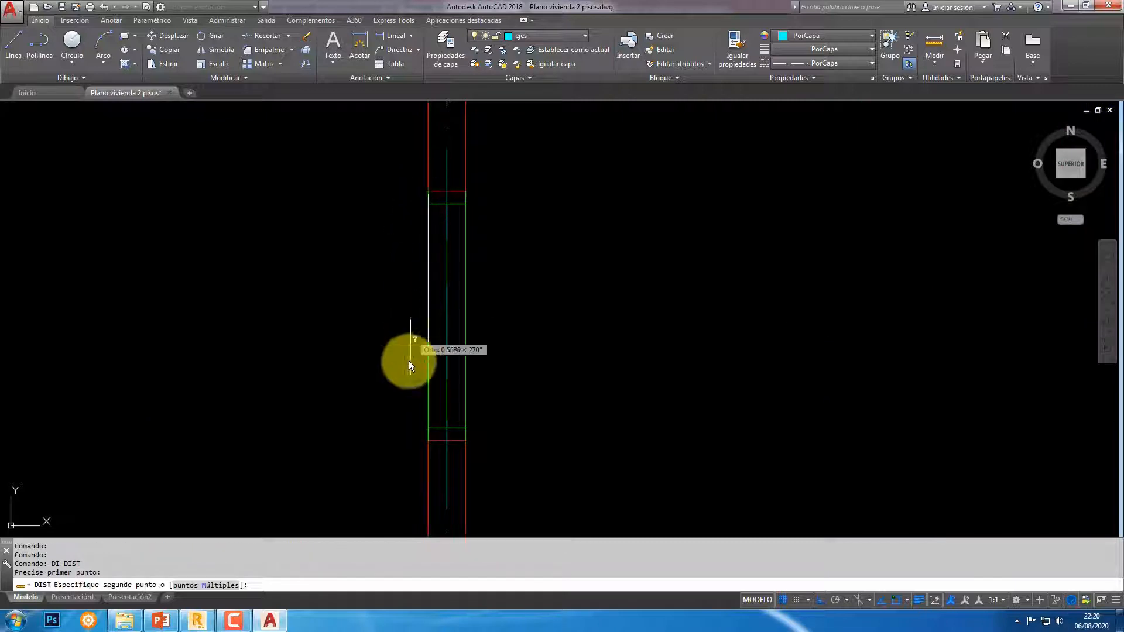
left_click(427, 440)
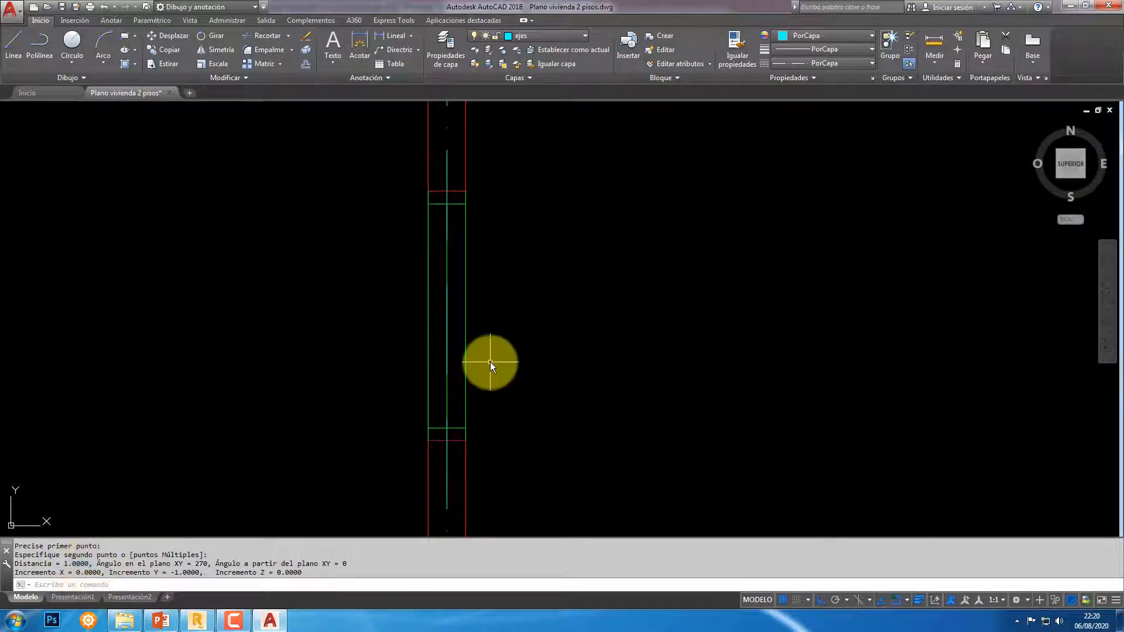
scroll(490, 362, "down", 6)
scroll(504, 369, "up", 2)
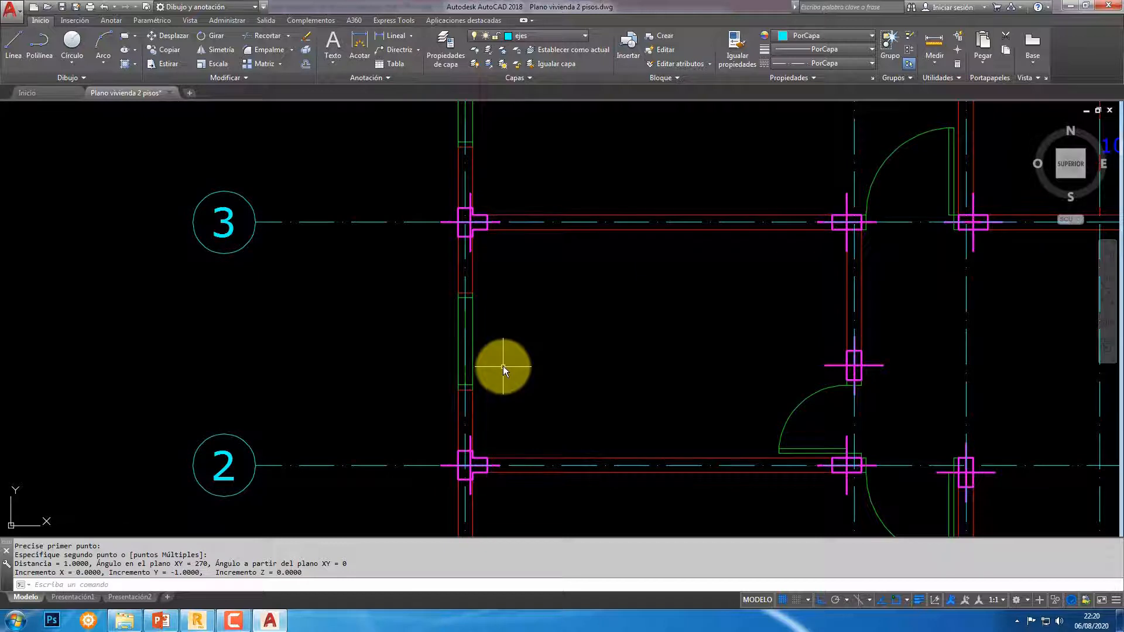
middle_click_drag(503, 367, 442, 378)
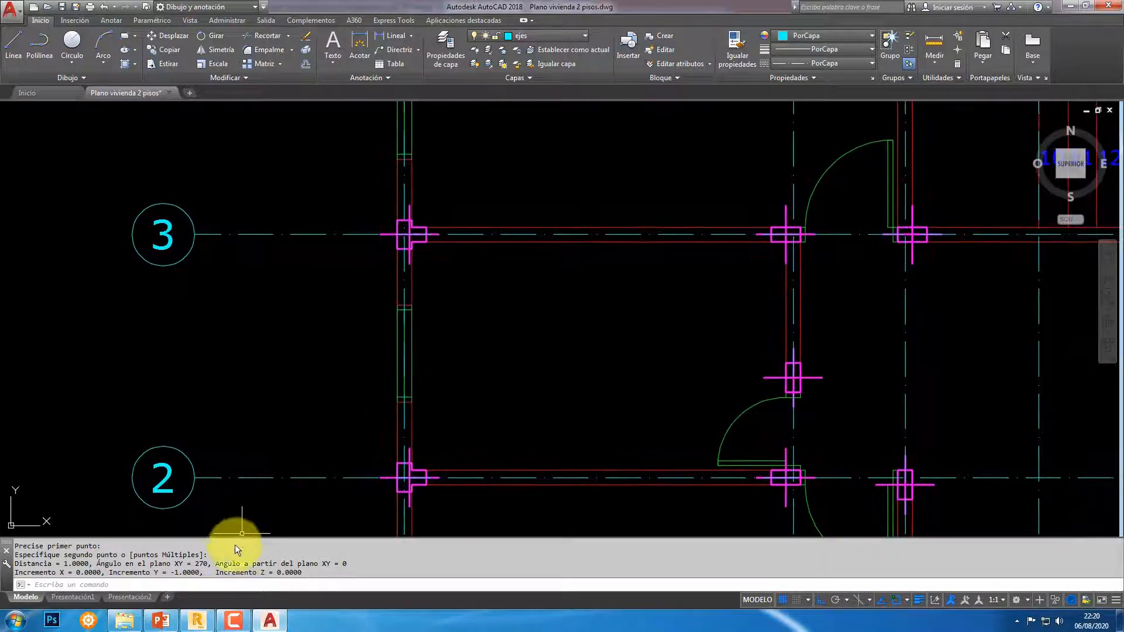
Step: Check the matching facade panel in Robot, and measure in the AutoCAD plan from axis 3 to the window's nearer edge on axis A
left_click(196, 620)
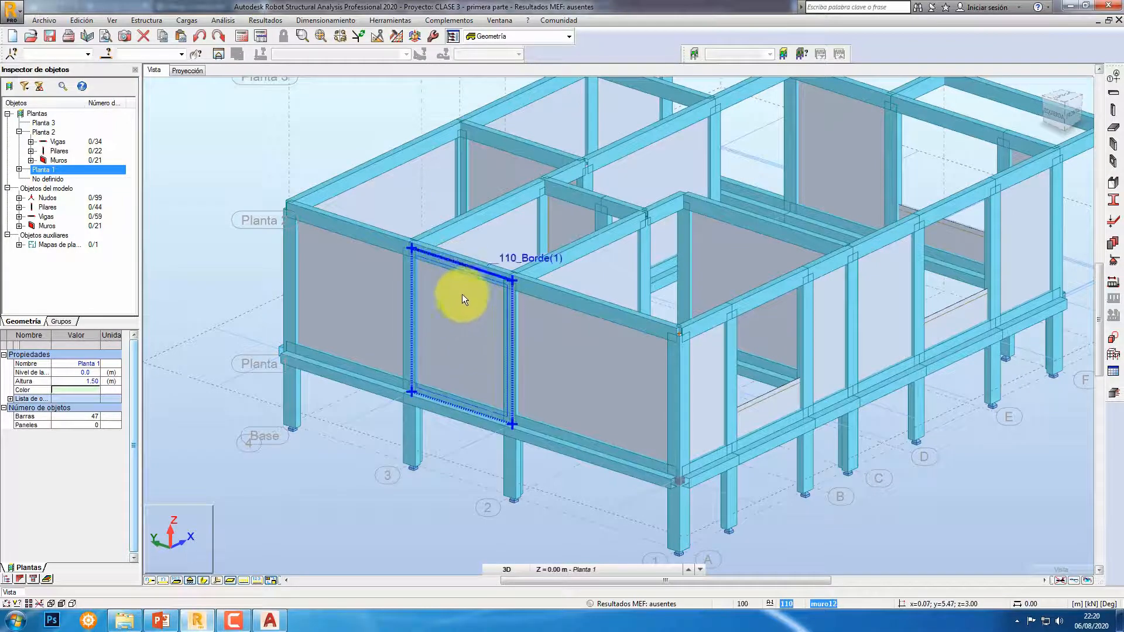
left_click(268, 622)
scroll(342, 308, "up", 2)
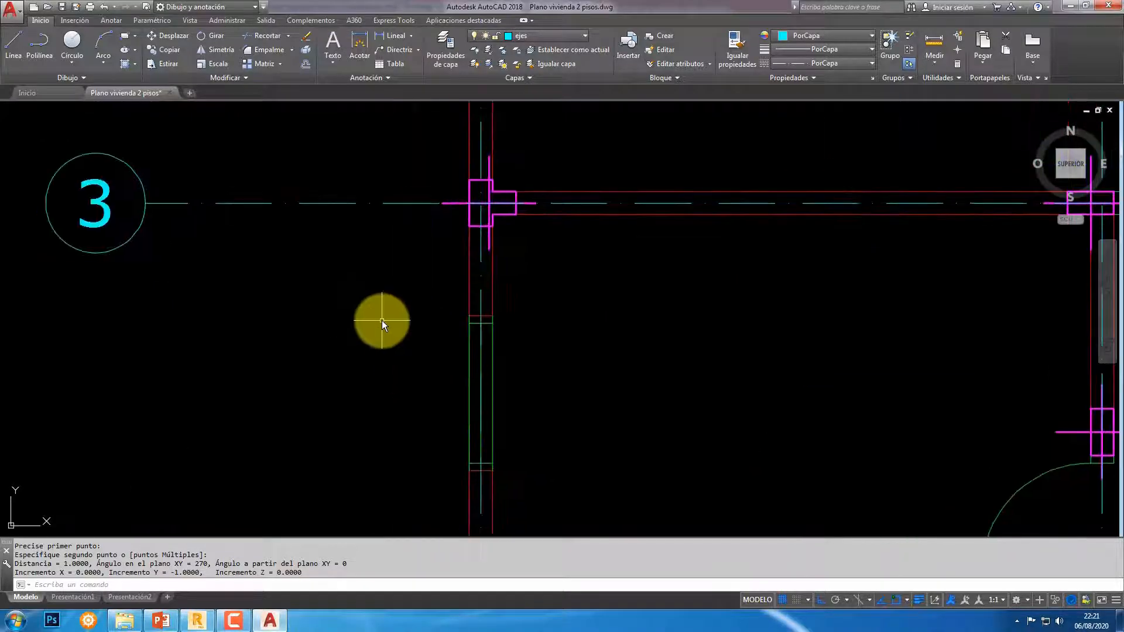
type("di")
key("Return")
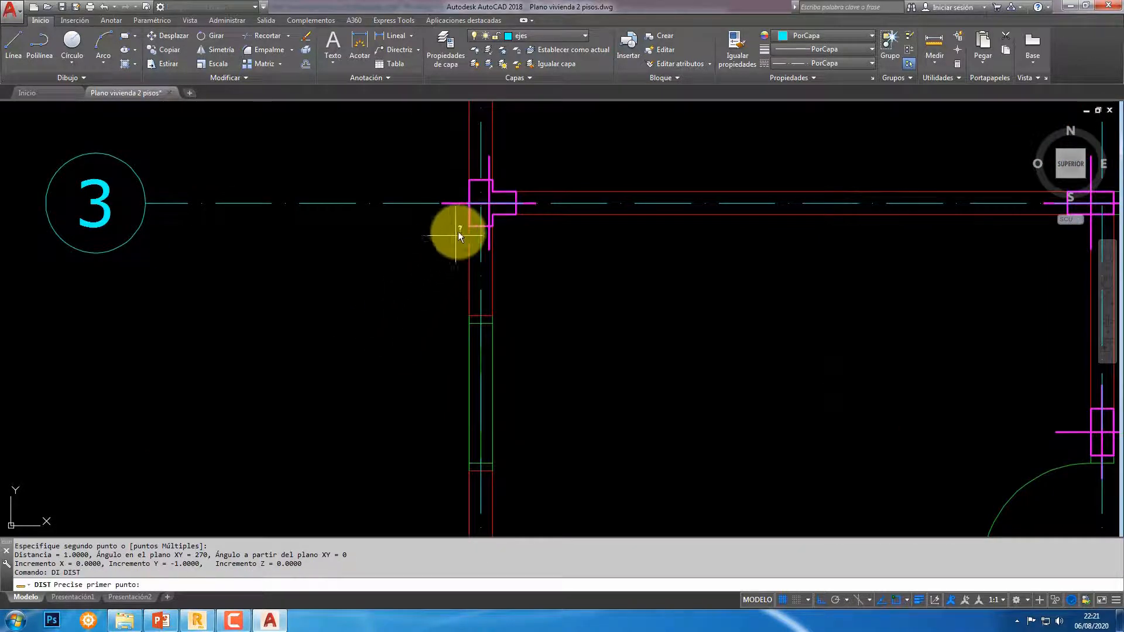
scroll(463, 225, "up", 2)
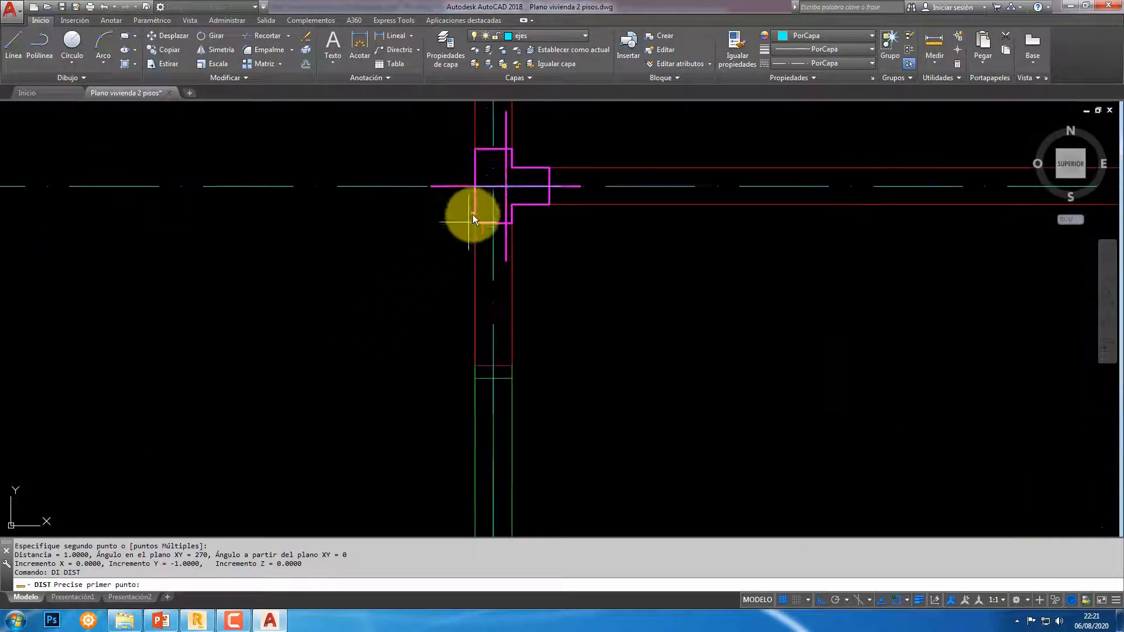
left_click(491, 185)
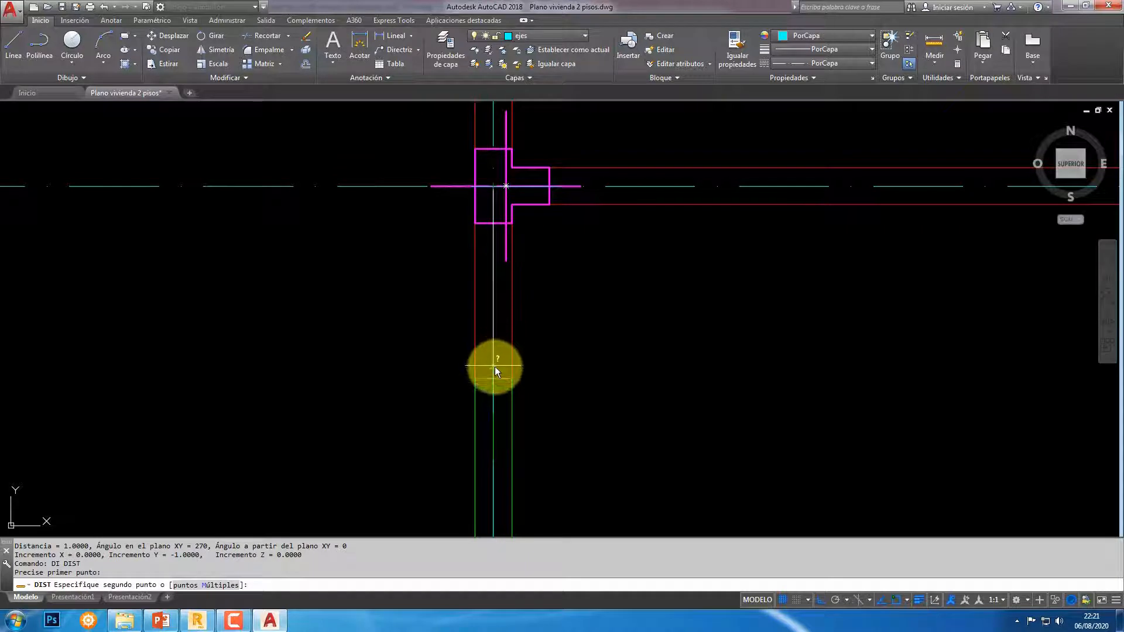
left_click(494, 366)
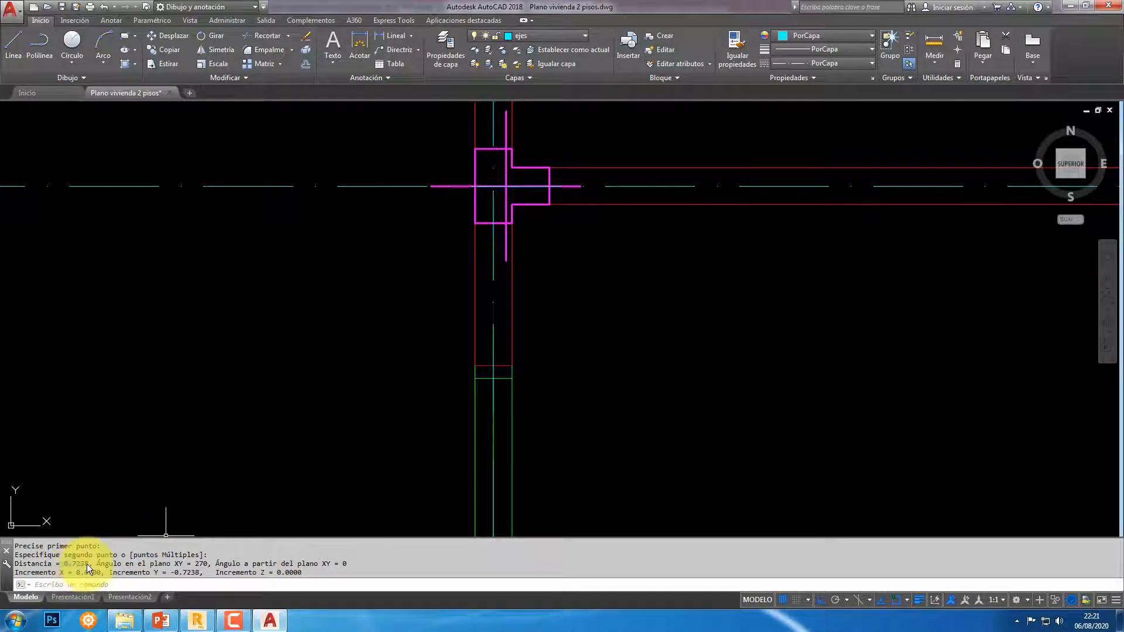
middle_click_drag(414, 374, 373, 391)
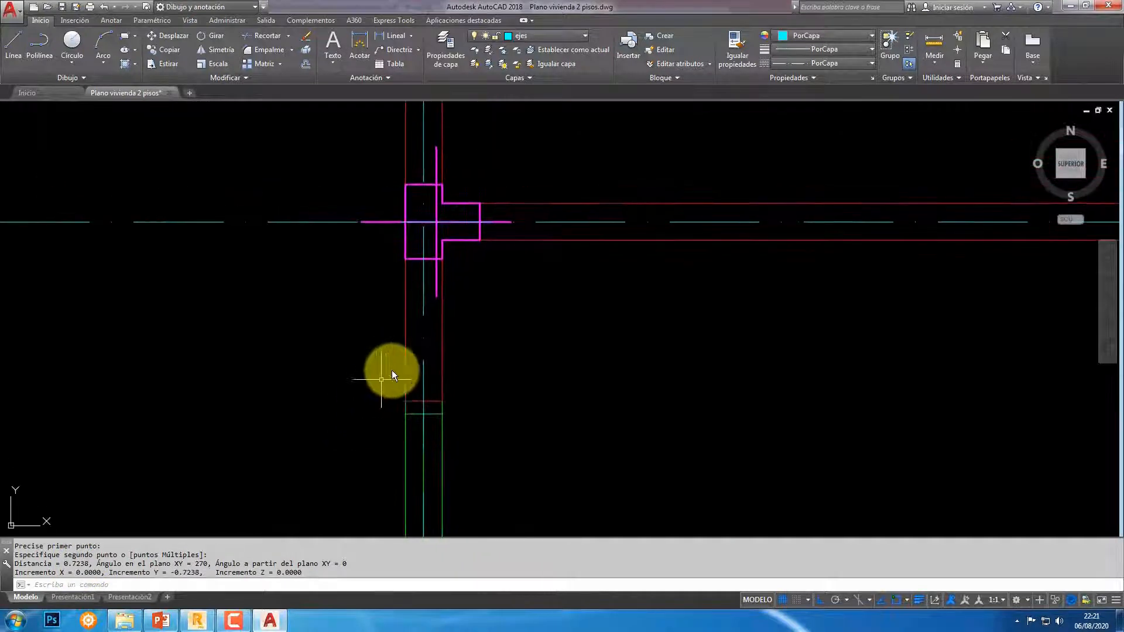
scroll(389, 372, "down", 3)
middle_click_drag(502, 394, 508, 350)
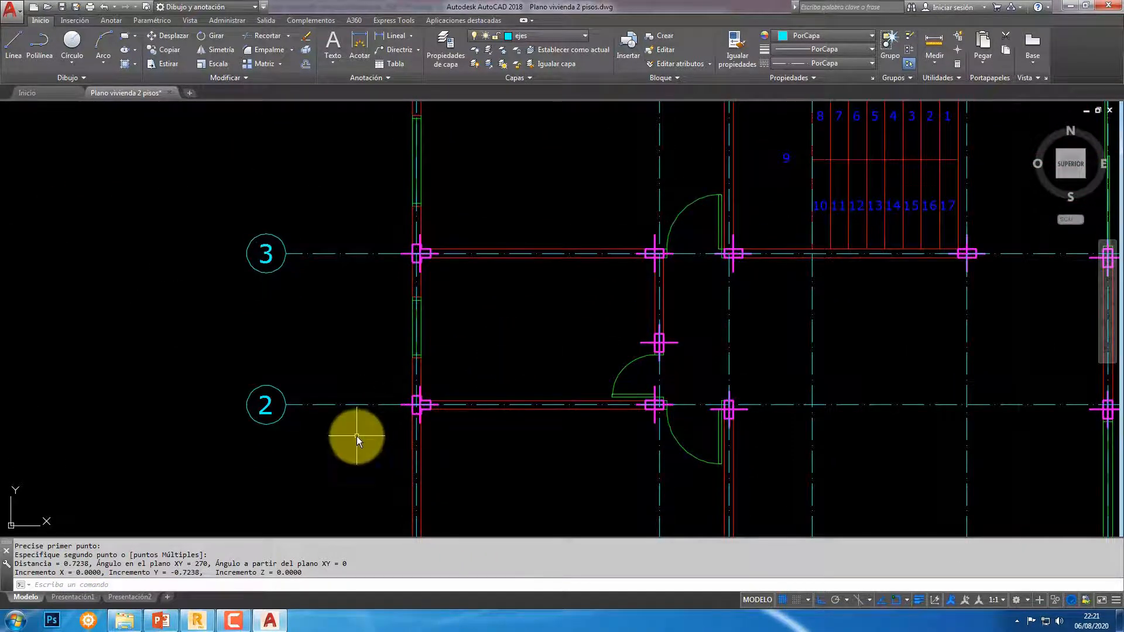
Step: Switch to Robot and hide the beam and column section shapes so the wall panels stand clear
left_click(199, 620)
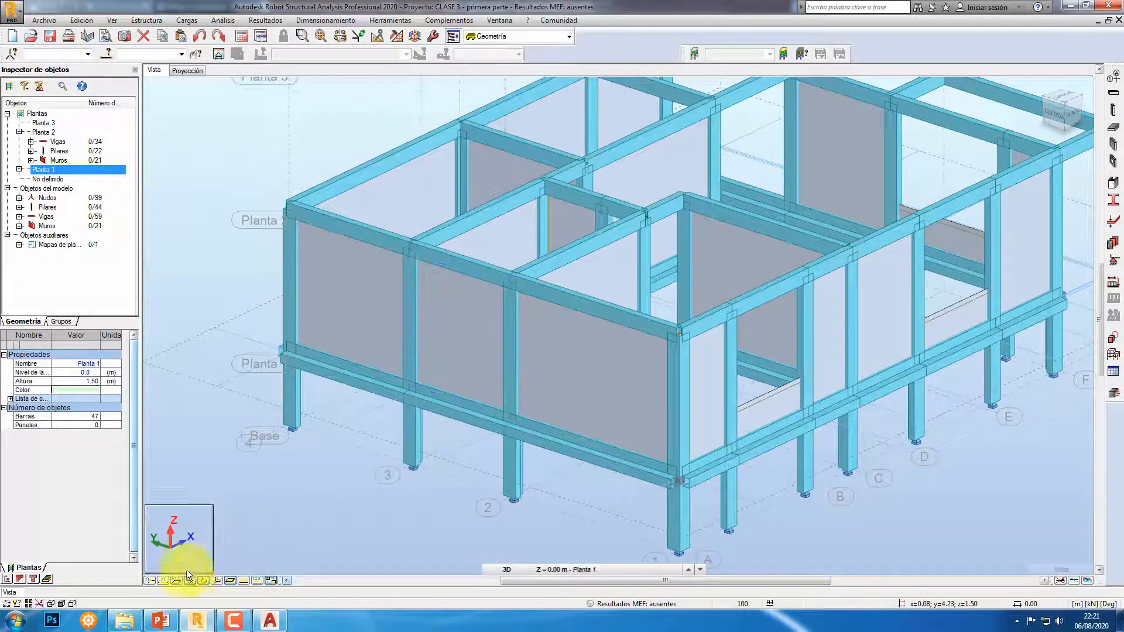
left_click(202, 581)
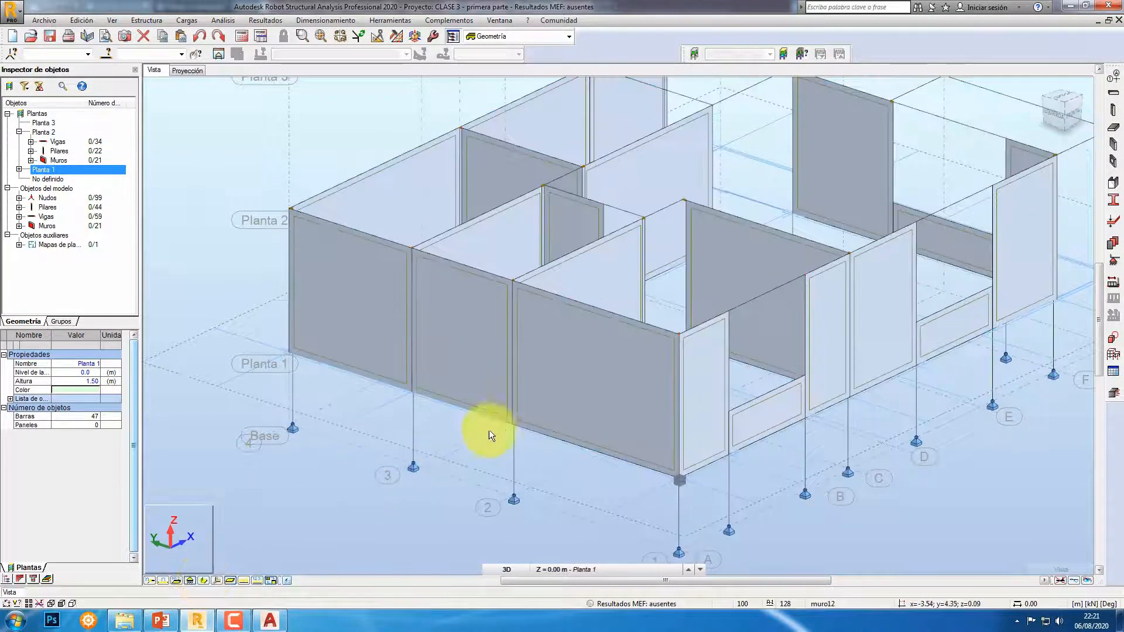
scroll(492, 430, "up", 3)
scroll(425, 475, "up", 2)
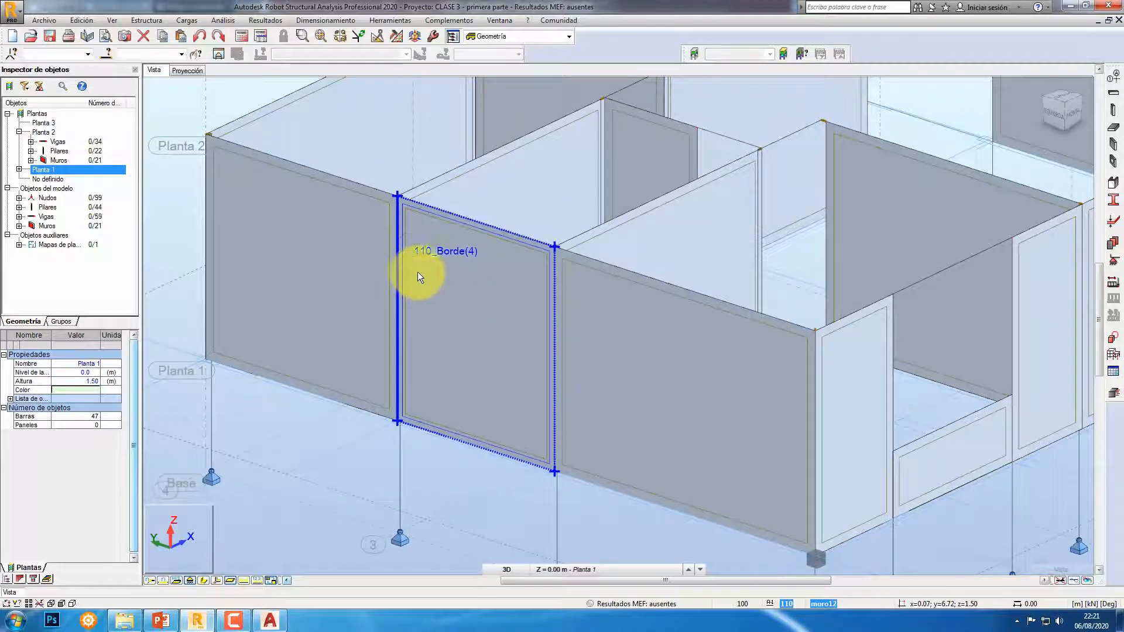
Step: Examine the three axis A facade walls one by one, selecting panels 110, 109 and 111
left_click(413, 298)
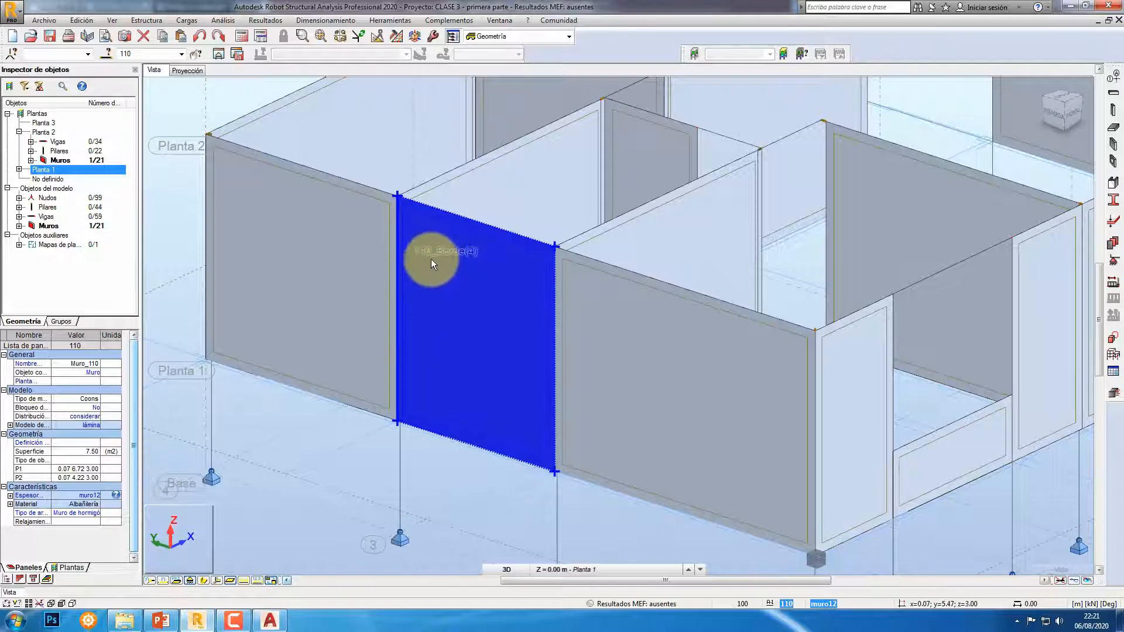
left_click(303, 269)
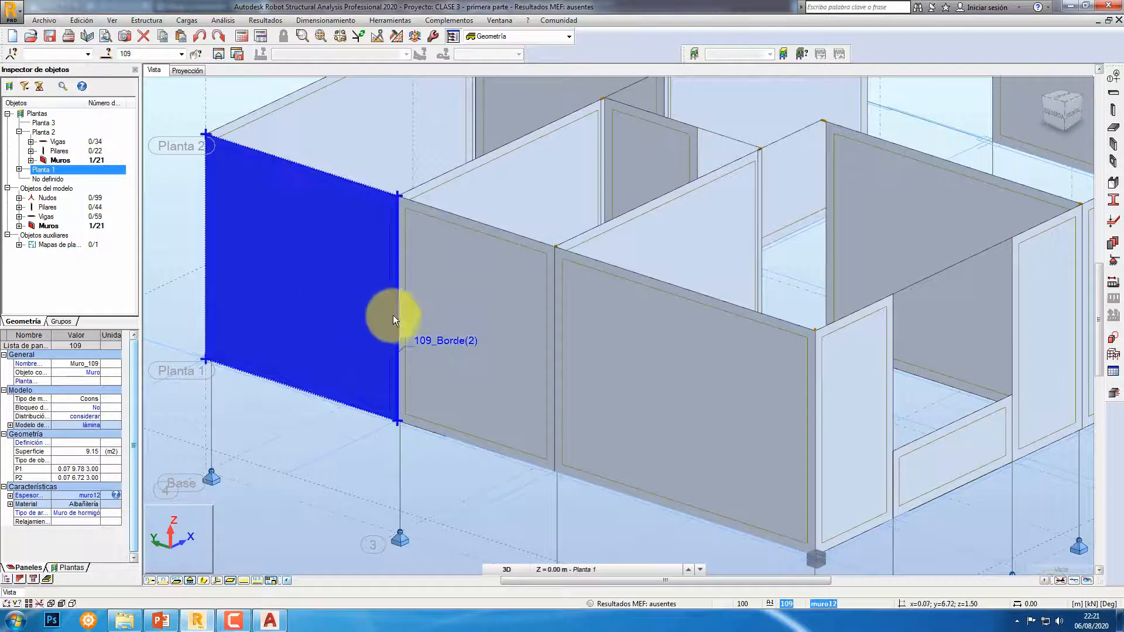
left_click(443, 307)
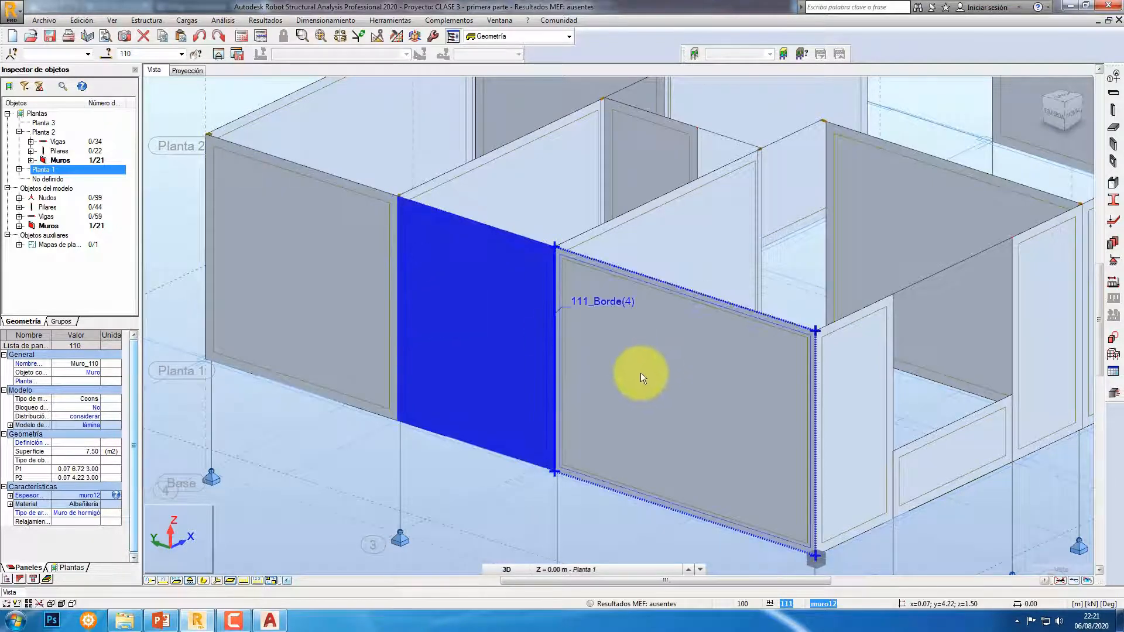
left_click(596, 307)
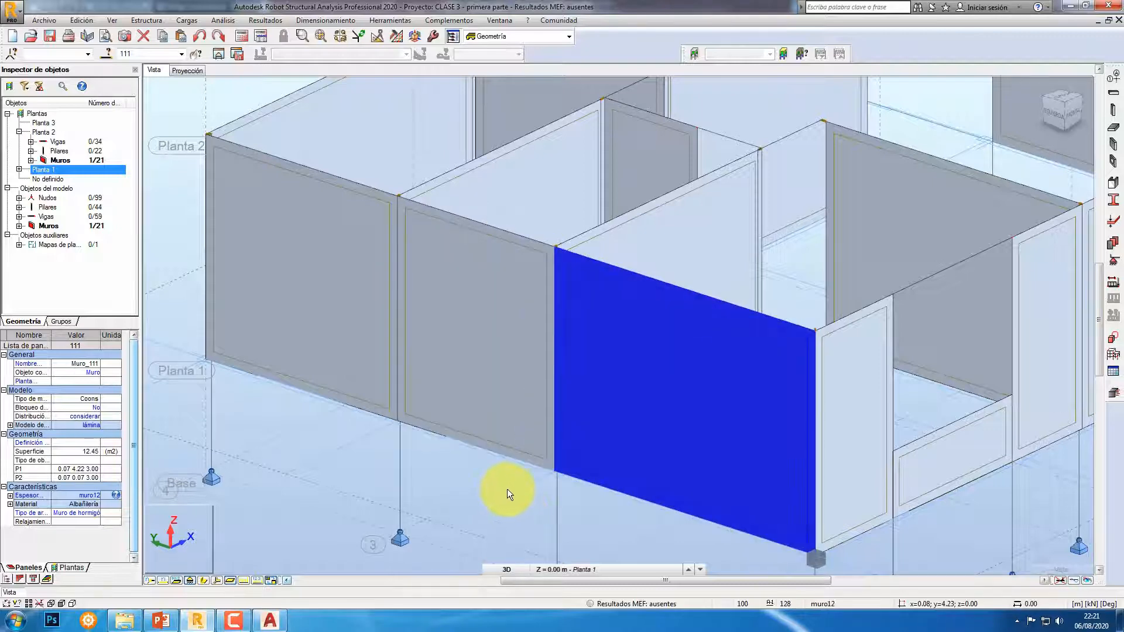
scroll(509, 490, "down", 2)
scroll(508, 455, "down", 3)
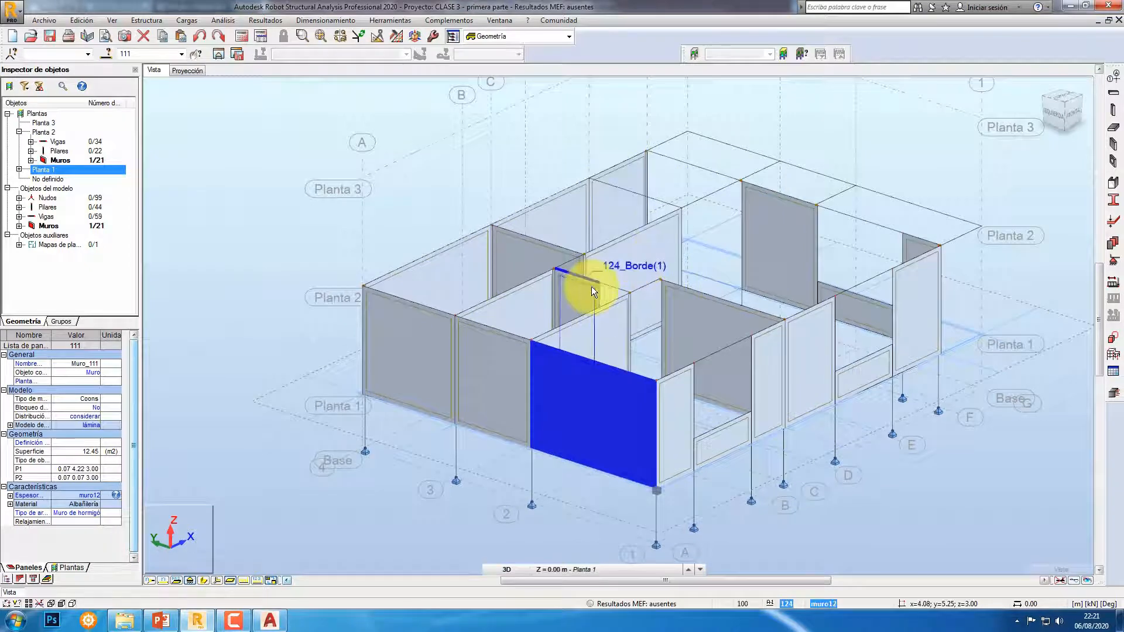
scroll(473, 481, "up", 2)
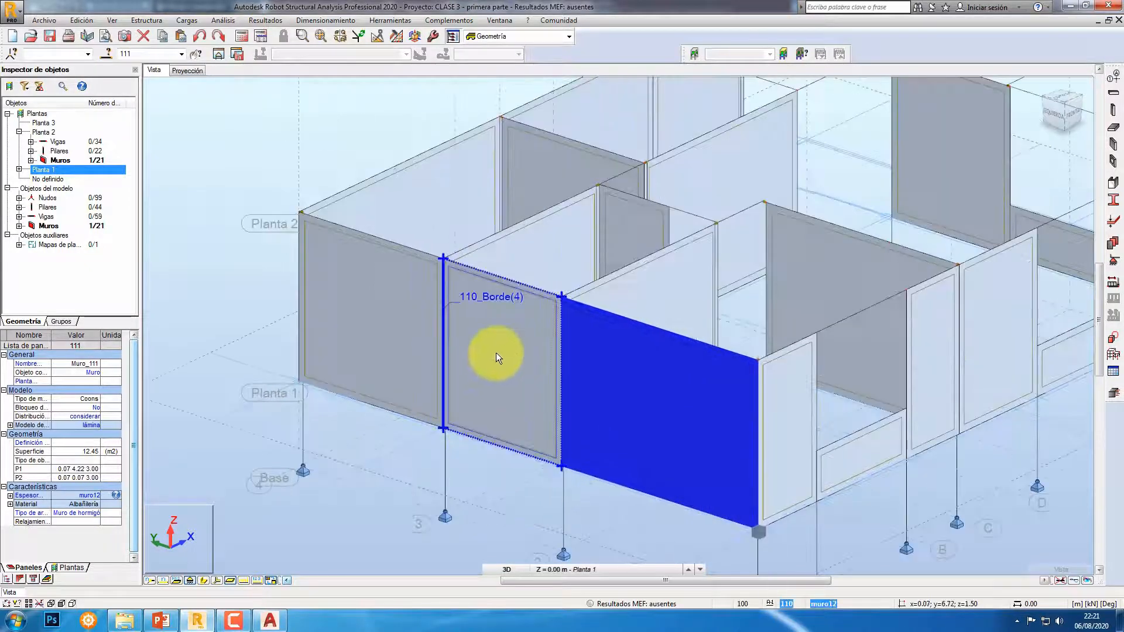
Step: Select facade wall panel 110 between axes 2 and 3, check its window in the AutoCAD plan and return to Robot
left_click(458, 352)
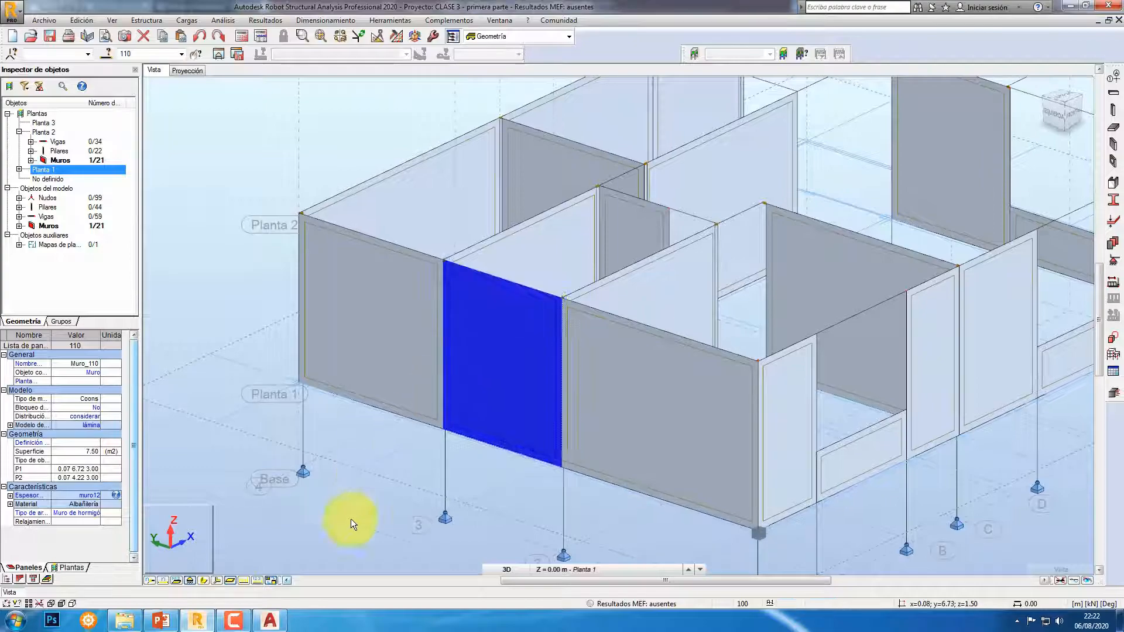
left_click(271, 622)
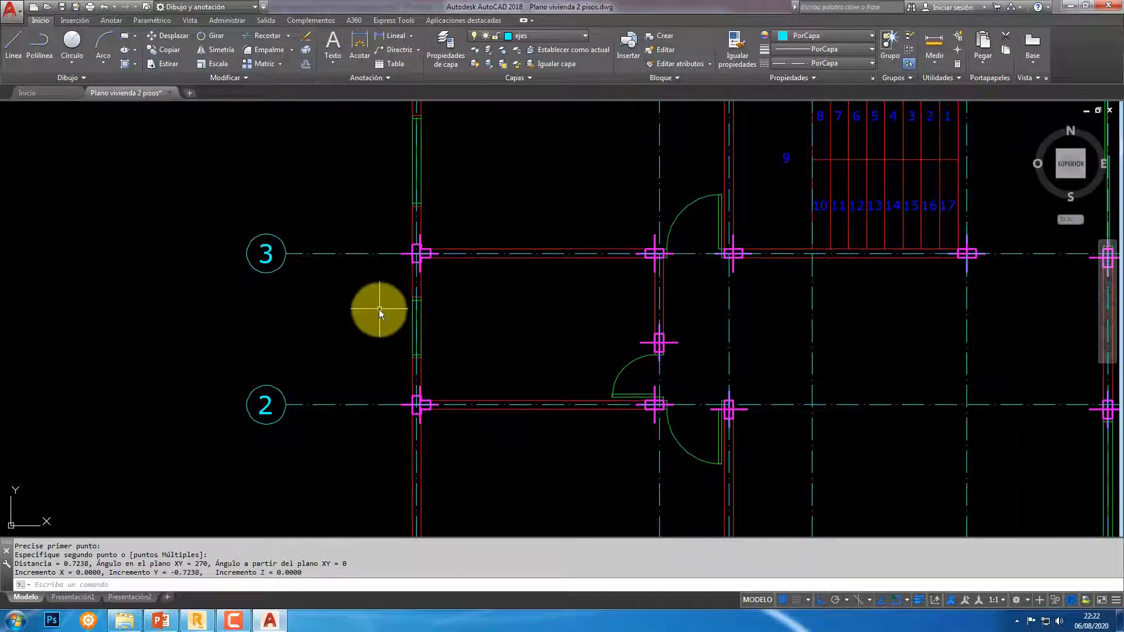
left_click(197, 622)
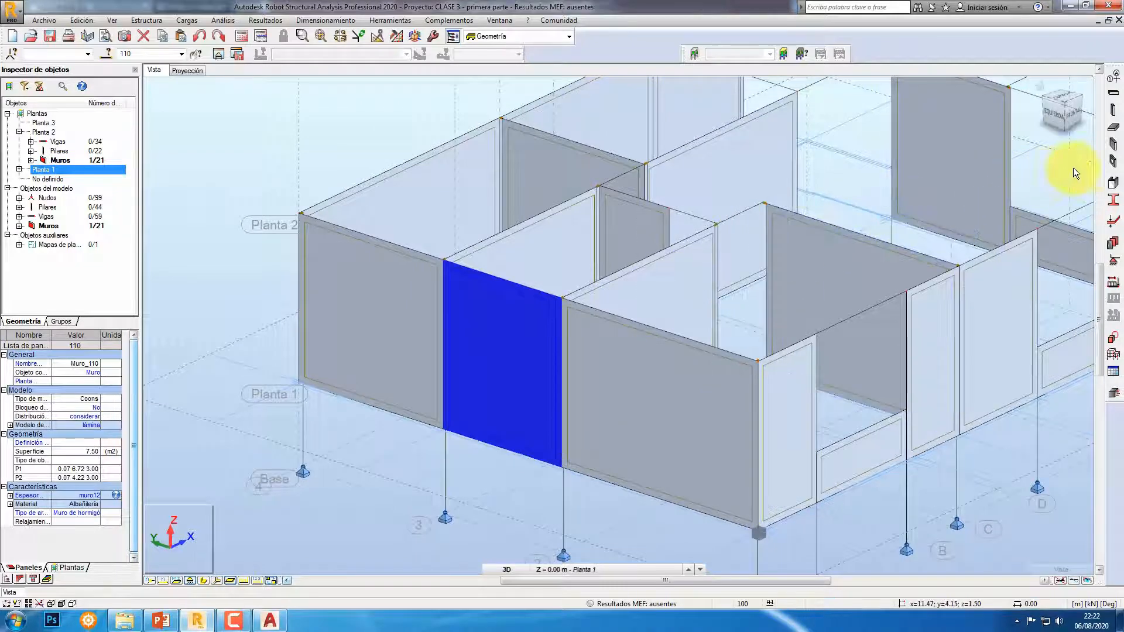
Step: Open the opening (Hueco) definition and set a rectangular opening with height 1.50 m and width 1 m
left_click(1114, 161)
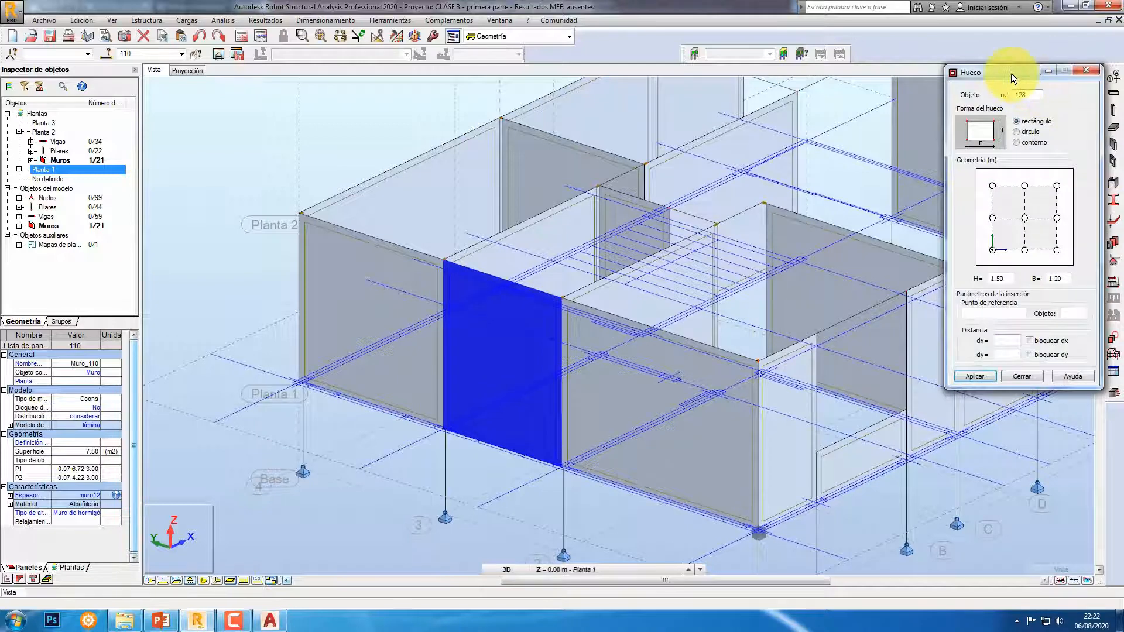
left_click_drag(1010, 72, 778, 139)
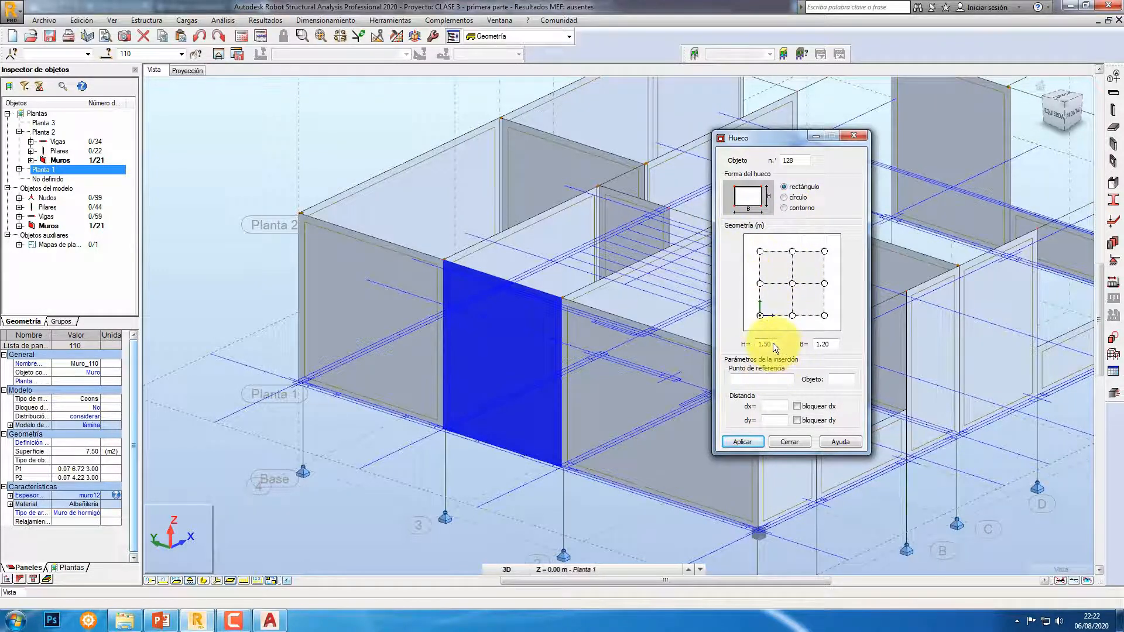
left_click_drag(772, 343, 753, 346)
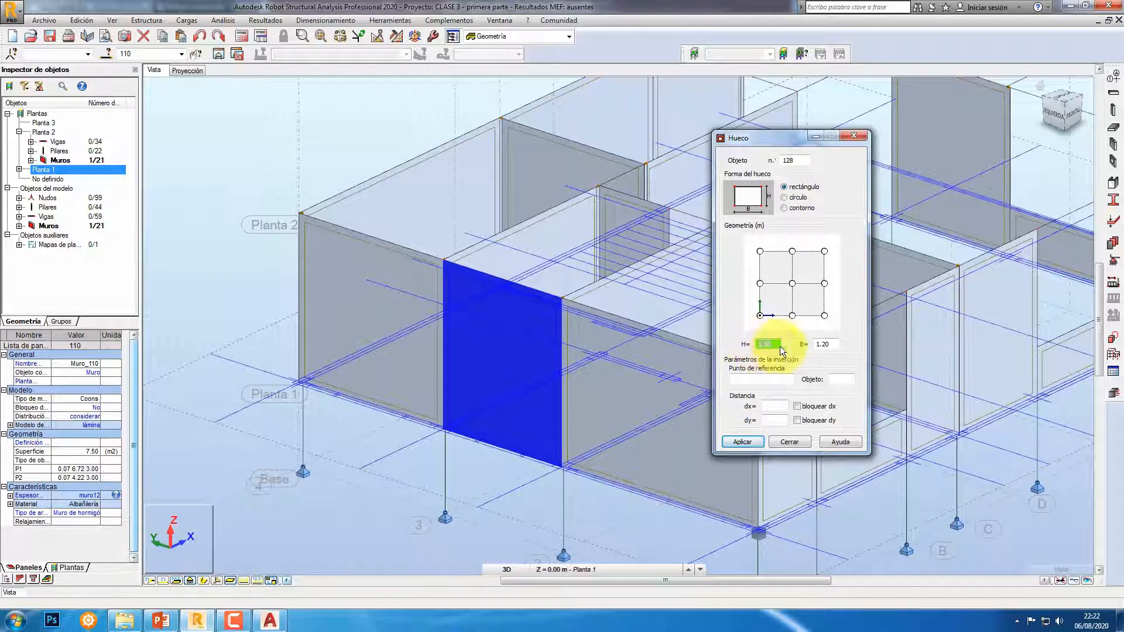
left_click_drag(837, 343, 803, 343)
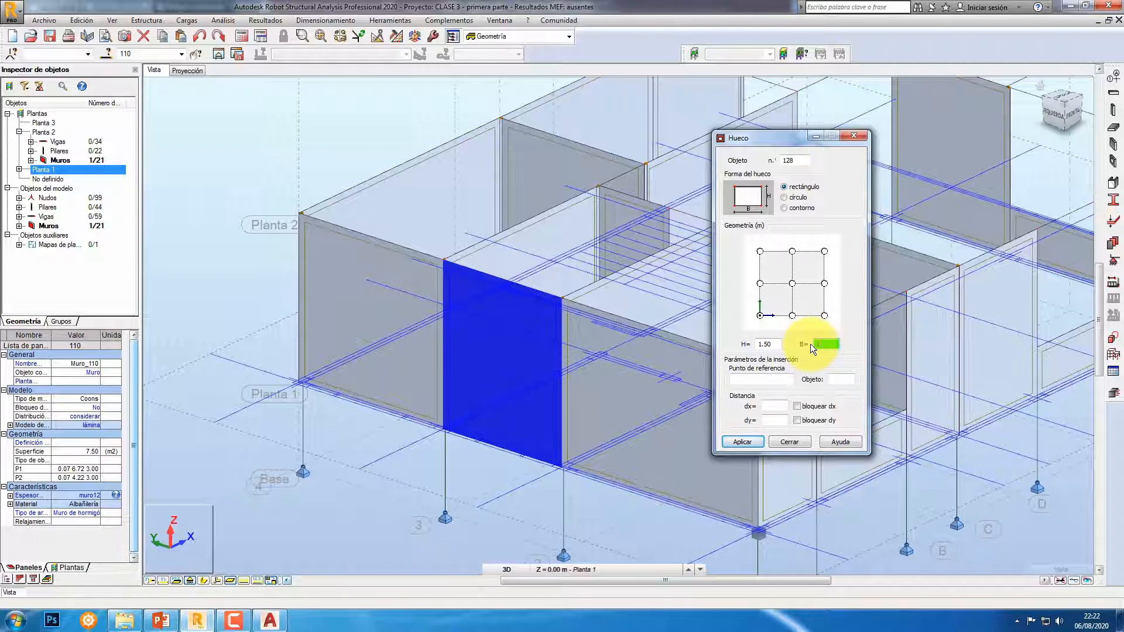
left_click(772, 343)
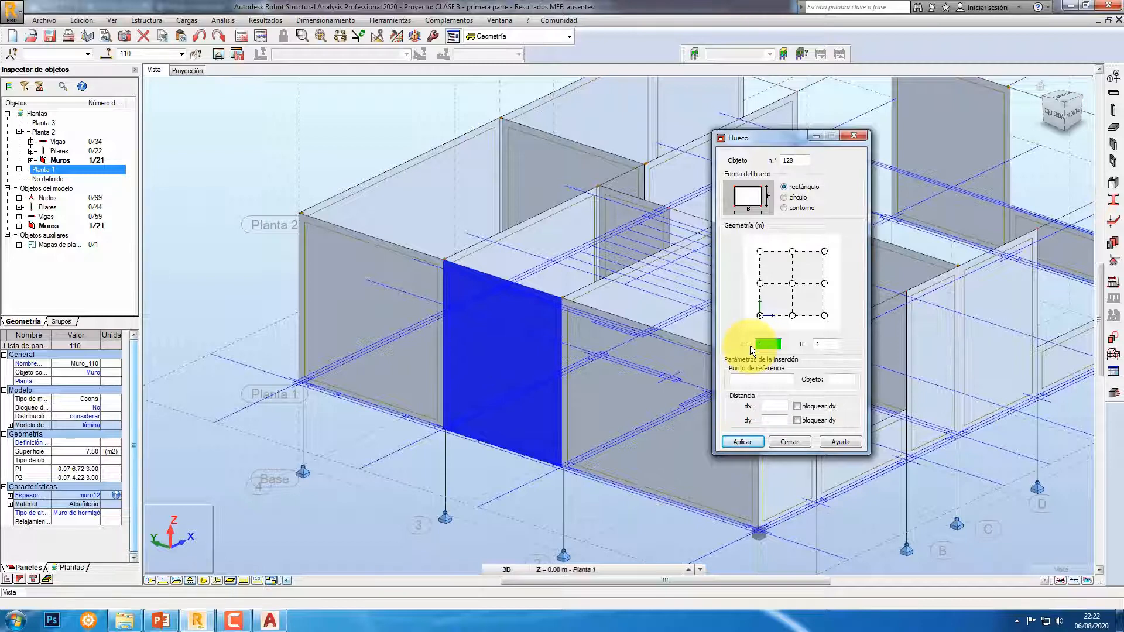
type(".5")
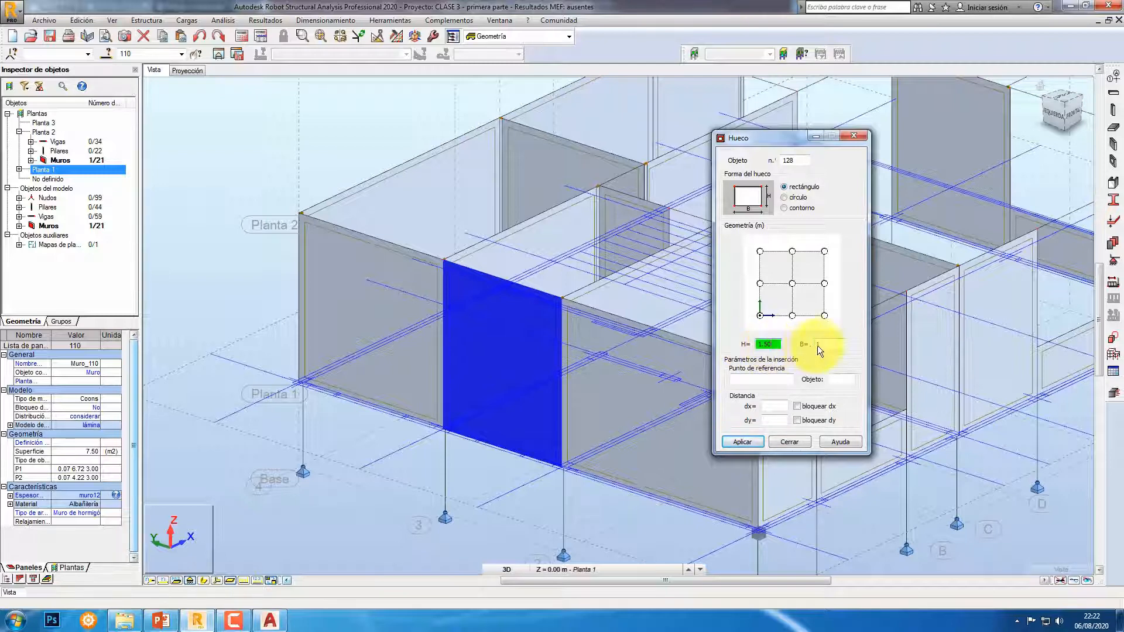
left_click(822, 344)
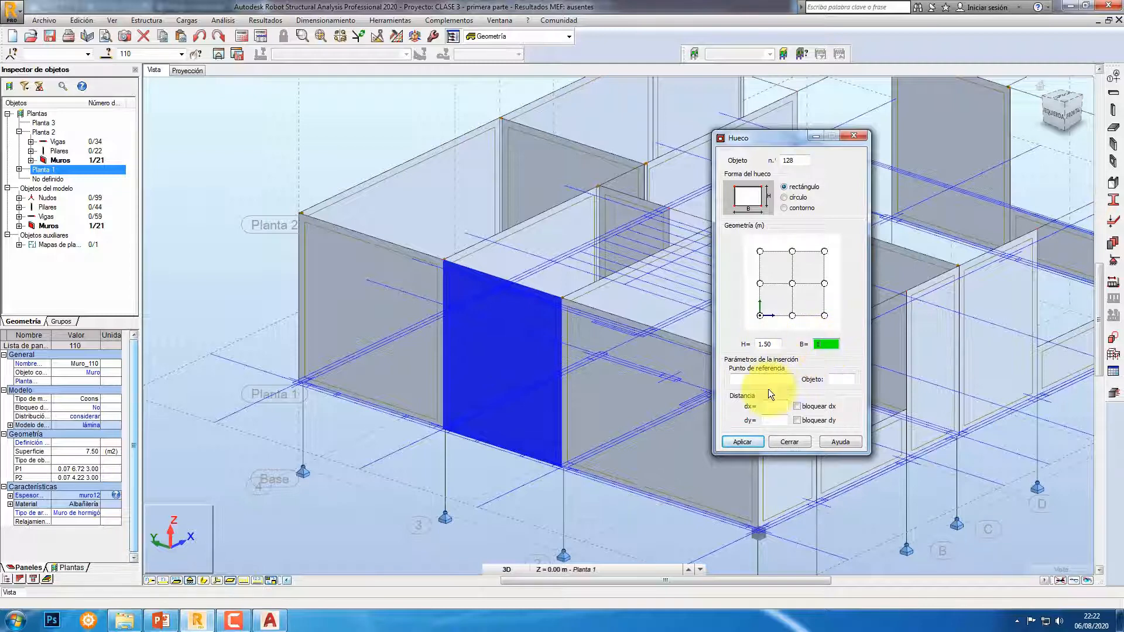
left_click(838, 378)
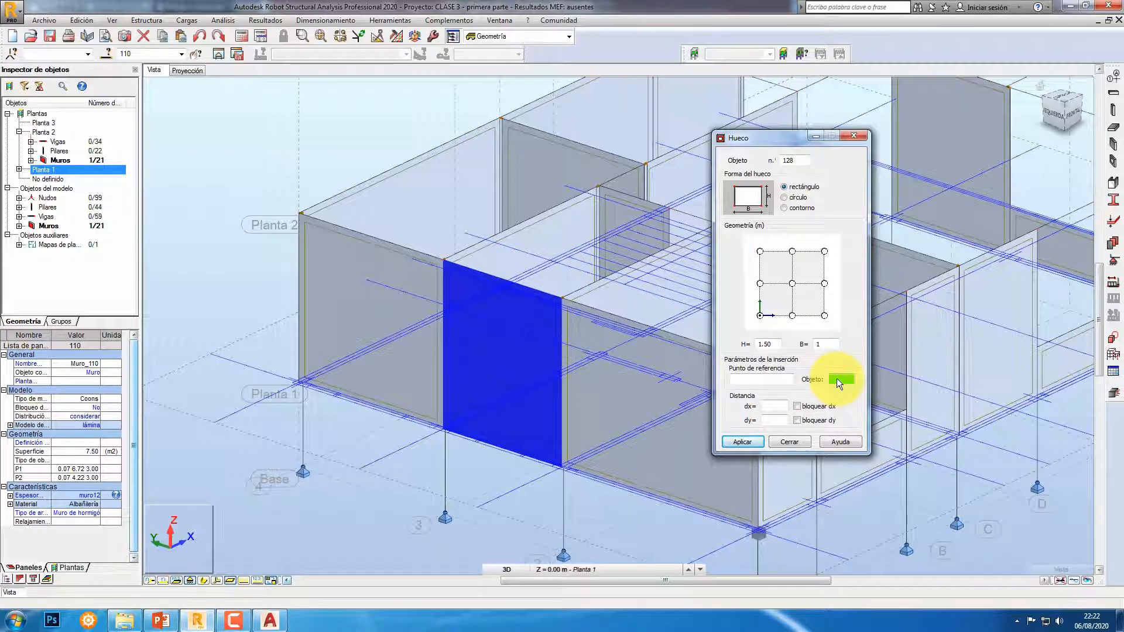
left_click(512, 357)
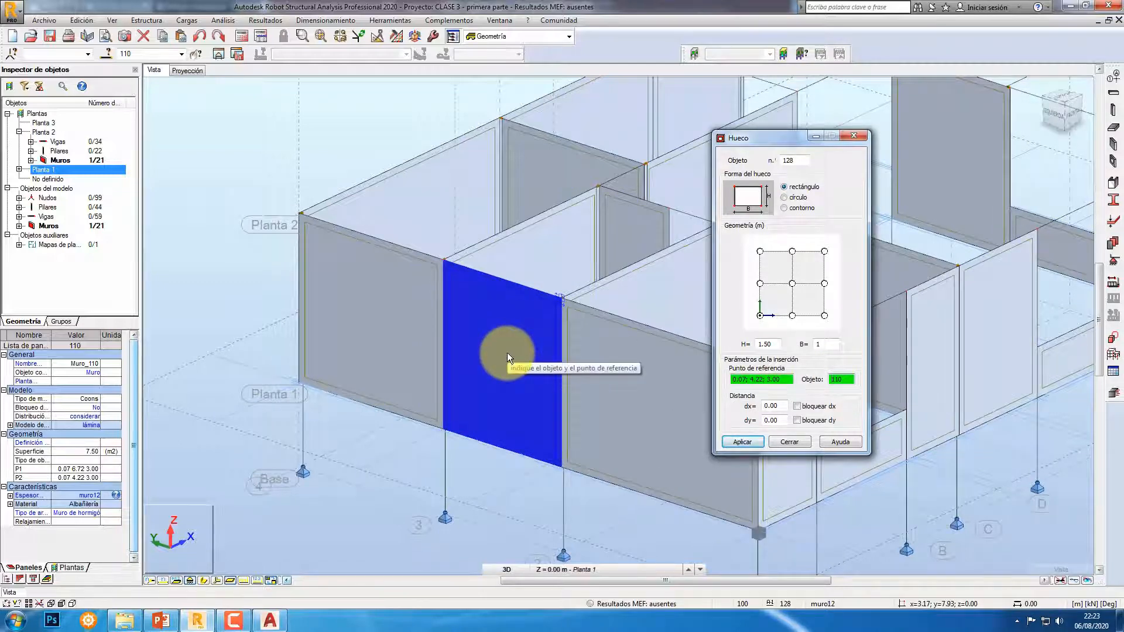
left_click(845, 378)
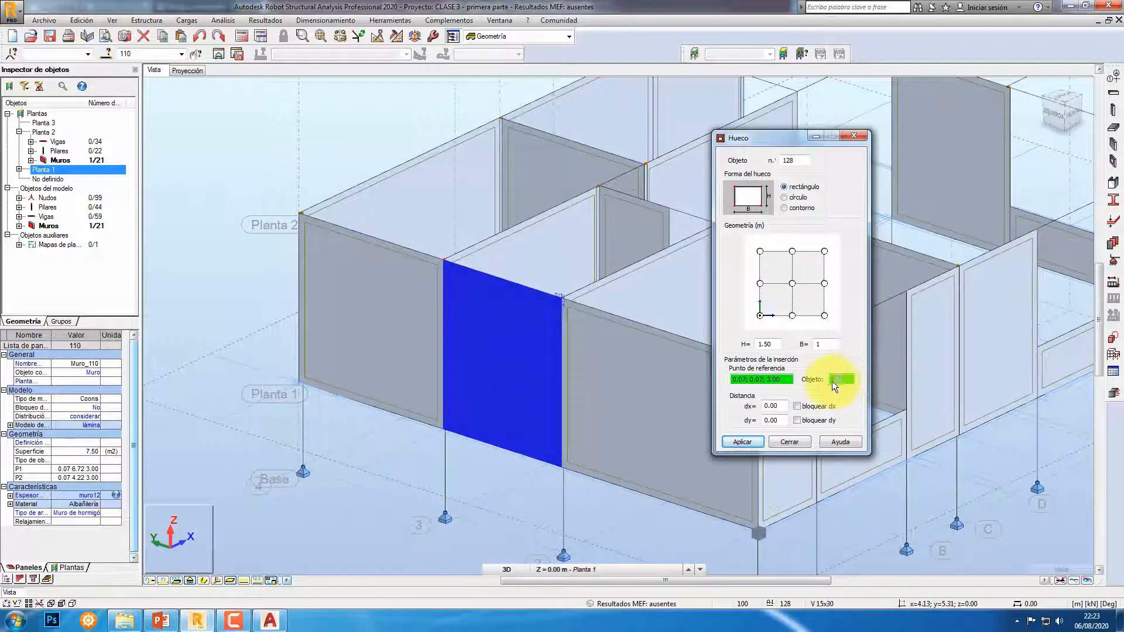
left_click(628, 356)
left_click(491, 350)
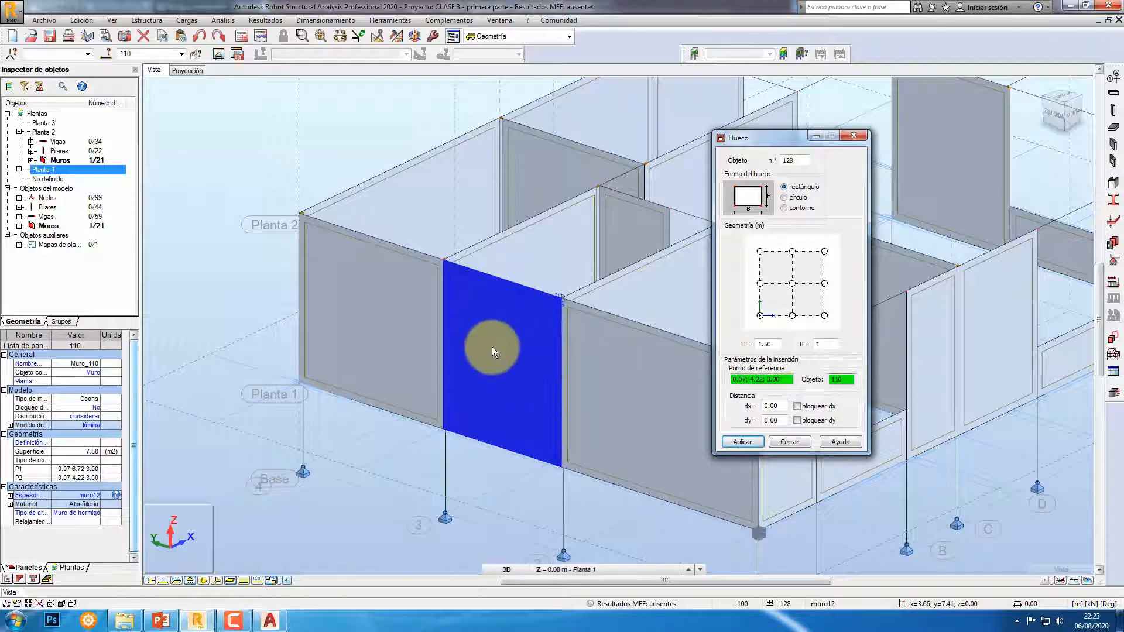
left_click(496, 293)
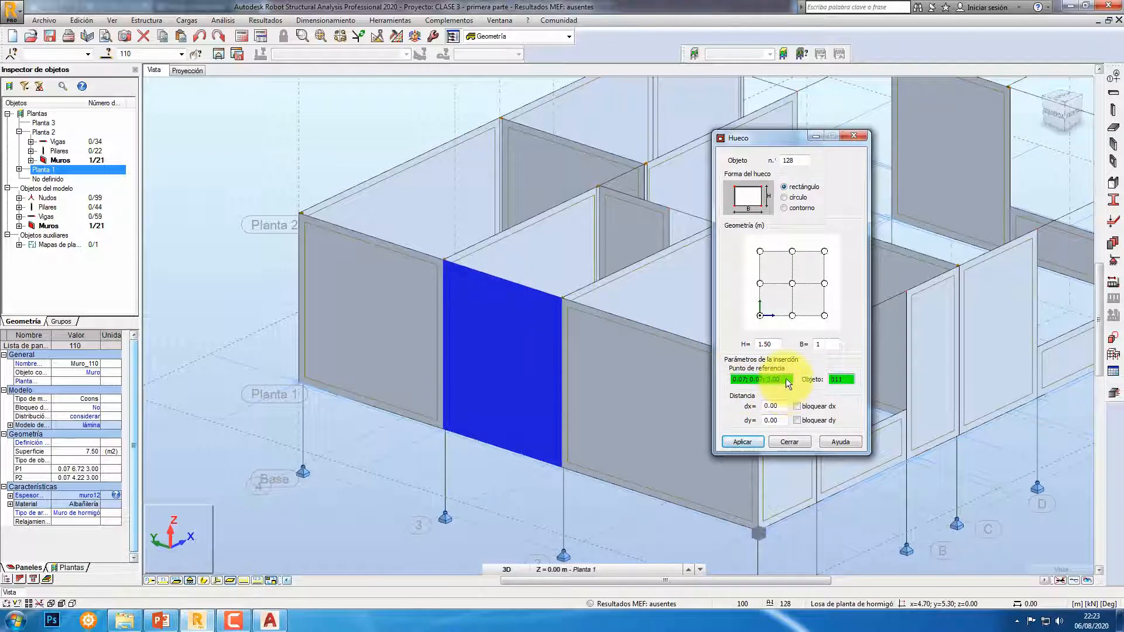
left_click_drag(786, 379, 728, 378)
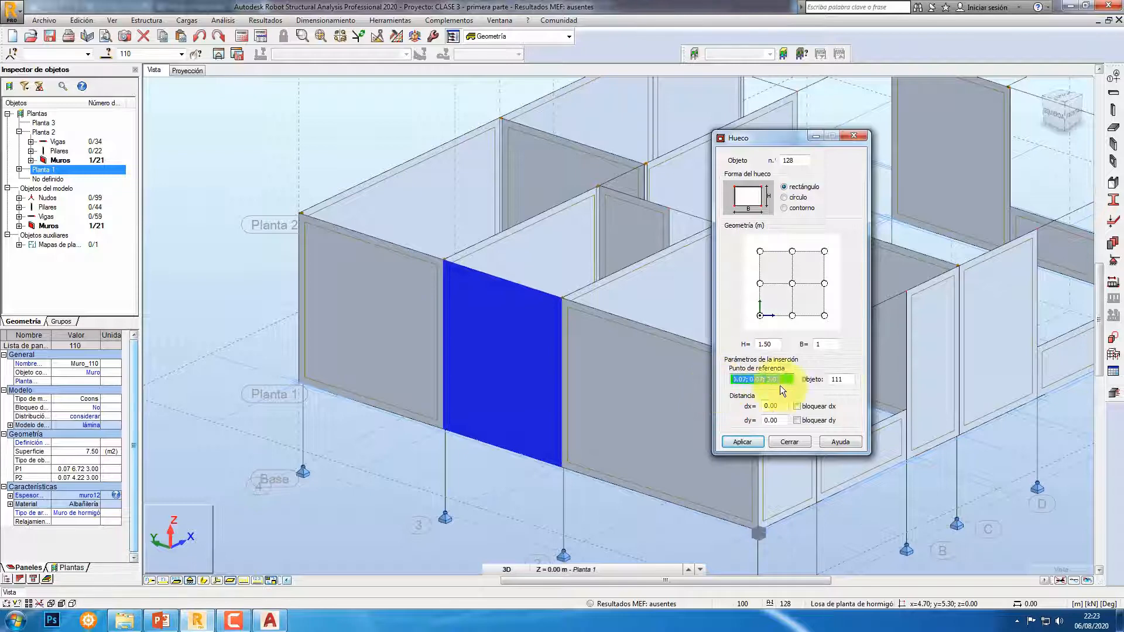
left_click(843, 378)
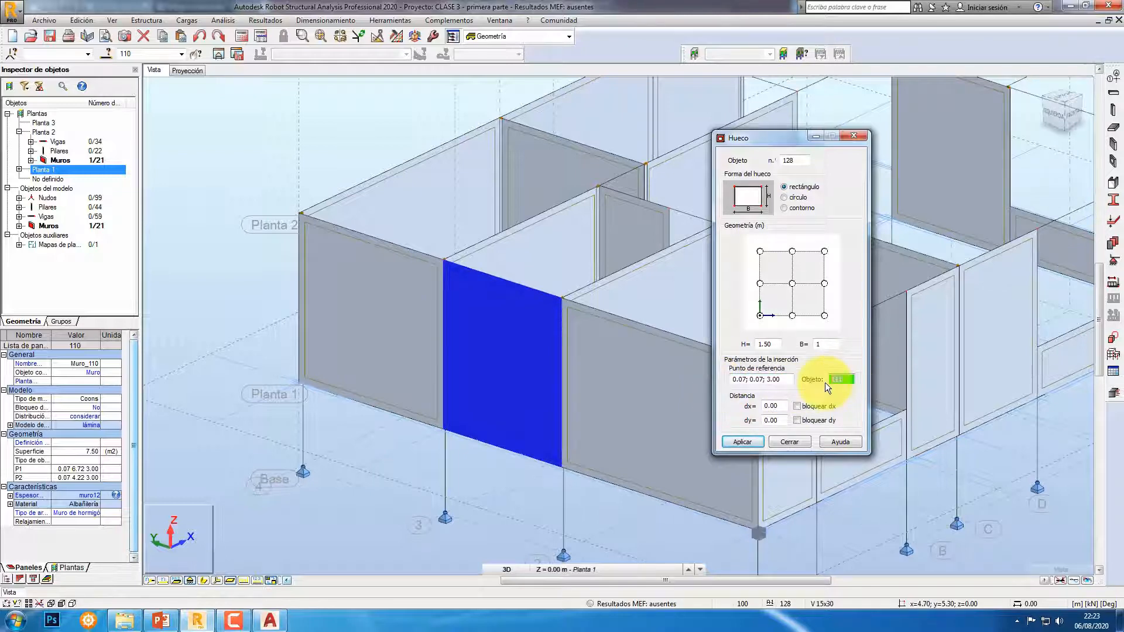
right_click(215, 177)
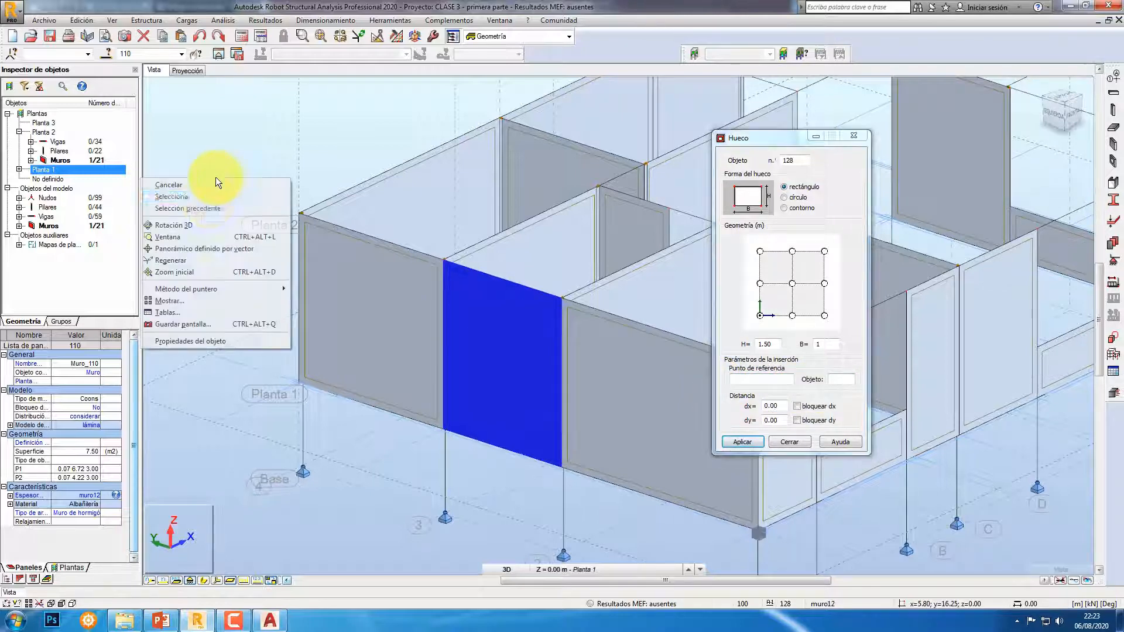
left_click(208, 201)
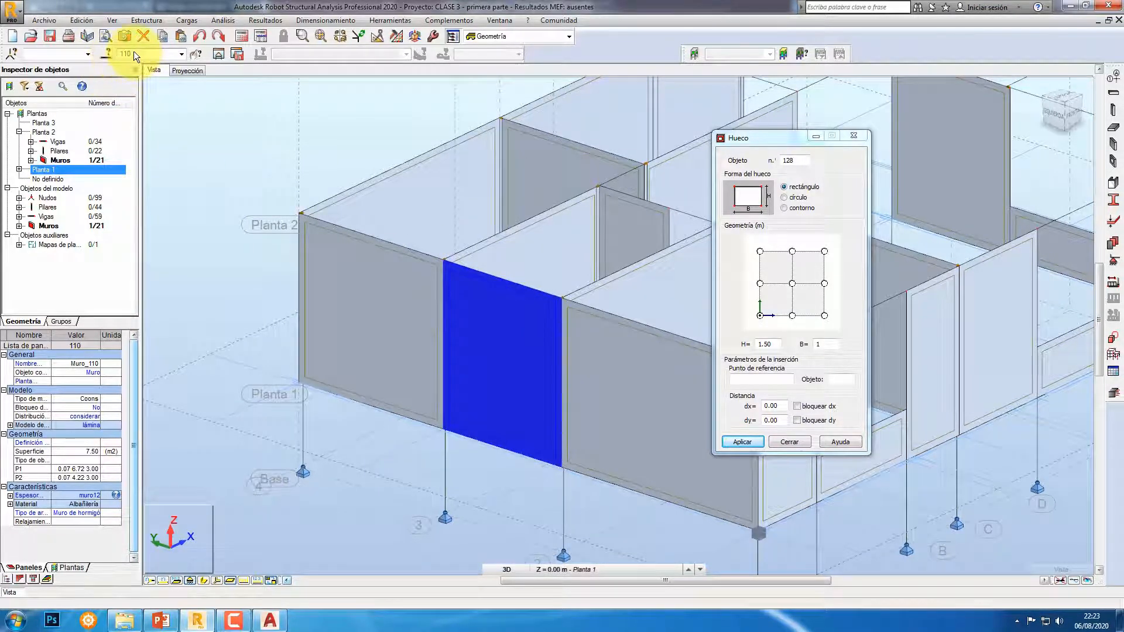
double_click(117, 55)
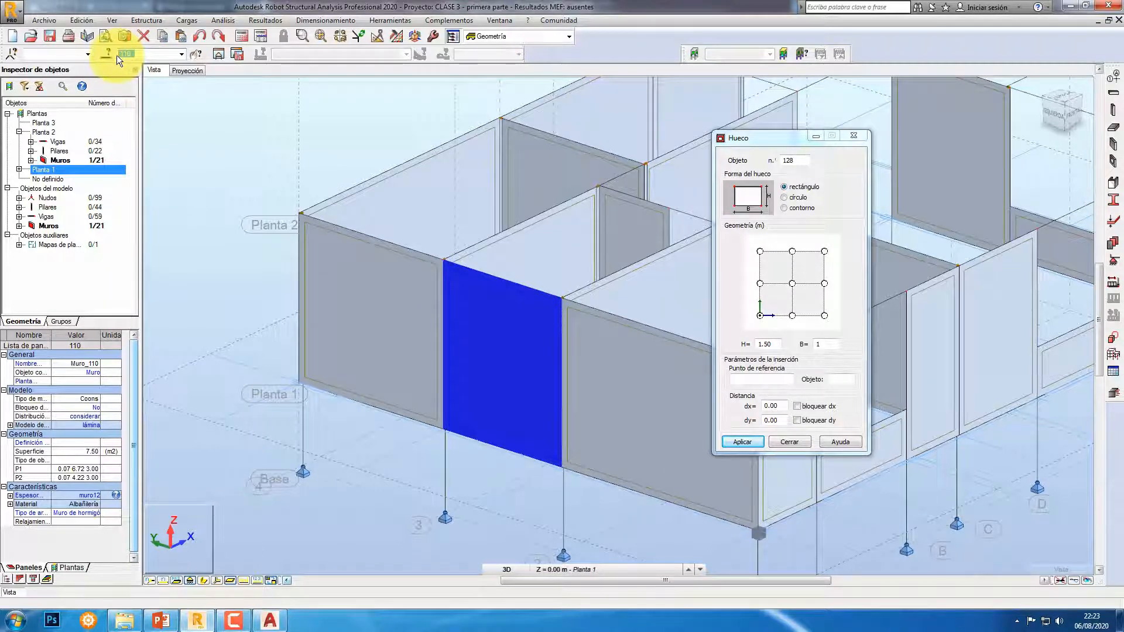
Step: Assign the opening to wall panel 110, with its lower corner at axis 3 (0.07; 6.72; 0.00) as reference point
left_click(842, 378)
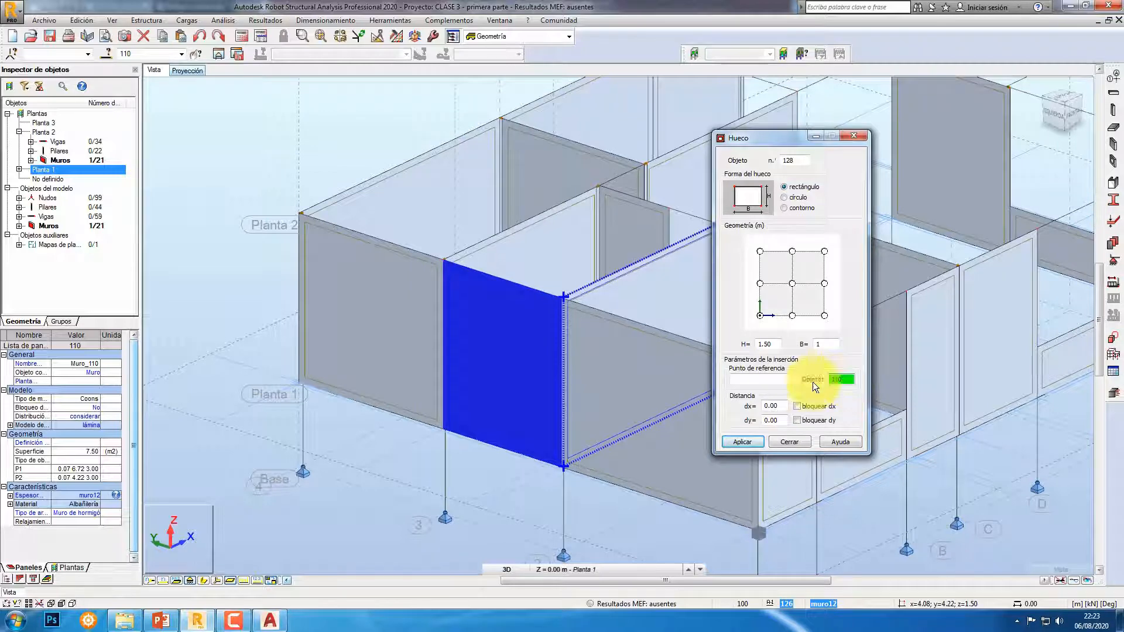
left_click(749, 379)
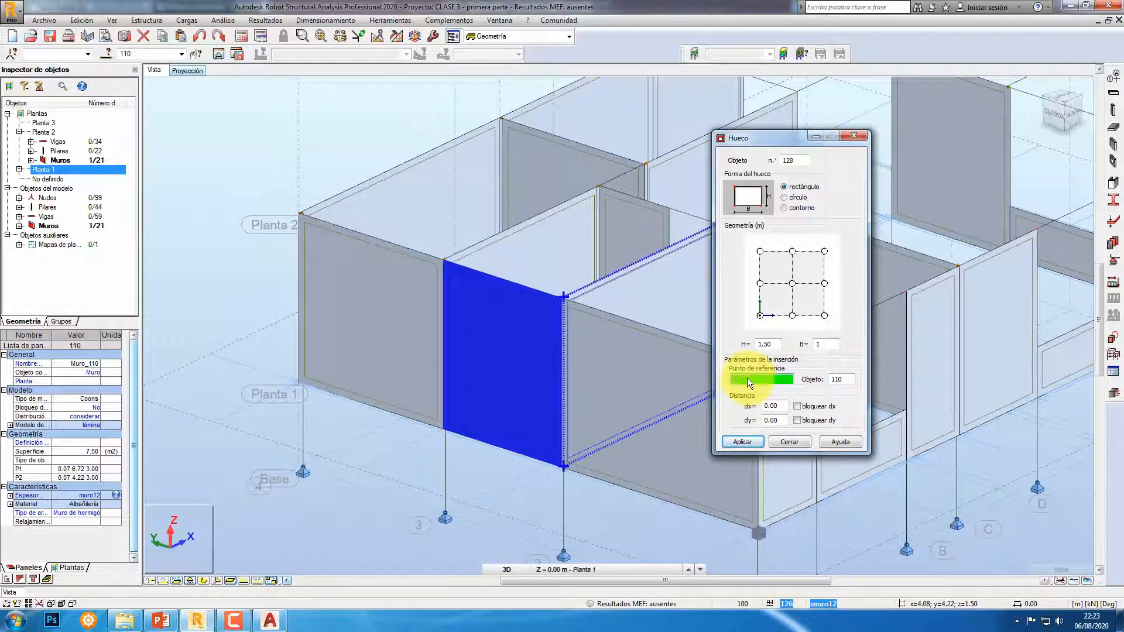
middle_click_drag(500, 475, 528, 442)
scroll(496, 418, "up", 4)
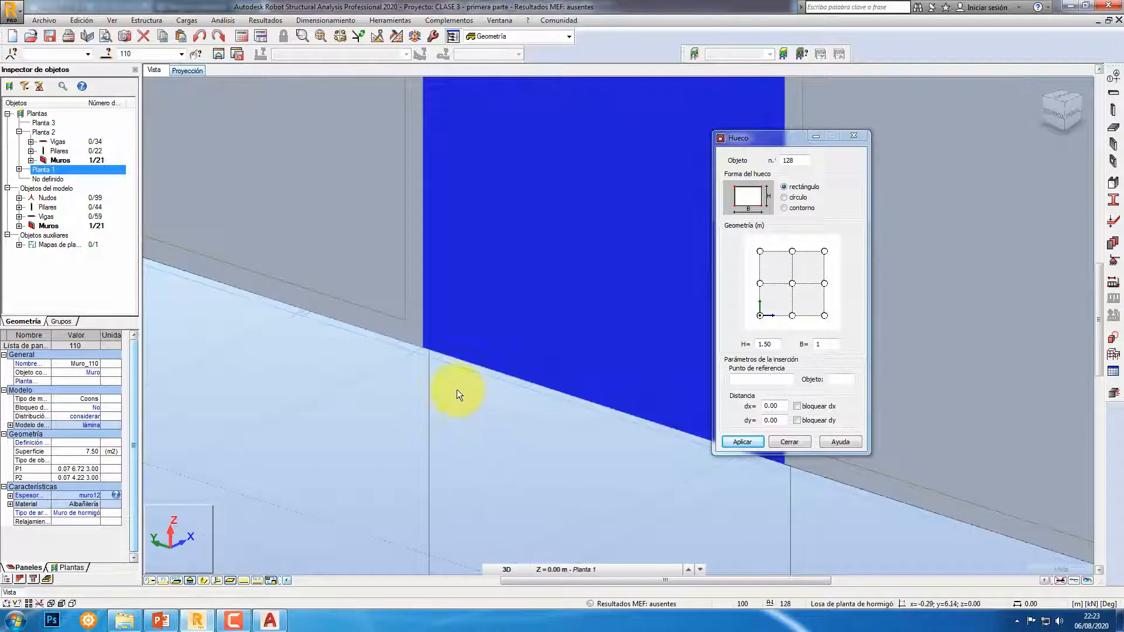
left_click(421, 349)
left_click(424, 348)
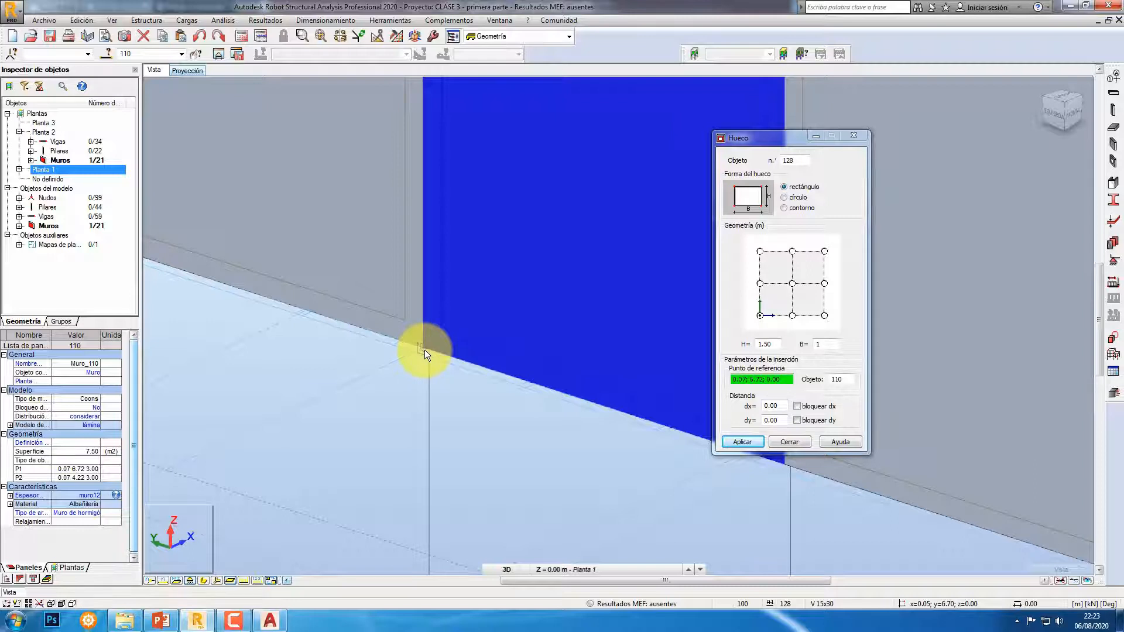
left_click(423, 350)
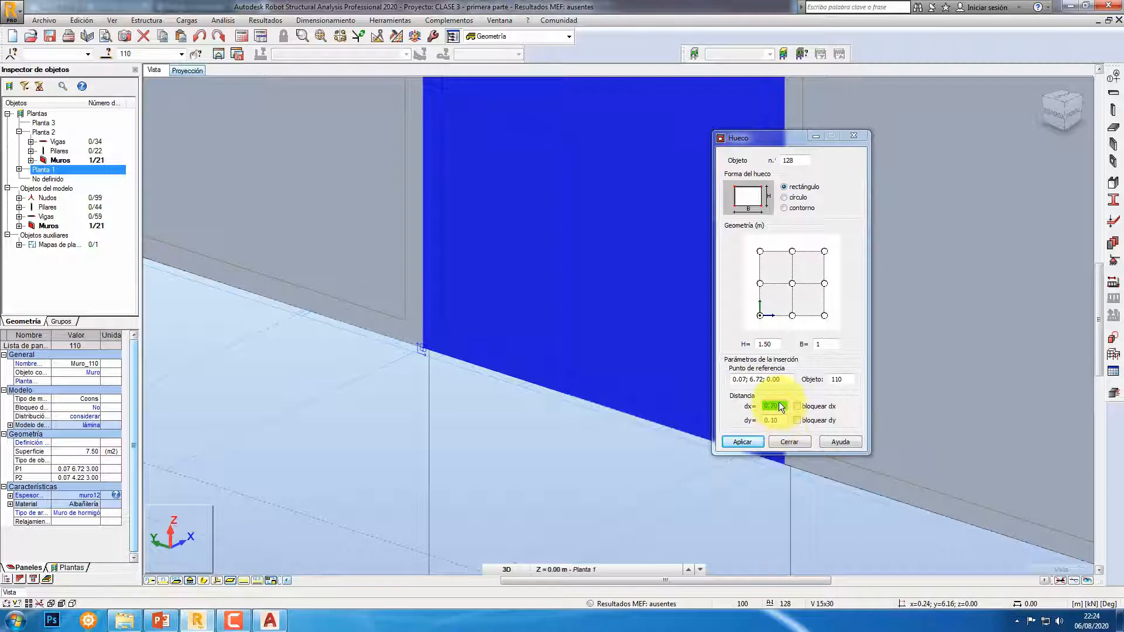
Step: Offset the opening by dx 0.72 and dy 0.90, lock both distances, and apply it to wall 110
left_click(779, 402)
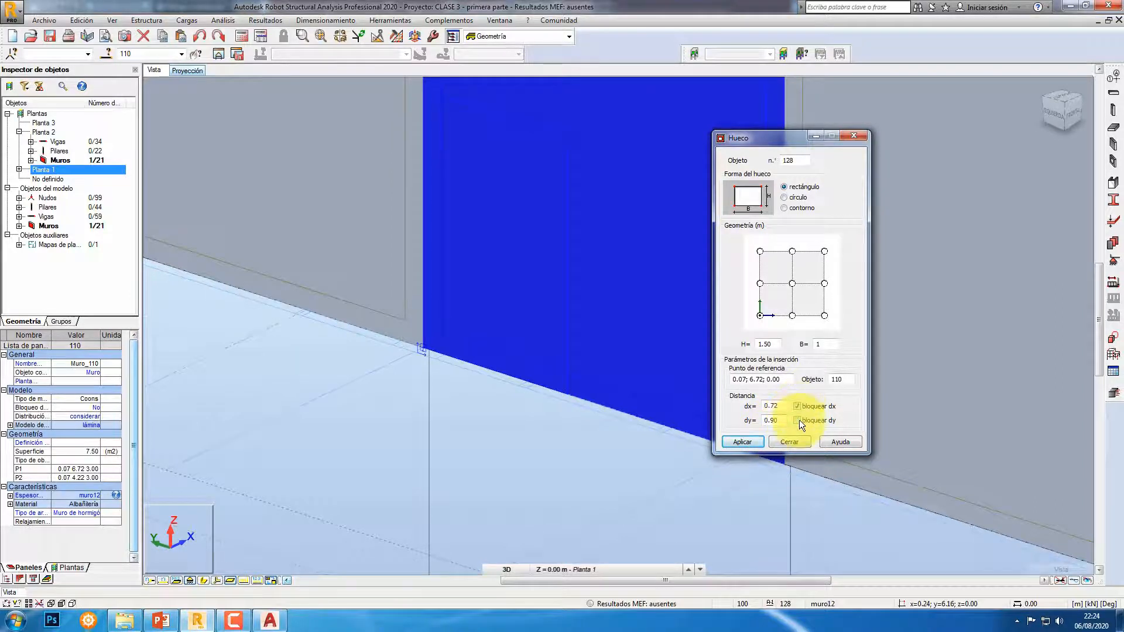
left_click(798, 420)
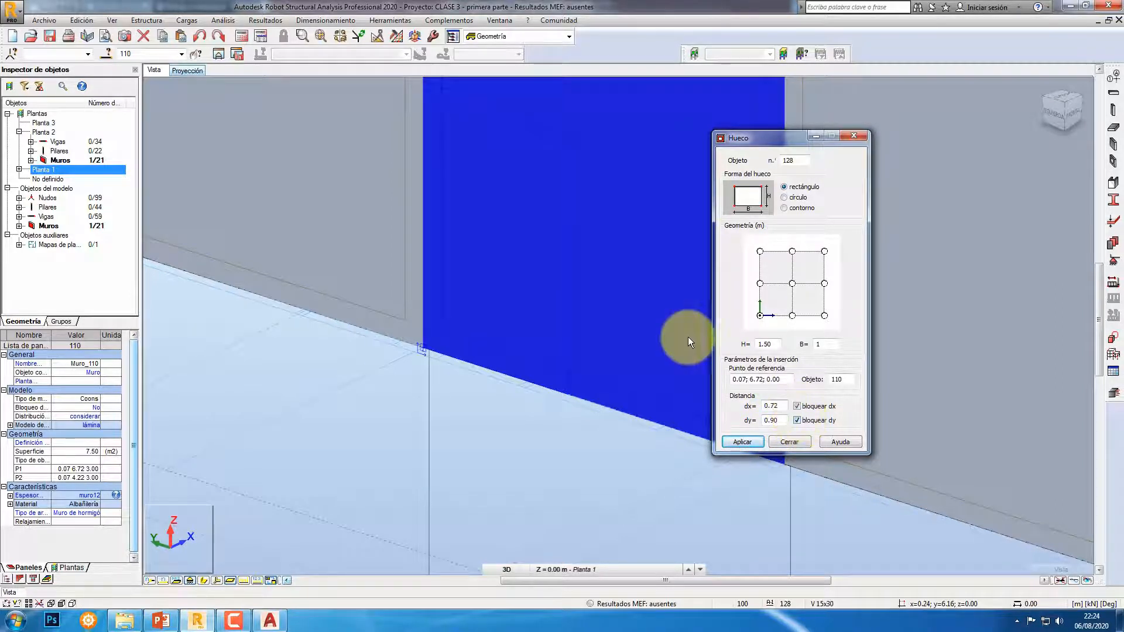
middle_click_drag(577, 279, 481, 422)
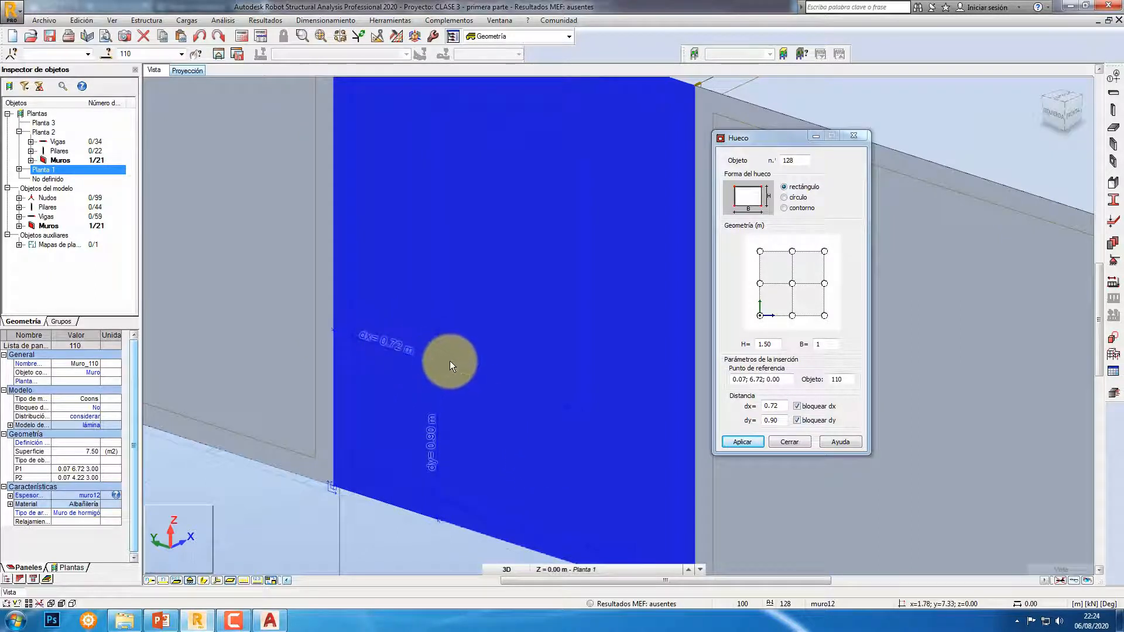
left_click(741, 443)
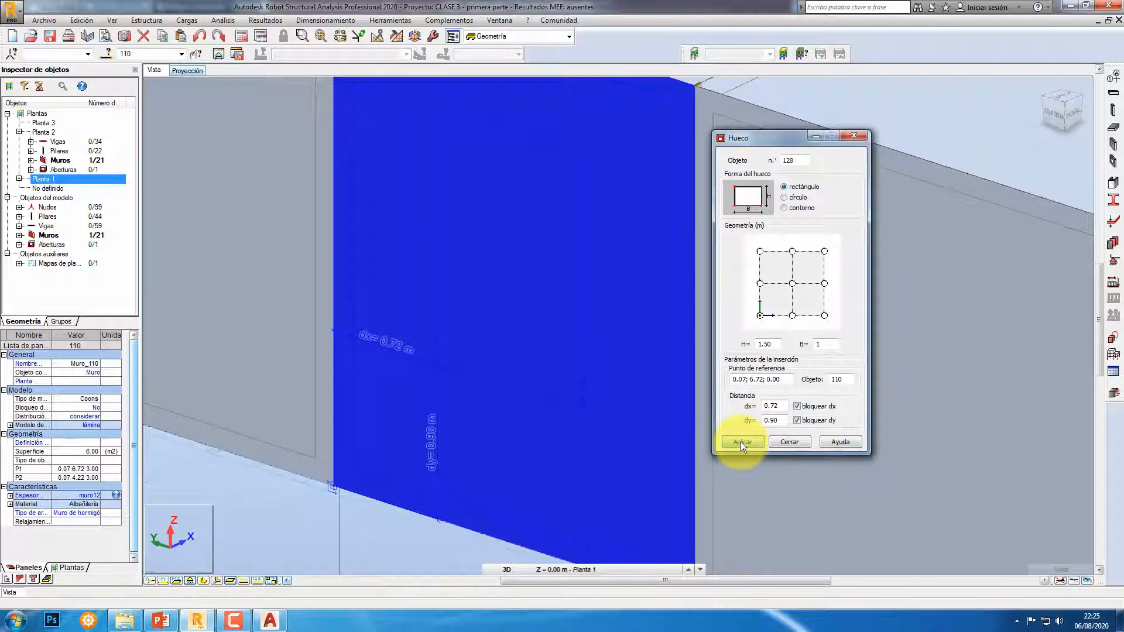
left_click(786, 441)
Step: Examine the new window opening in the axis A facade wall between axes 2 and 3
middle_click_drag(778, 441, 708, 402)
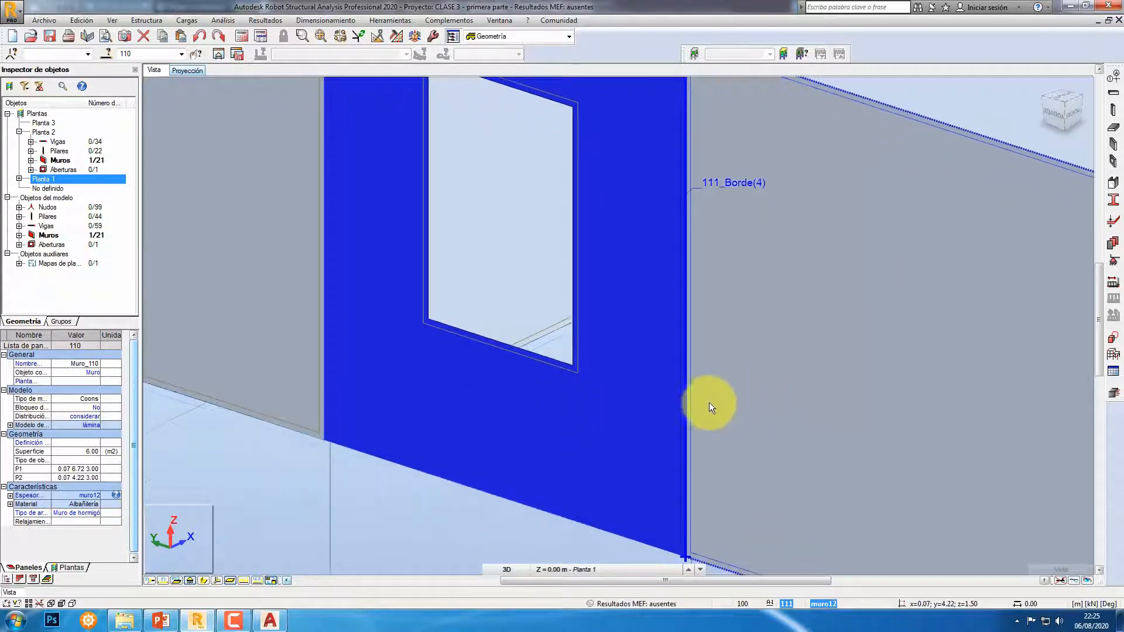
scroll(706, 408, "down", 5)
left_click(476, 454)
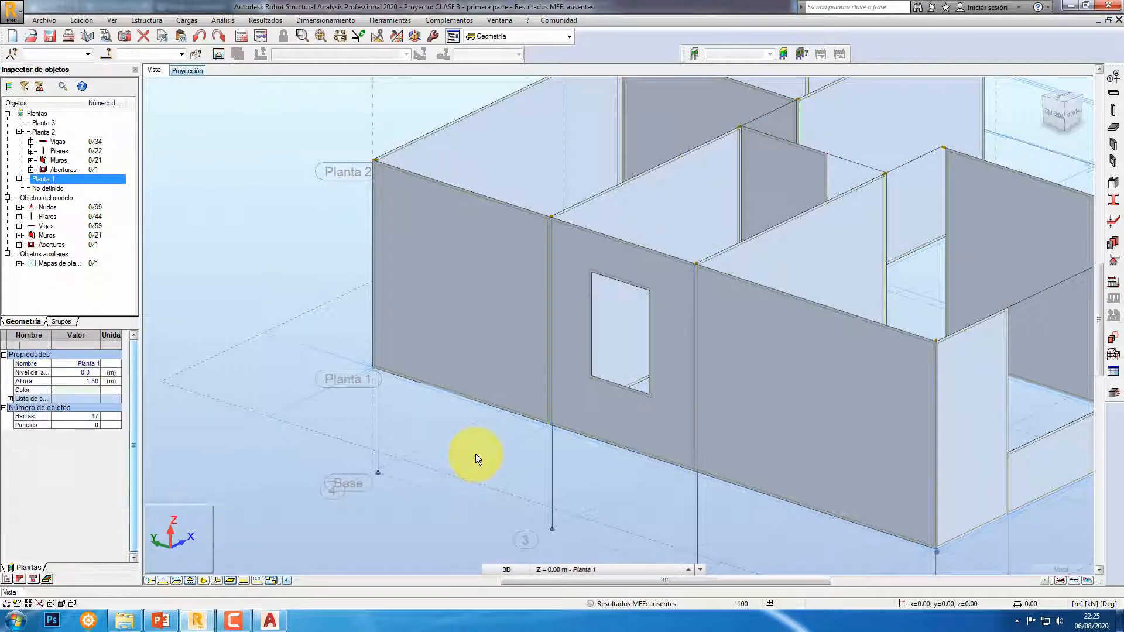
left_click(638, 410)
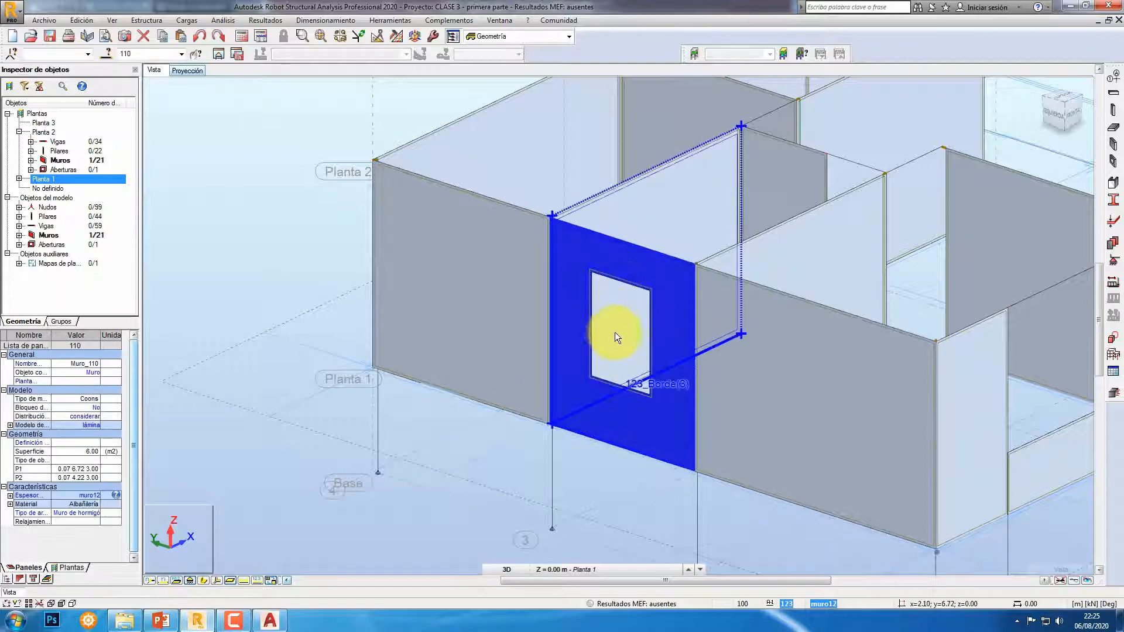
left_click(476, 463)
right_click(480, 464)
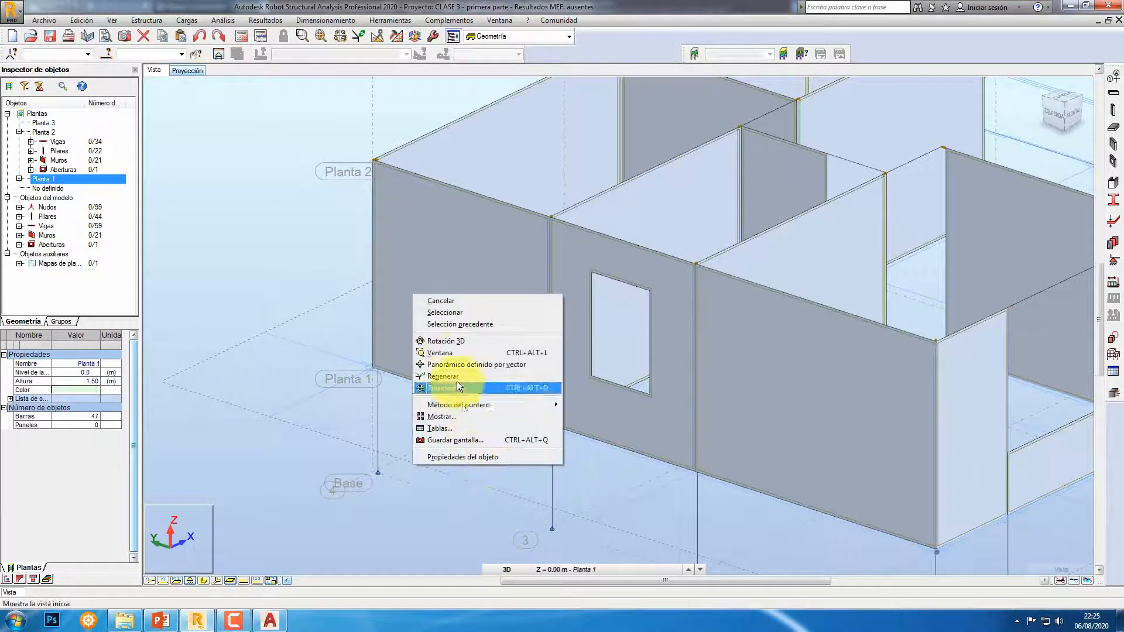
left_click(456, 343)
left_click_drag(621, 423, 740, 414)
right_click(713, 401)
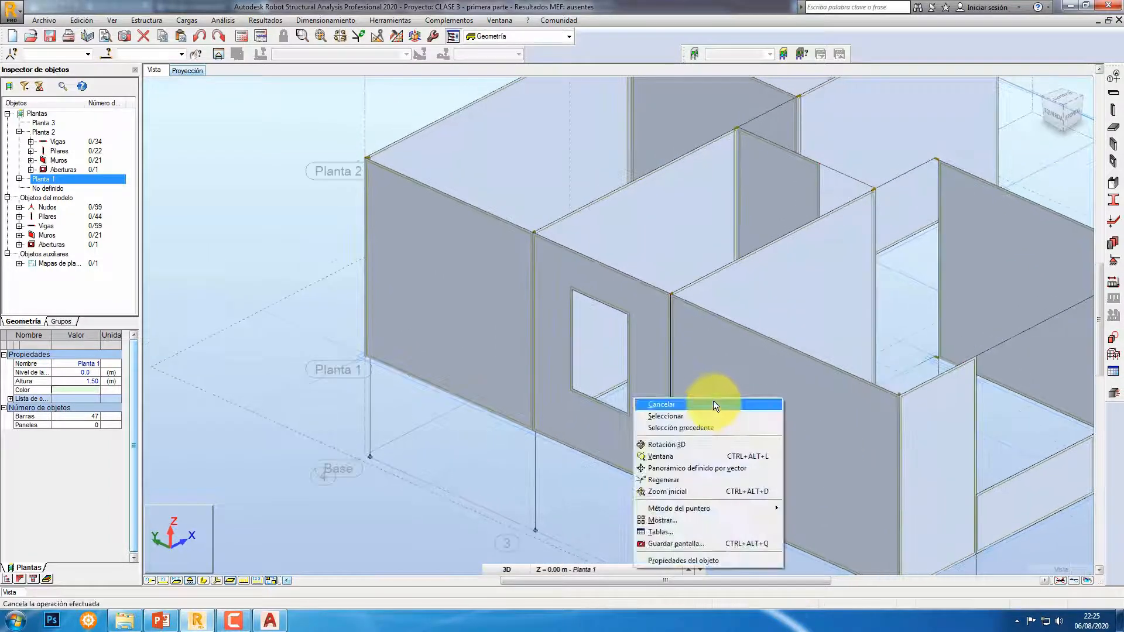
left_click(713, 404)
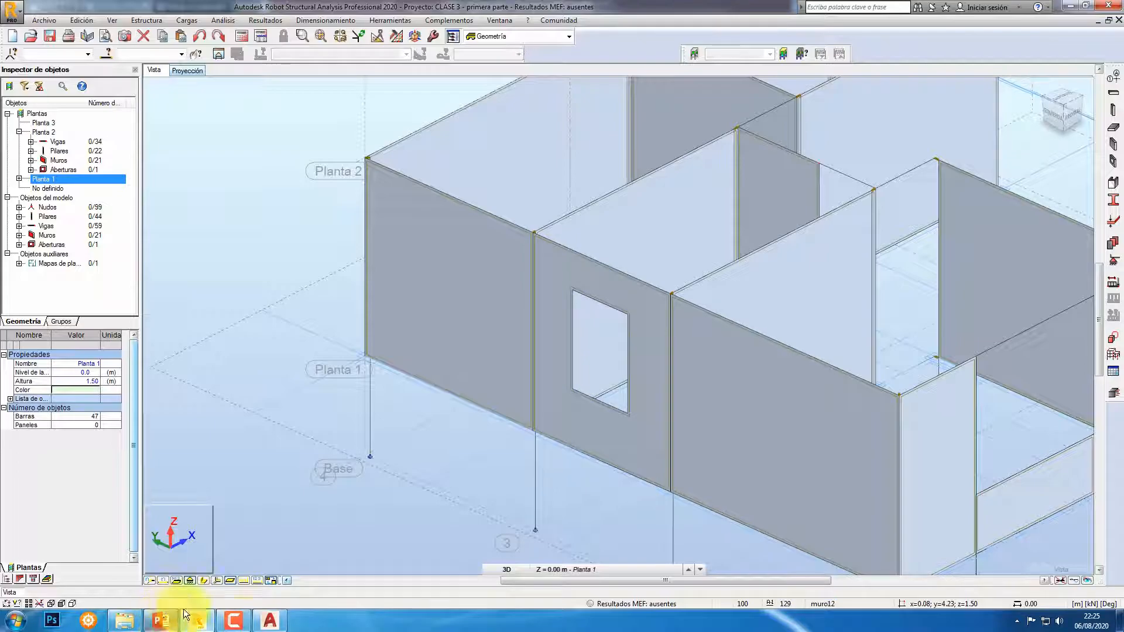
Step: Switch to the AutoCAD floor plan and measure the width of the axis A window between axes 3 and 4
left_click(269, 620)
middle_click_drag(459, 263, 452, 388)
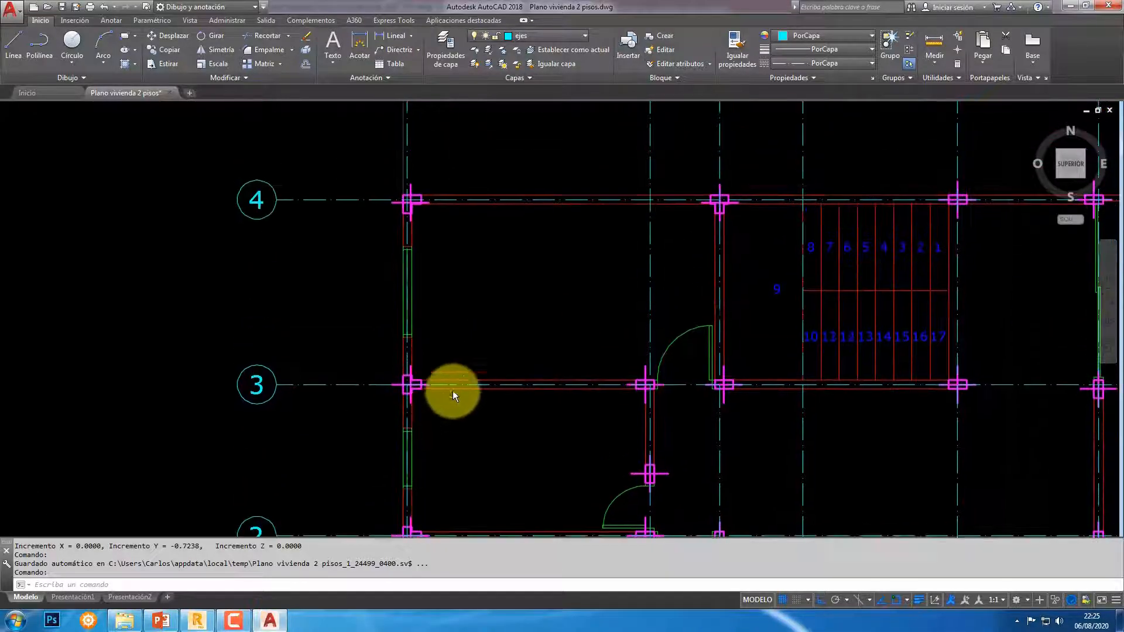
scroll(367, 226, "up", 3)
type("DI")
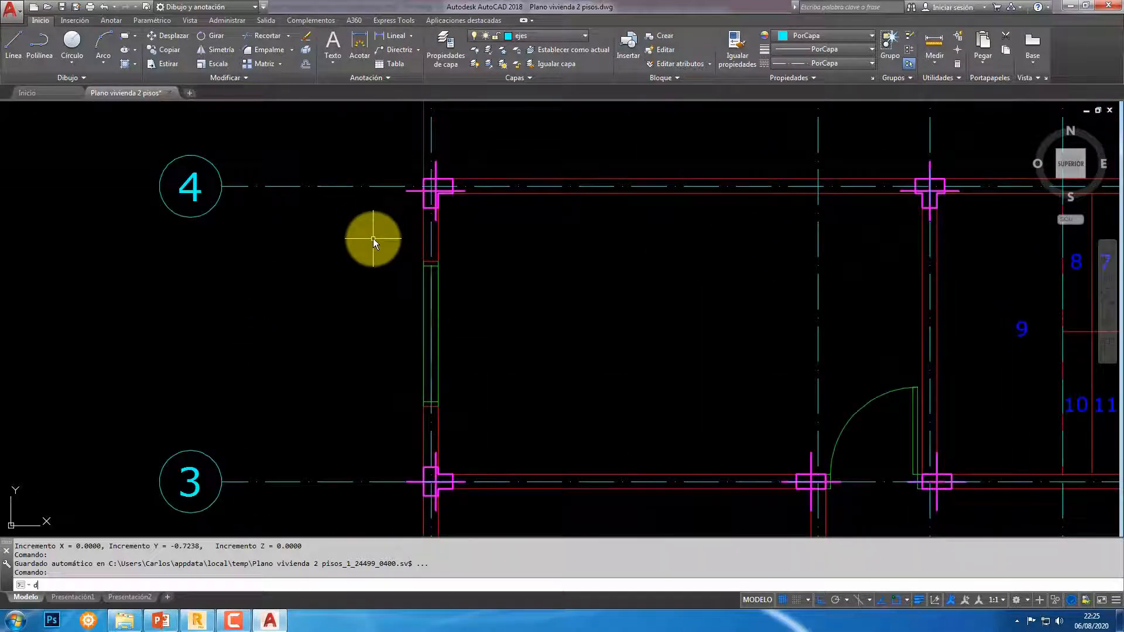
key("Return")
scroll(392, 278, "up", 2)
left_click(440, 251)
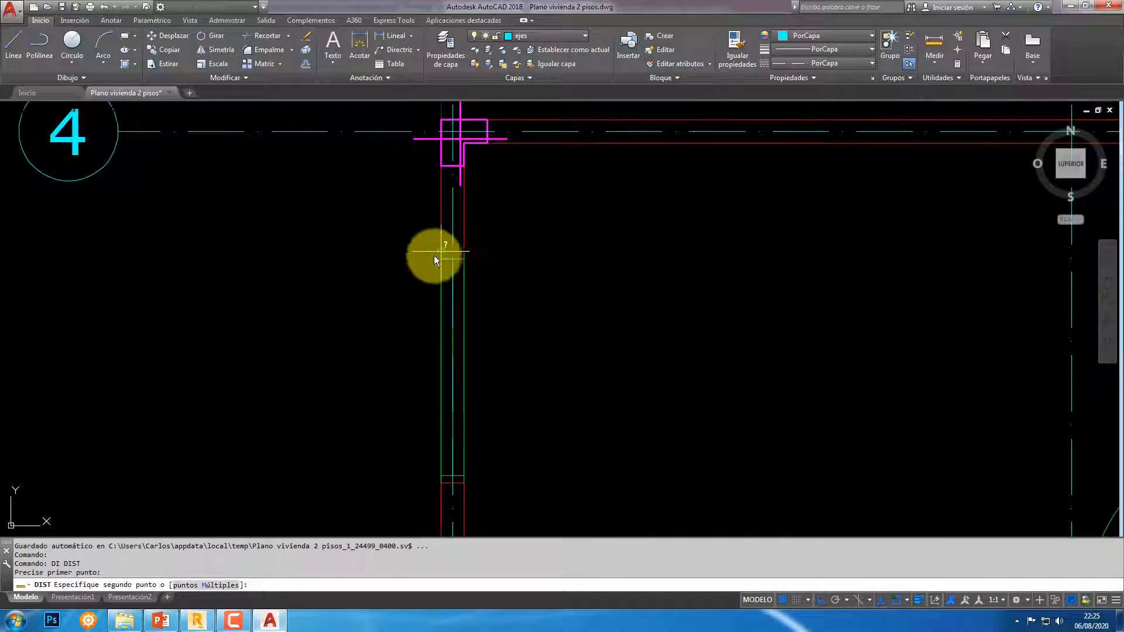
left_click(439, 483)
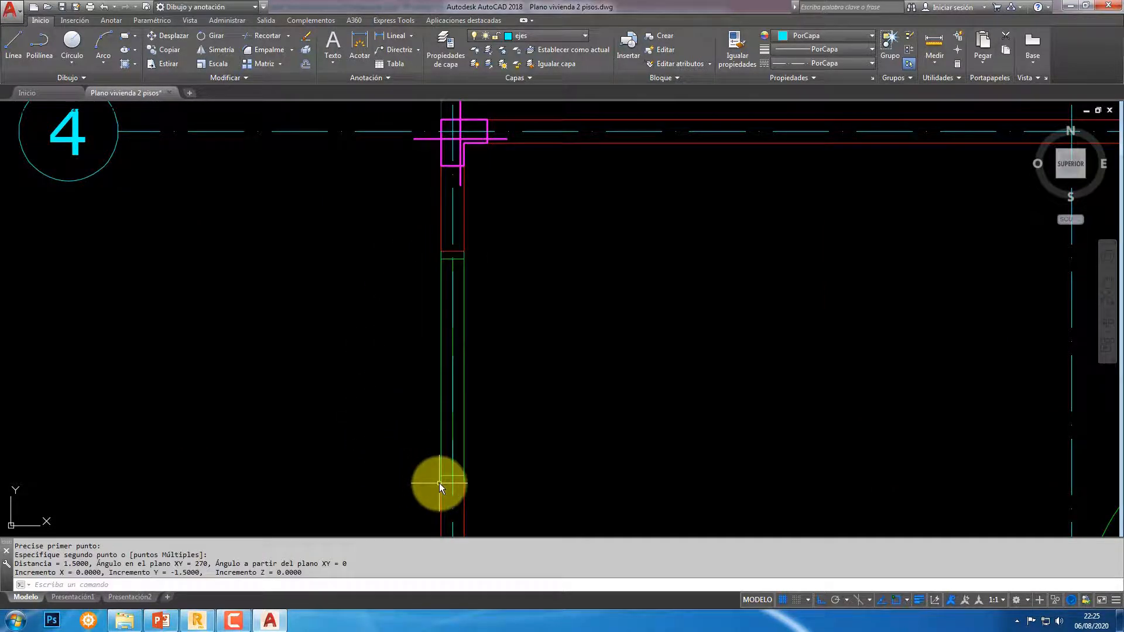
Step: Measure the distance along axis A from axis 4 to the nearest edge of that window
middle_click_drag(396, 315, 407, 353)
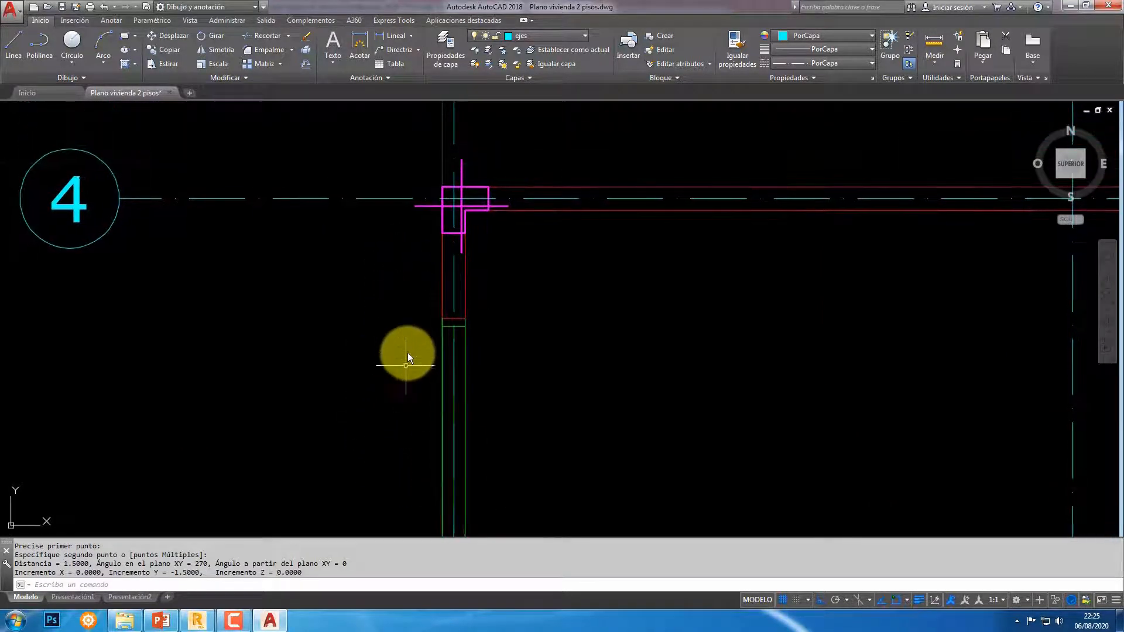
scroll(431, 255, "up", 2)
key("Return")
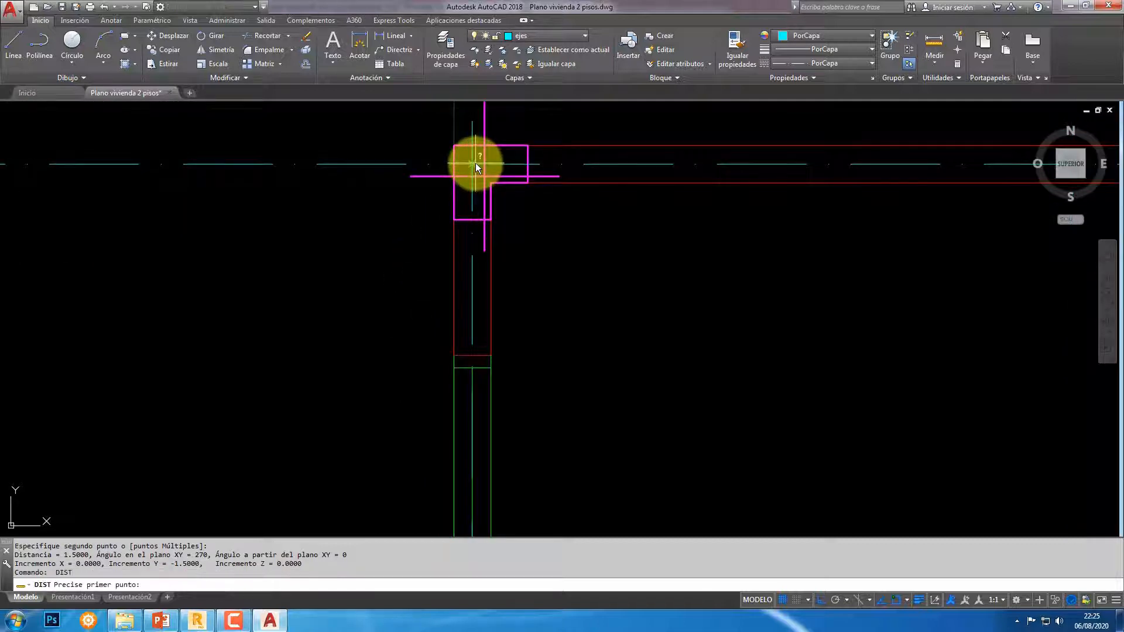
left_click(475, 163)
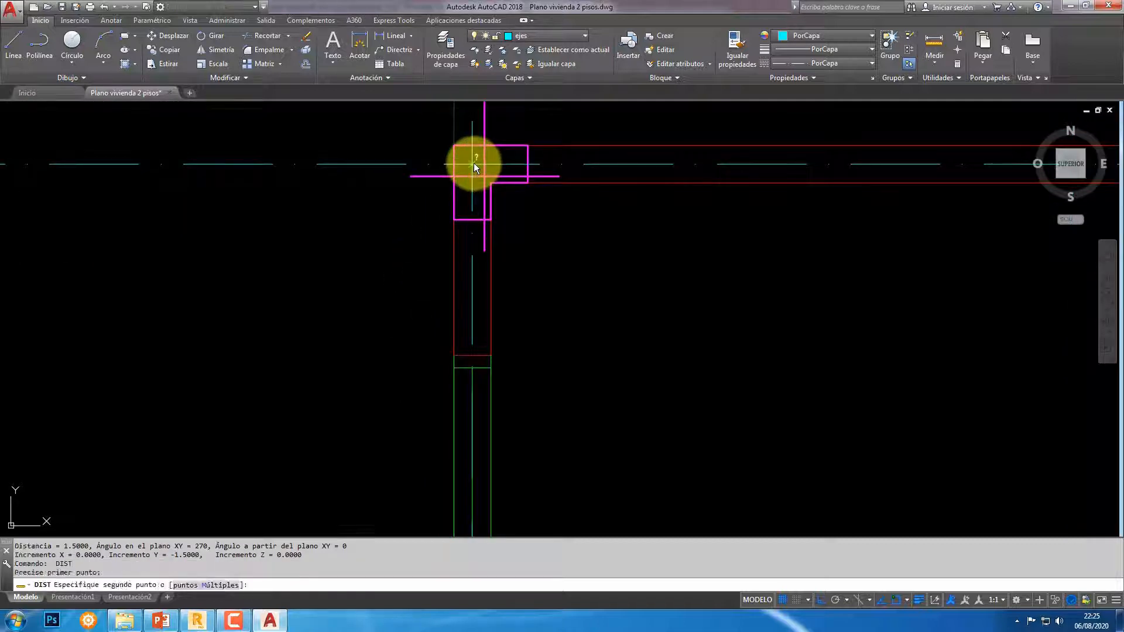
left_click(472, 354)
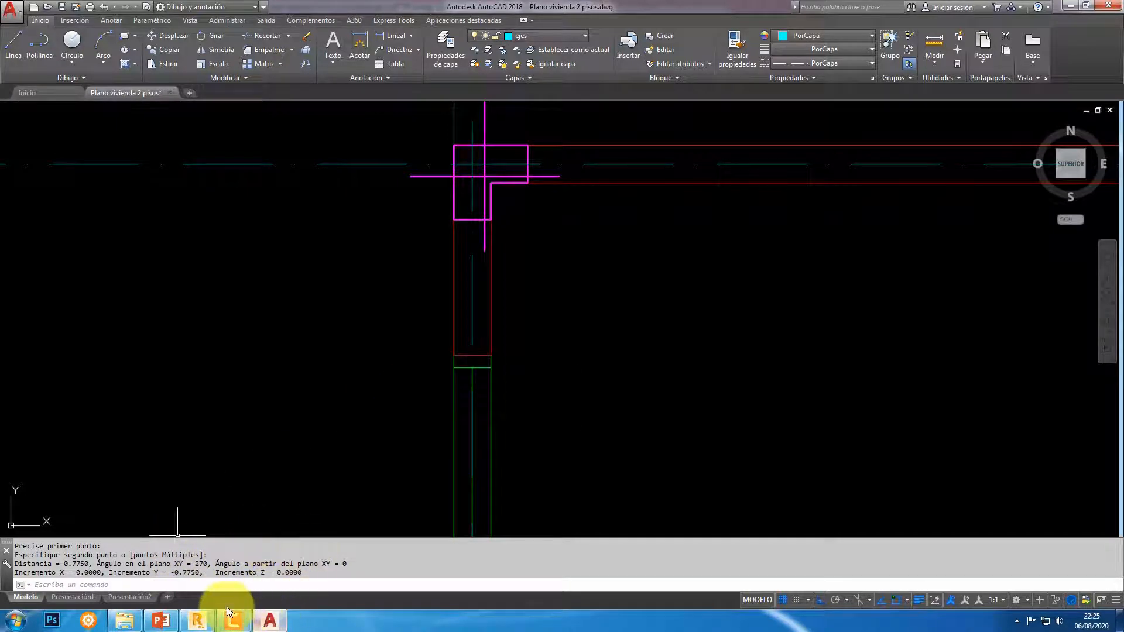
Step: Switch back to Robot Structural Analysis and check the panel number of the axis A facade wall between axes 3 and 4
left_click(197, 621)
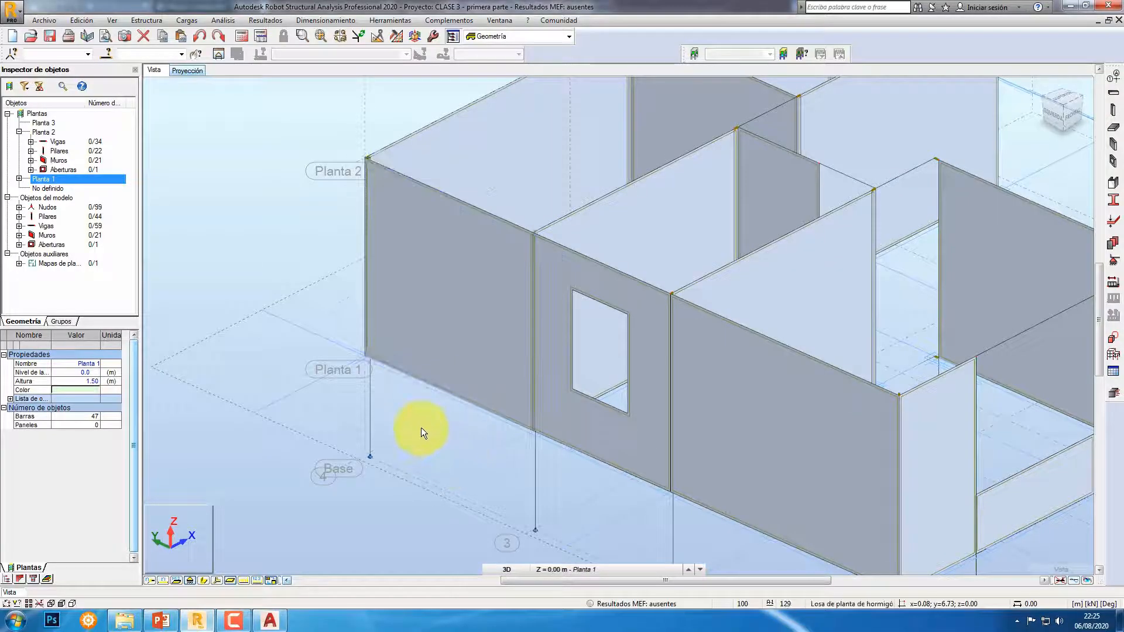
scroll(454, 494, "up", 2)
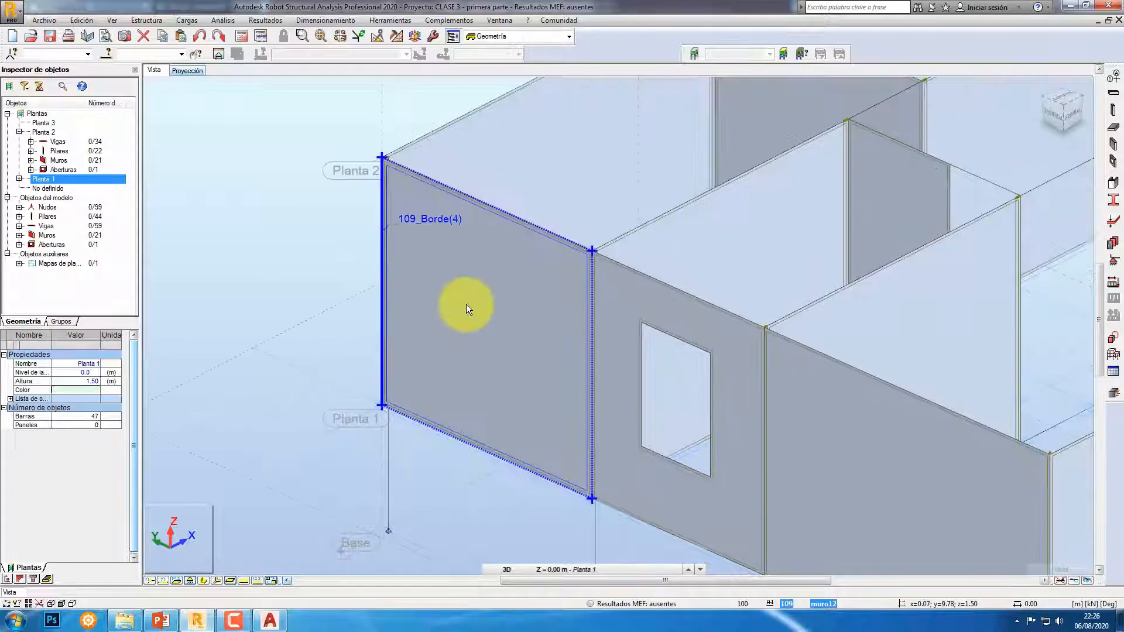
left_click(466, 304)
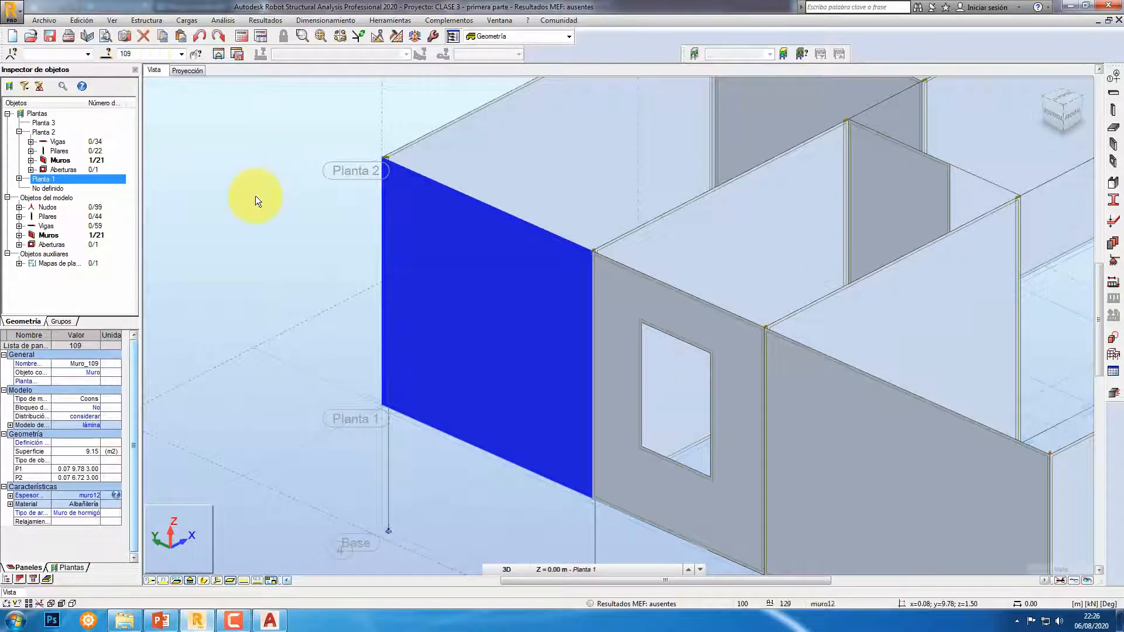
left_click(255, 195)
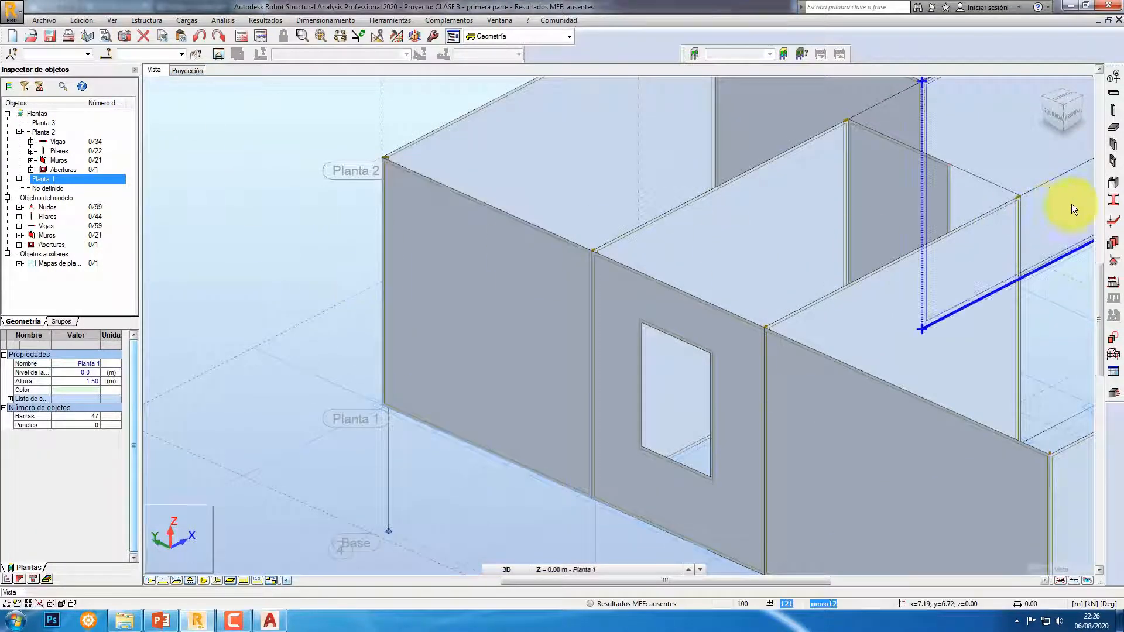
Step: Open the opening (Hueco) definition and set a rectangular opening 1.50 m high and 1.50 m wide
left_click(1113, 162)
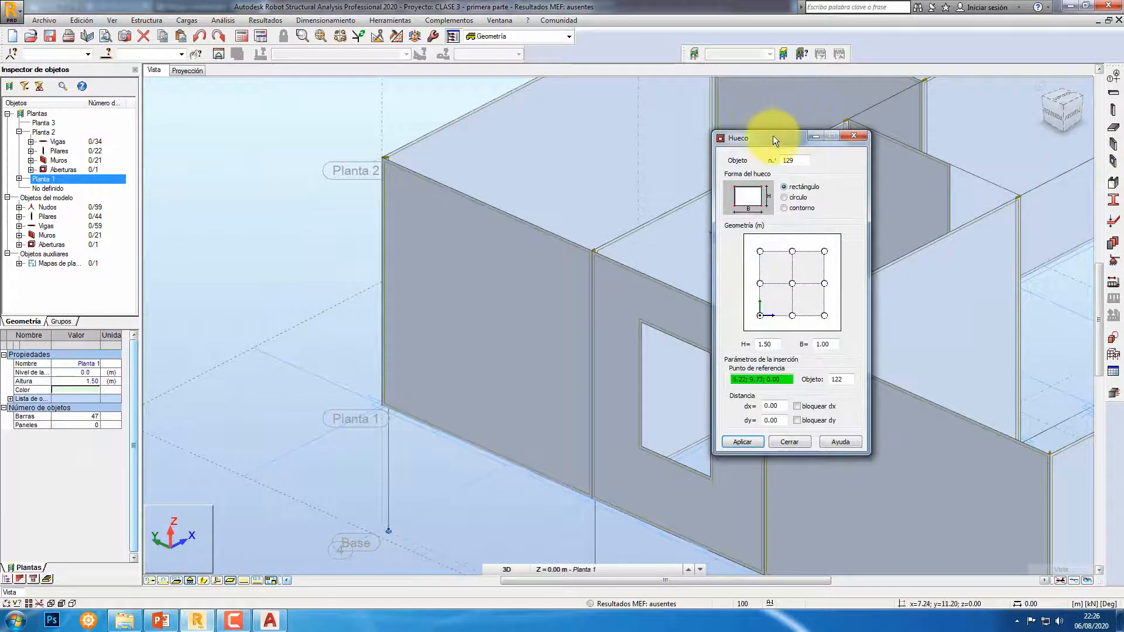
left_click_drag(775, 136, 714, 139)
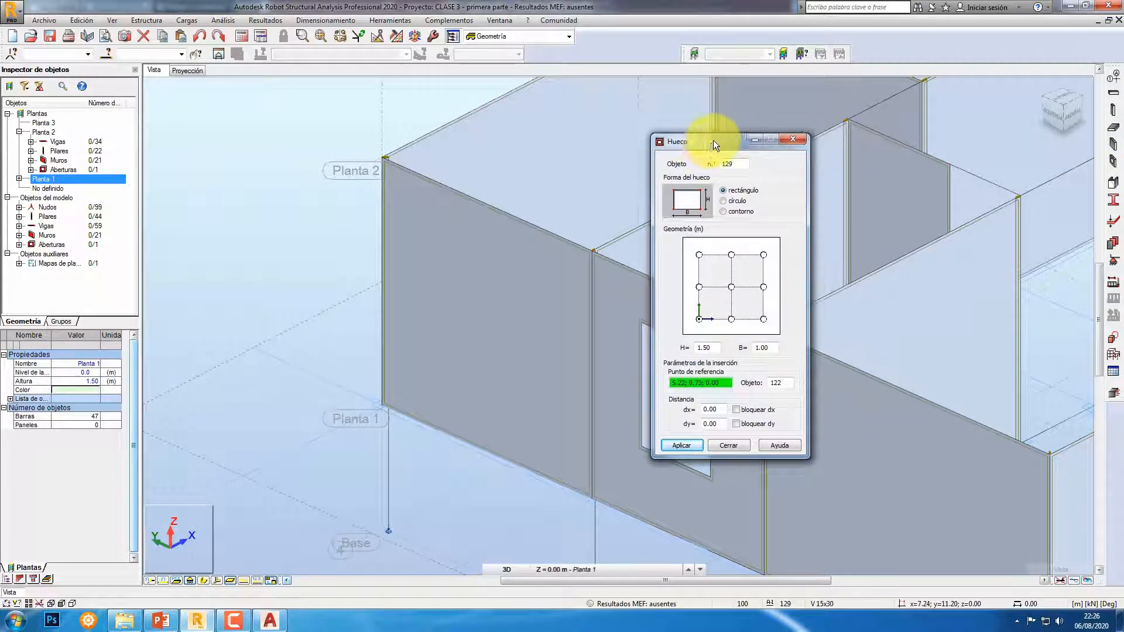
left_click(767, 348)
type("1")
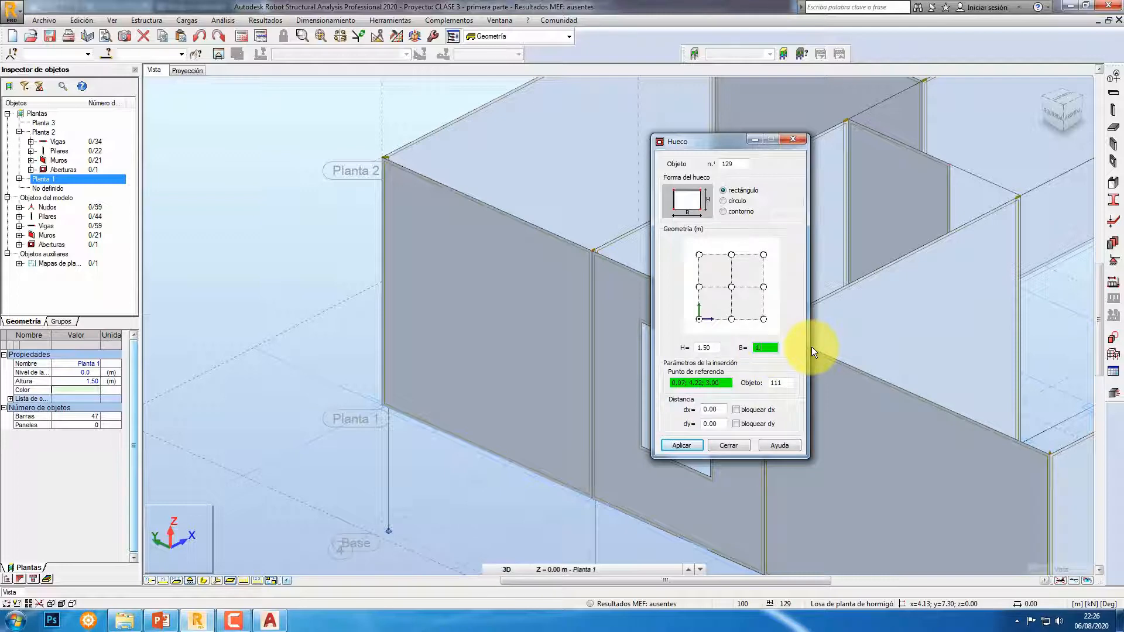
type(".50")
left_click(702, 348)
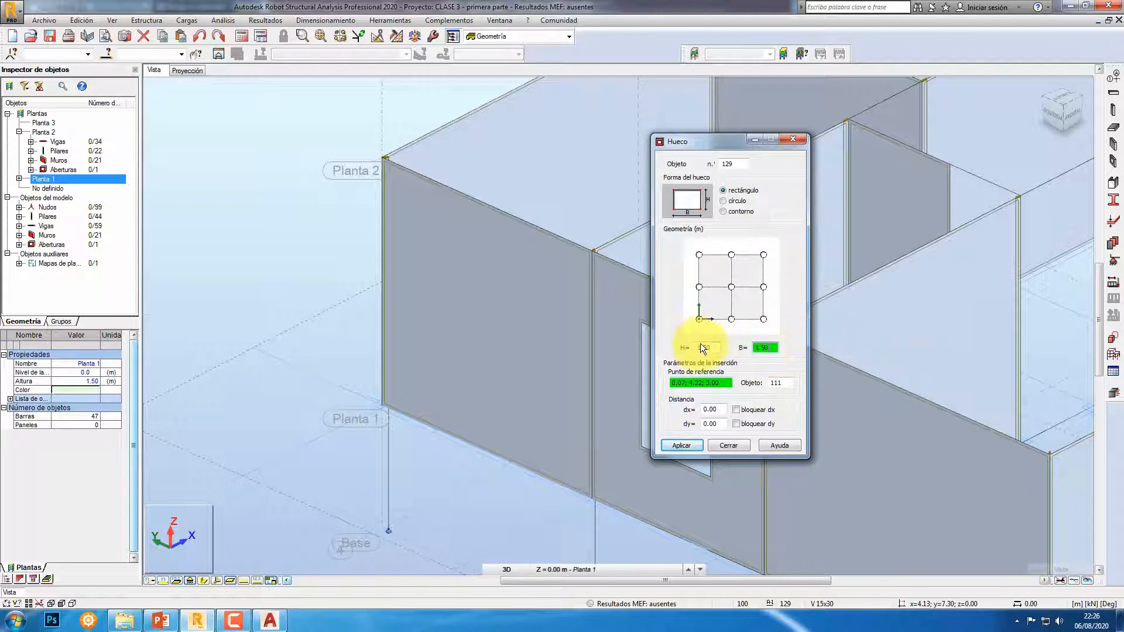
left_click(705, 348)
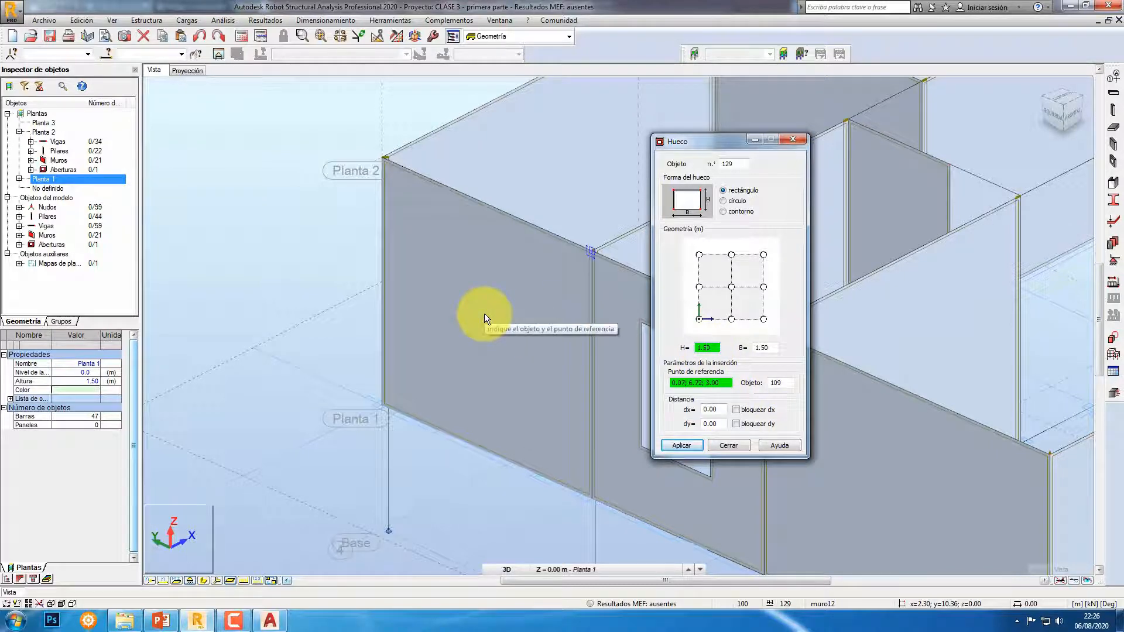
Step: Assign the opening to wall panel 109, with its lower corner at axis 4 (0.07; 9.78; 0.00) as reference point
left_click(783, 383)
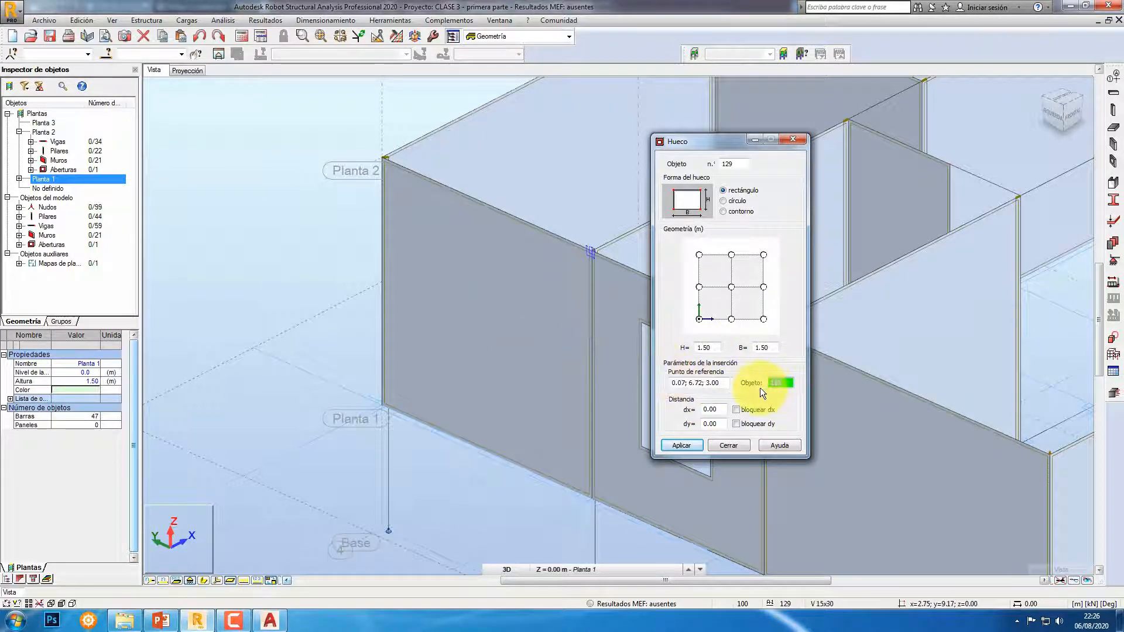
left_click(725, 385)
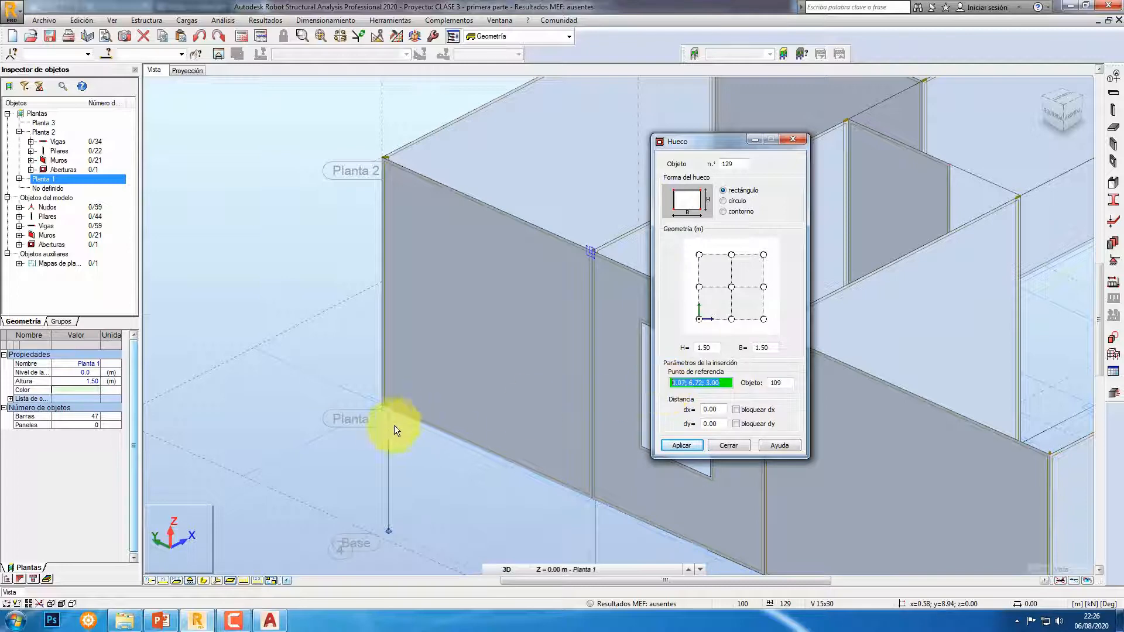
left_click(382, 405)
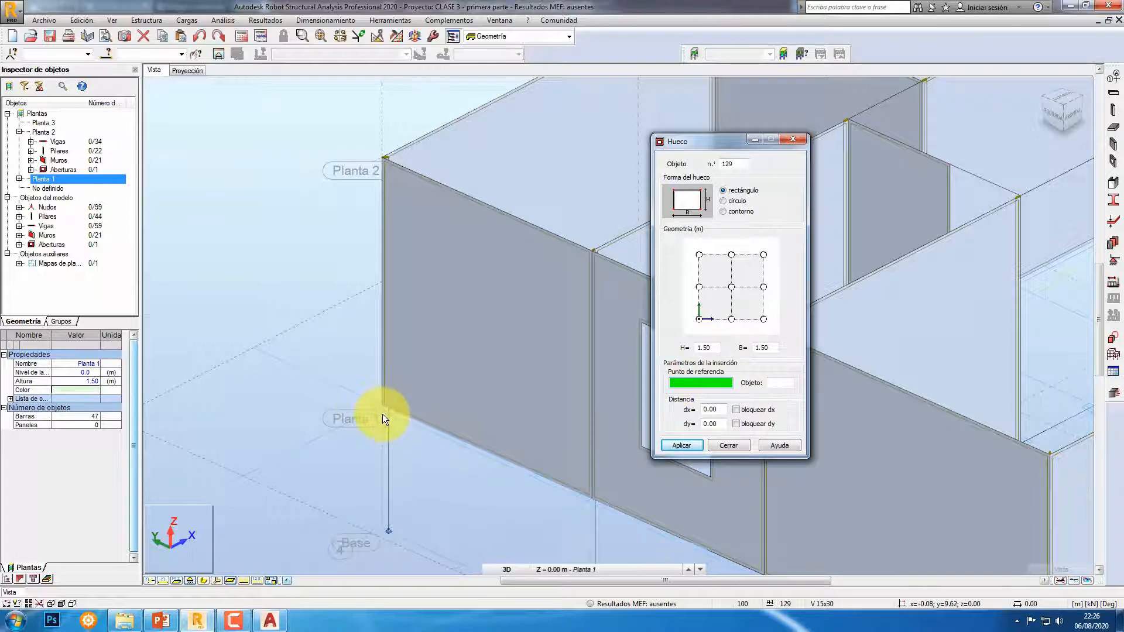
middle_click_drag(382, 414, 370, 379)
scroll(374, 373, "up", 2)
scroll(374, 373, "up", 2)
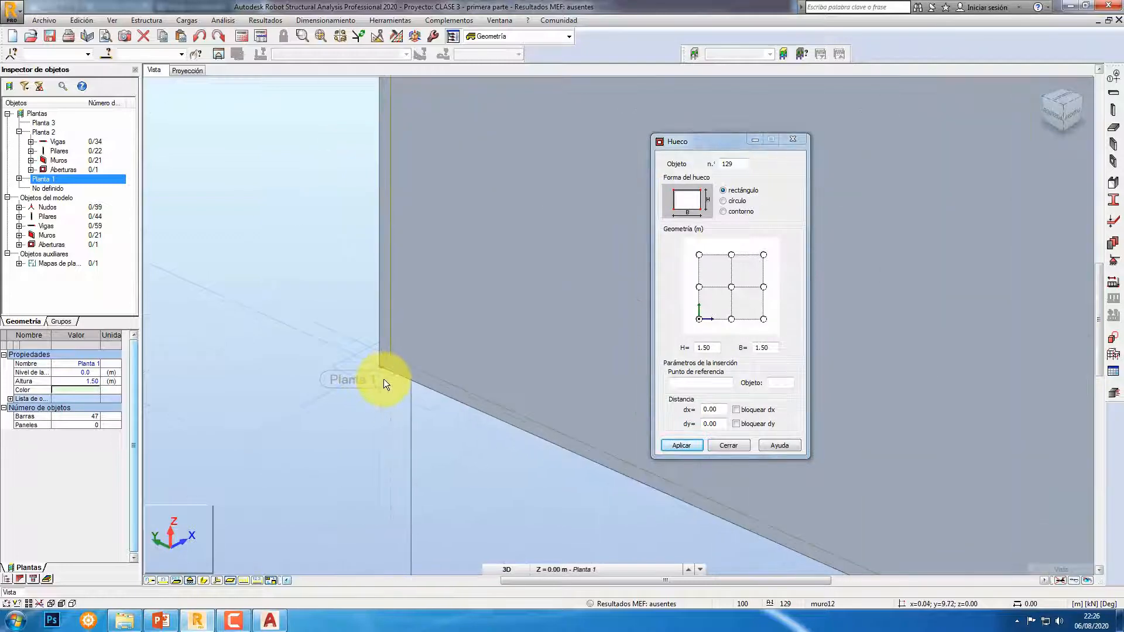
scroll(377, 370, "up", 1)
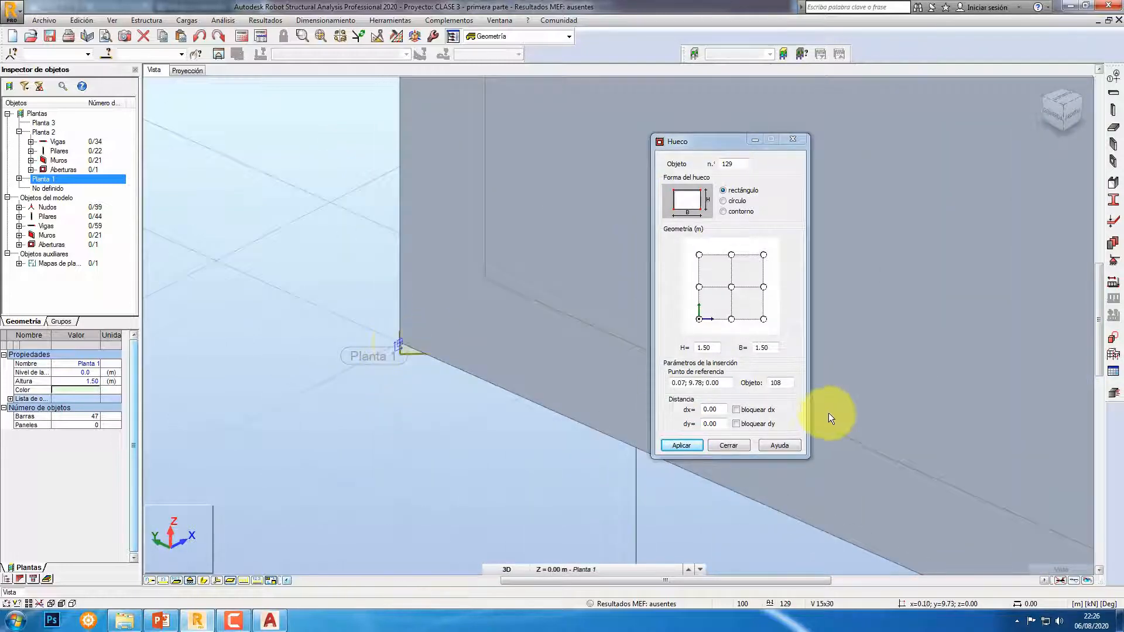
left_click(771, 382)
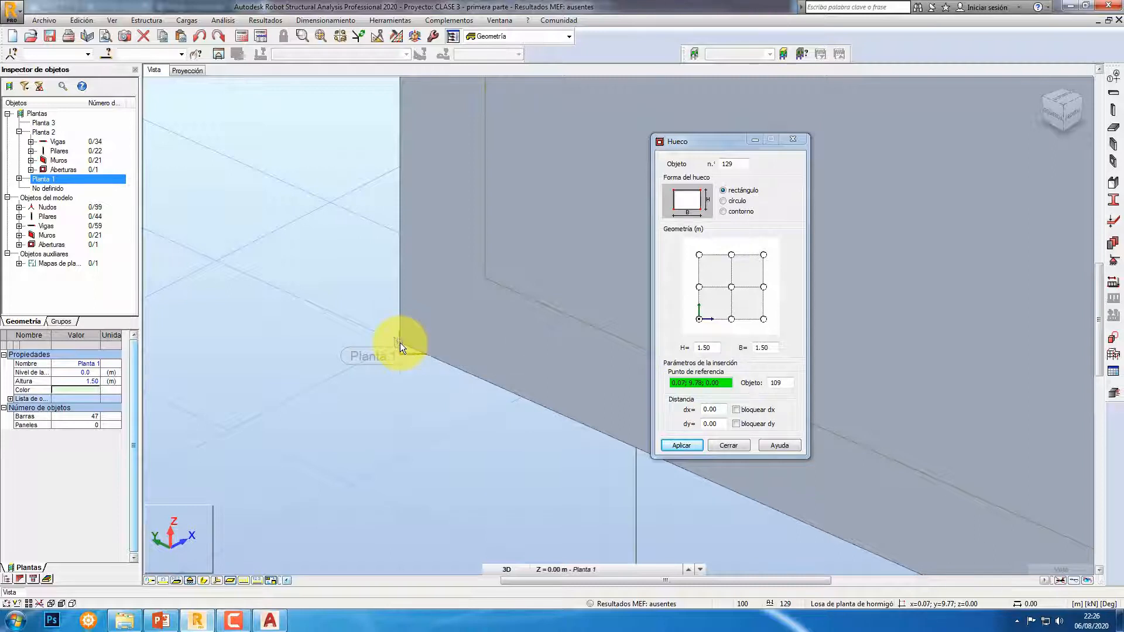
left_click(399, 342)
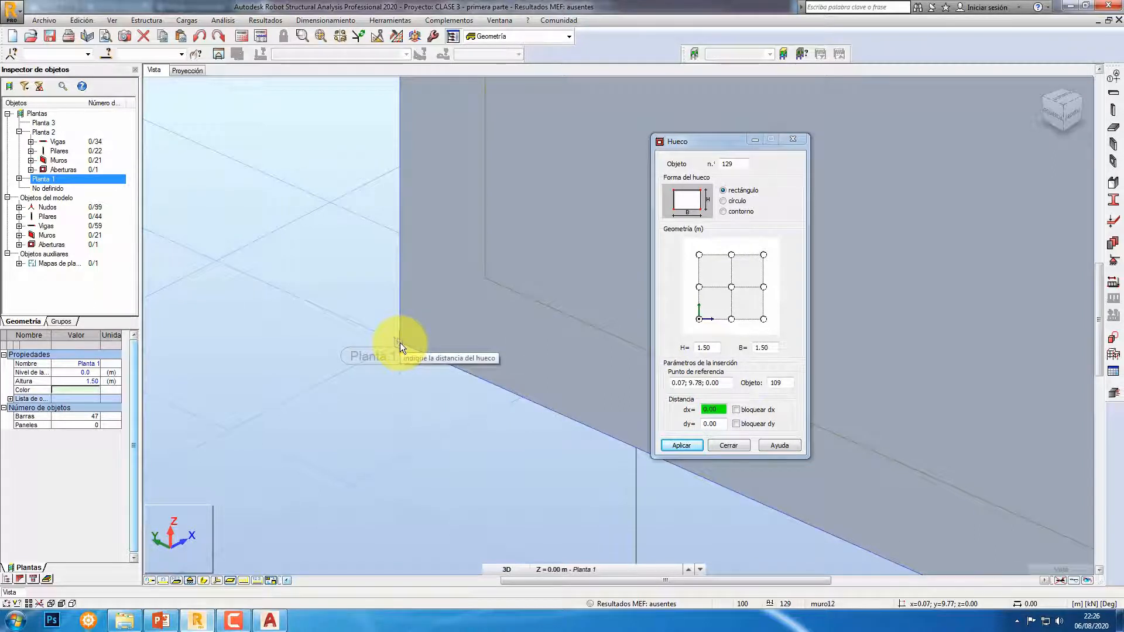
Step: Offset the opening from the reference point by dx 0.77 and dy 0.90, and lock both distances
left_click(720, 410)
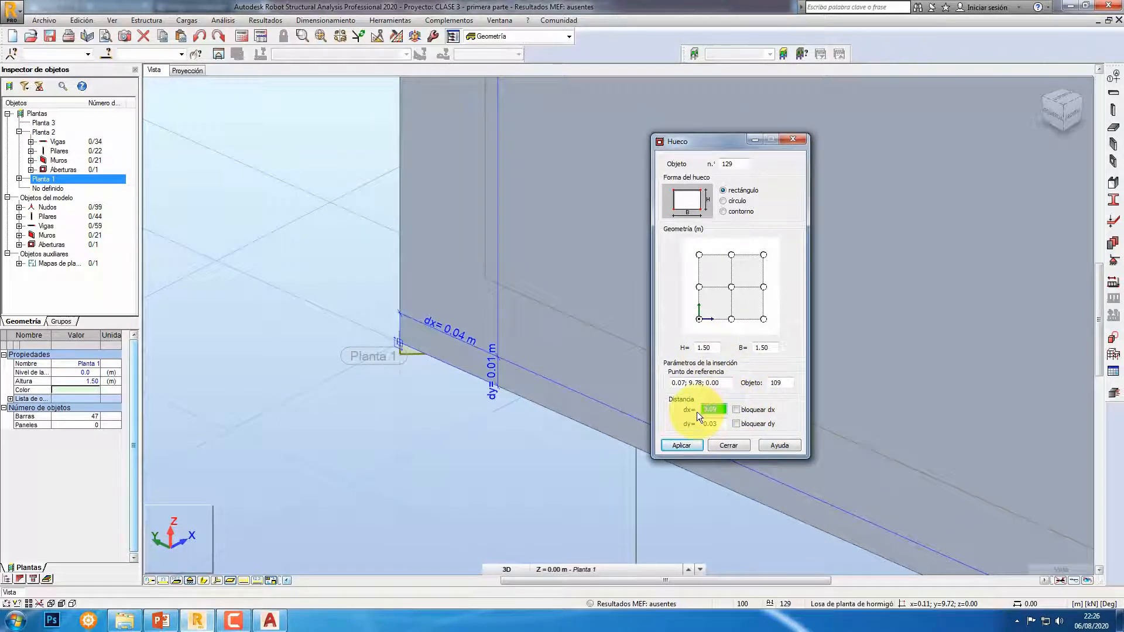
type("0")
left_click(720, 424)
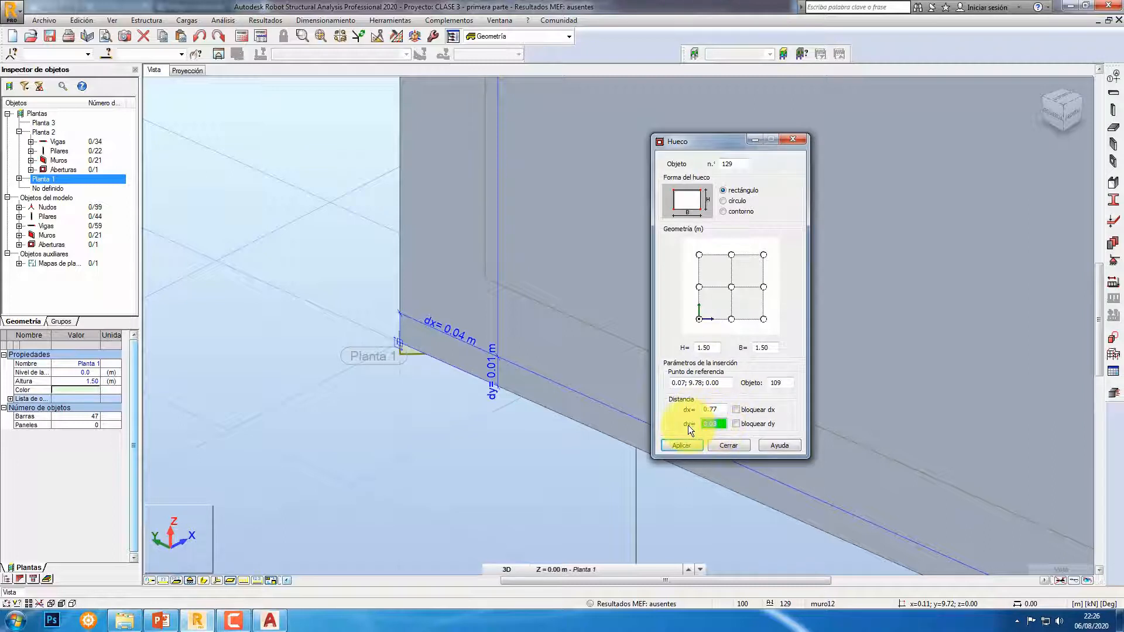
type("0.9")
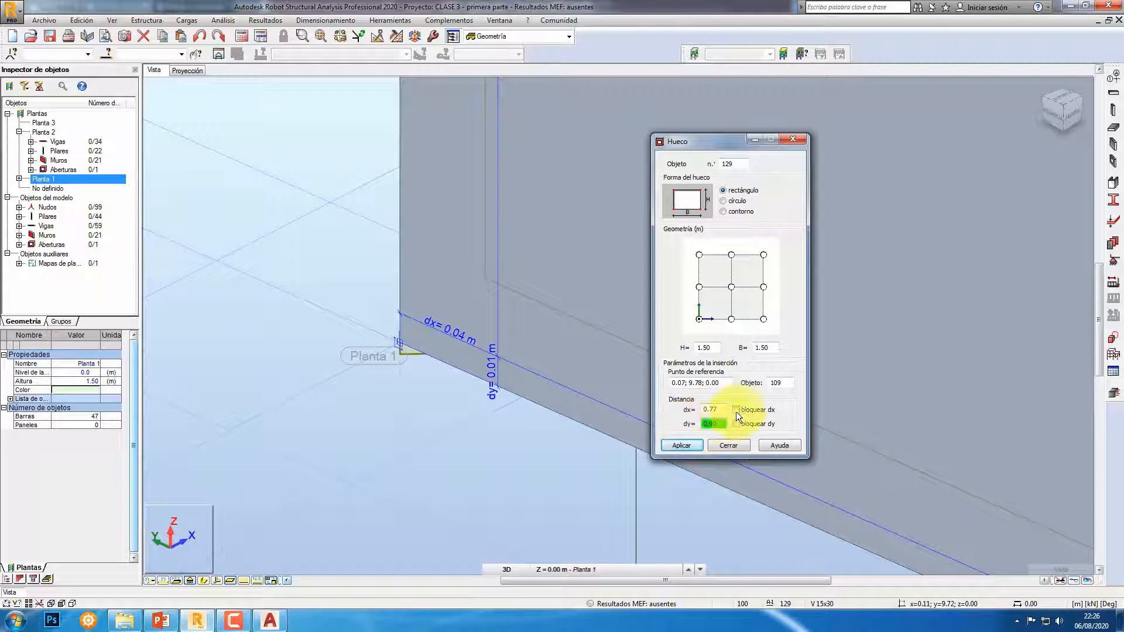
left_click(737, 423)
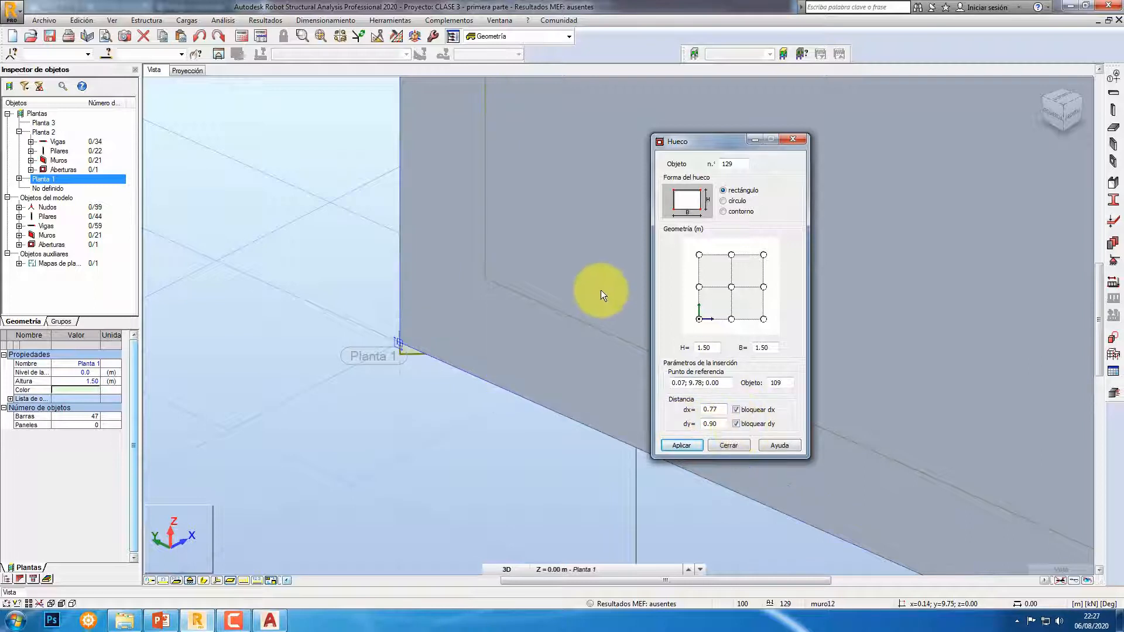
Step: Try the bottom midpoint as the opening's insertion point in the preview on wall 109, and restore the lower-left corner
middle_click_drag(553, 314, 428, 361)
scroll(428, 360, "down", 6)
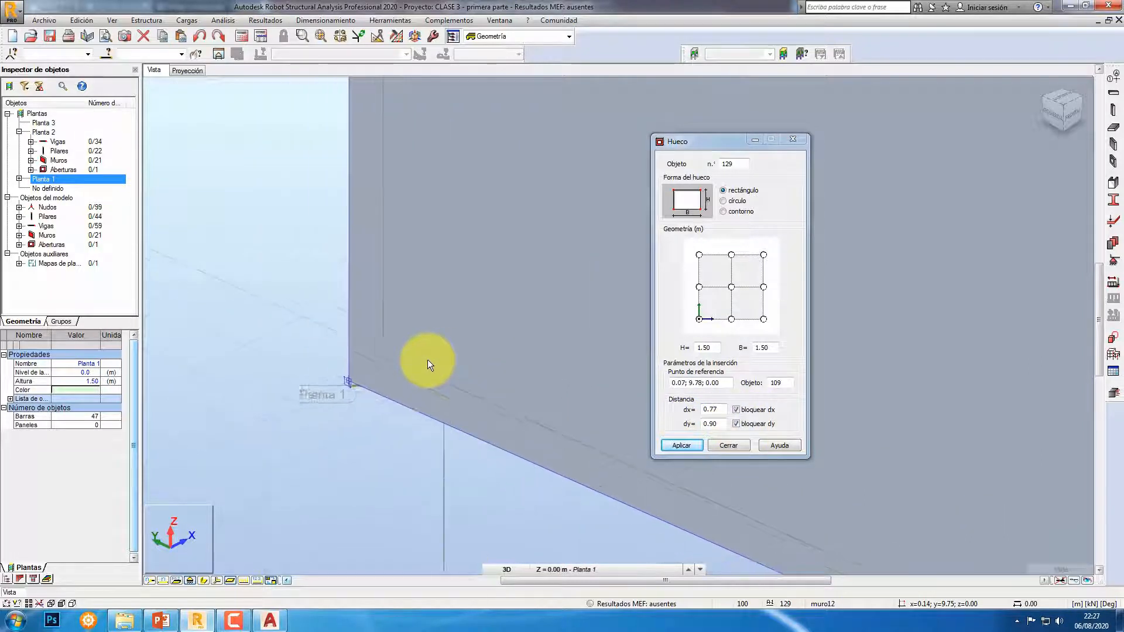
scroll(429, 361, "down", 7)
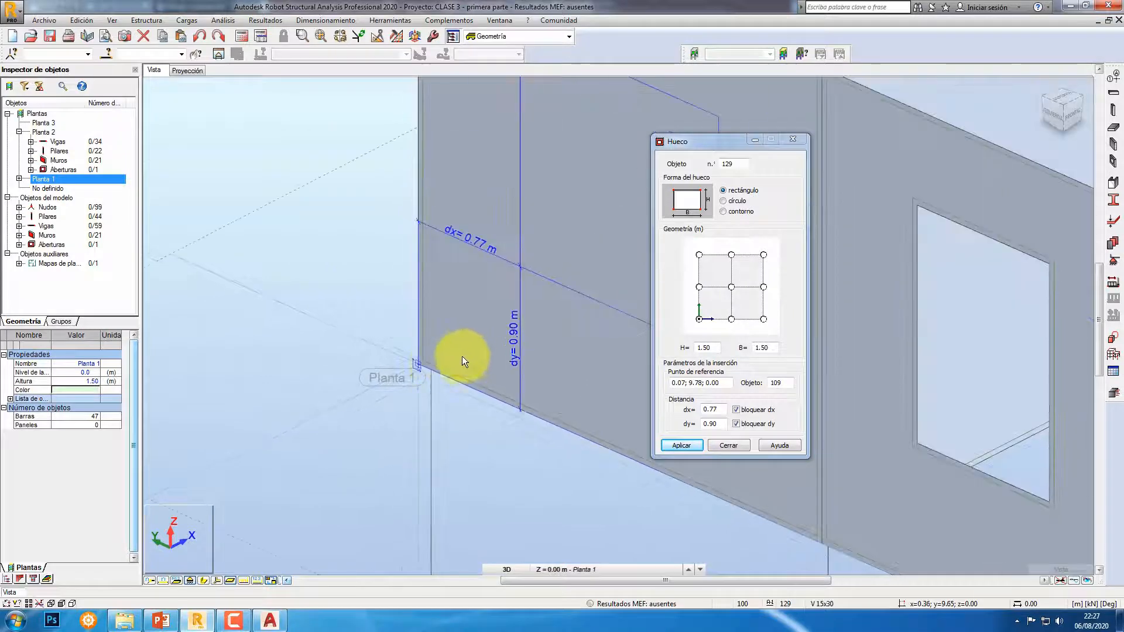
middle_click_drag(464, 355, 306, 449)
scroll(310, 428, "down", 2)
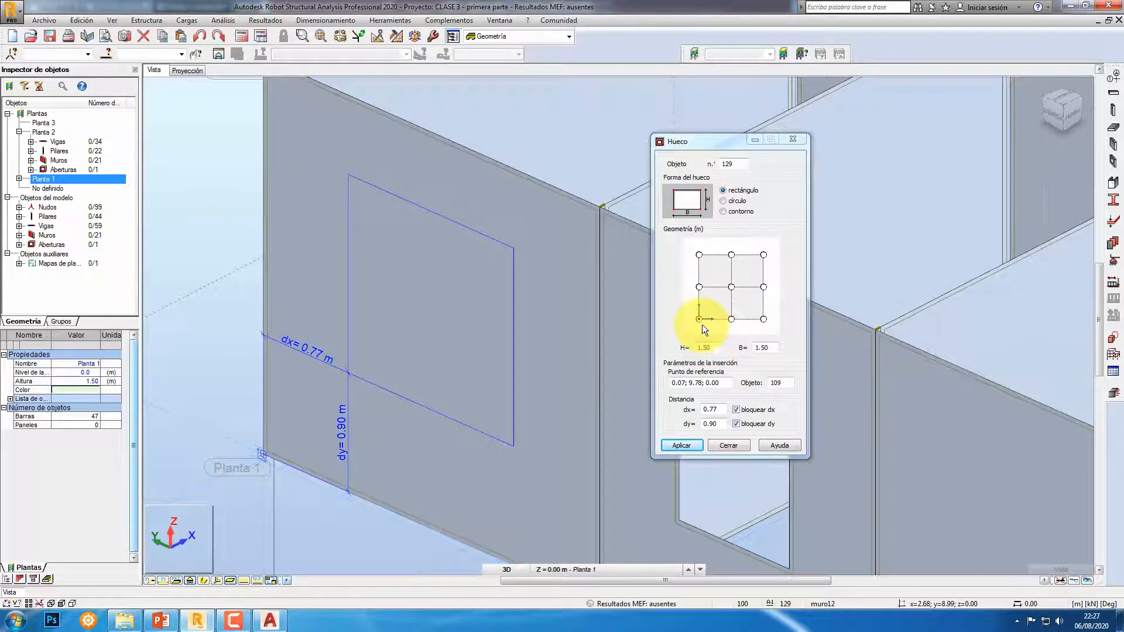
left_click(732, 320)
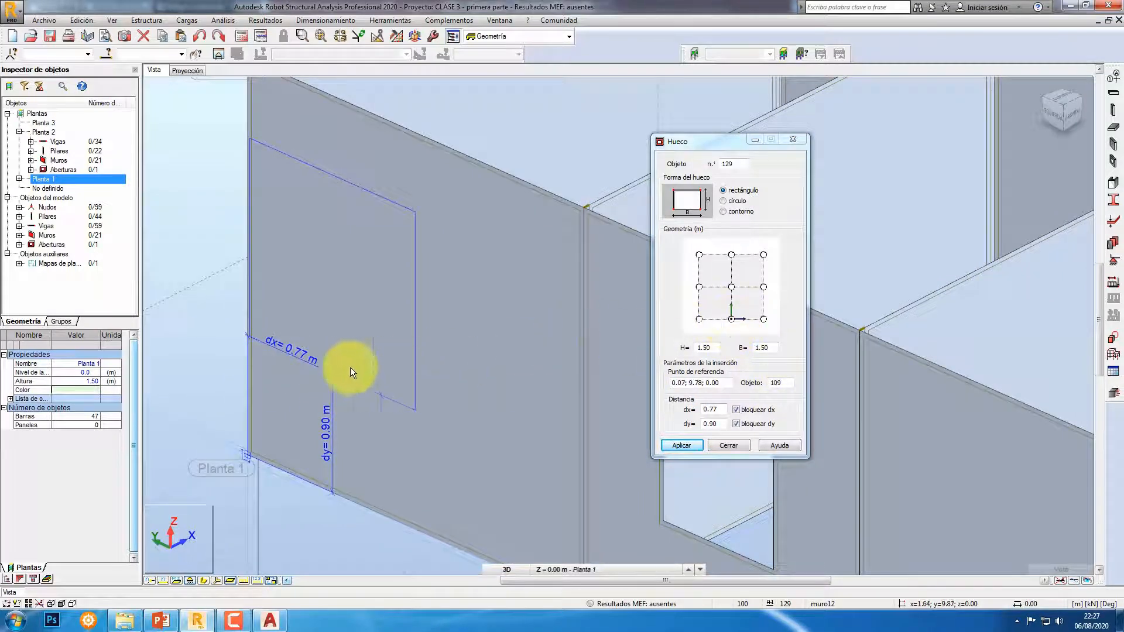
left_click(698, 320)
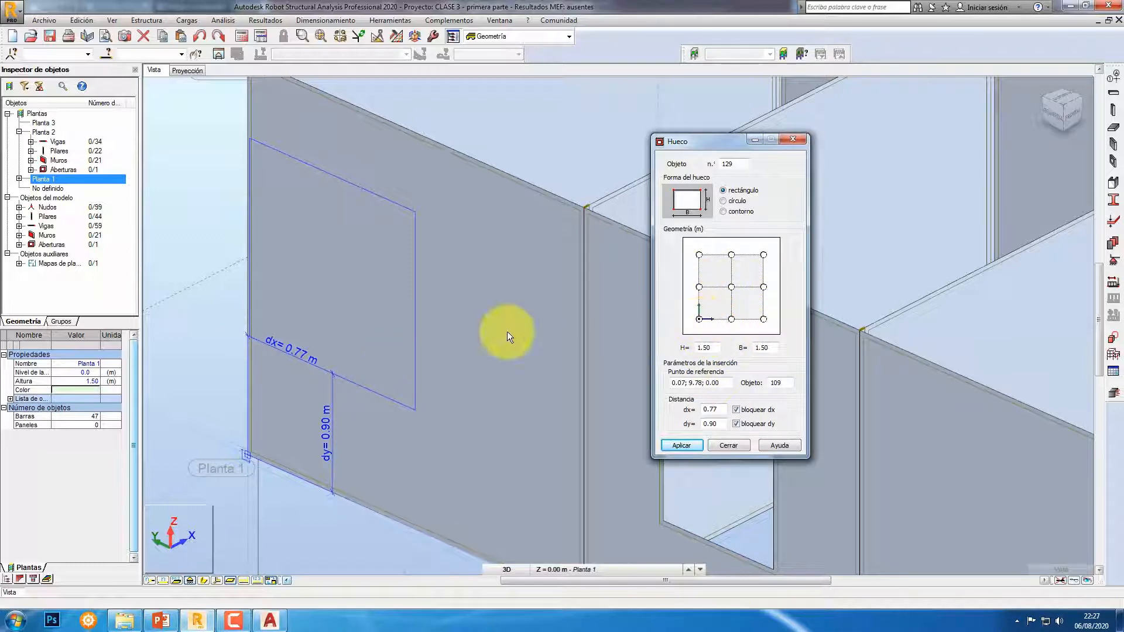
Step: Apply the window opening to wall 109 and close the opening definition
middle_click_drag(408, 364, 434, 343)
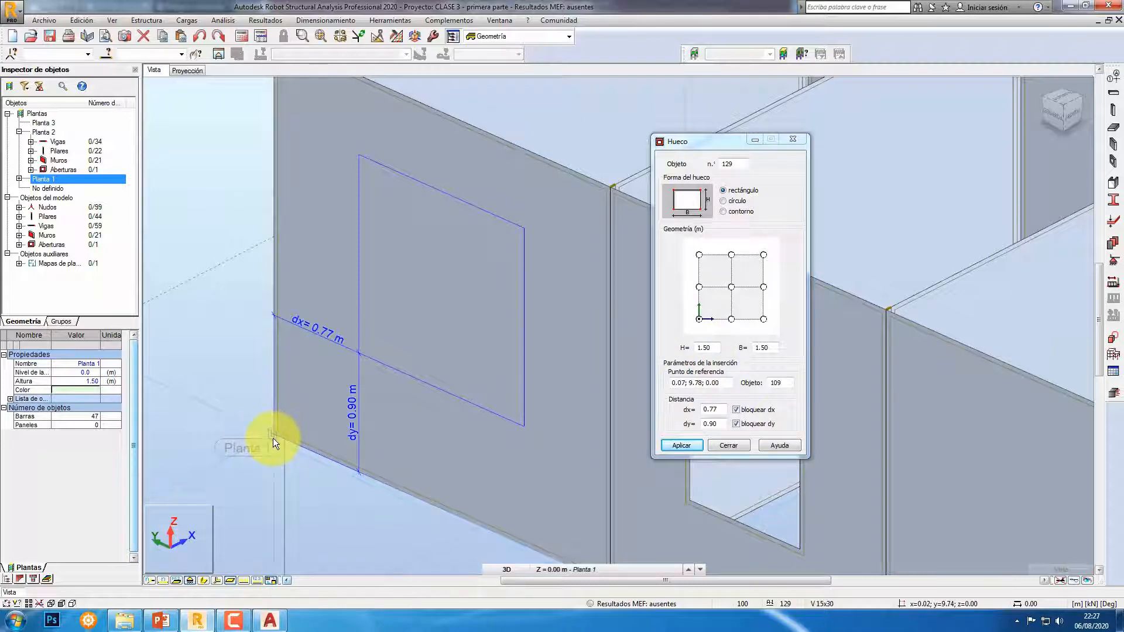
left_click(678, 445)
left_click(733, 445)
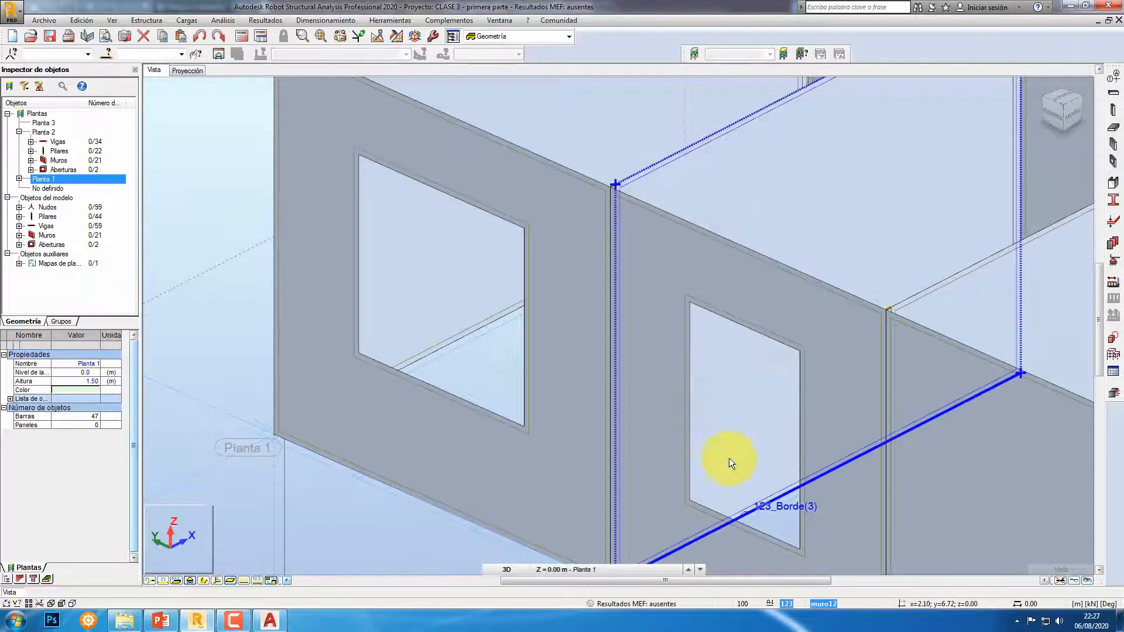
Step: Examine the two window openings in the axis A walls and the adjoining facade
scroll(598, 405, "up", 3)
scroll(597, 413, "down", 3)
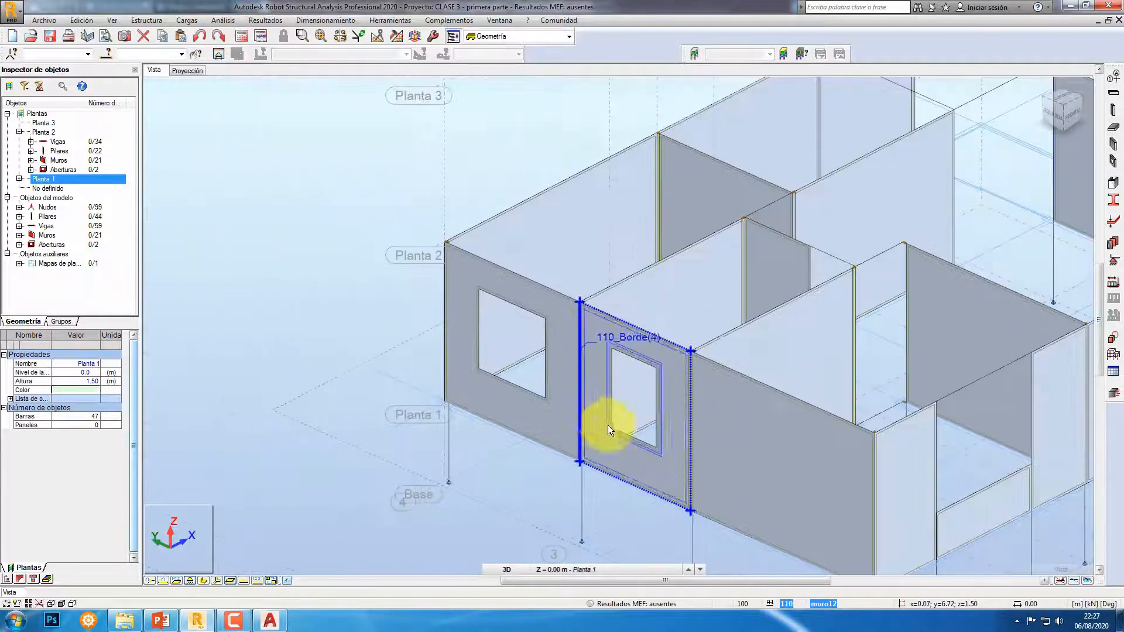
right_click(312, 232)
left_click(303, 276)
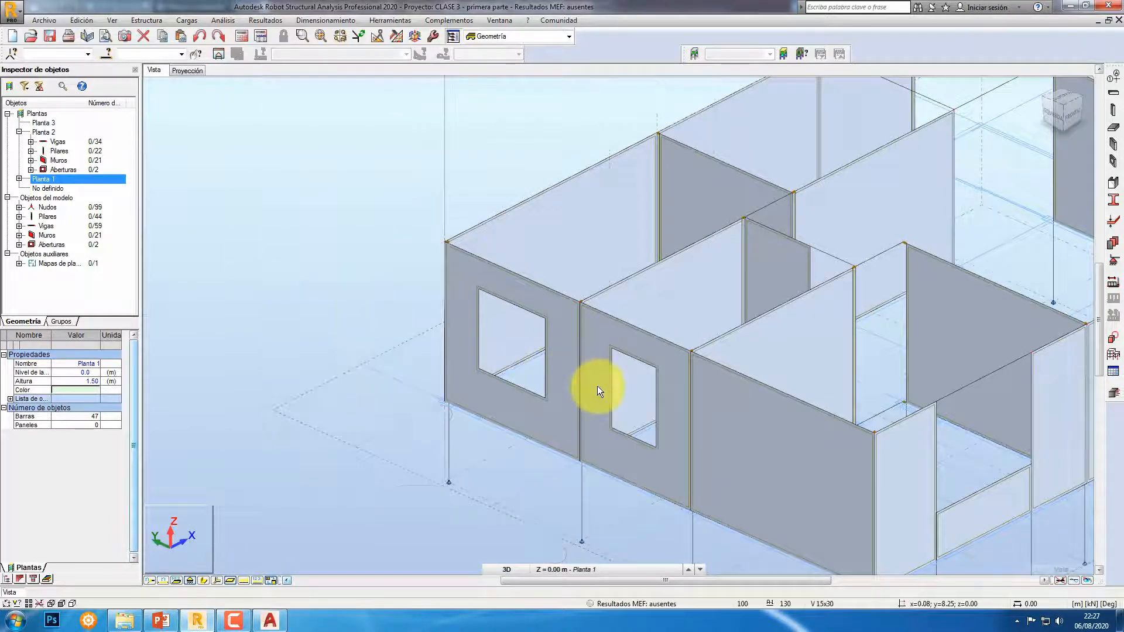
mouse_move(598, 386)
left_mouse_down()
mouse_move(576, 382)
mouse_move(598, 381)
left_mouse_up()
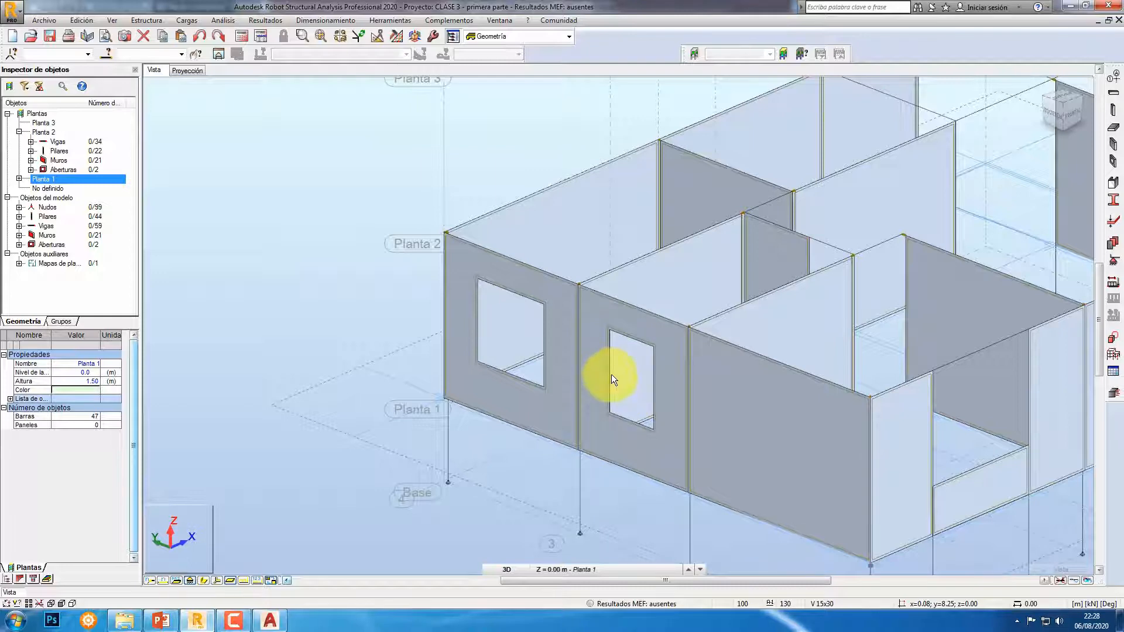
middle_click_drag(760, 414, 537, 395)
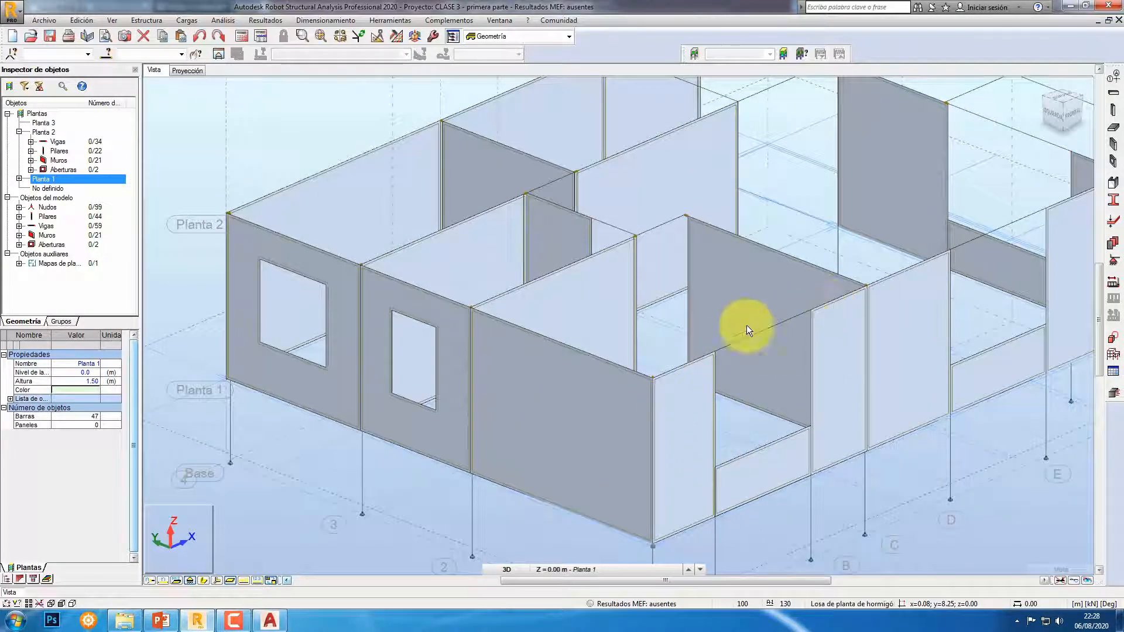
Step: Show the section shapes of the beams and columns and examine the framed house from several sides
left_click(204, 580)
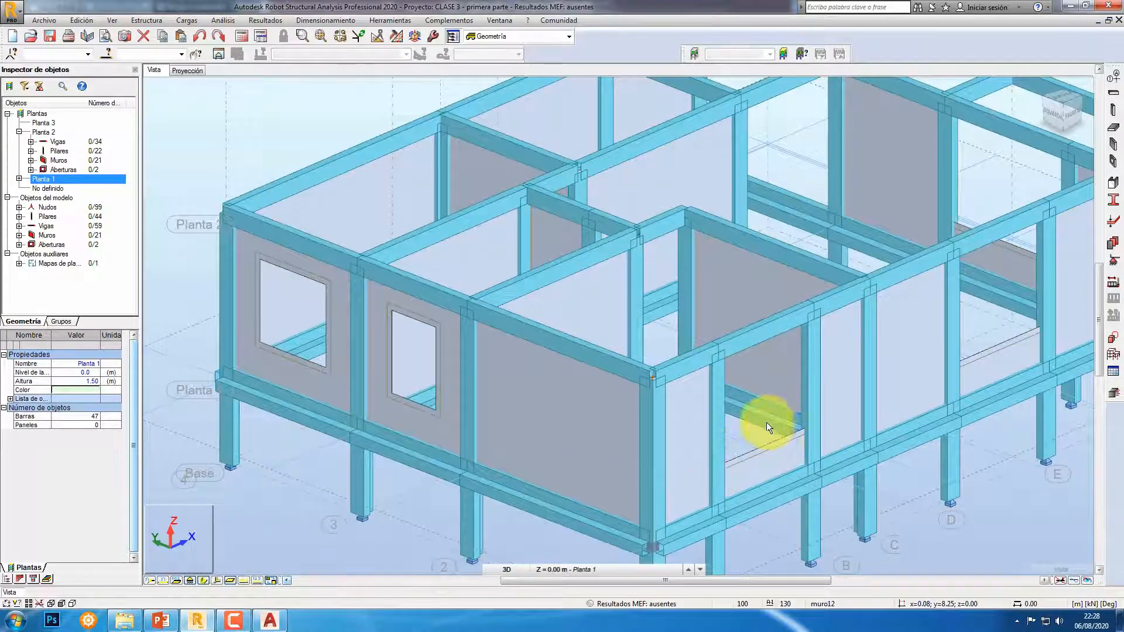
scroll(663, 405, "up", 3)
scroll(663, 405, "down", 3)
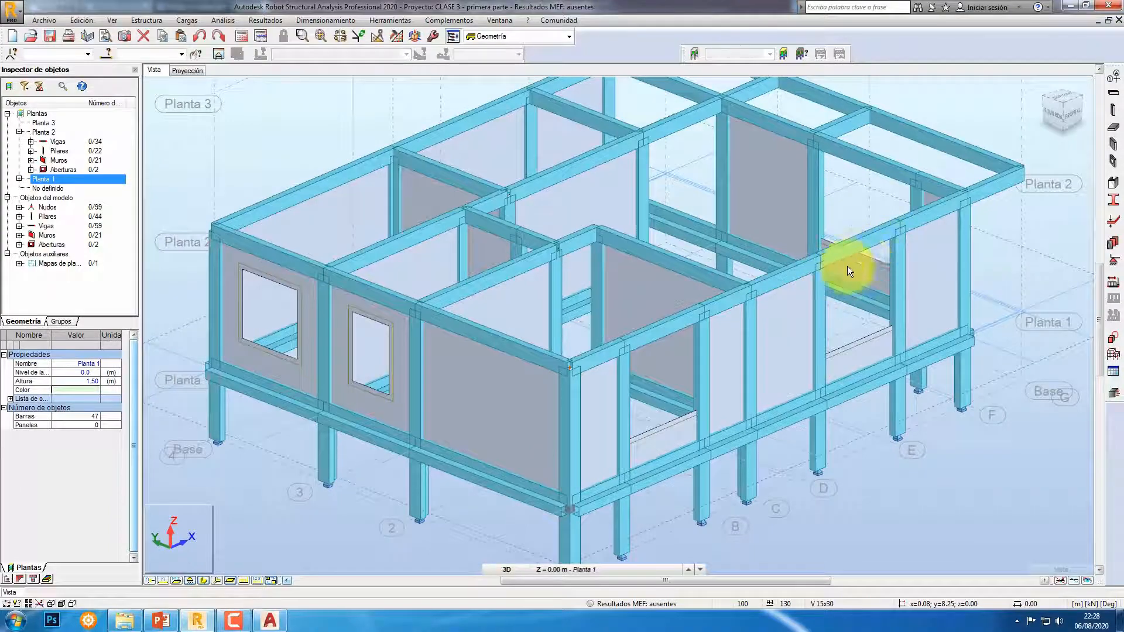
right_click(686, 181)
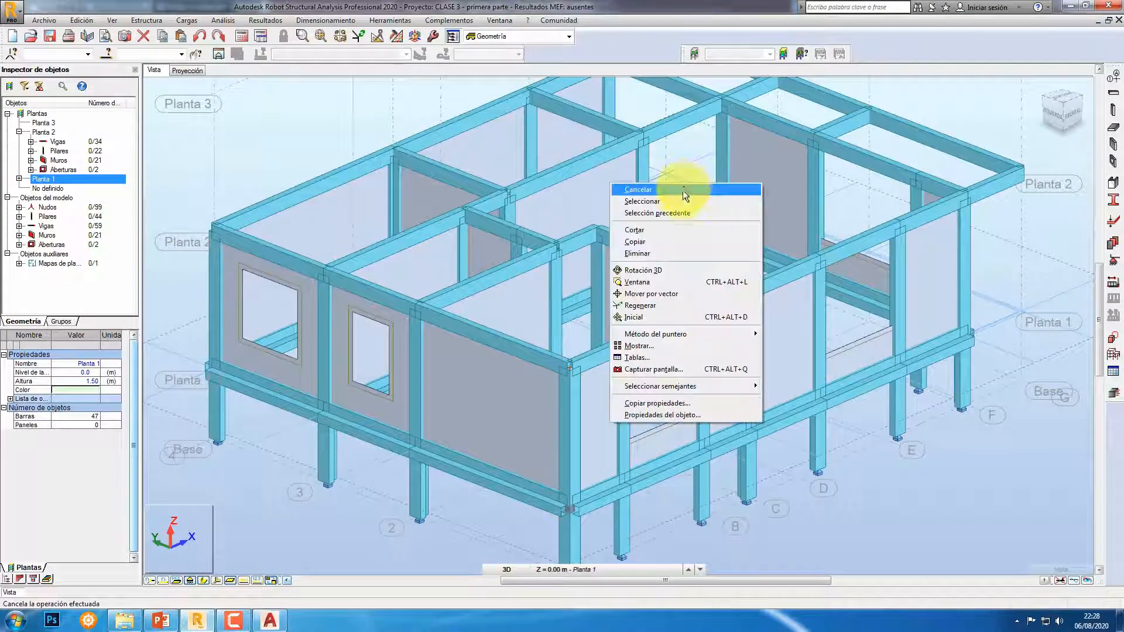
left_click(669, 269)
mouse_move(820, 374)
left_mouse_down()
mouse_move(707, 372)
mouse_move(740, 375)
left_mouse_up()
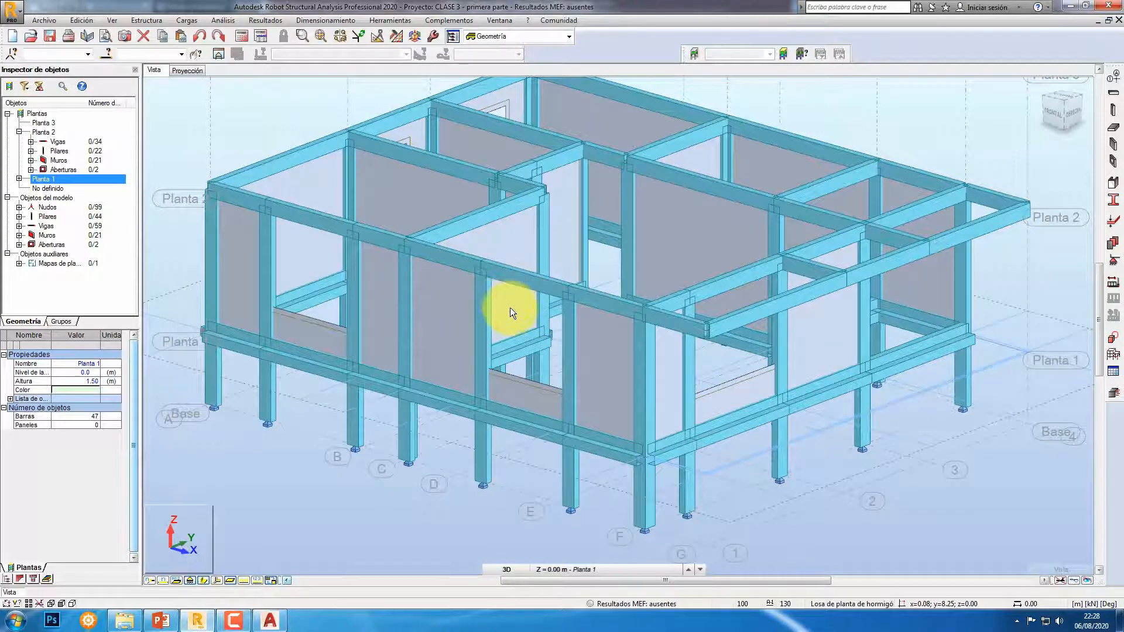
mouse_move(514, 311)
middle_mouse_down("shift")
mouse_move(522, 316)
mouse_move(498, 311)
mouse_move(494, 329)
mouse_move(560, 336)
mouse_move(486, 379)
mouse_move(521, 378)
mouse_move(483, 387)
mouse_move(541, 415)
middle_mouse_up("shift")
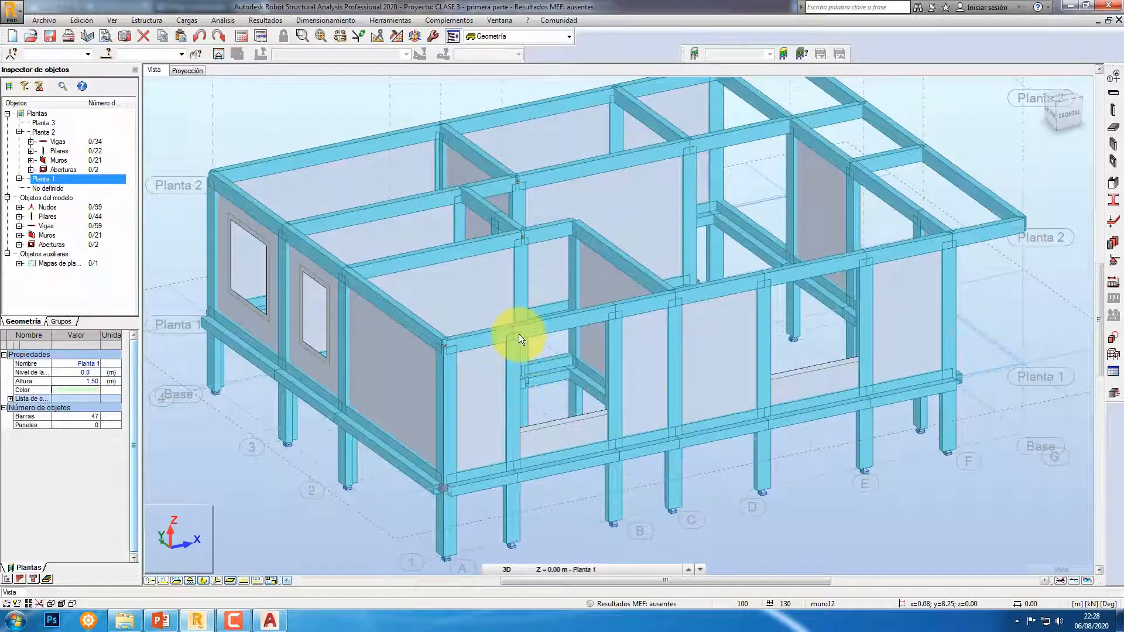
mouse_move(623, 448)
middle_mouse_down("shift")
mouse_move(371, 414)
mouse_move(461, 427)
middle_mouse_up("shift")
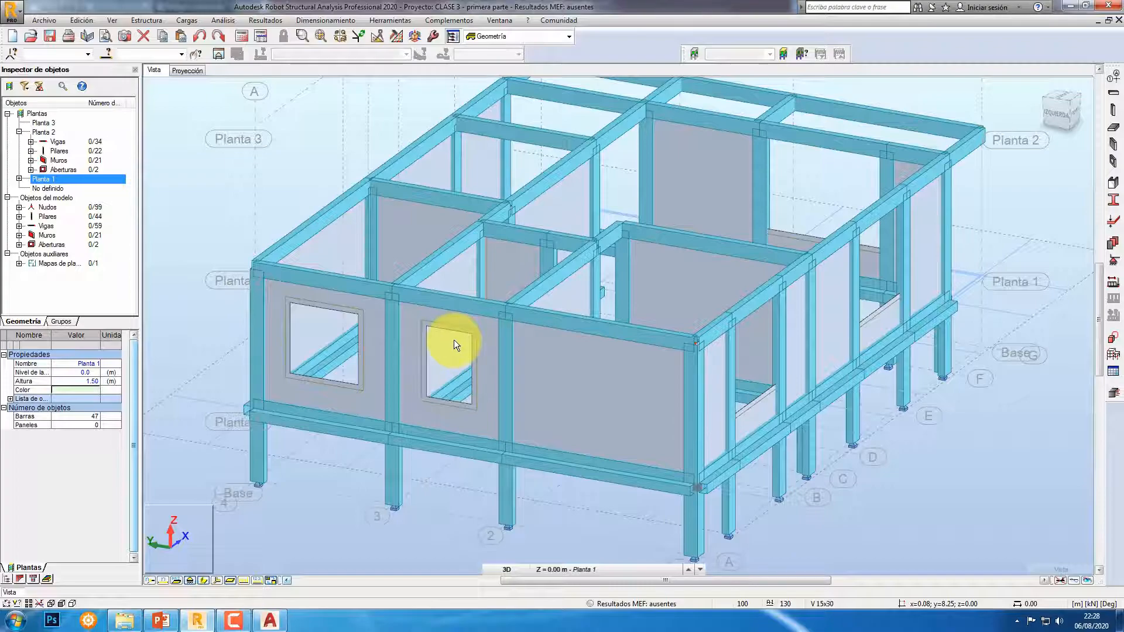
left_click_drag(571, 392, 590, 431)
left_click_drag(767, 325, 824, 230)
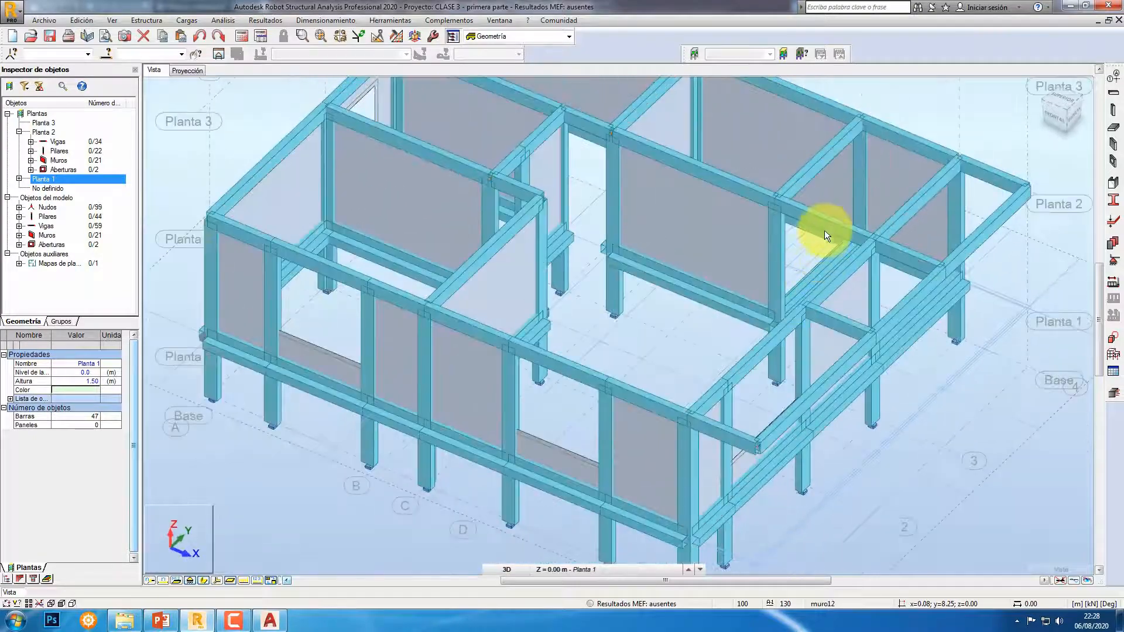
right_click(619, 259)
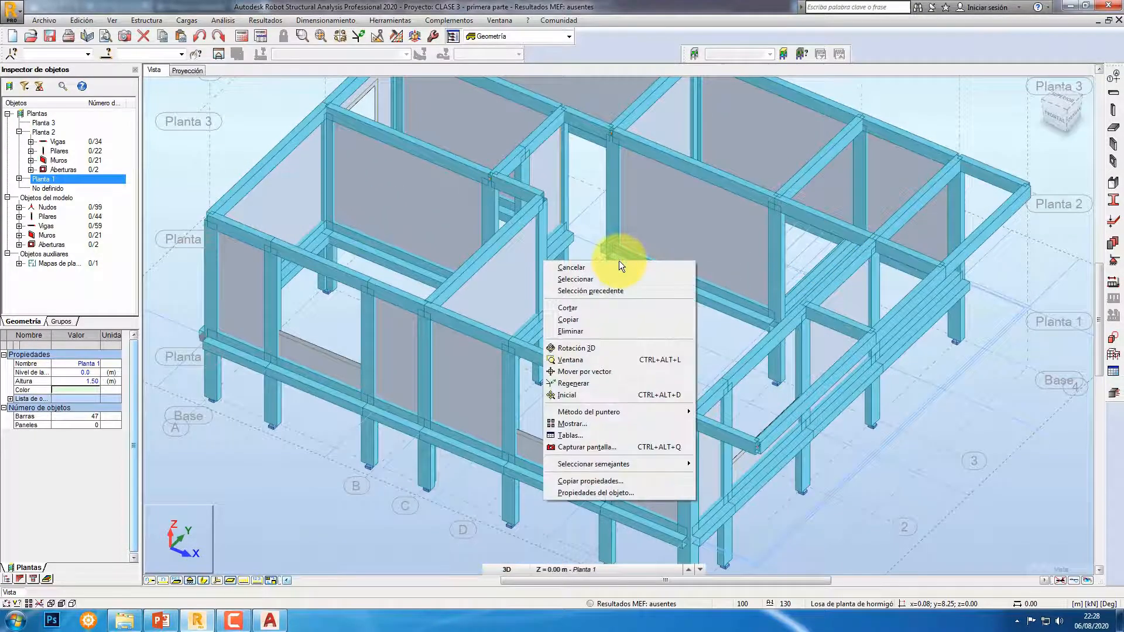
left_click(620, 261)
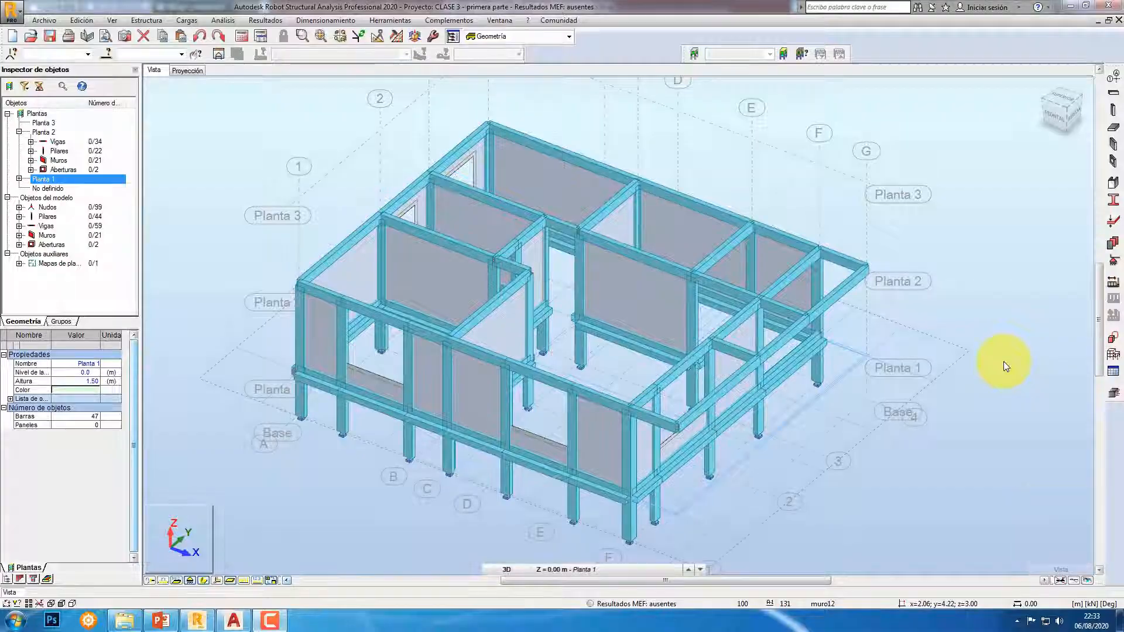
Step: Select the bay enclosed by three walls between axes 3 and 4, with its beams and columns, and isolate it for editing
right_click(881, 239)
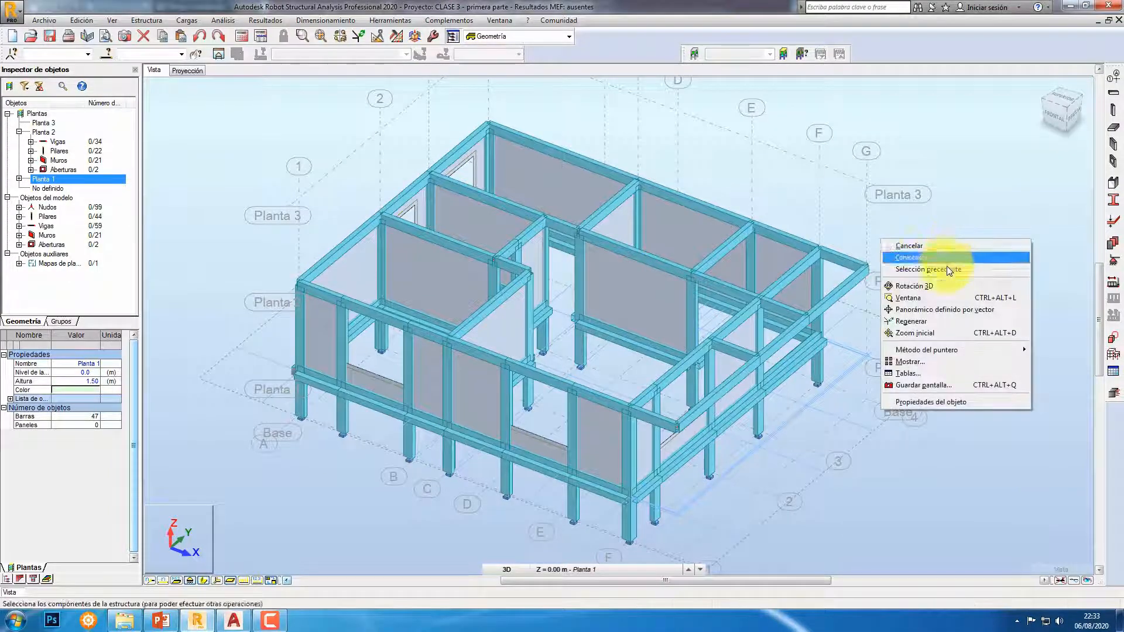
left_click(916, 286)
left_click_drag(920, 301, 895, 351)
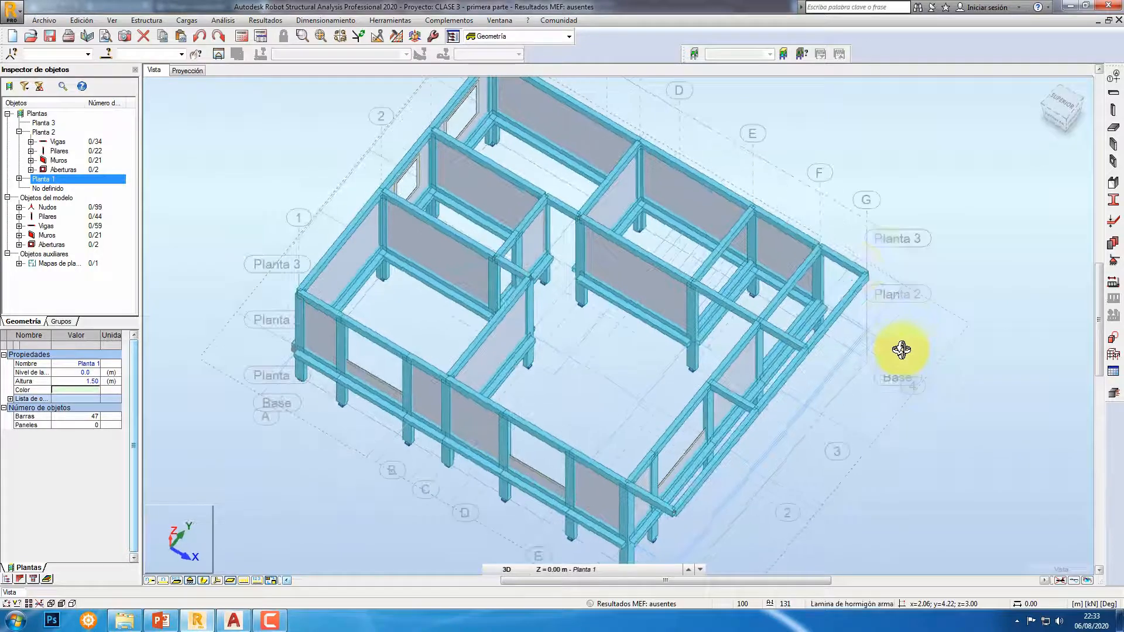
left_click_drag(794, 212, 793, 200)
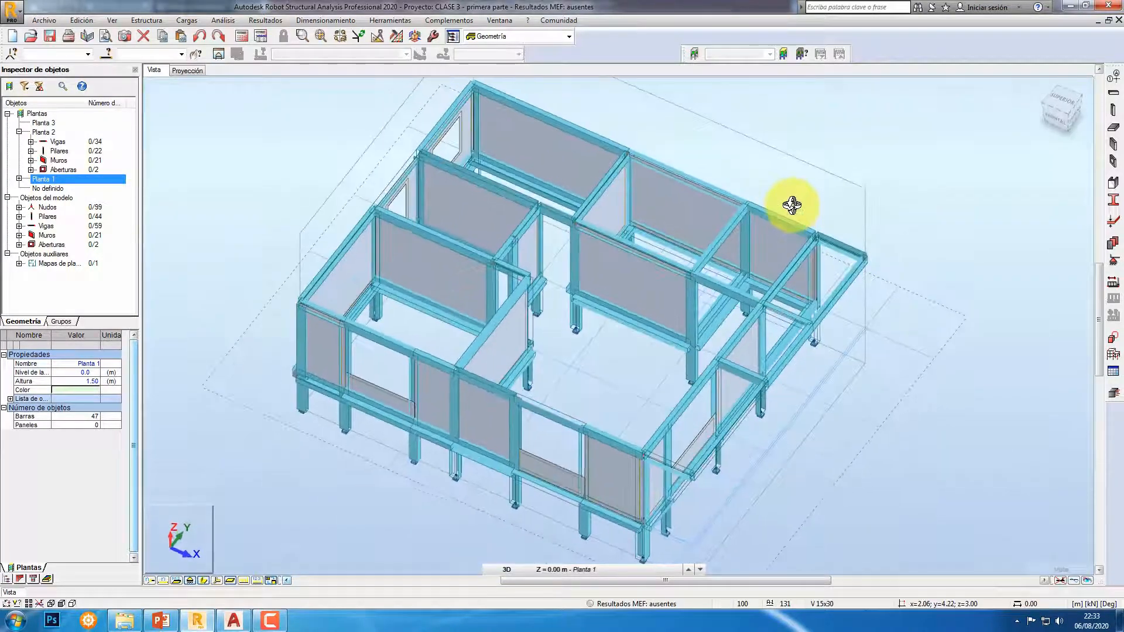
right_click(759, 186)
left_click(760, 188)
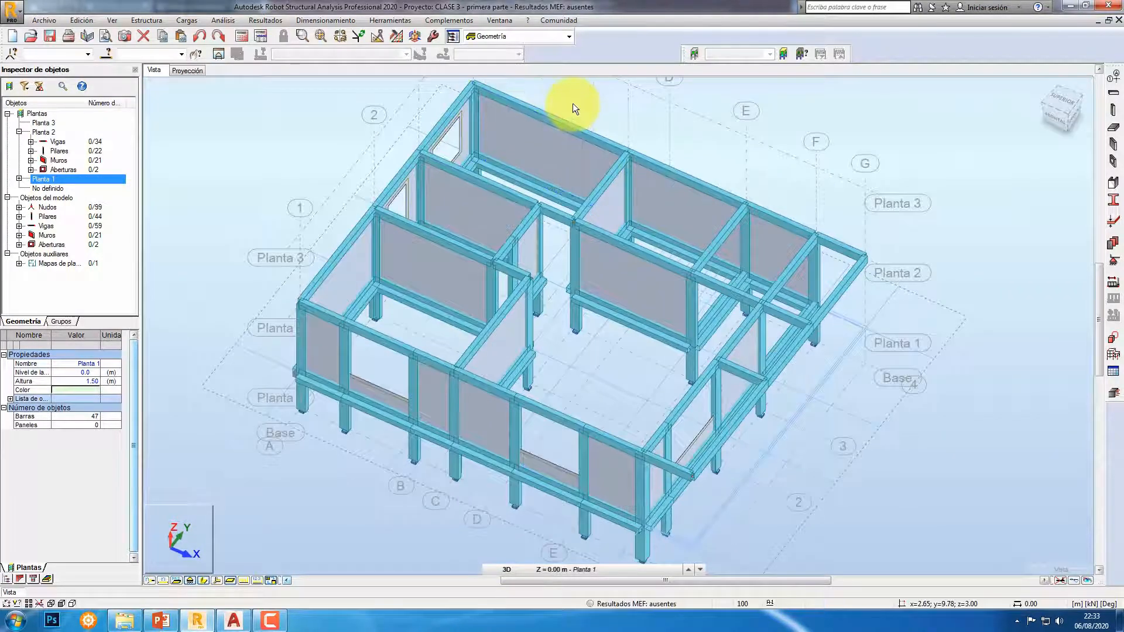
left_click_drag(572, 103, 754, 387)
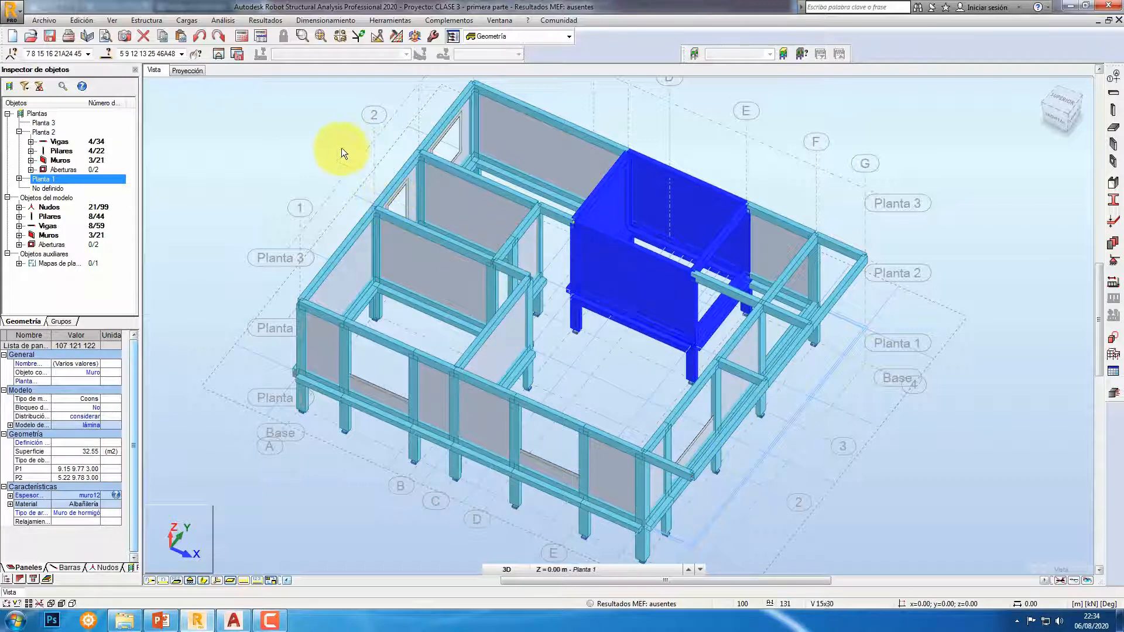
left_click(218, 53)
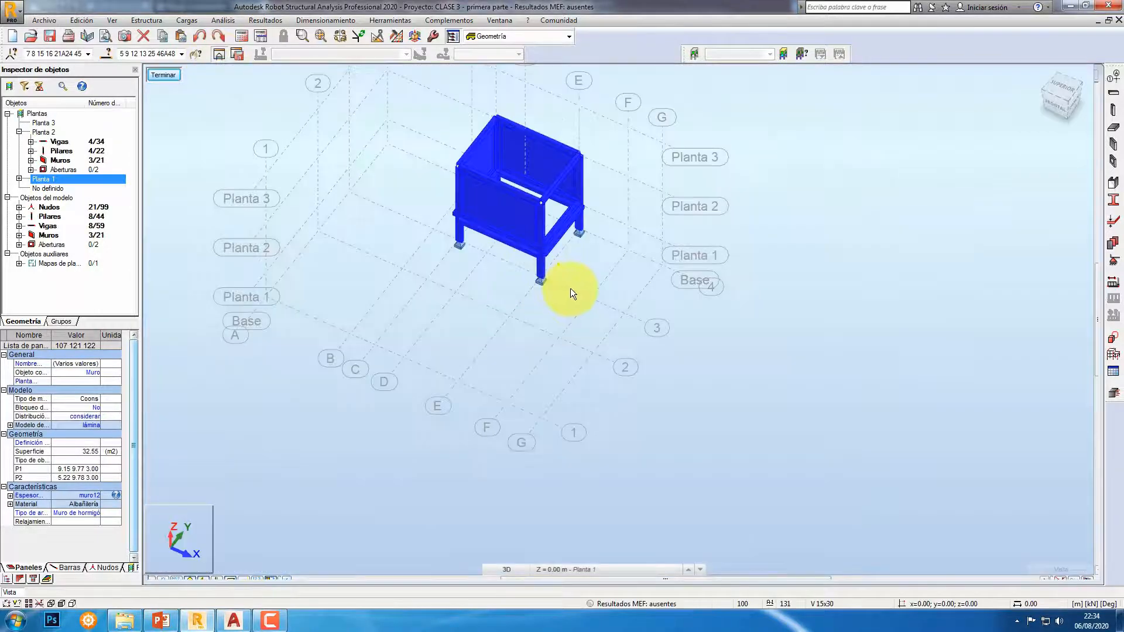
Step: Clear the selection and hide the beam and column section shapes in the isolated bay
left_click(612, 262)
right_click(624, 214)
left_click(613, 267)
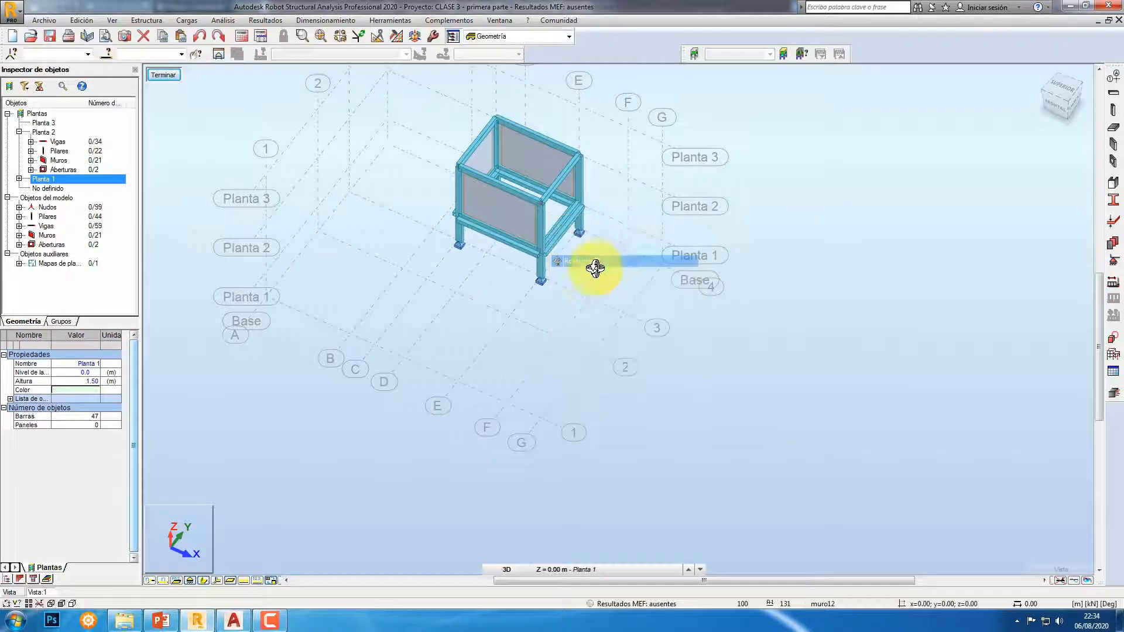
left_click_drag(594, 268, 527, 195)
right_click(511, 178)
left_click(511, 179)
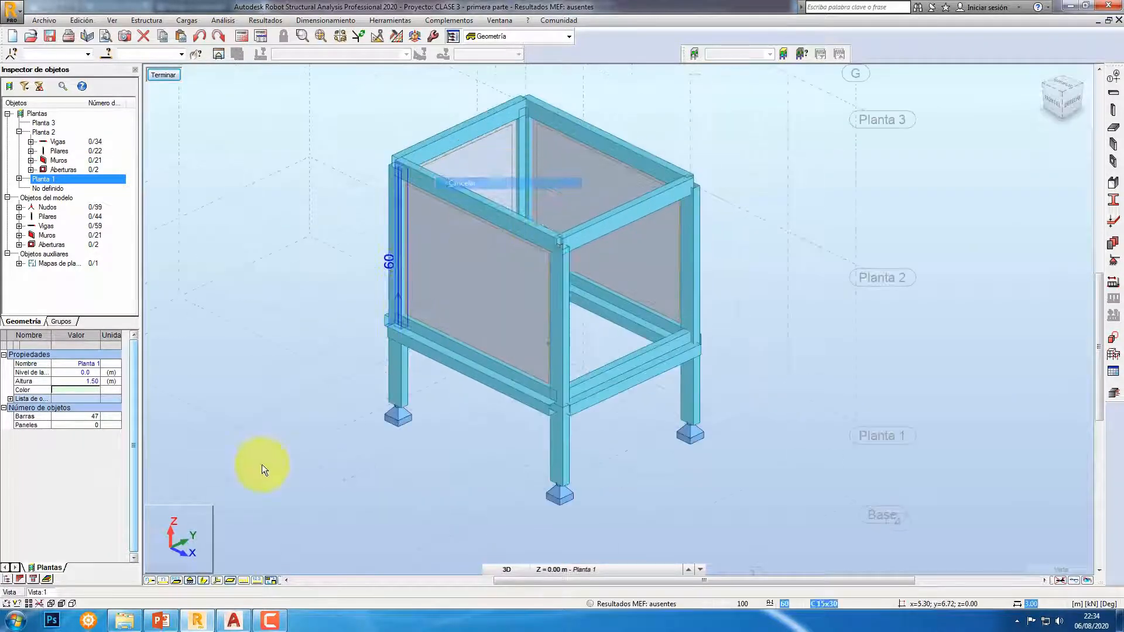
left_click(203, 581)
middle_click_drag(738, 353, 748, 402)
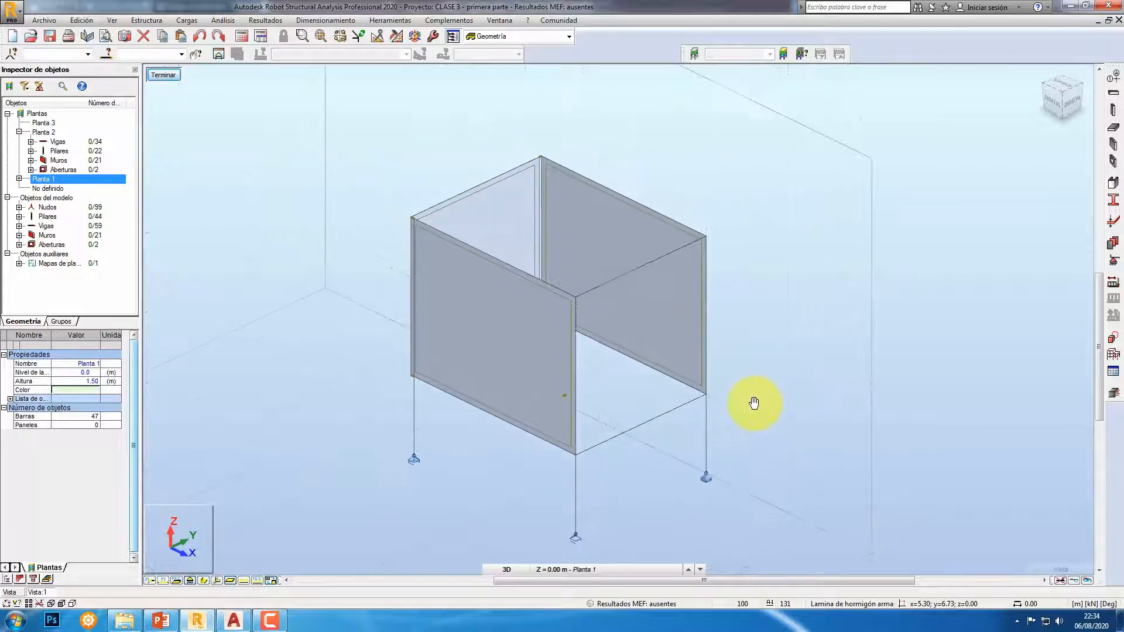
right_click(724, 320)
left_click(710, 367)
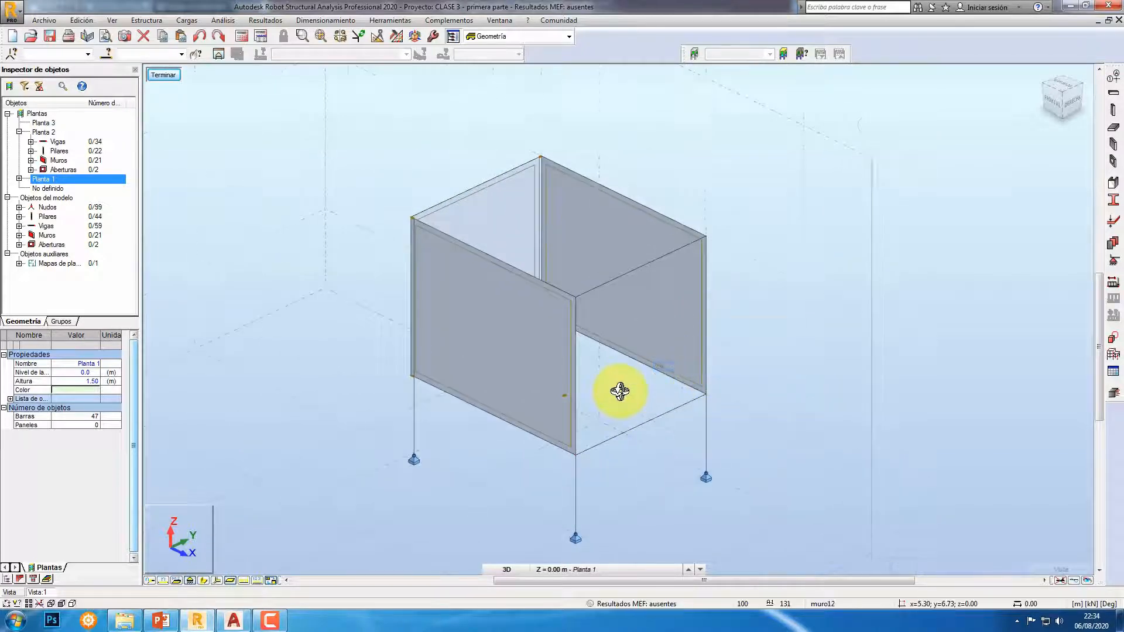
mouse_move(618, 389)
left_mouse_down()
mouse_move(578, 405)
mouse_move(615, 401)
left_mouse_up()
right_click(581, 244)
left_click(581, 249)
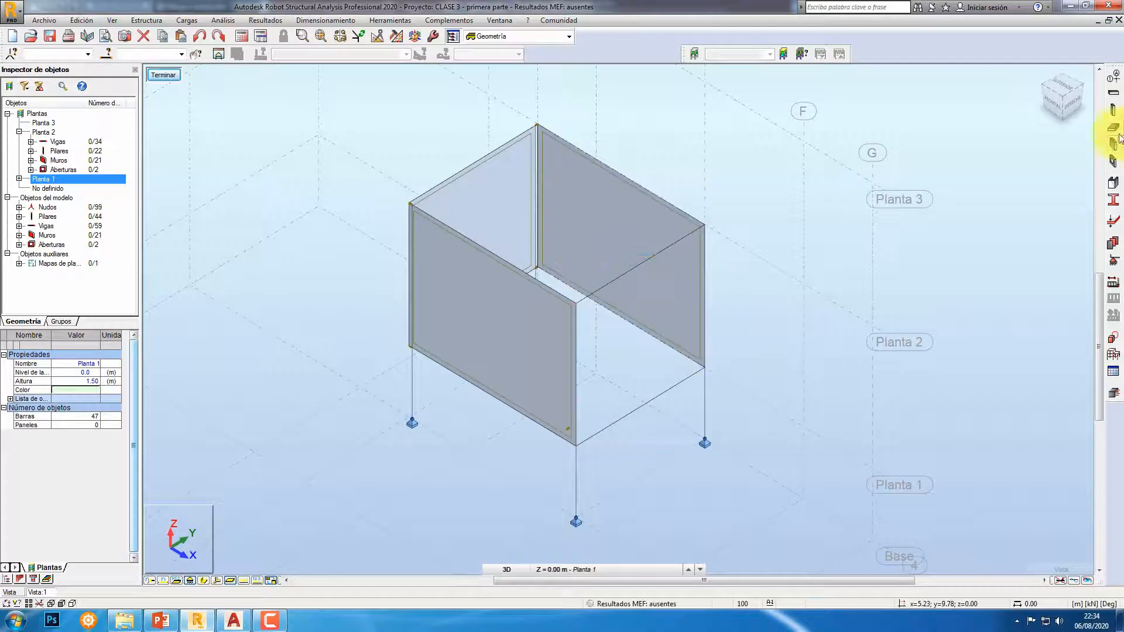
Step: Create a horizontal rectangular ESP10 floor slab through points (5.22; 9.78; 1.50), (5.22; 6.72; 1.50) and (6.60; 9.78; 1.50)
left_click(1118, 133)
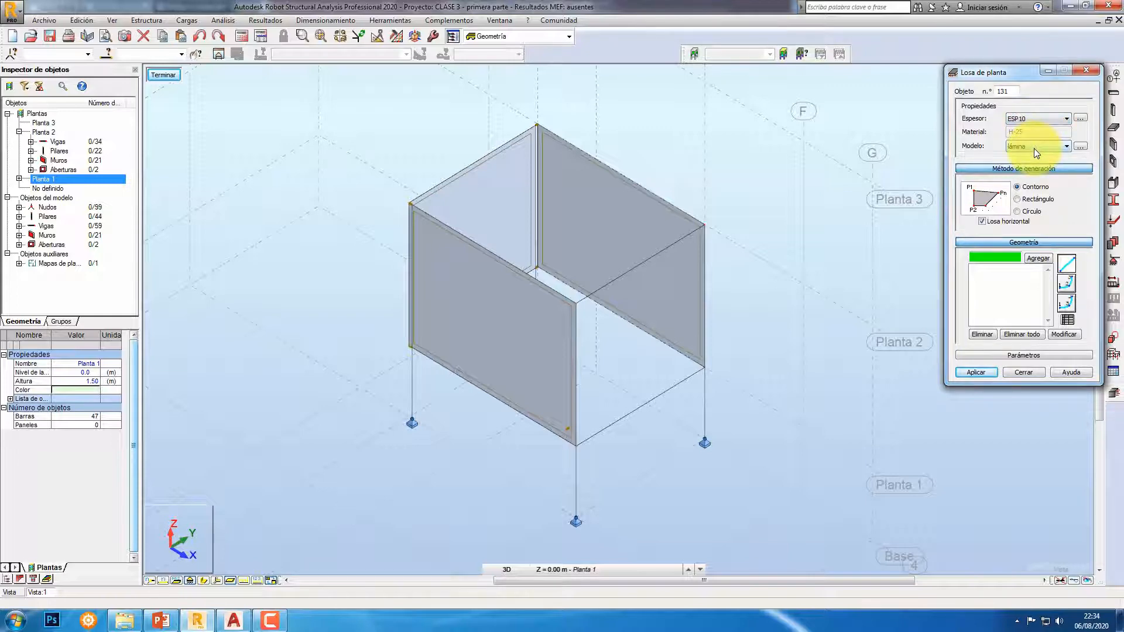
left_click(1032, 200)
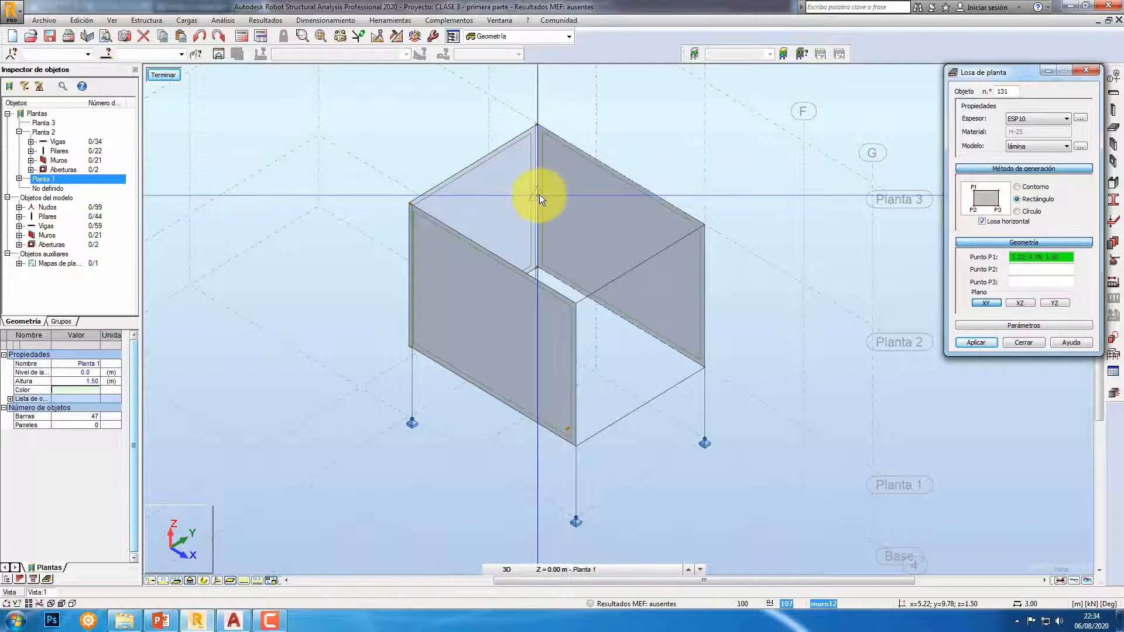
scroll(544, 196, "up", 3)
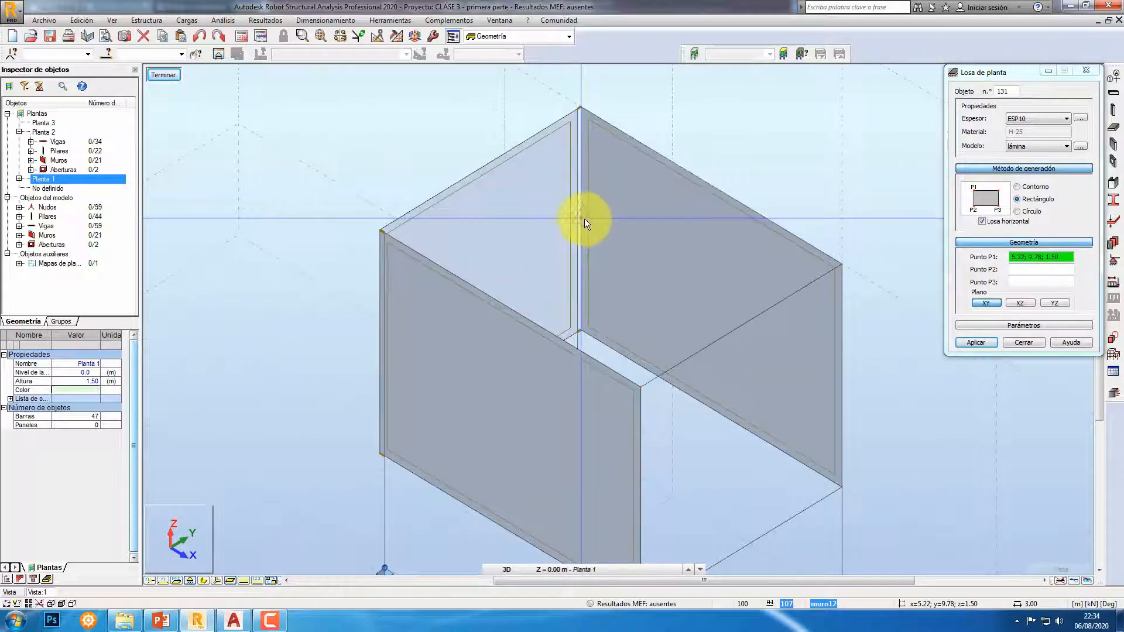
left_click(582, 218)
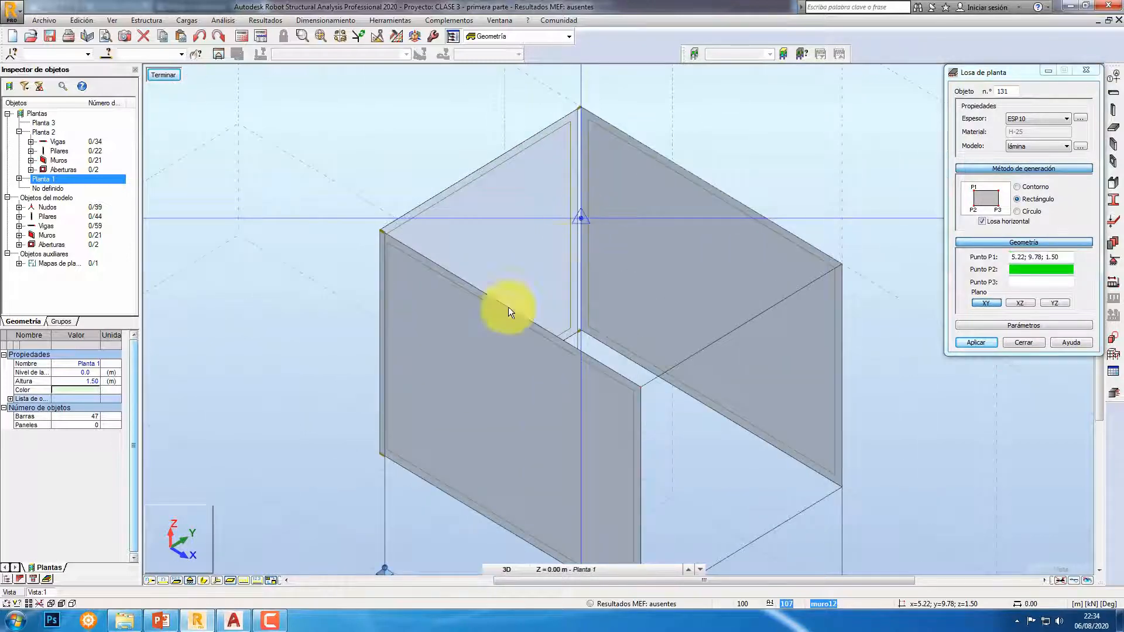
left_click(378, 342)
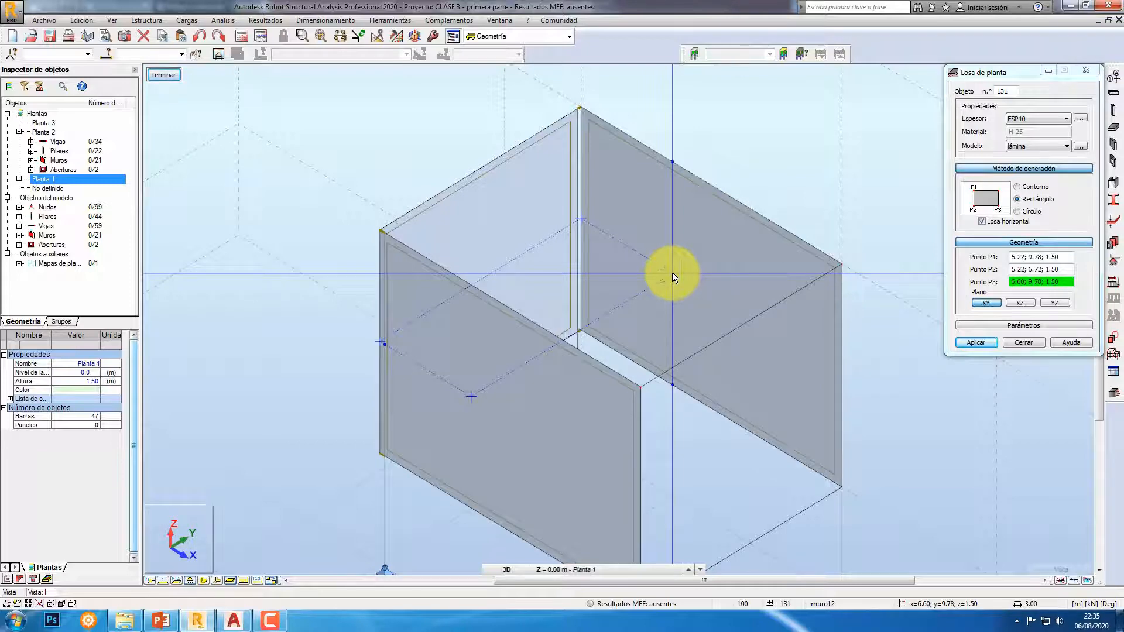
left_click(672, 272)
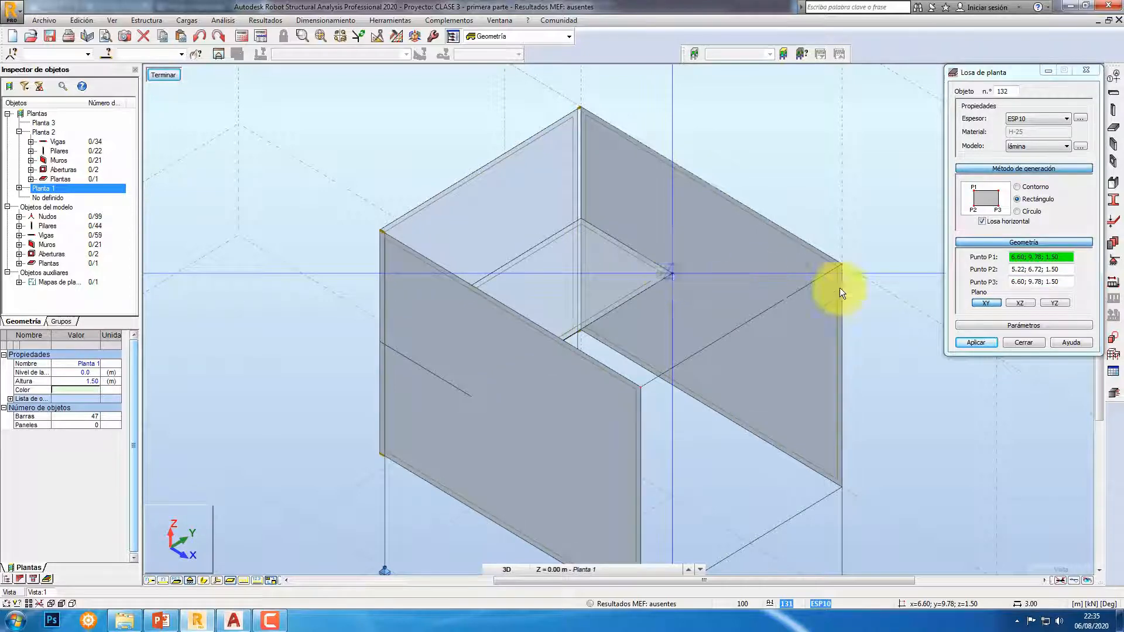
Step: Create a non-horizontal rectangular ESP10 slab through points (6.60; 8.25; 1.50), (9.15; 8.25; 0.00) and (9.15; 9.77; 0.00) for the lower stair flight
middle_click_drag(849, 220, 768, 206)
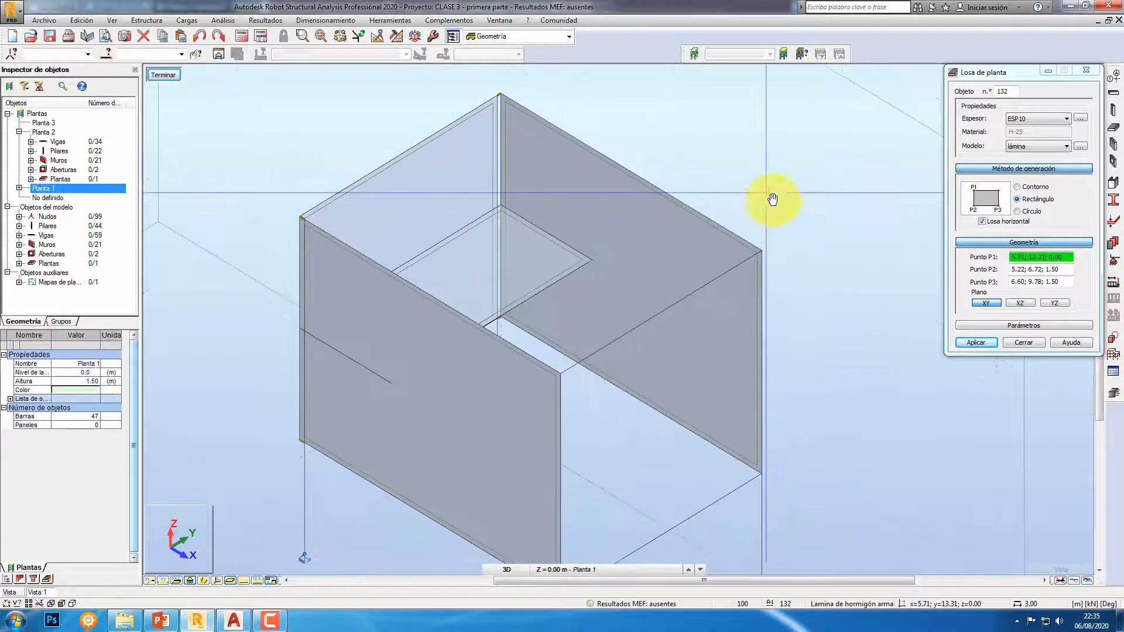
right_click(767, 177)
left_click(769, 226)
left_click_drag(701, 381, 621, 367)
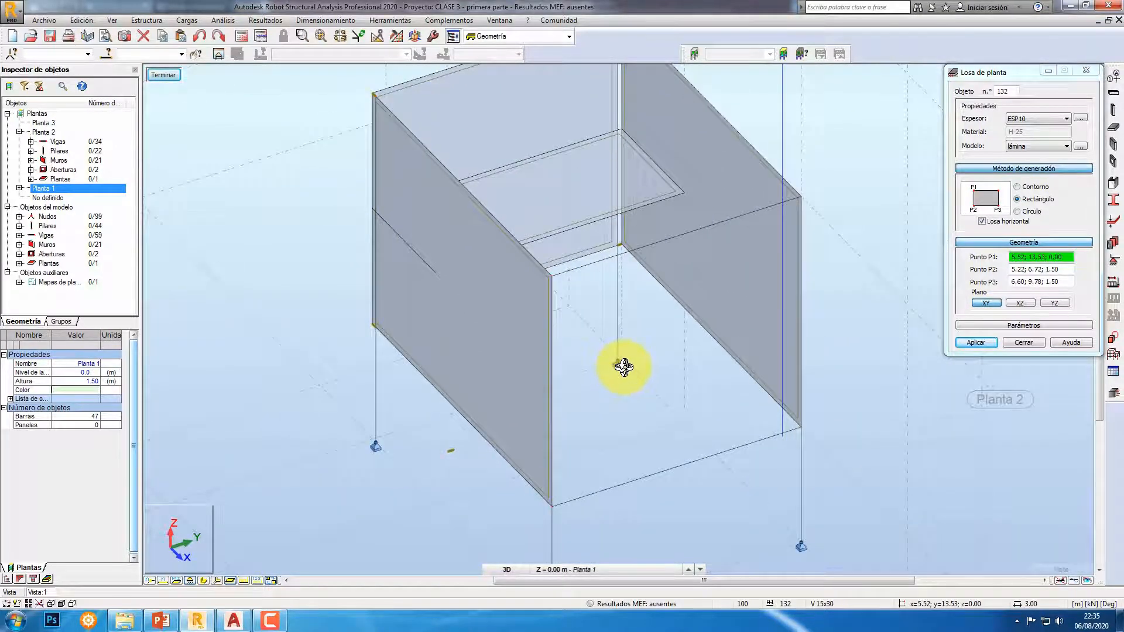
right_click(623, 367)
left_click(586, 375)
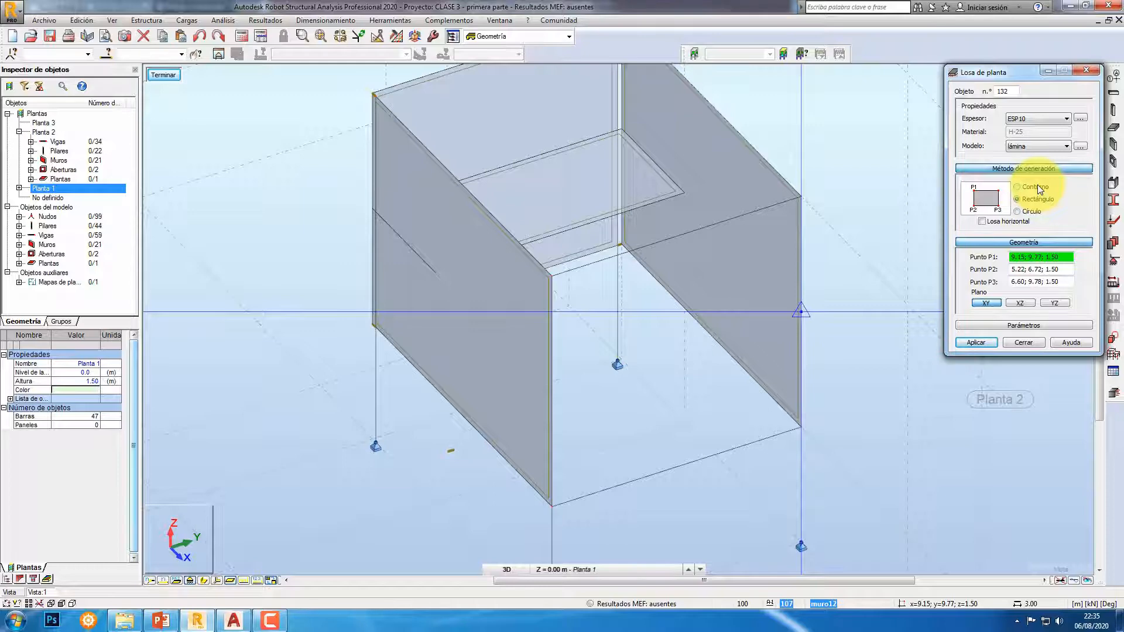
left_click(558, 233)
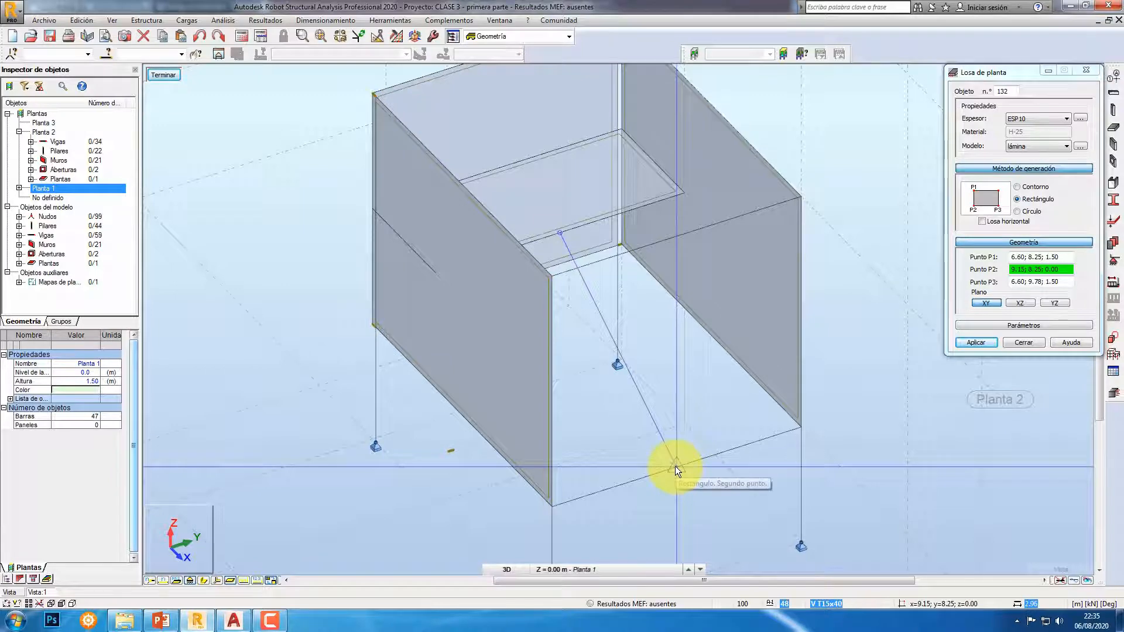
left_click(675, 466)
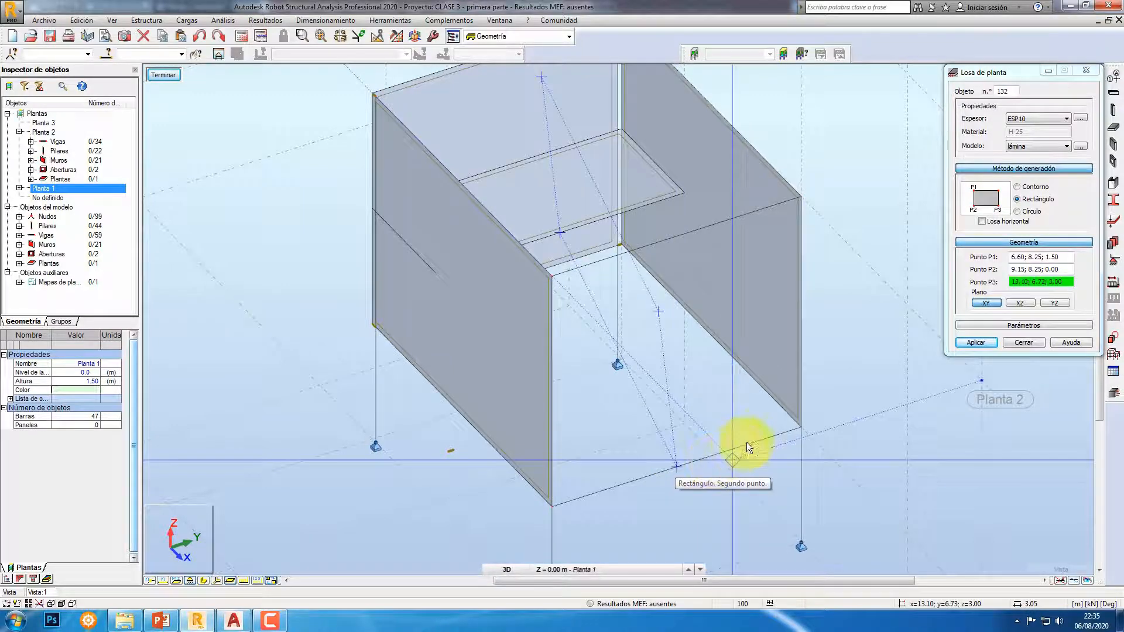
left_click(801, 426)
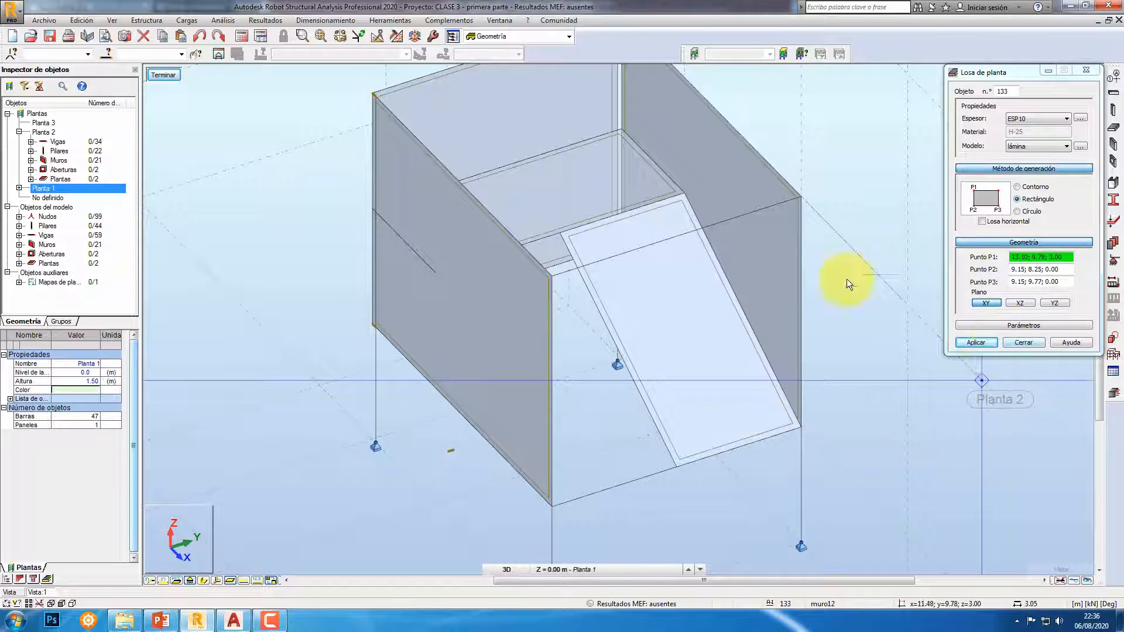
Step: Create the upper inclined ESP10 slab by contour through (6.60; 6.72; 1.50), (9.15; 6.72; 3.00), (9.15; 8.25; 3.00) and (6.60; 8.25; 1.50)
right_click(846, 253)
left_click(829, 301)
left_click_drag(776, 326, 718, 533)
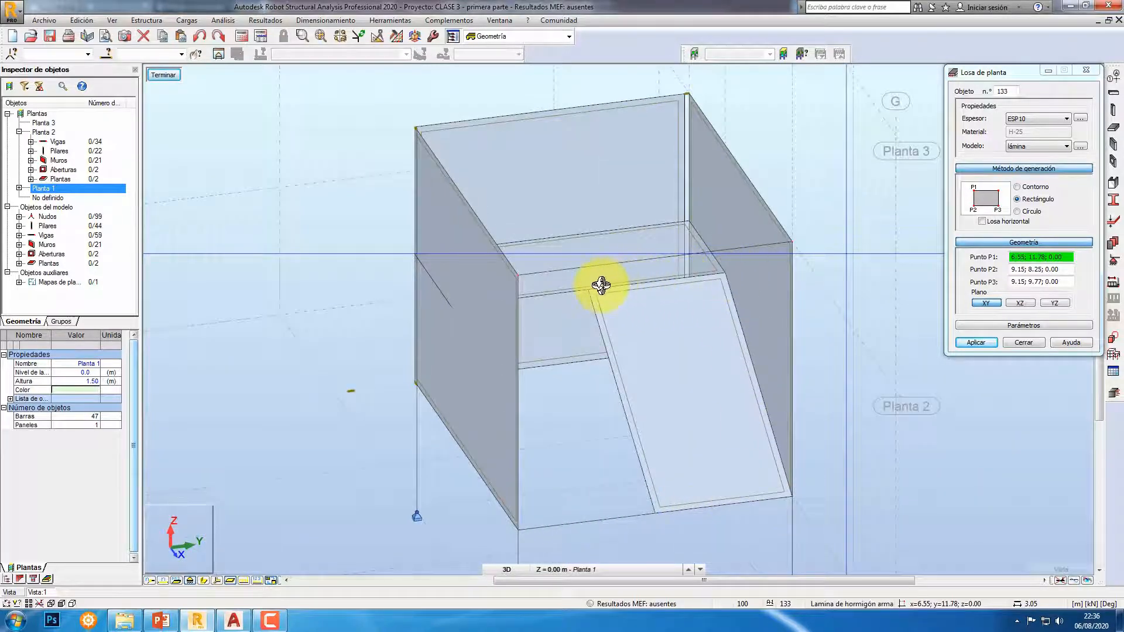
left_click_drag(675, 394, 666, 294)
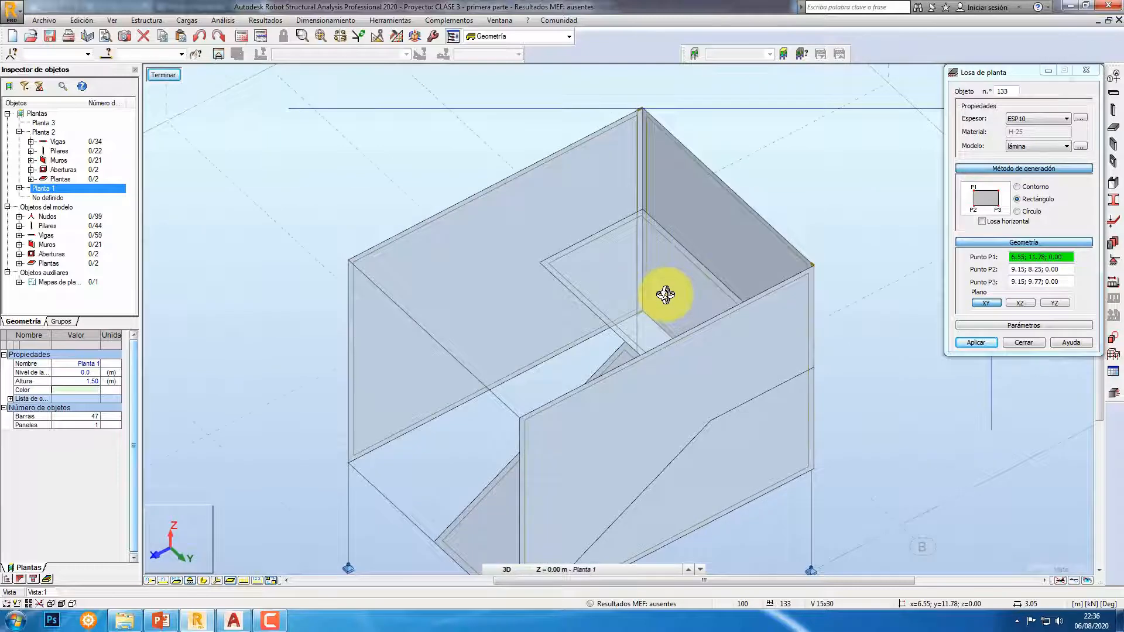
left_click(1071, 257)
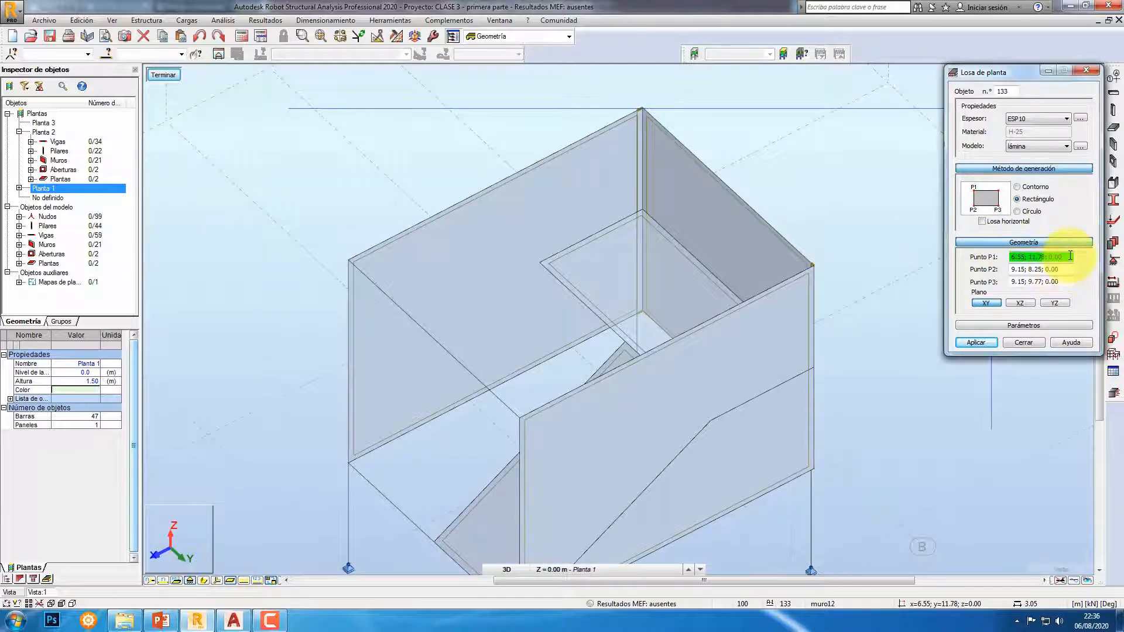
left_click(1035, 190)
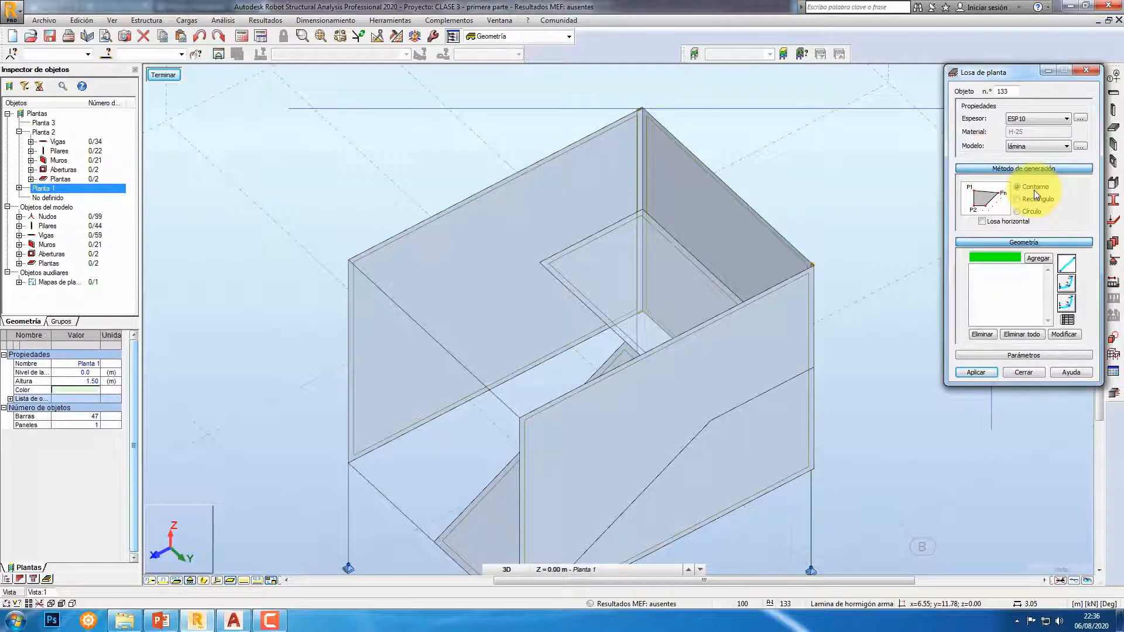
left_click(540, 262)
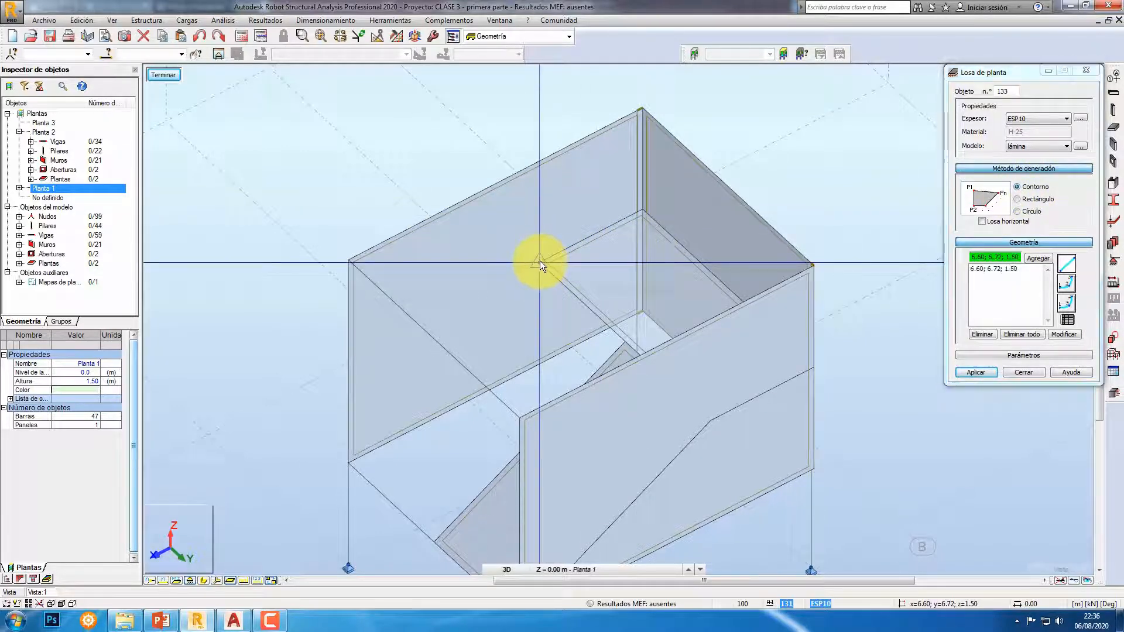
left_click(347, 259)
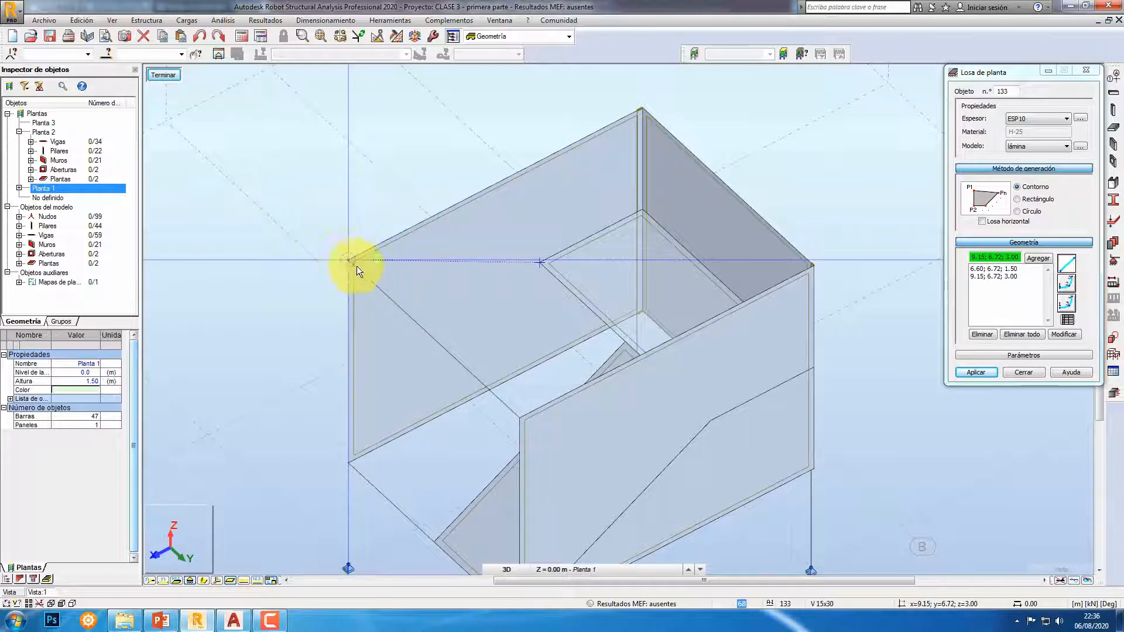
left_click(434, 337)
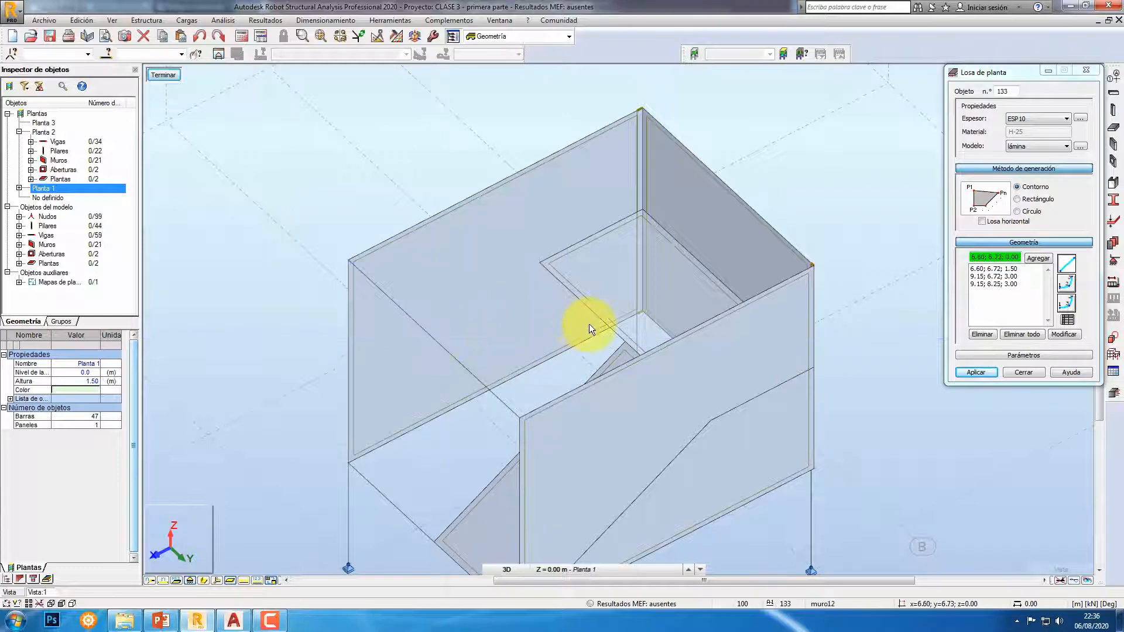
left_click(627, 342)
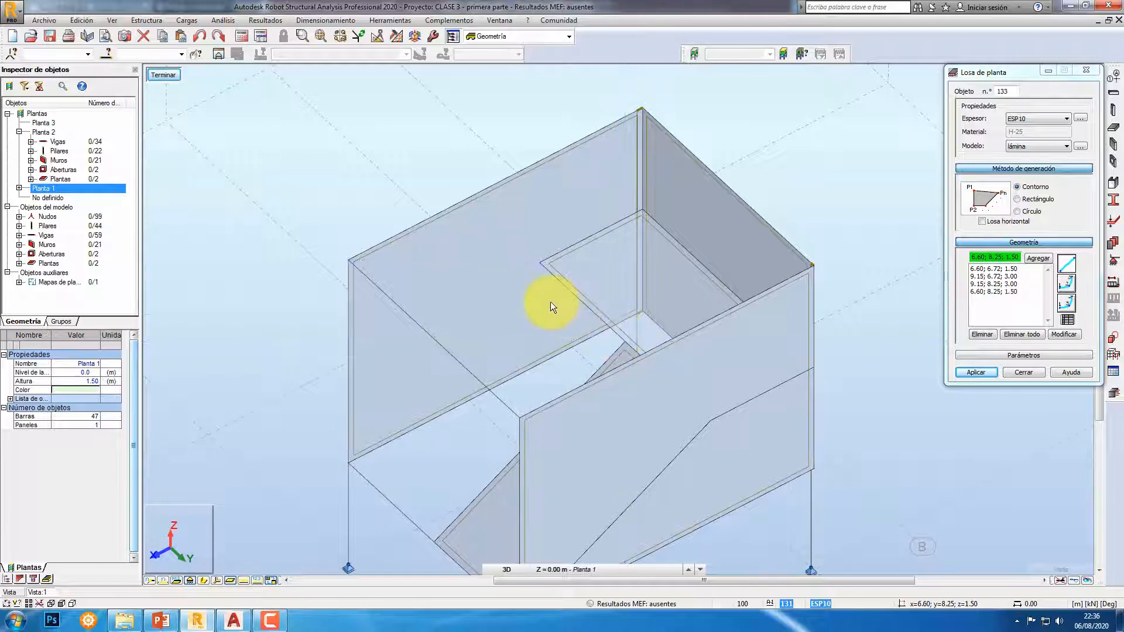
key("Return")
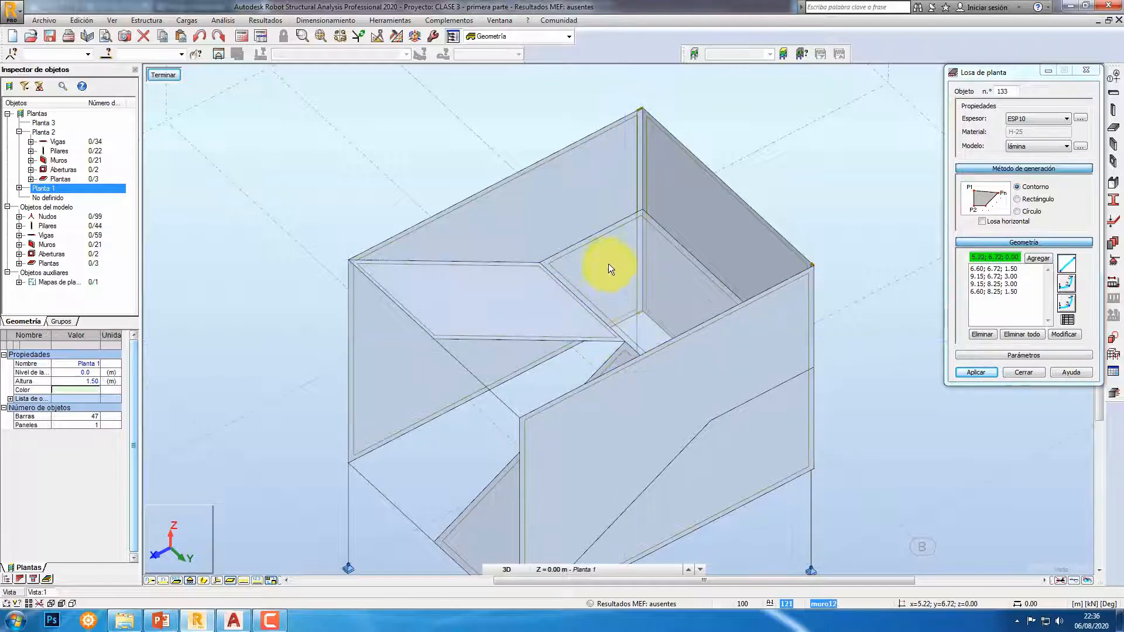
left_click(1023, 373)
Step: Display the local coordinate systems of the bars and panels in the isolated stair bay
right_click(802, 253)
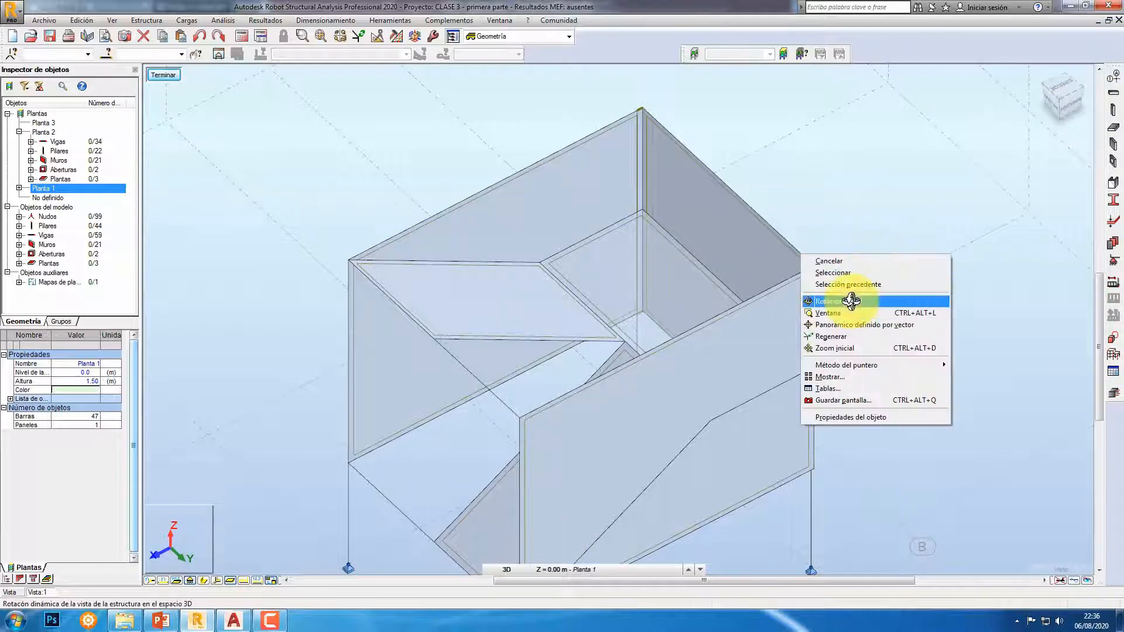
left_click(866, 296)
left_click_drag(652, 381, 701, 435)
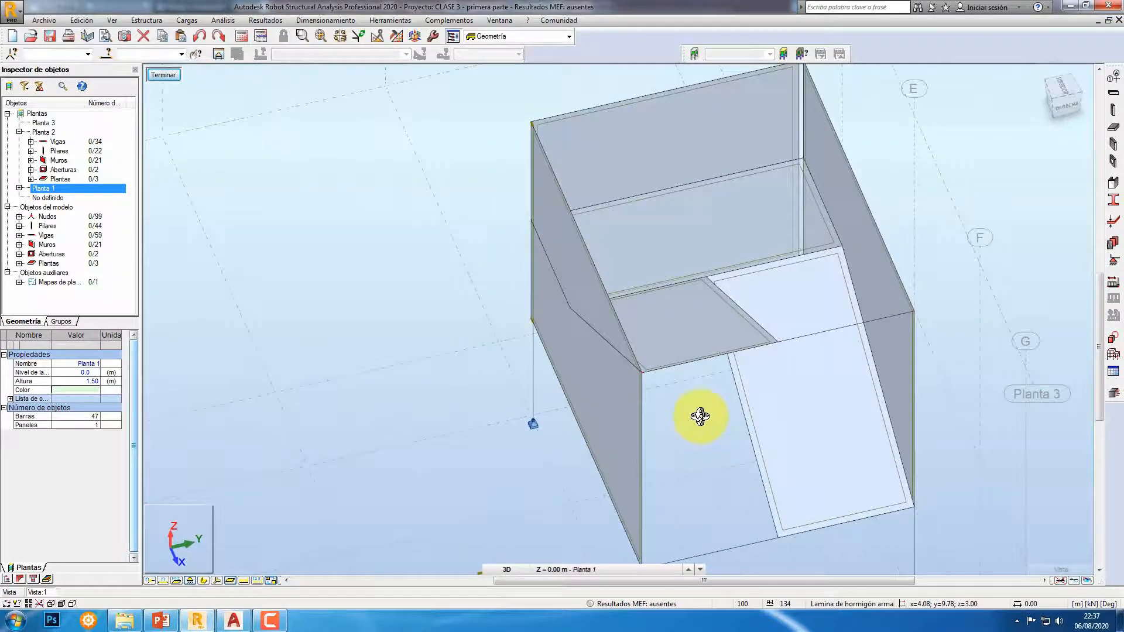
right_click(700, 417)
left_click(697, 427)
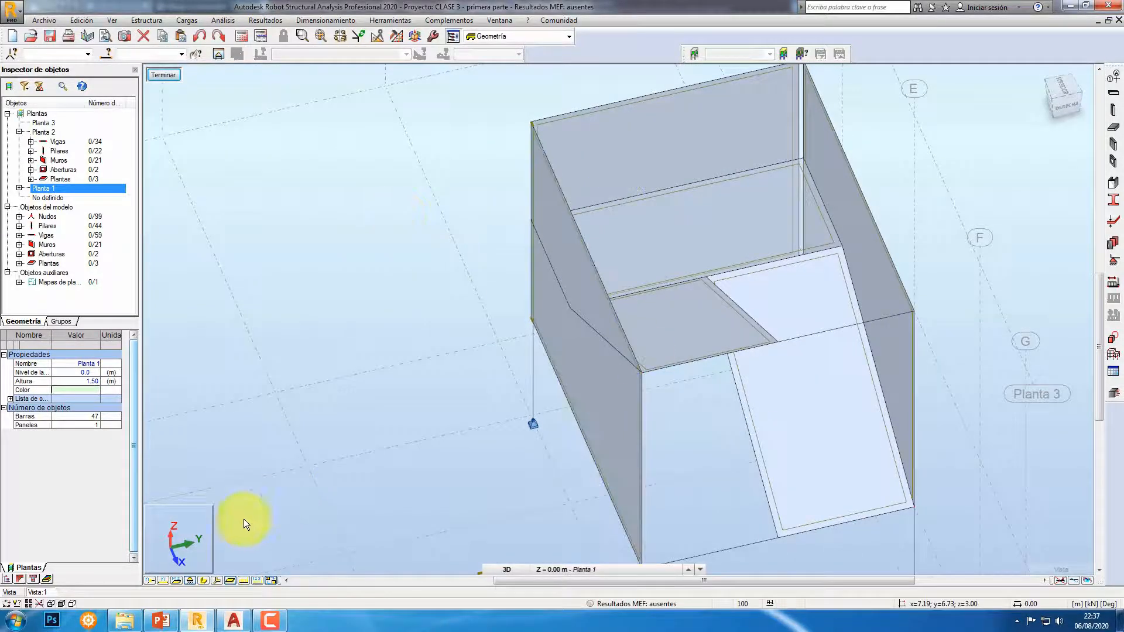
left_click(216, 581)
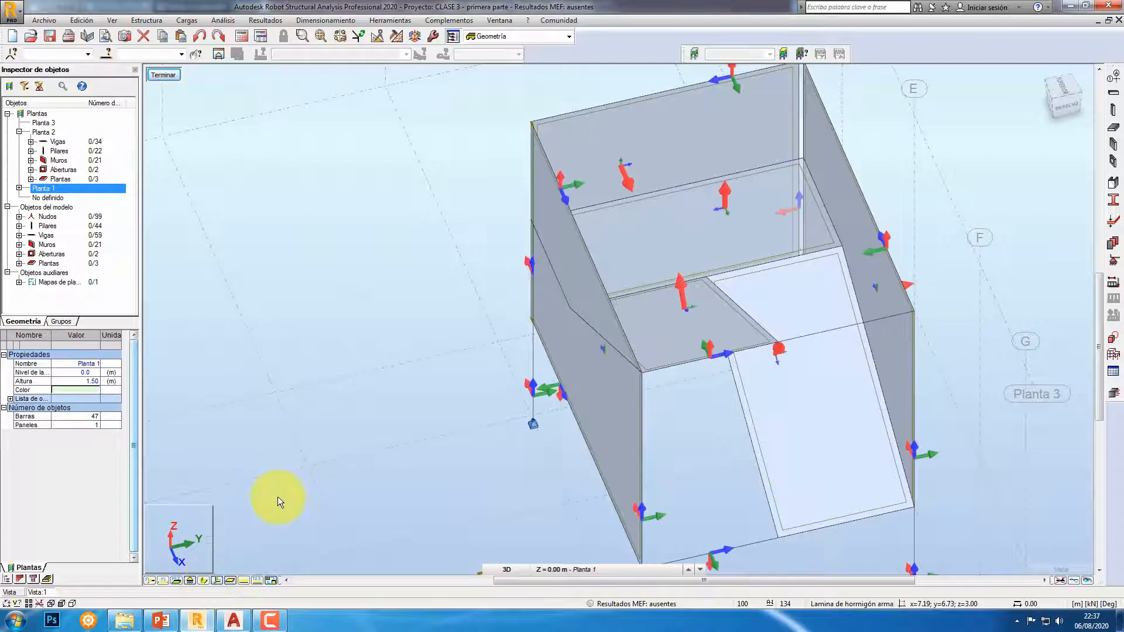
Step: Examine the local axis directions of the landing, both inclined slabs and the surrounding walls from several sides
right_click(799, 406)
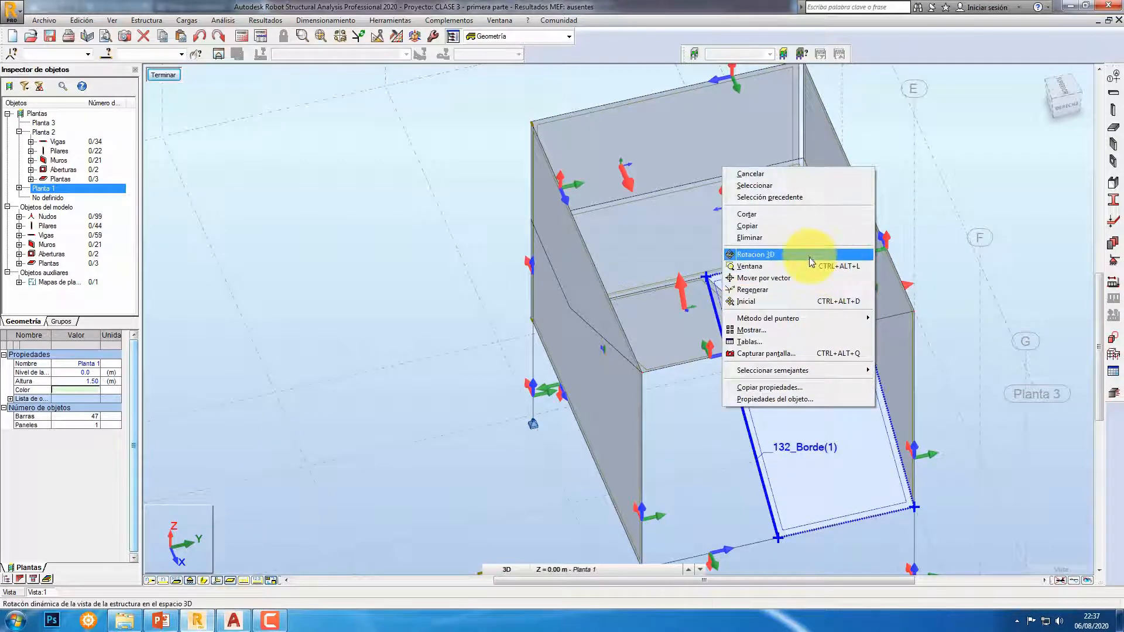
left_click(812, 255)
left_click_drag(805, 409, 807, 373)
right_click(800, 368)
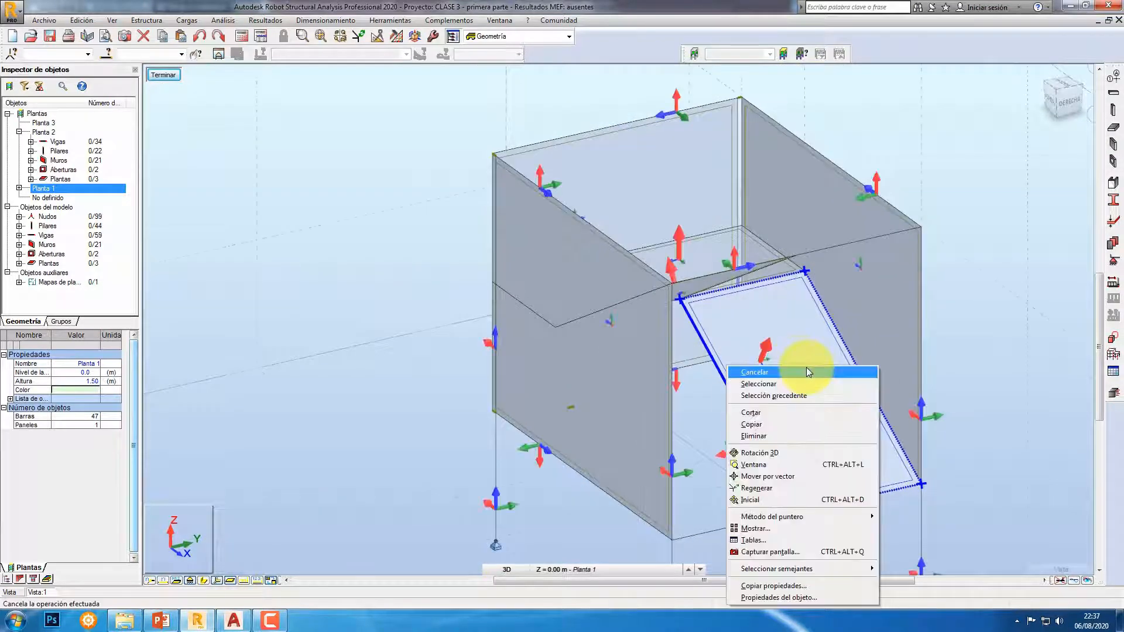
left_click(807, 370)
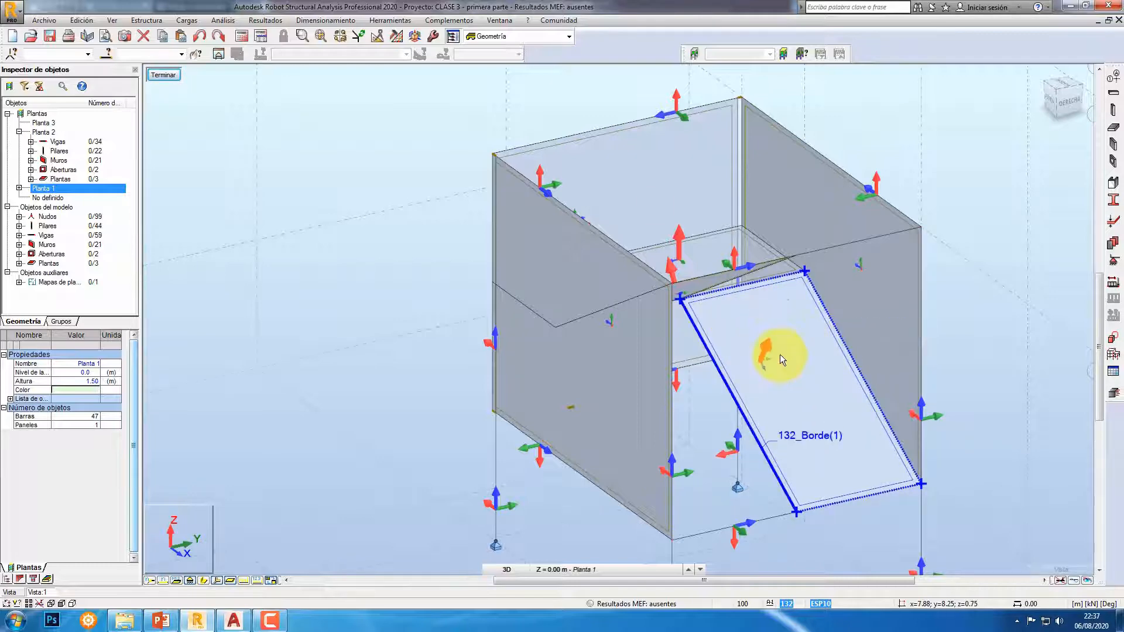
right_click(779, 350)
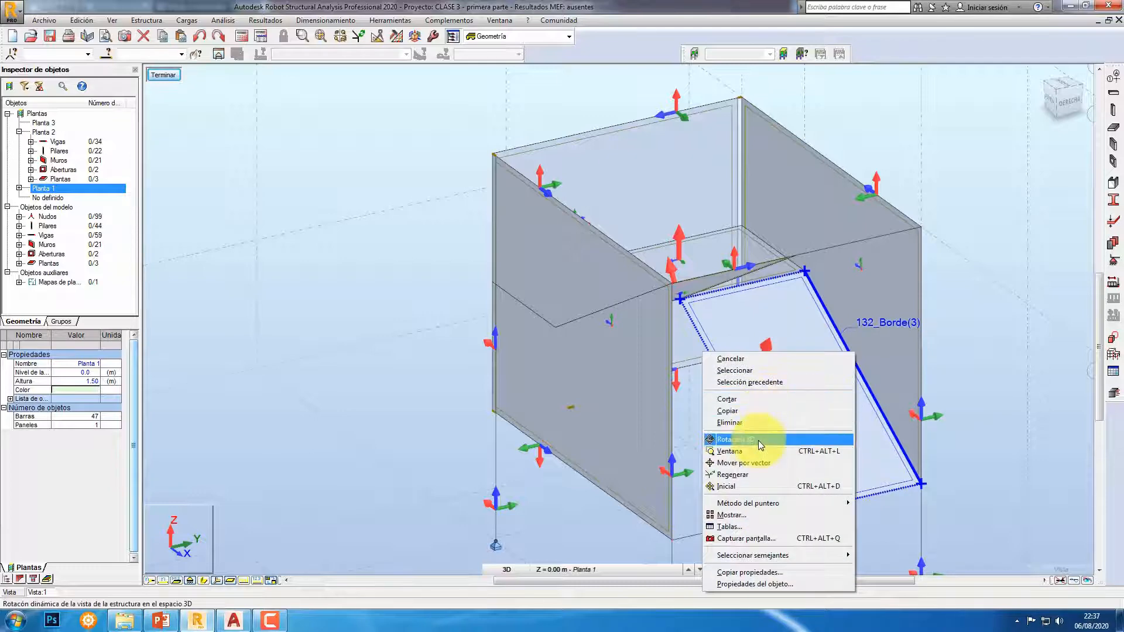
left_click(758, 440)
left_click_drag(773, 438, 479, 364)
scroll(430, 322, "up", 5)
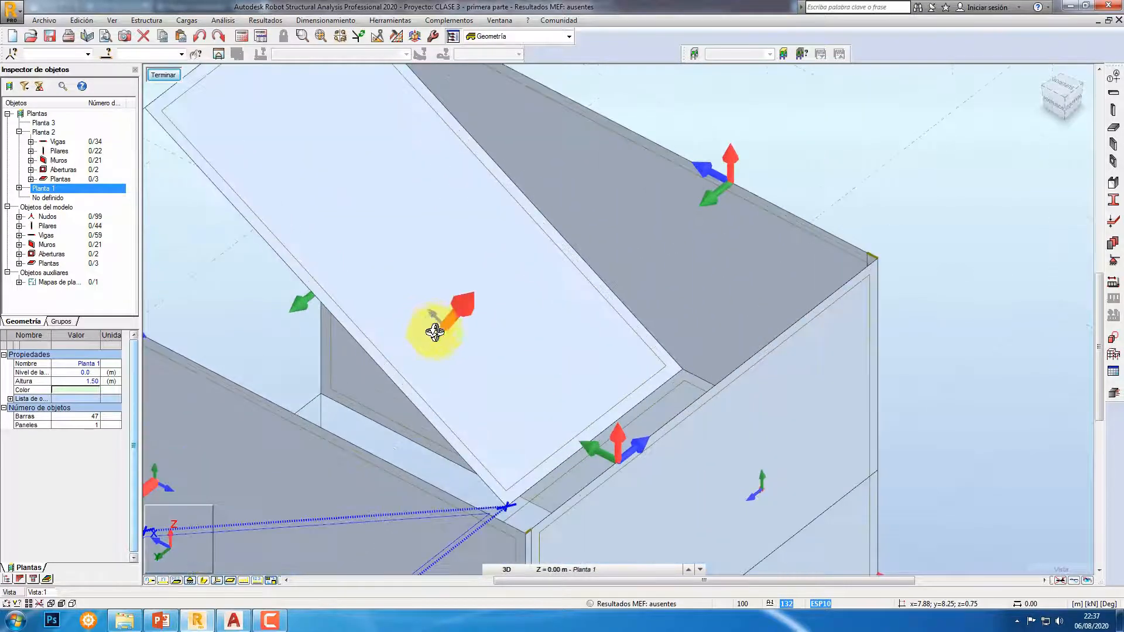
scroll(465, 335, "down", 2)
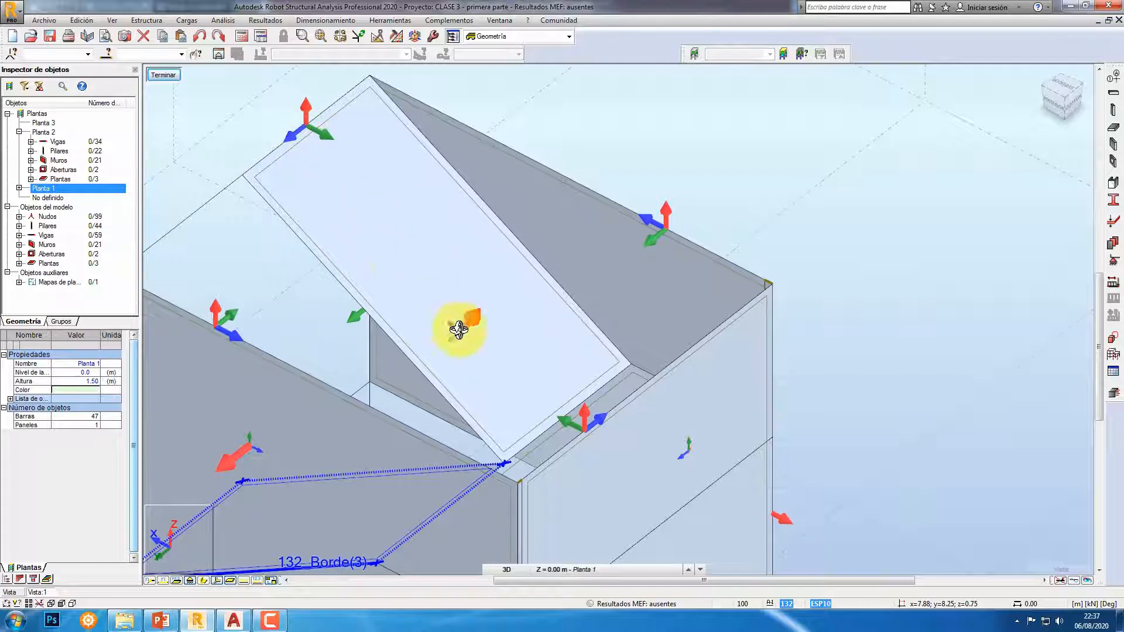
scroll(447, 316, "down", 4)
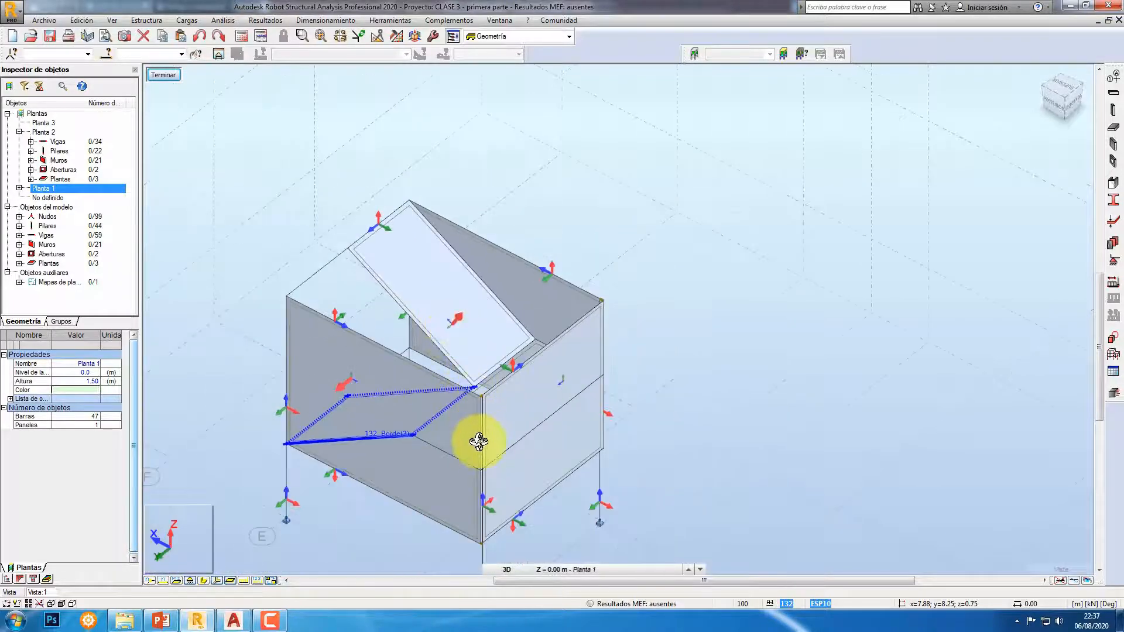
left_click_drag(480, 442, 572, 451)
middle_click_drag(707, 290, 620, 434)
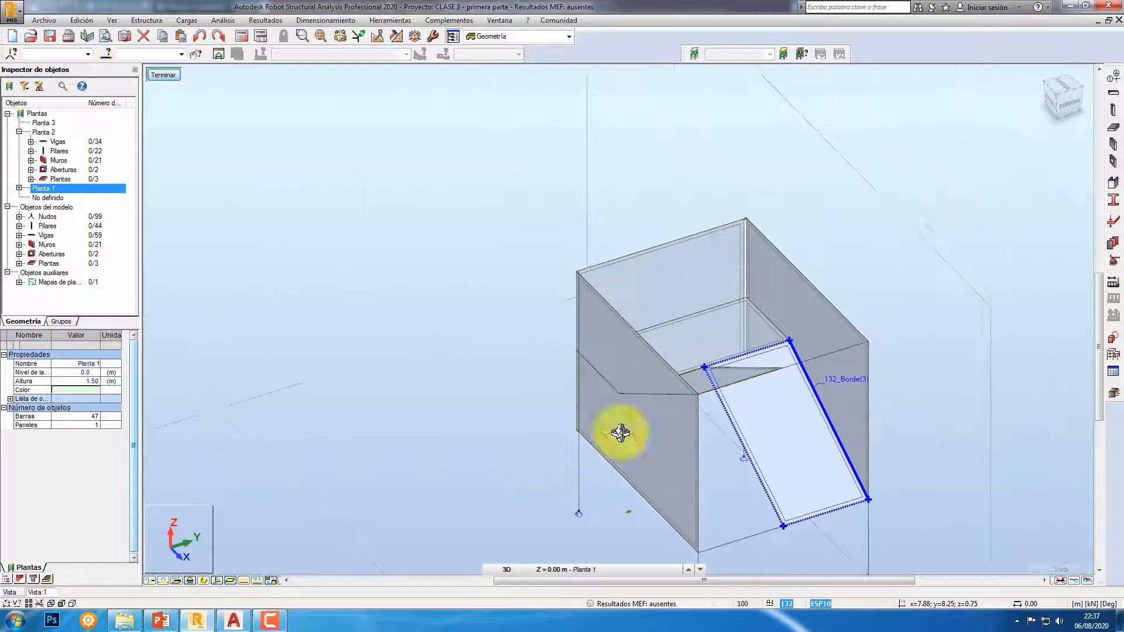
scroll(702, 321, "up", 5)
scroll(720, 352, "down", 1)
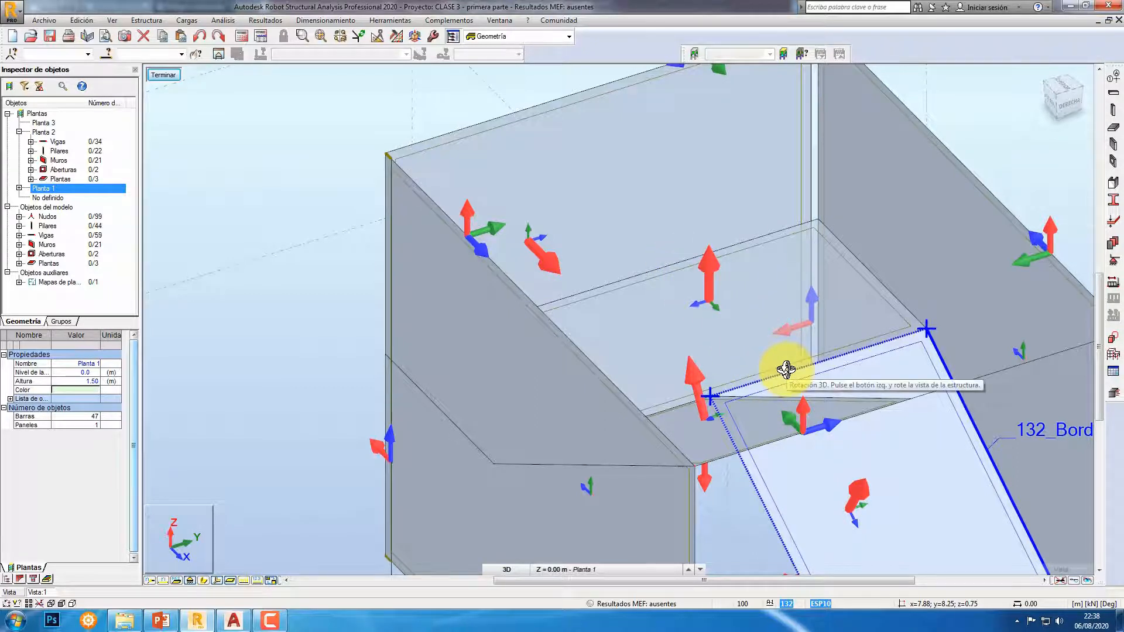
right_click(579, 190)
left_click(578, 195)
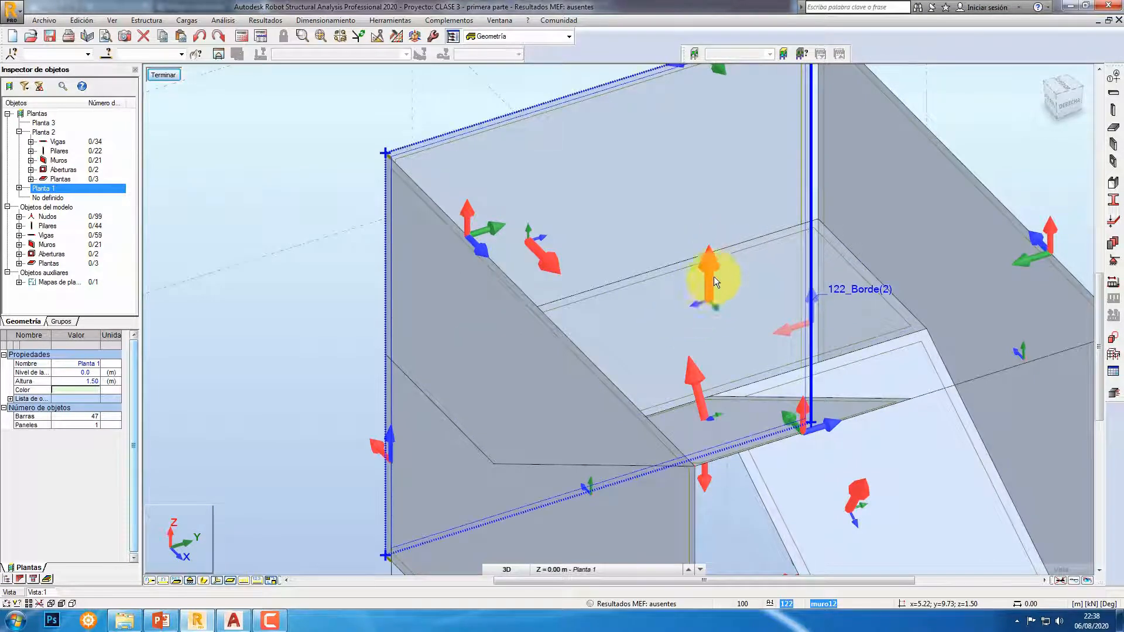
Step: Orient the local X axis of the stair landing slab along the Cartesian vector (-1.38; 0.00; 0.00)
left_click(908, 324)
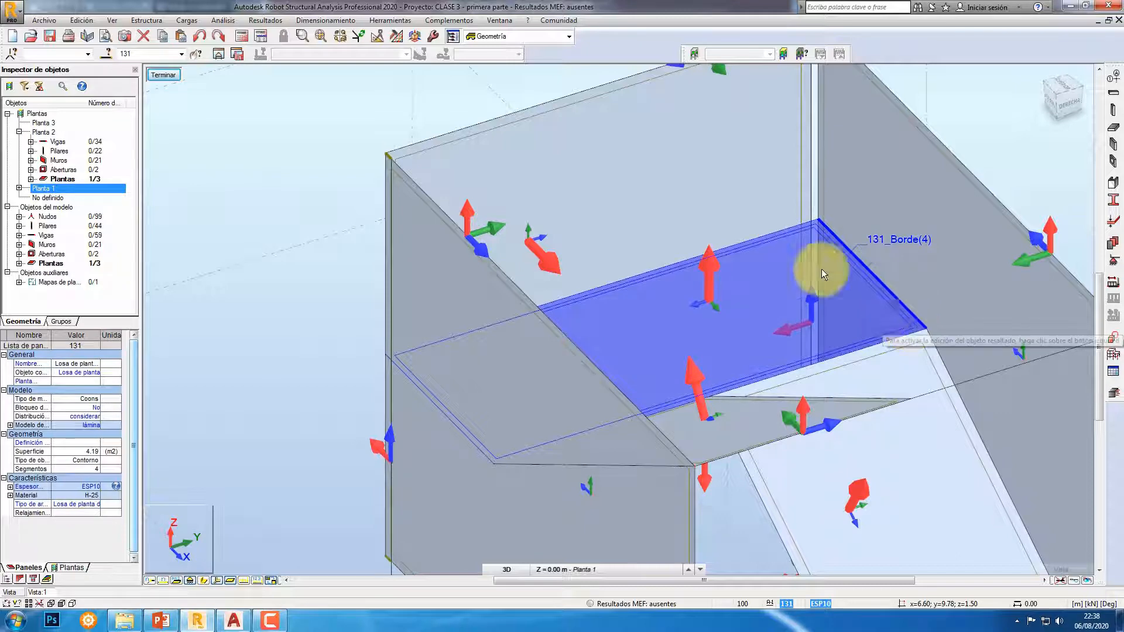
left_click(157, 23)
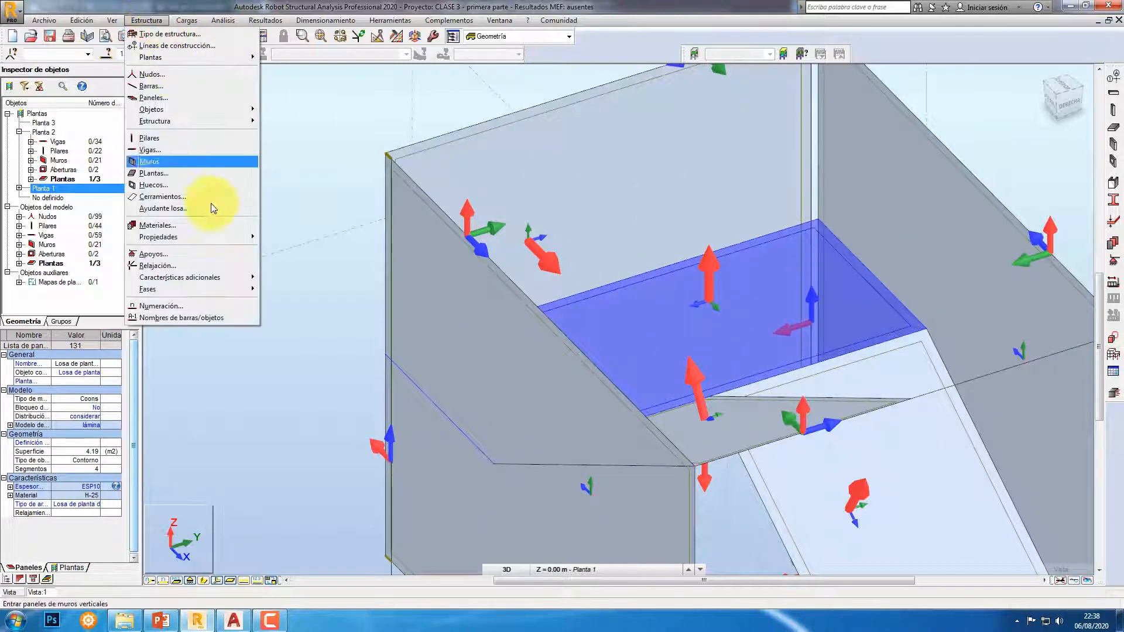
mouse_move(225, 276)
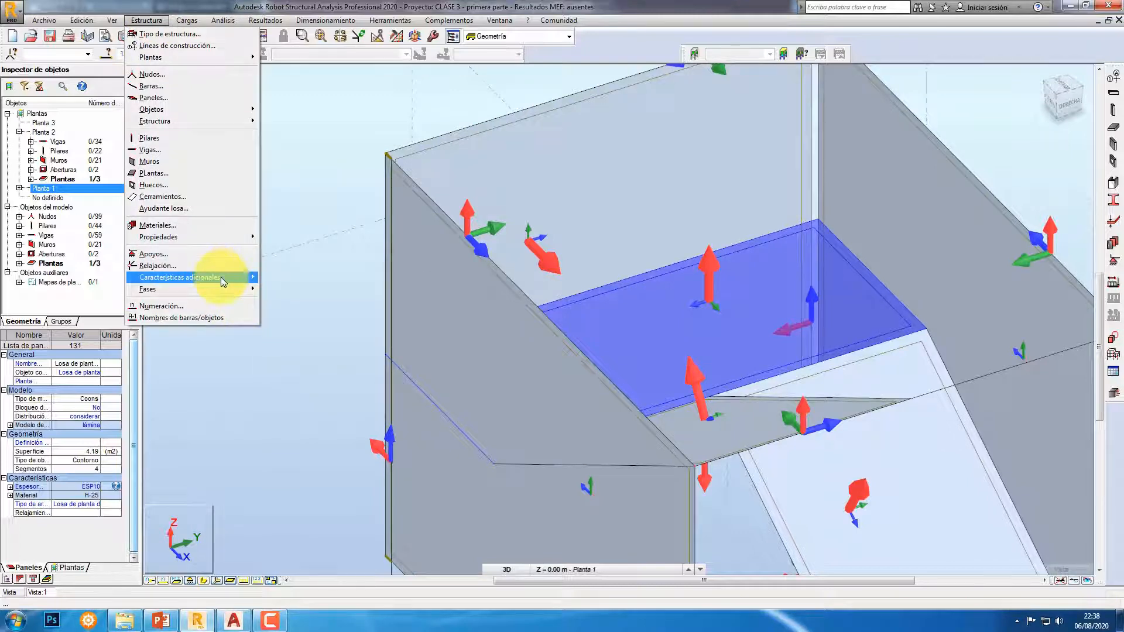
mouse_move(199, 237)
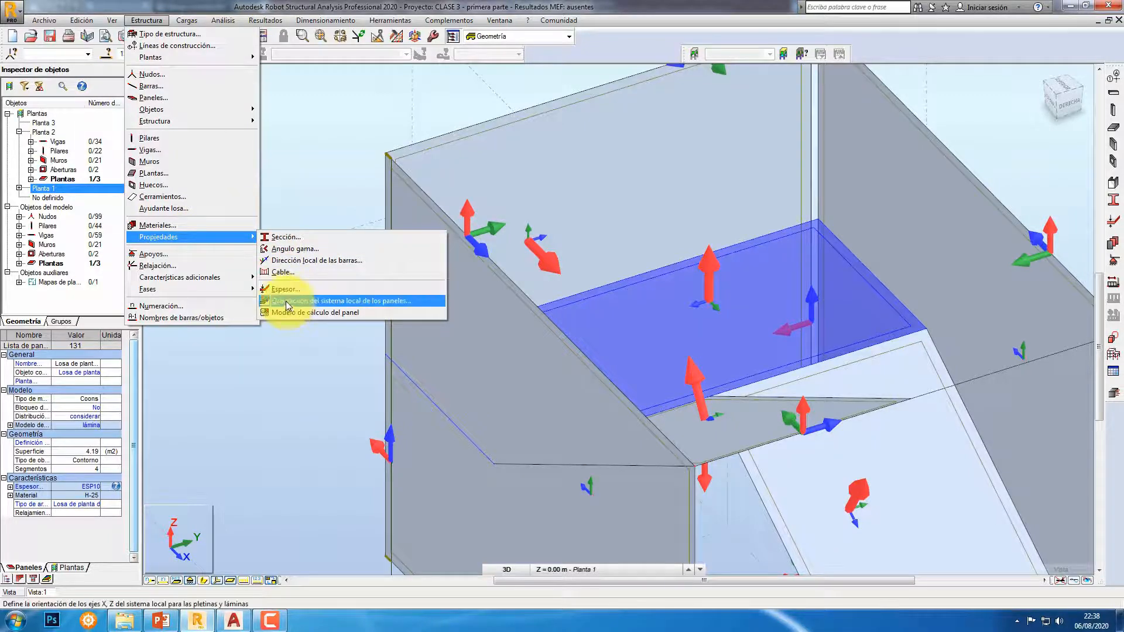
left_click(356, 300)
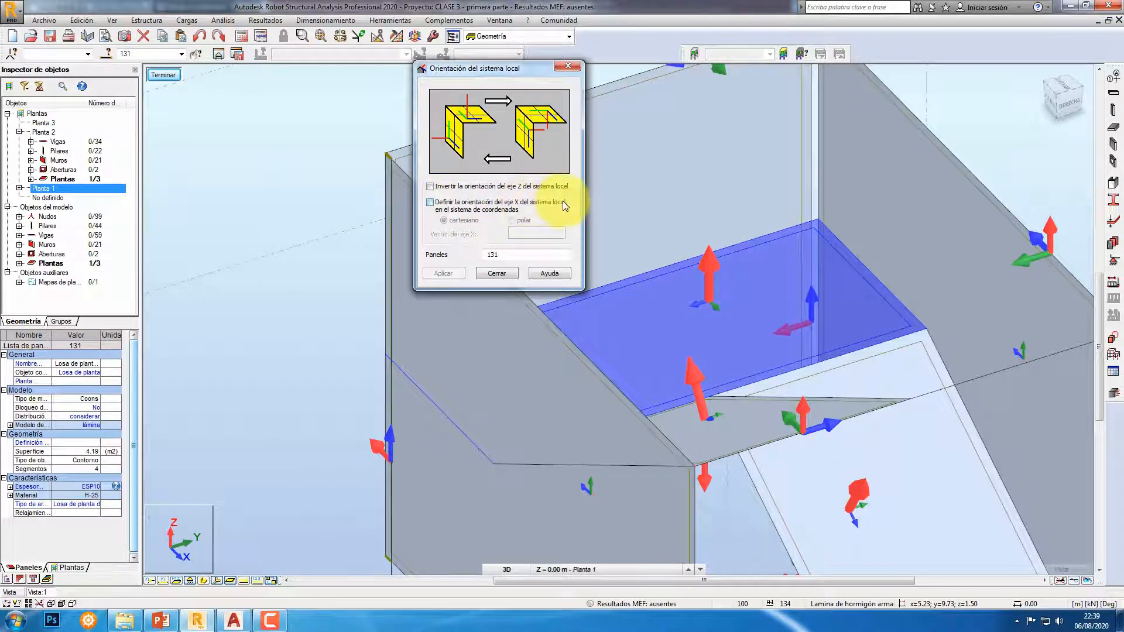
left_click(444, 208)
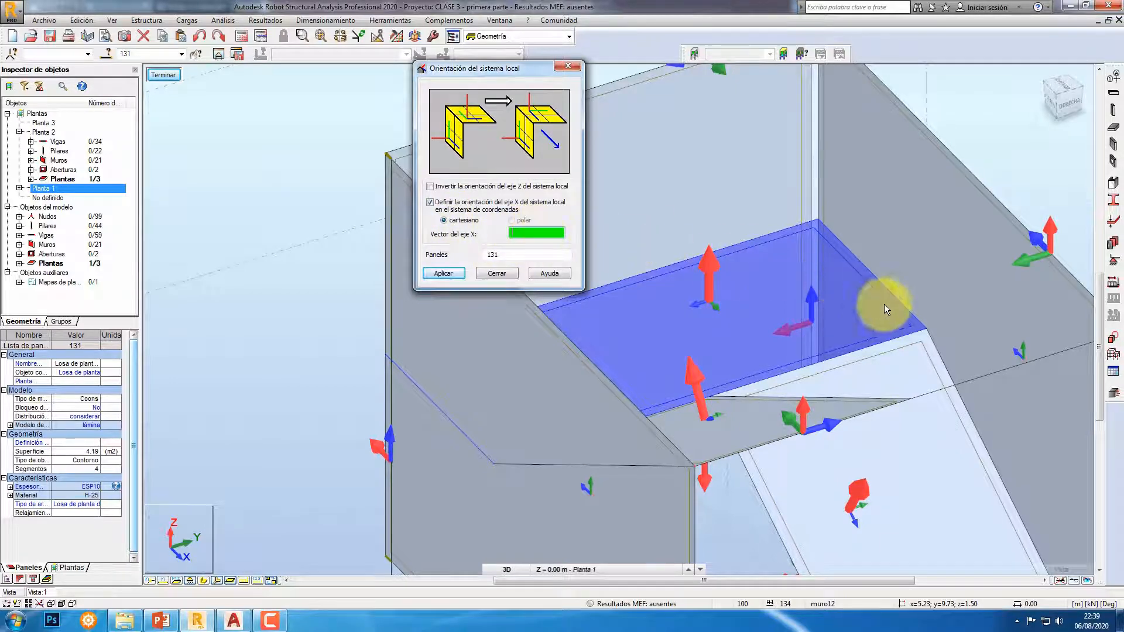
left_click(926, 329)
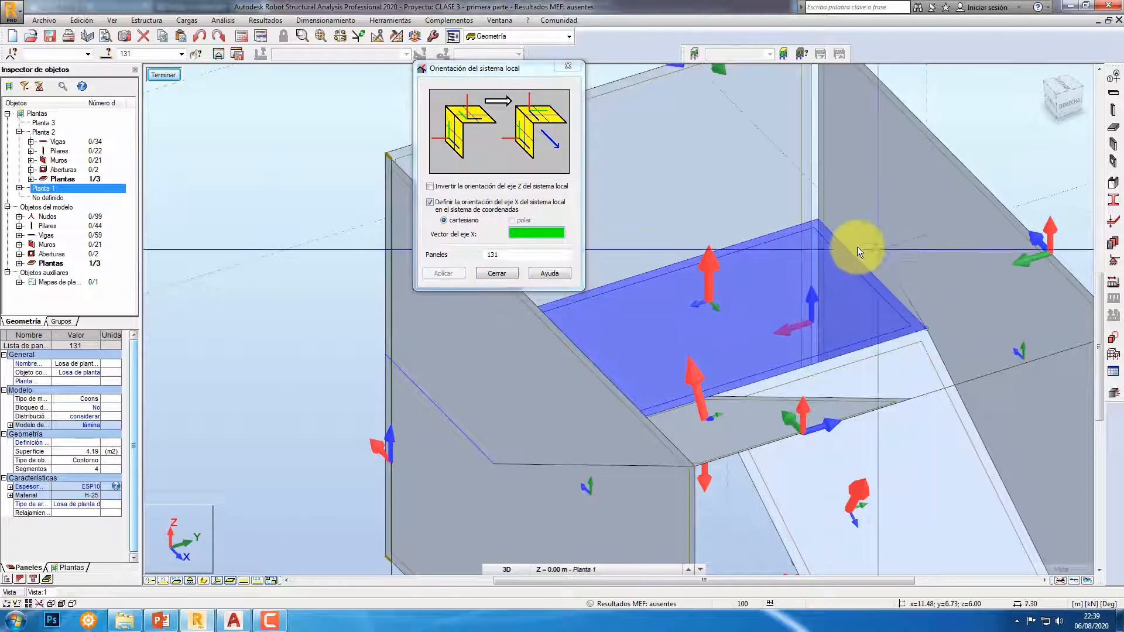
left_click(819, 221)
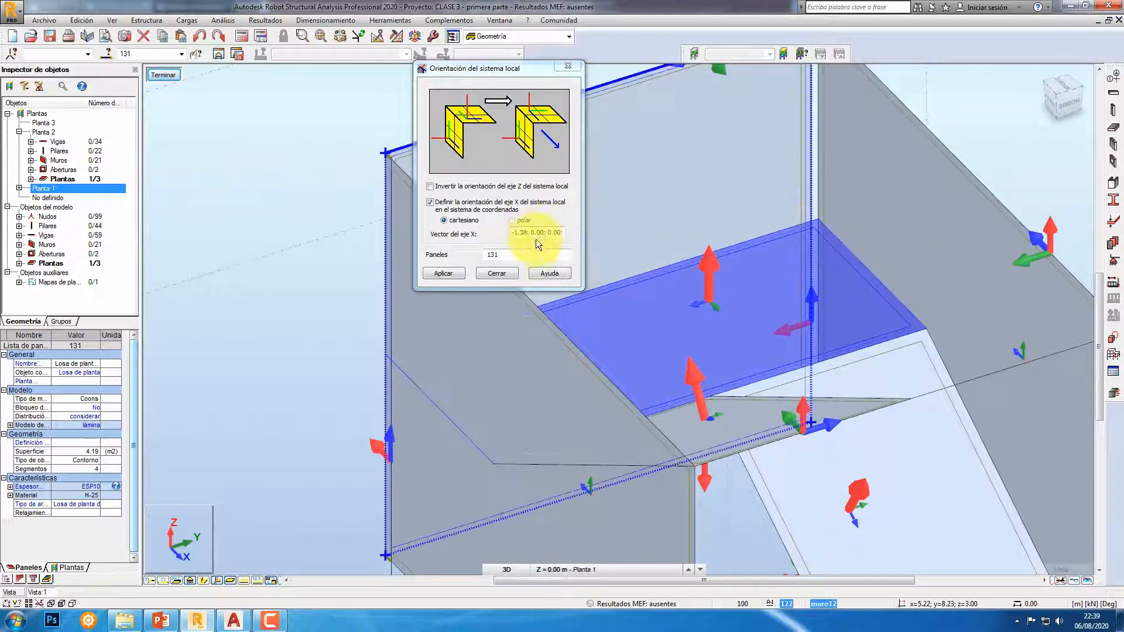
left_click(456, 272)
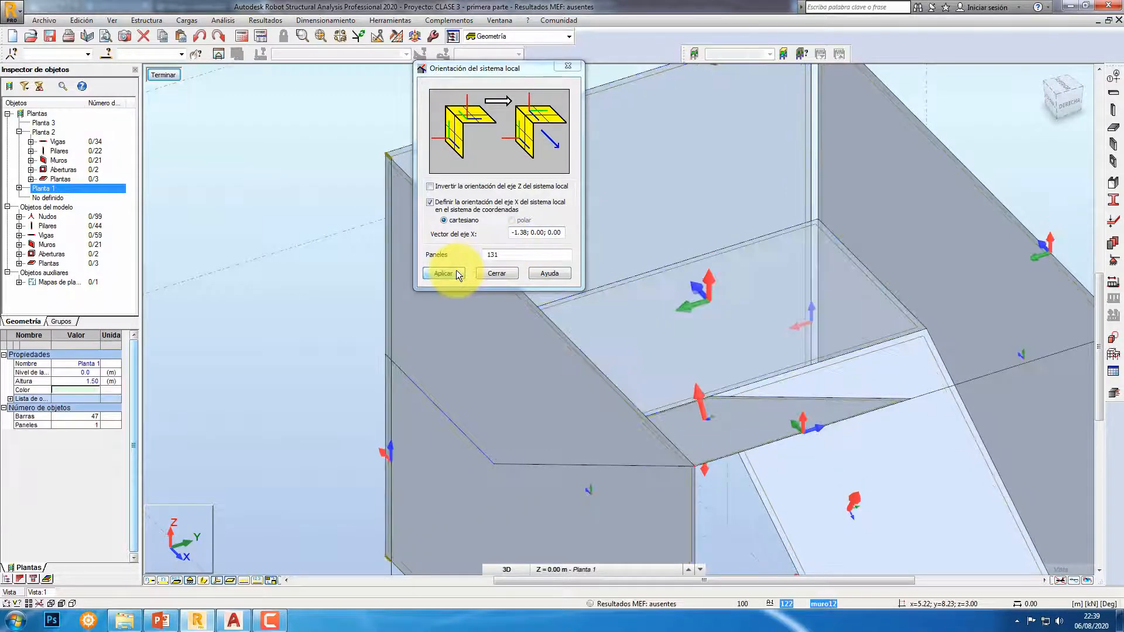
left_click(505, 273)
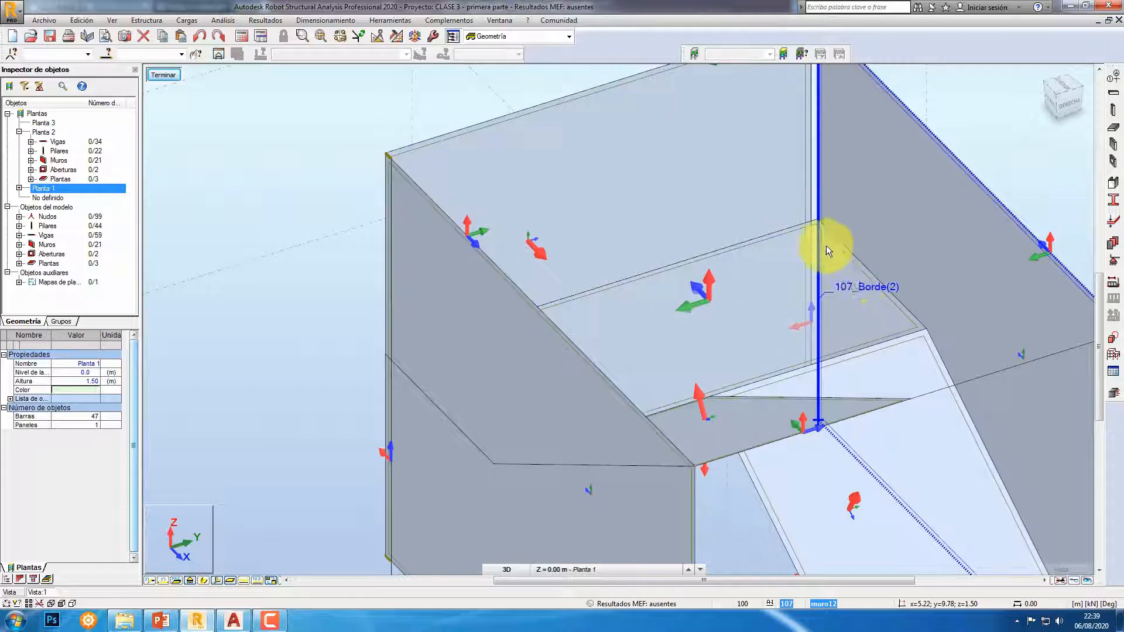
Step: Examine the landing slab's local axes against those of the inclined slabs and surrounding walls from several sides
left_click(813, 225)
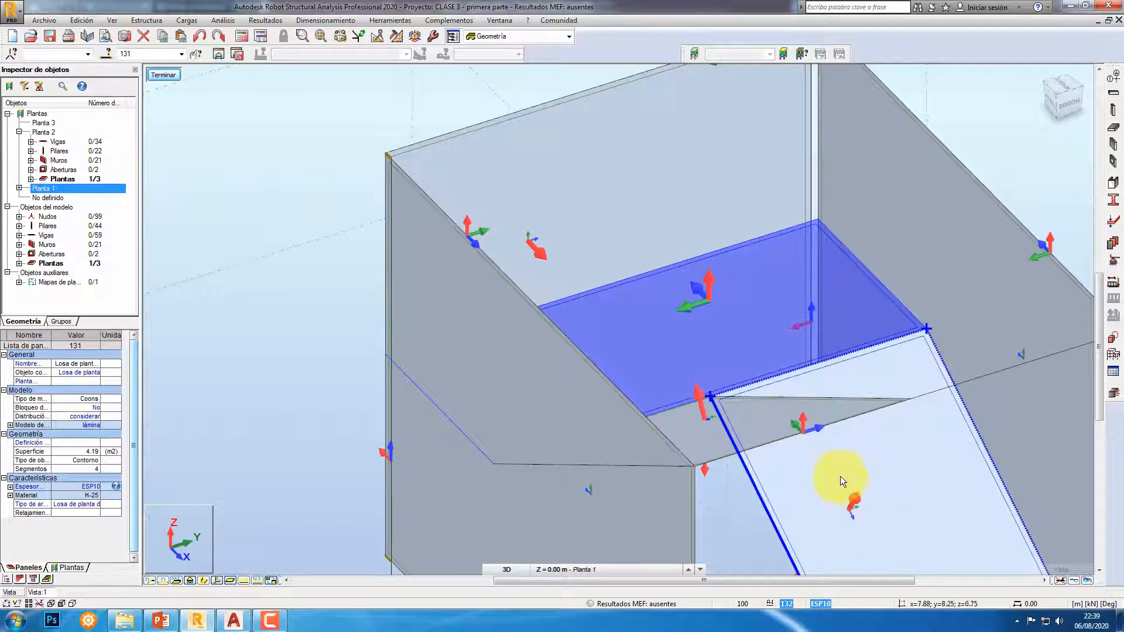
middle_click_drag(849, 443, 789, 310)
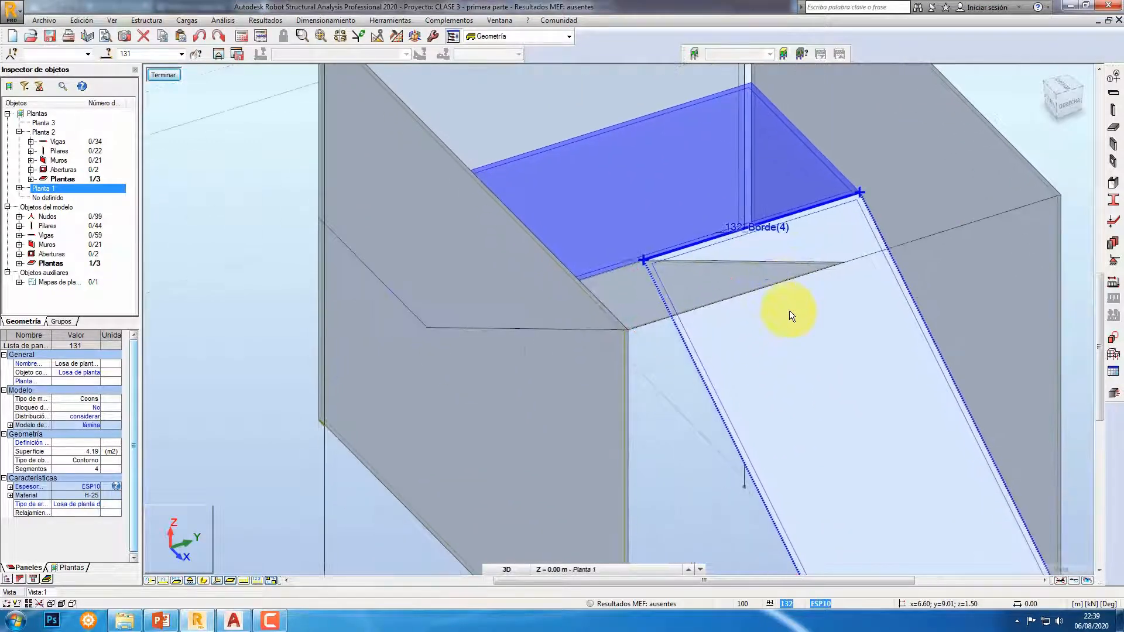
scroll(658, 315, "down", 5)
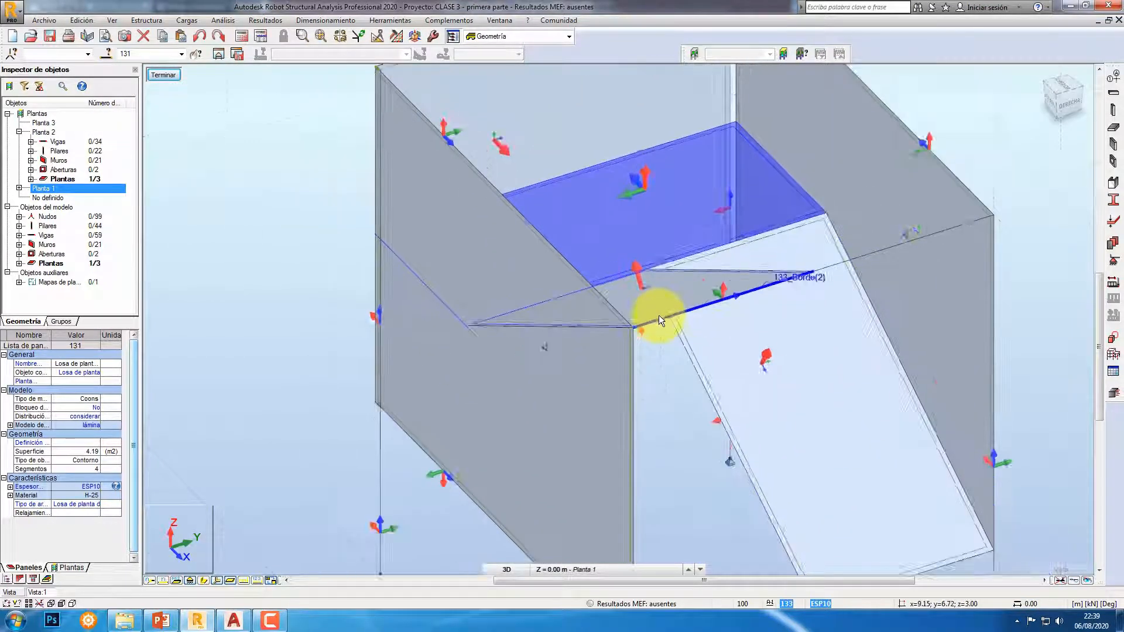
right_click(890, 326)
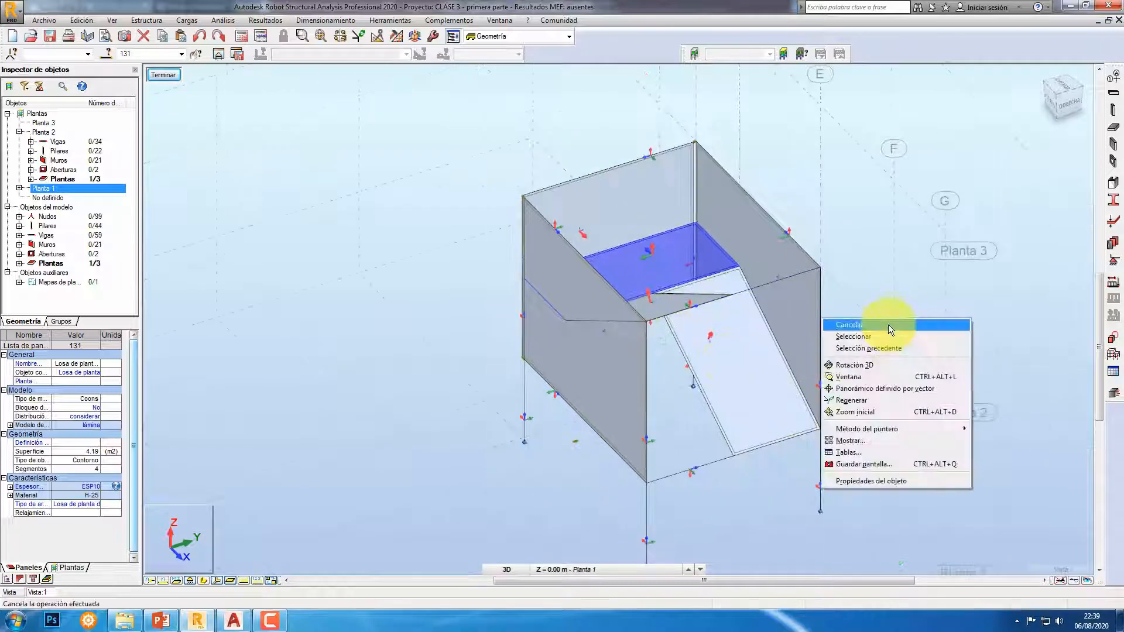
left_click(883, 367)
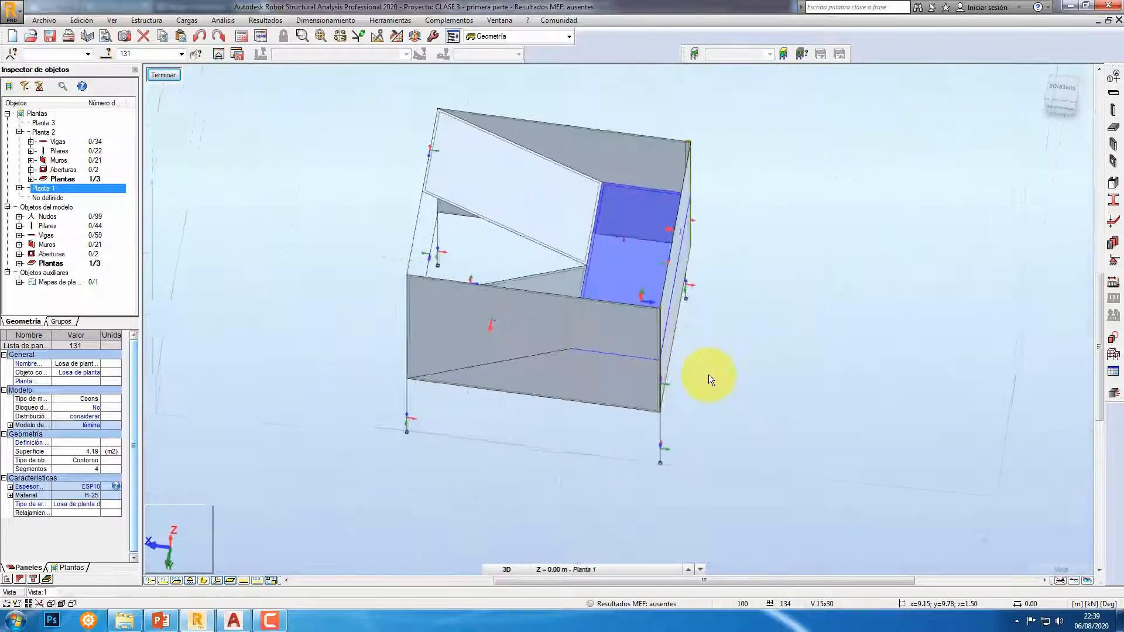
scroll(530, 230, "up", 4)
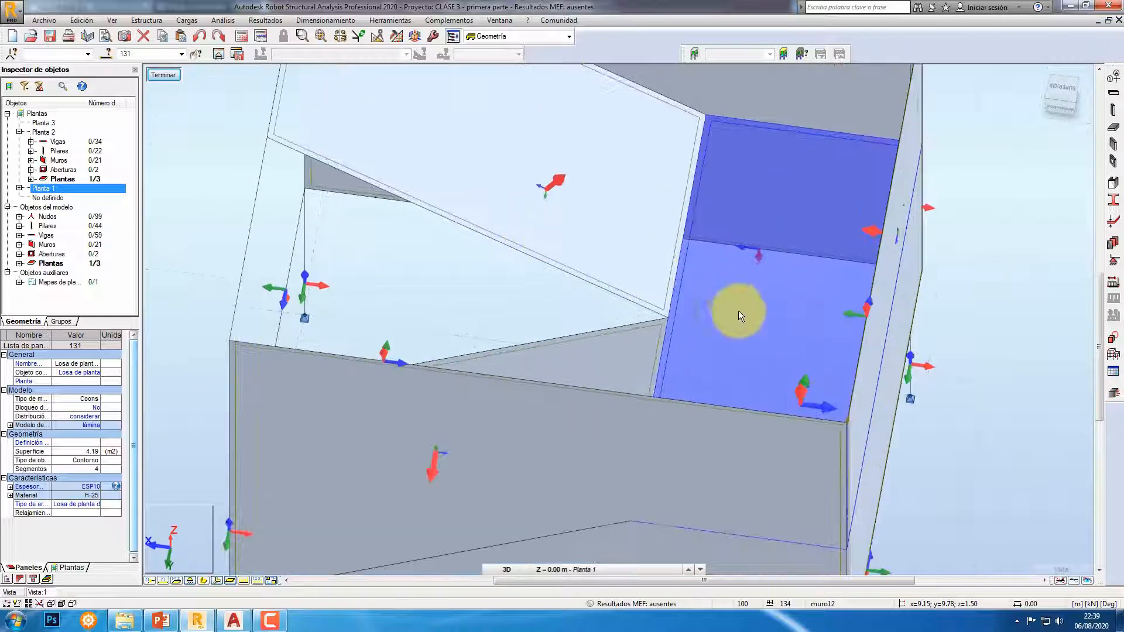
scroll(739, 311, "down", 4)
middle_click_drag(737, 311, 838, 277, "shift")
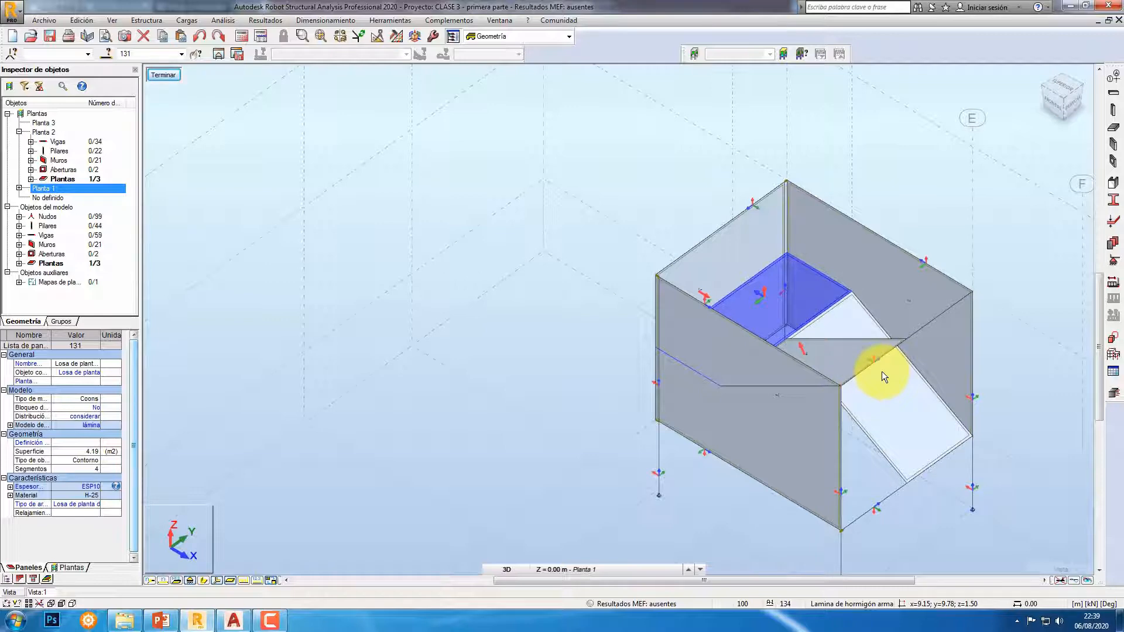
middle_click_drag(856, 349, 741, 335)
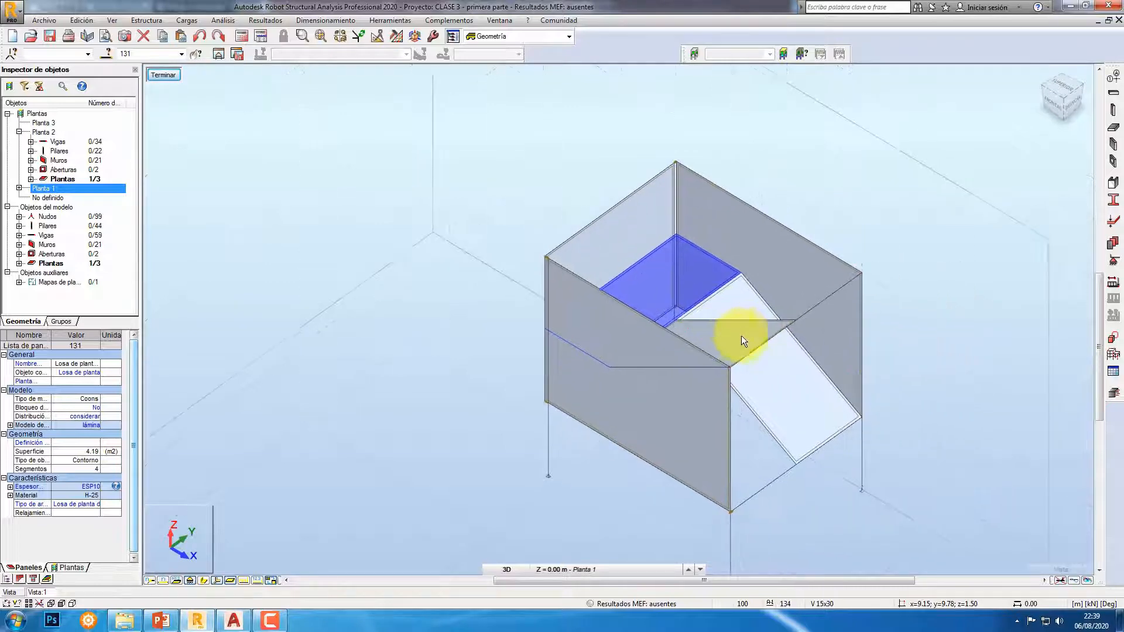
right_click(553, 172)
left_click(554, 174)
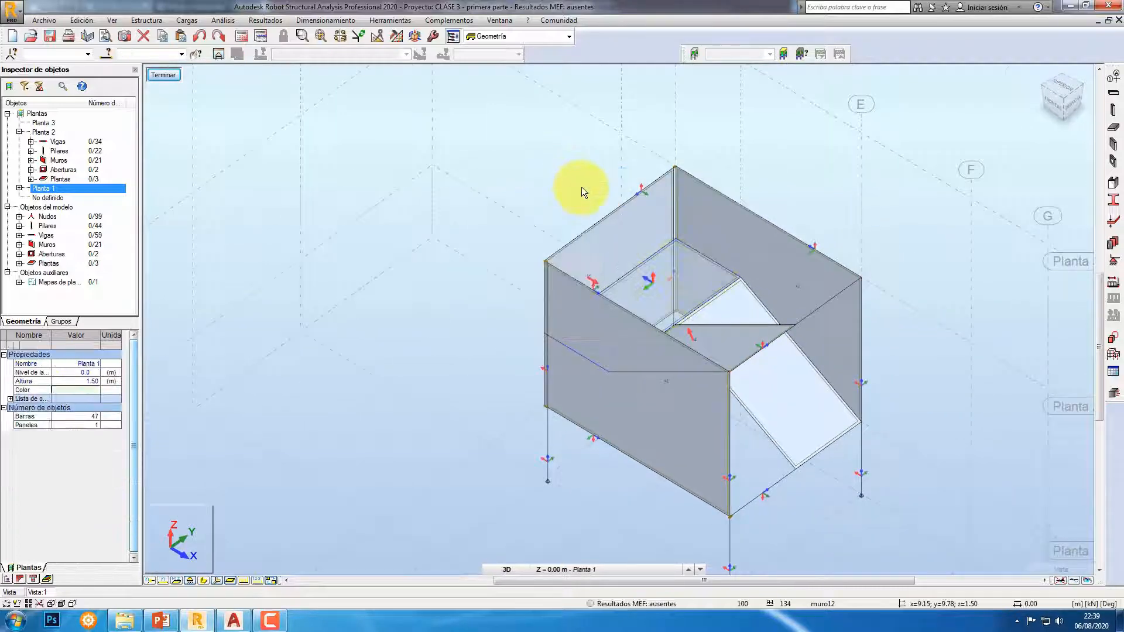
scroll(581, 187, "up", 3)
scroll(526, 182, "down", 2)
middle_click_drag(529, 182, 394, 129)
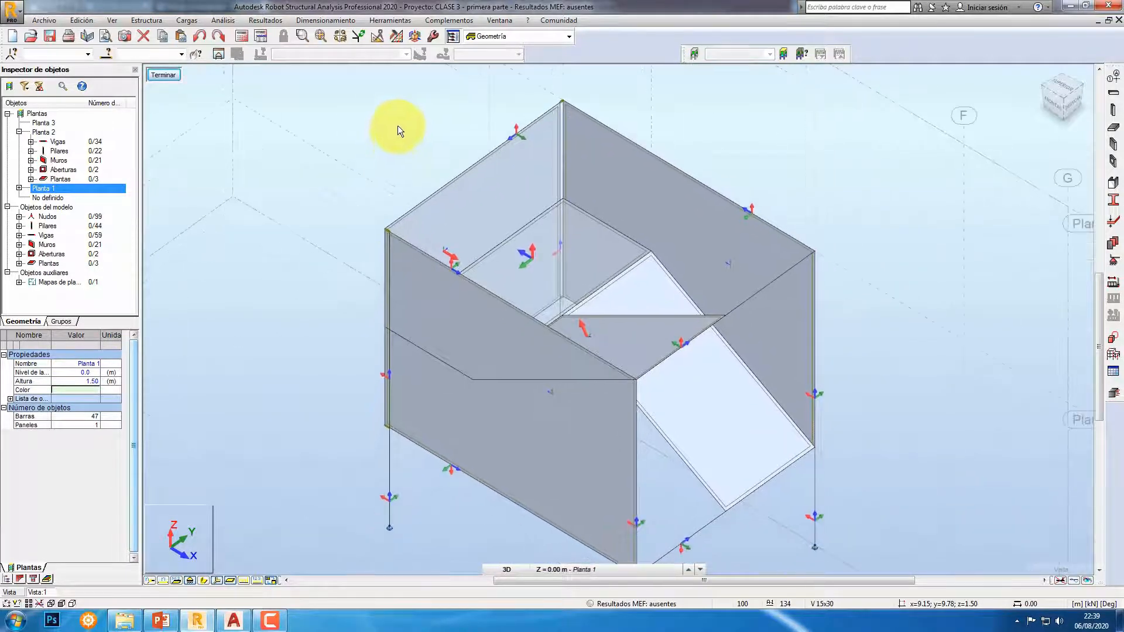
Step: End the isolation of the stair bay and view the complete house model in 3D from another angle
left_click(161, 78)
middle_click_drag(267, 237, 296, 270)
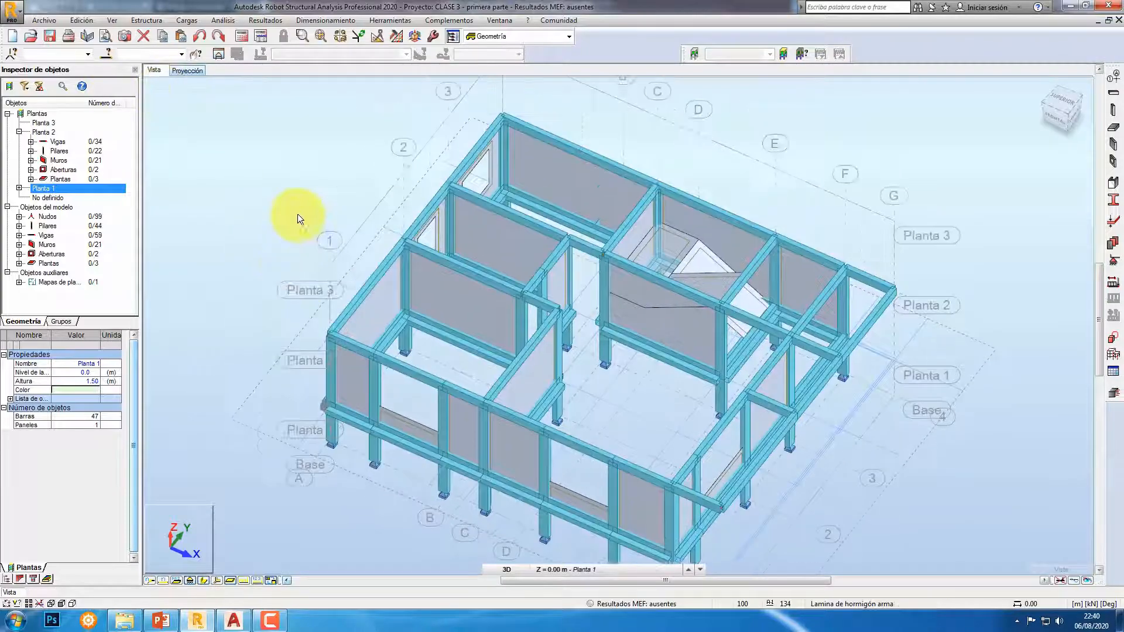
right_click(296, 202)
left_click(293, 247)
left_click_drag(590, 331, 665, 388)
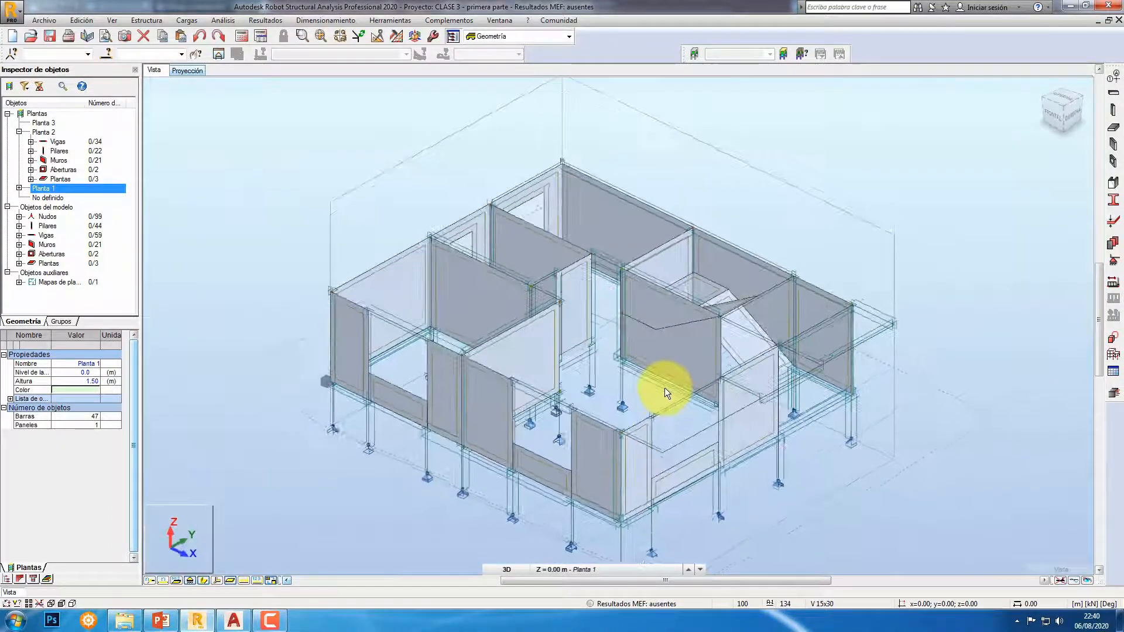